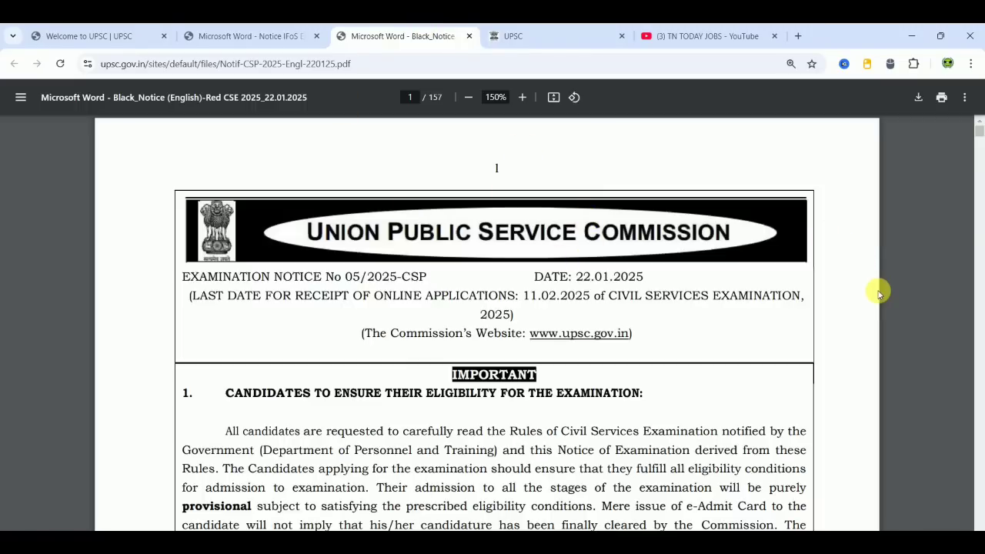
# Step: Skim pages 1–4 of the Civil Services 2025 notice, then switch to the IFoS 2025 notice
pyautogui.scroll(-3, 880, 293)
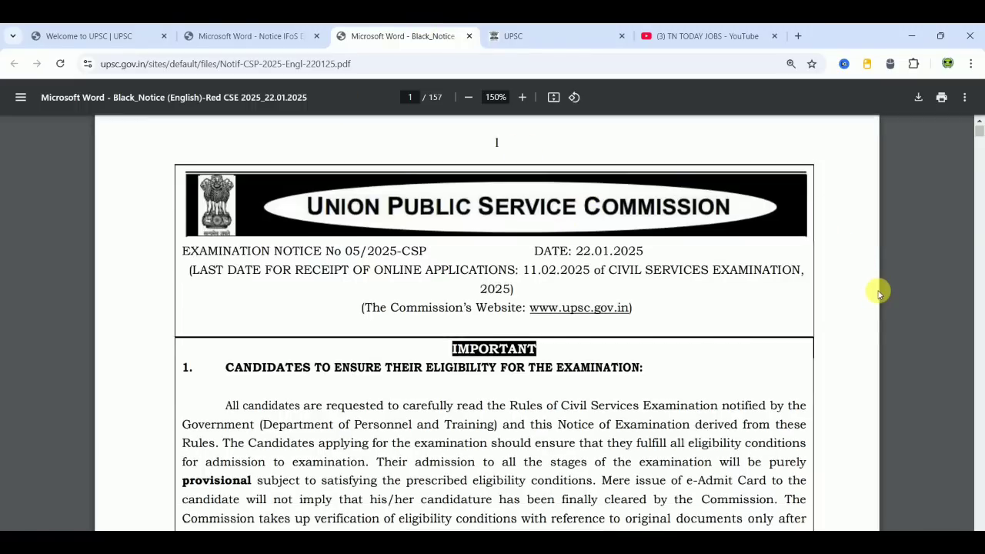
pyautogui.scroll(1, 879, 293)
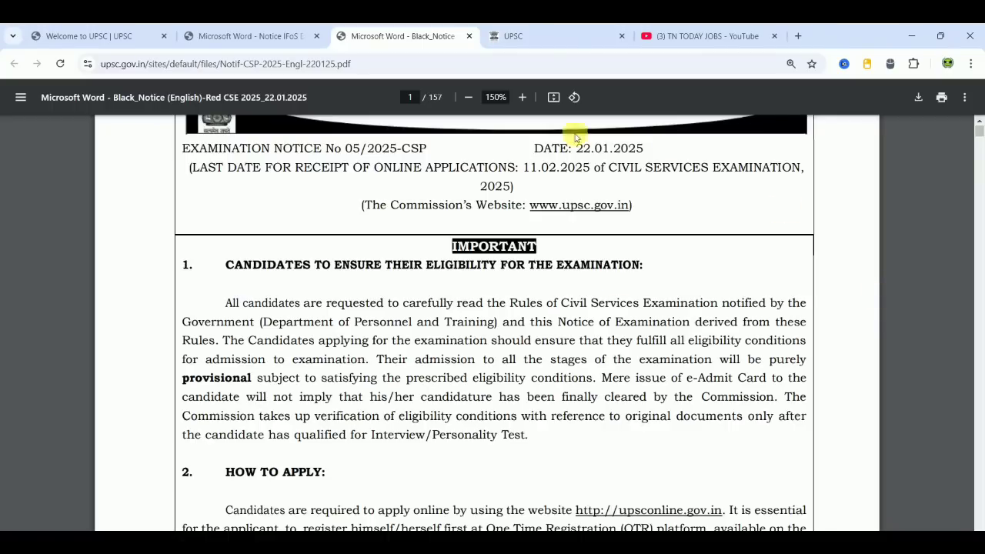
pyautogui.scroll(-1, 872, 212)
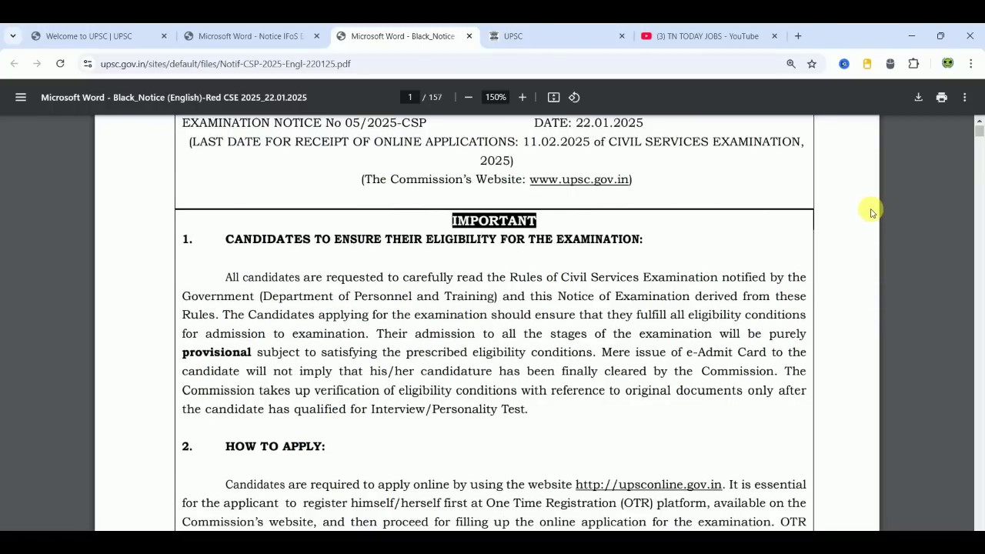
pyautogui.scroll(-15, 872, 212)
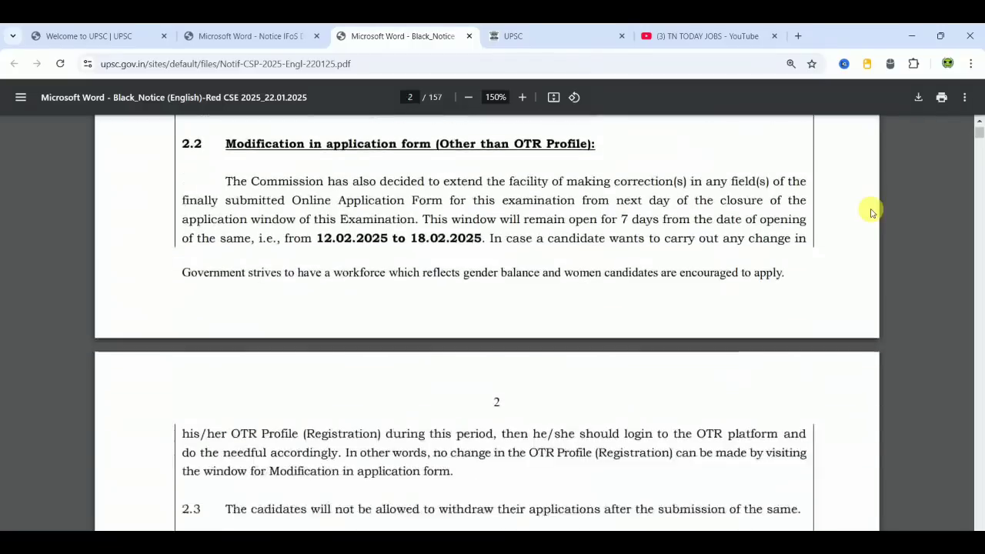
pyautogui.scroll(-15, 872, 213)
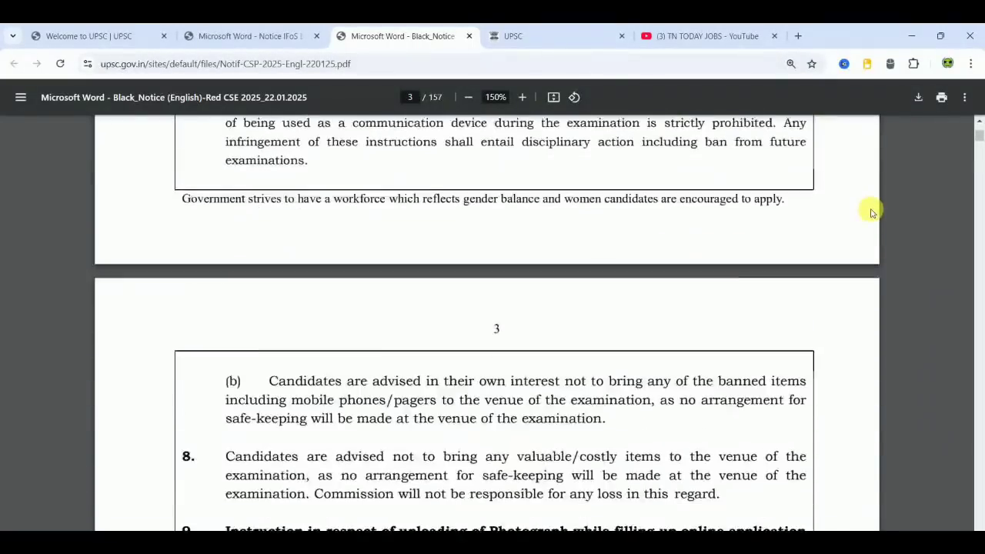
pyautogui.scroll(-10, 871, 212)
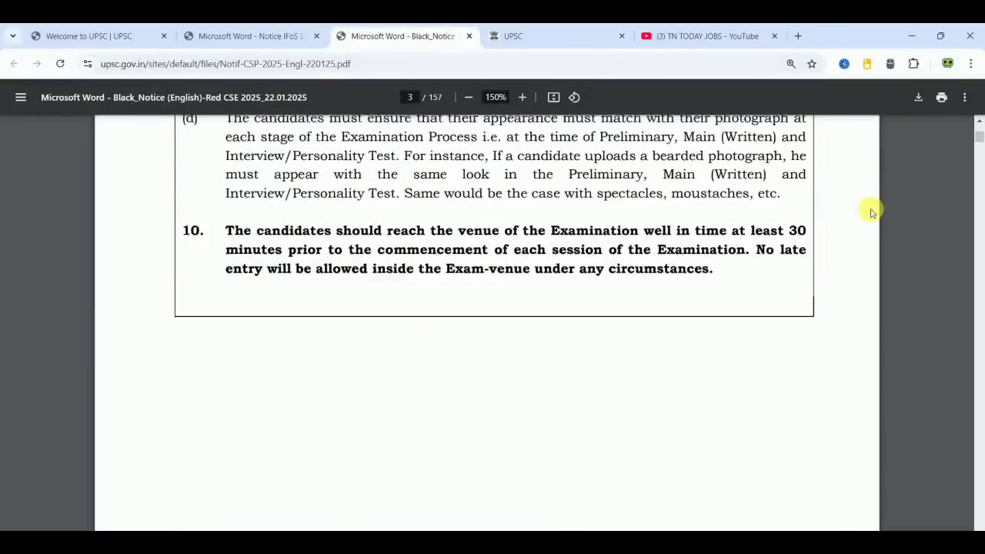
pyautogui.scroll(-5, 872, 212)
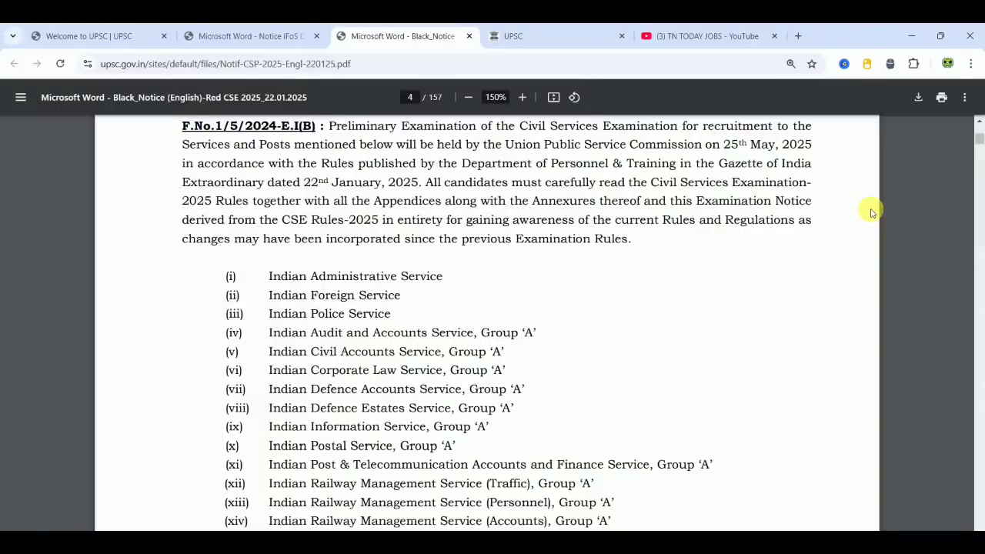
pyautogui.scroll(-4, 872, 212)
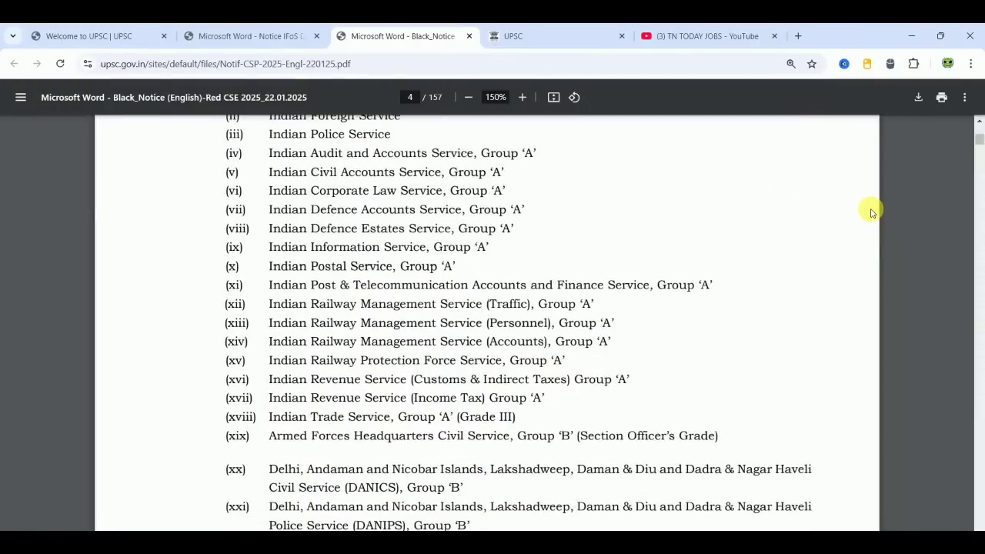
pyautogui.scroll(-9, 872, 212)
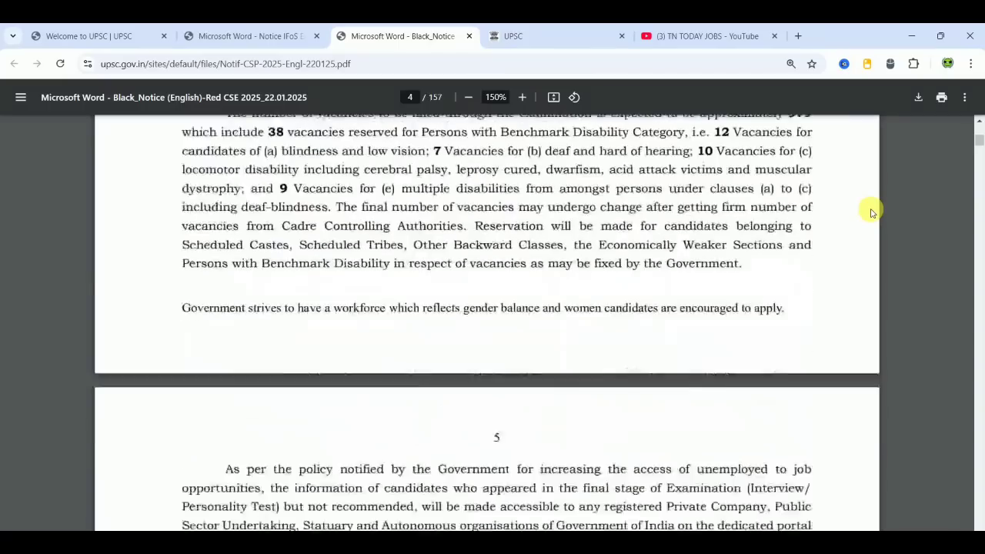
pyautogui.scroll(4, 872, 213)
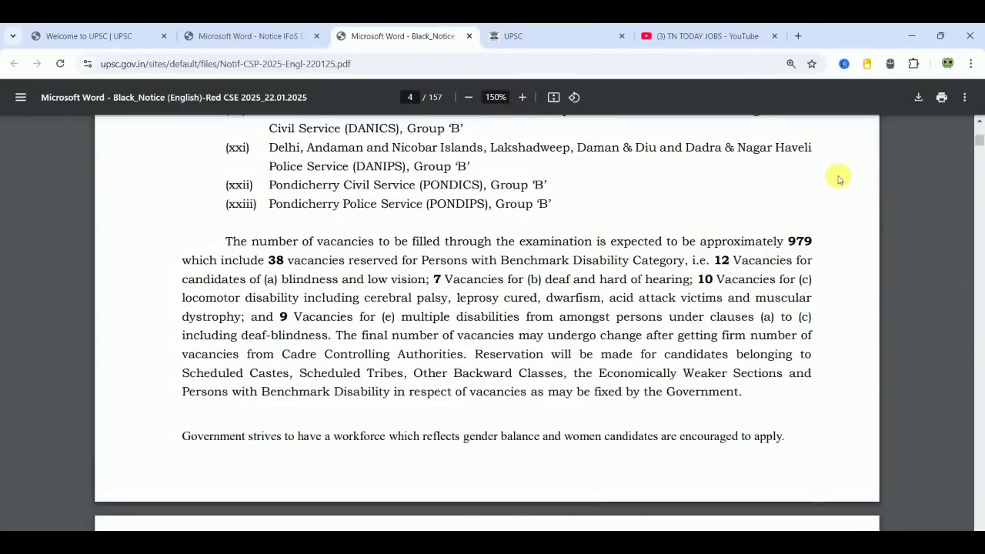
pyautogui.click(282, 30)
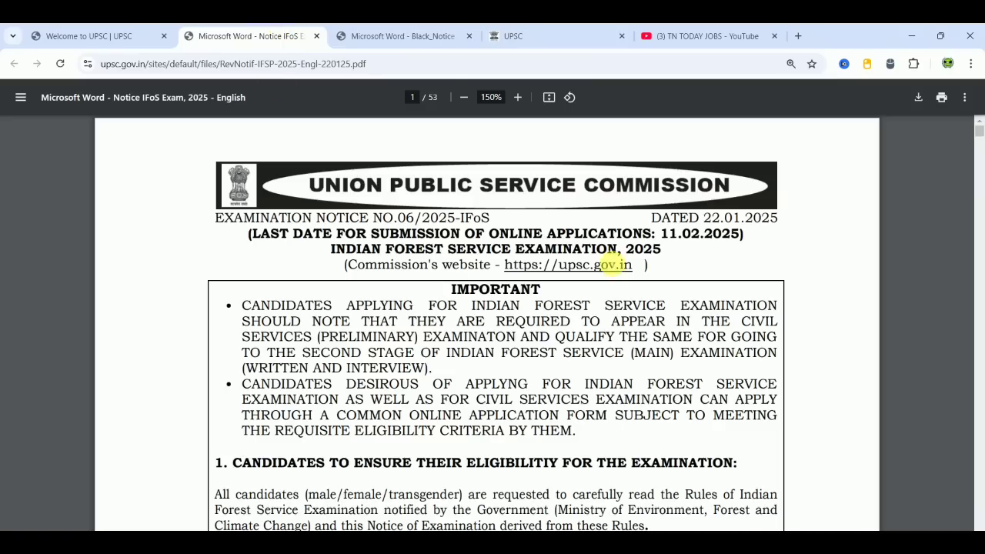
# Step: Scroll briefly through the IFoS notice, then return to the Civil Services 2025 notice
pyautogui.scroll(-15, 862, 320)
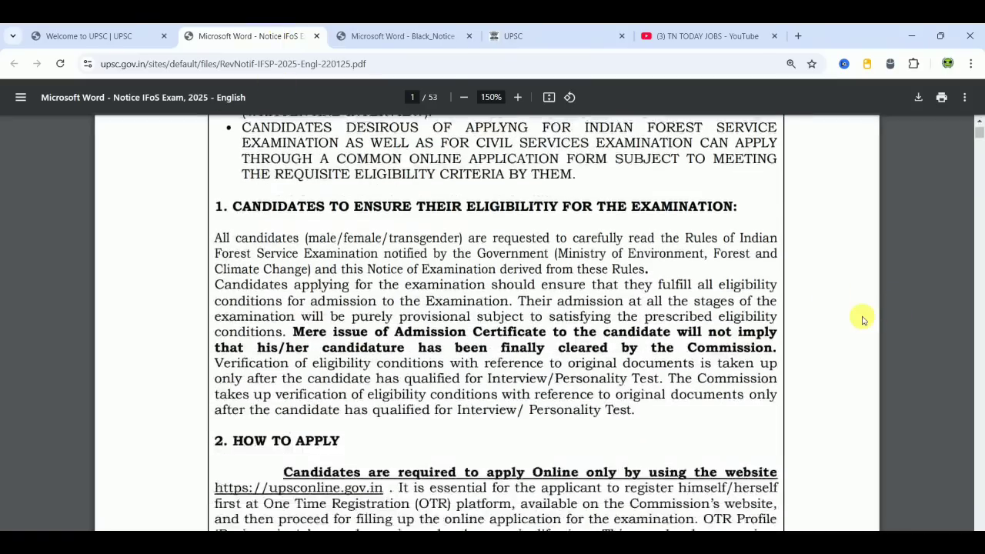
pyautogui.scroll(-15, 862, 320)
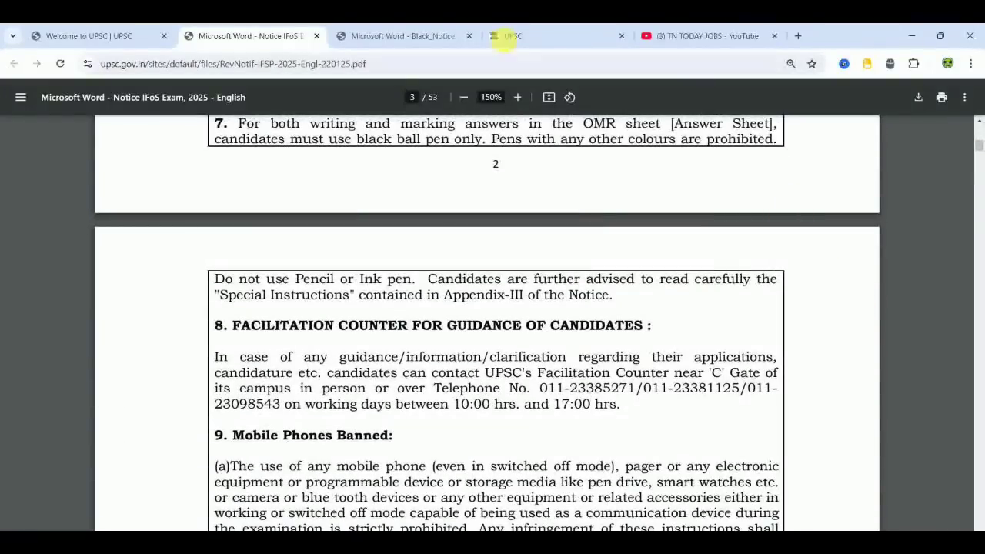
pyautogui.click(396, 35)
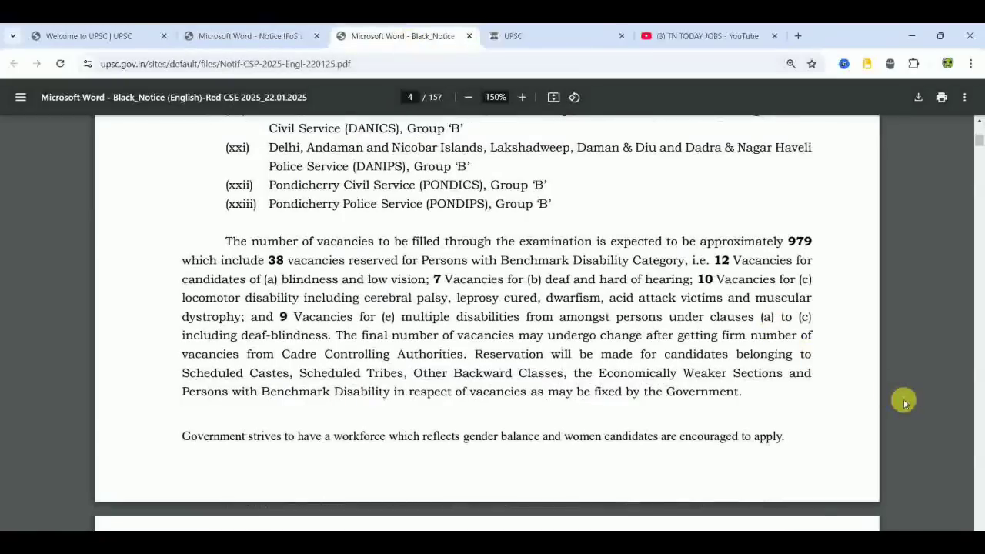
# Step: Scroll the Civil Services notice down to the page 11 age-limit relaxation rules
pyautogui.scroll(-10, 904, 402)
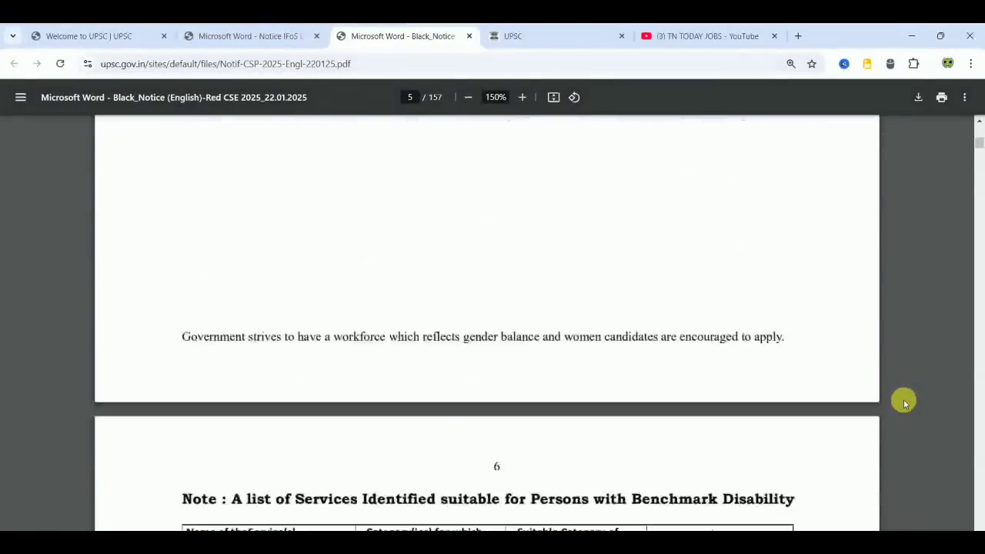
pyautogui.scroll(-12, 904, 402)
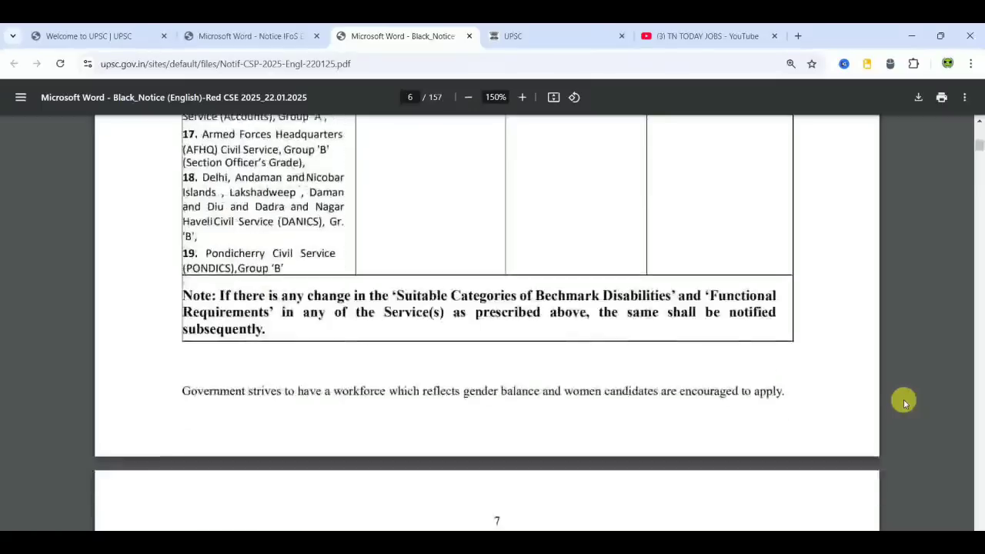
pyautogui.scroll(-15, 903, 401)
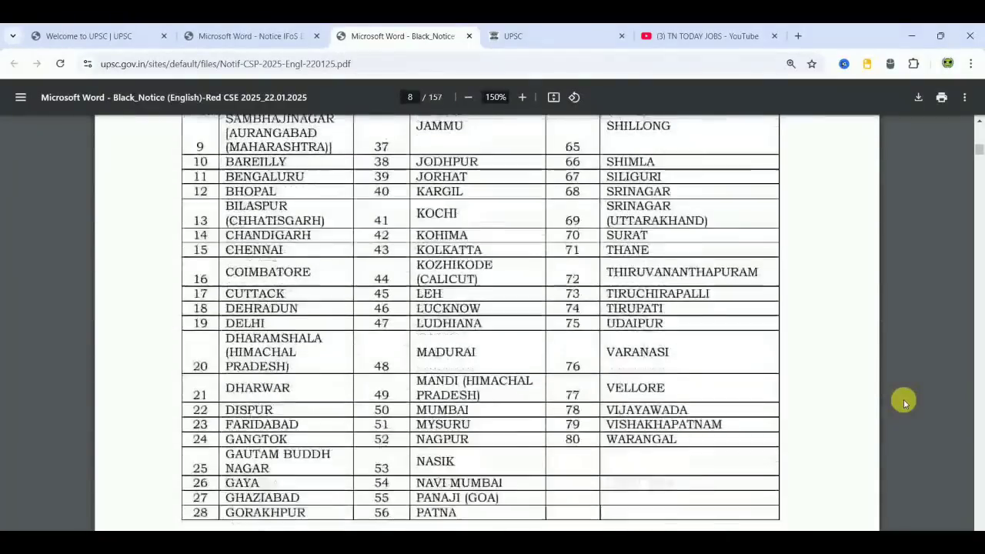
pyautogui.scroll(-15, 903, 401)
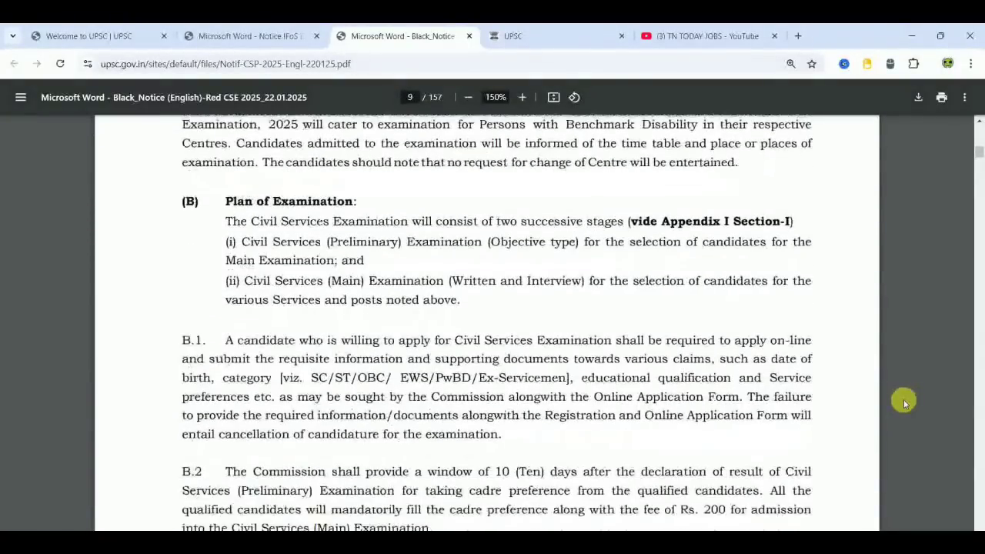
pyautogui.scroll(-15, 903, 401)
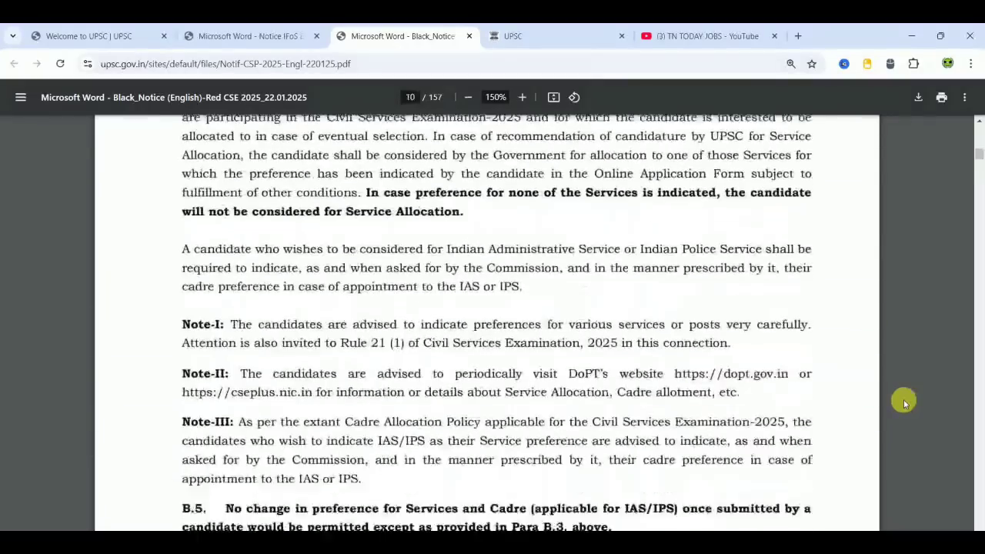
pyautogui.scroll(-15, 903, 402)
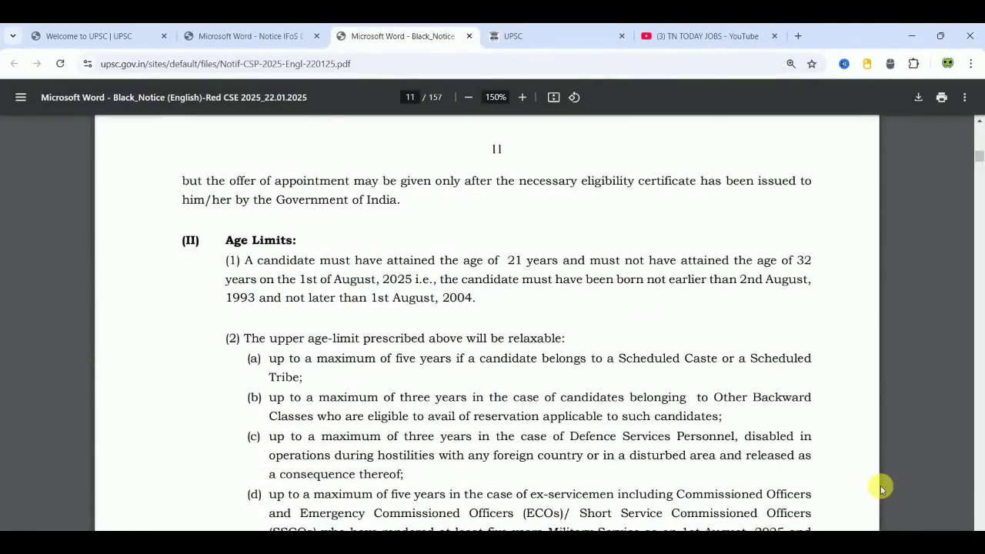
pyautogui.scroll(-5, 765, 365)
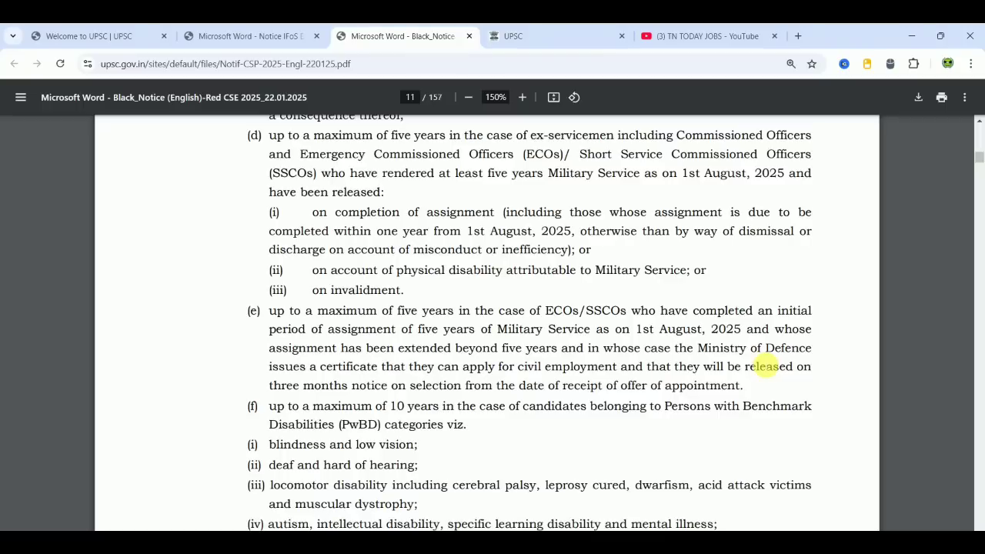
pyautogui.click(569, 37)
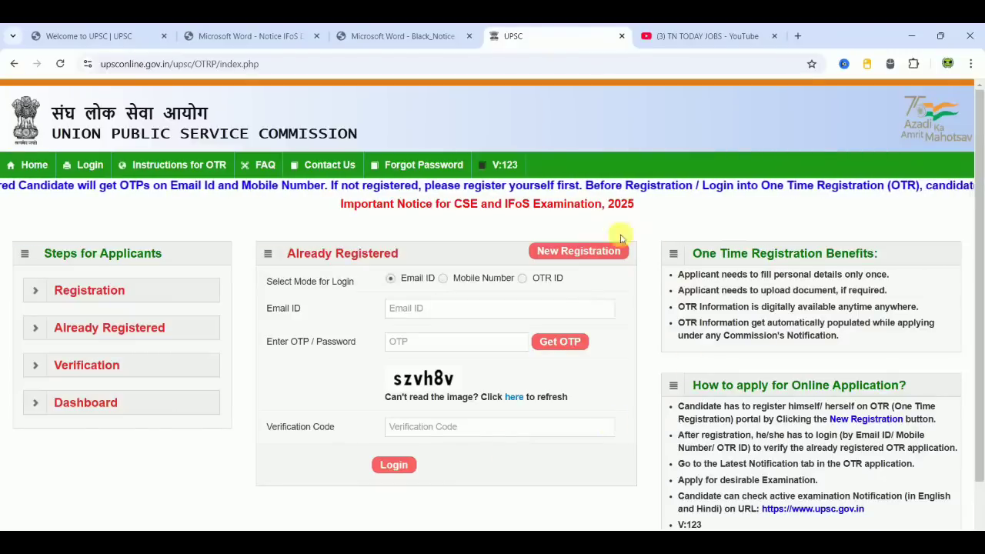
# Step: Open the blank New Registration form and bring up the changed-name question's options
pyautogui.click(596, 255)
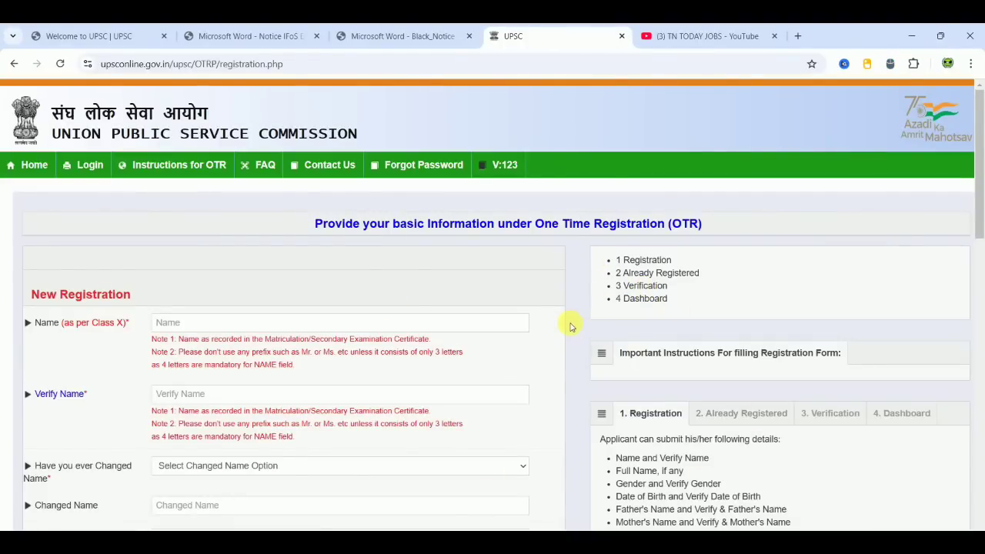
pyautogui.scroll(-3, 570, 327)
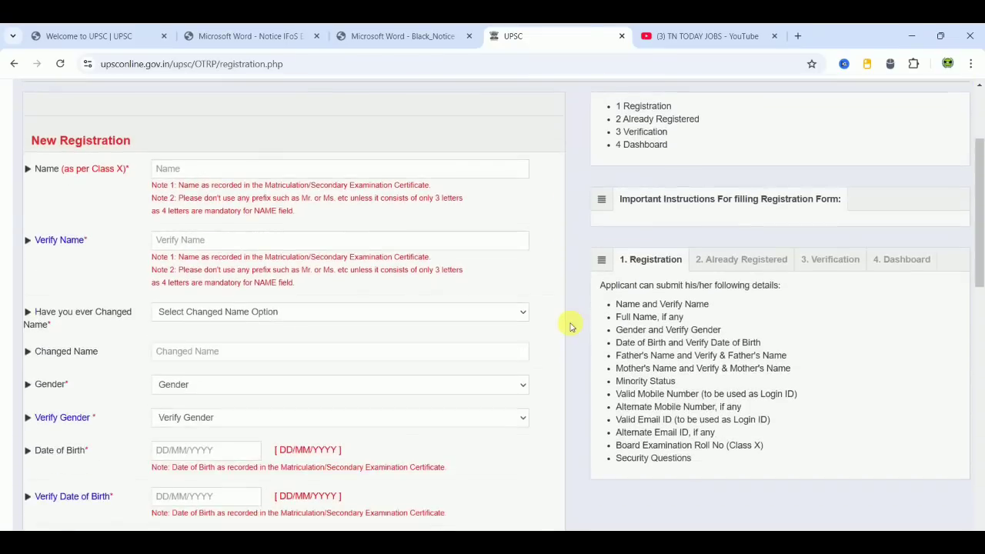
pyautogui.scroll(1, 570, 327)
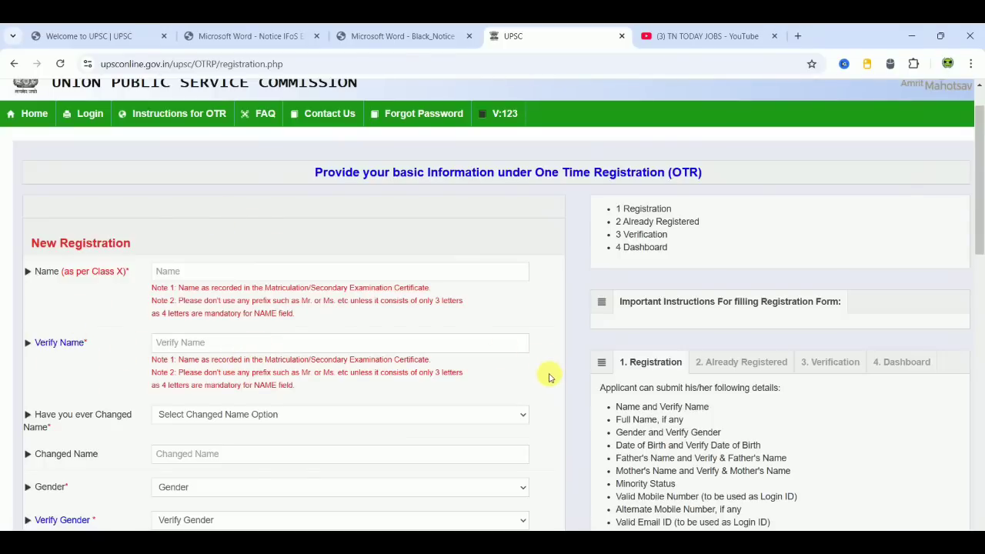
pyautogui.scroll(-2, 550, 376)
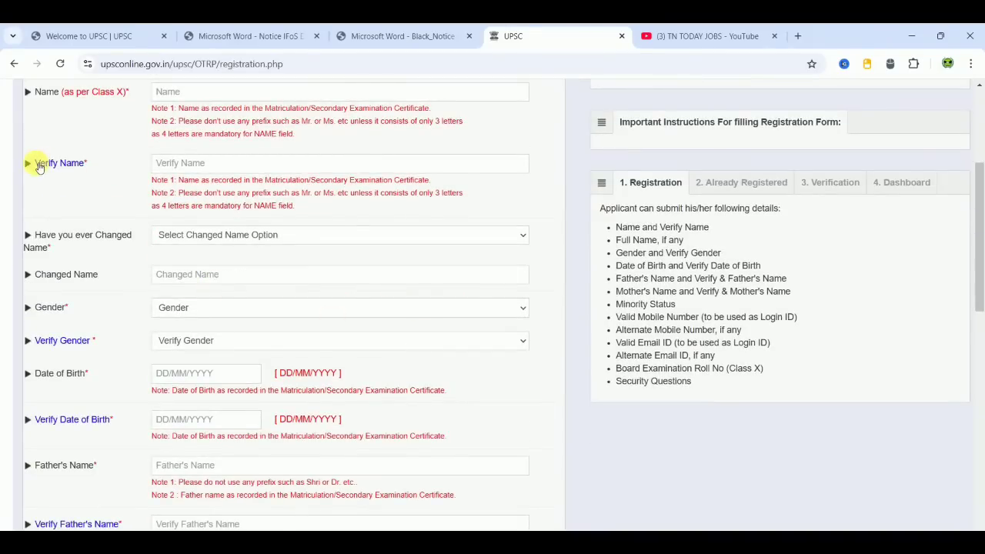
pyautogui.click(209, 240)
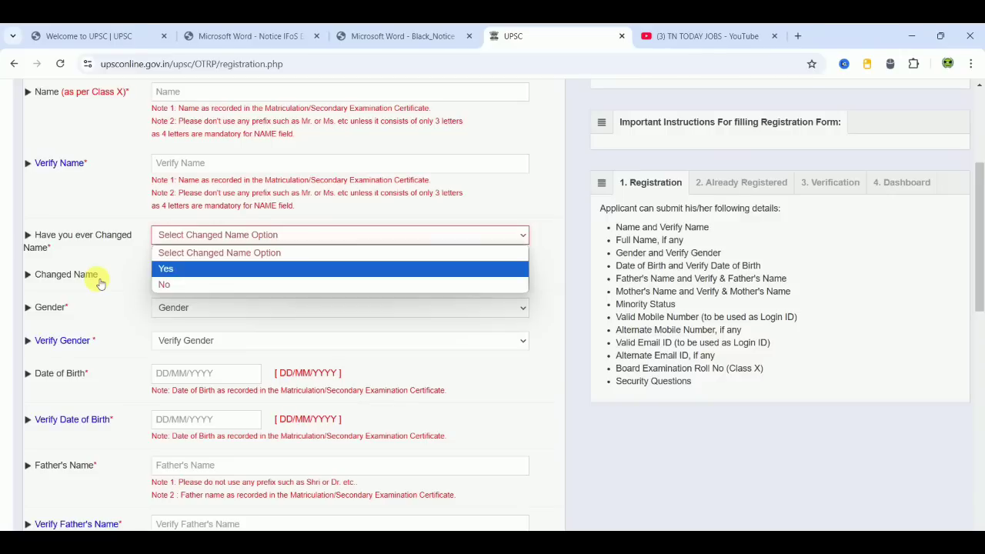
# Step: Answer No to having changed name and set gender to Male
pyautogui.click(165, 286)
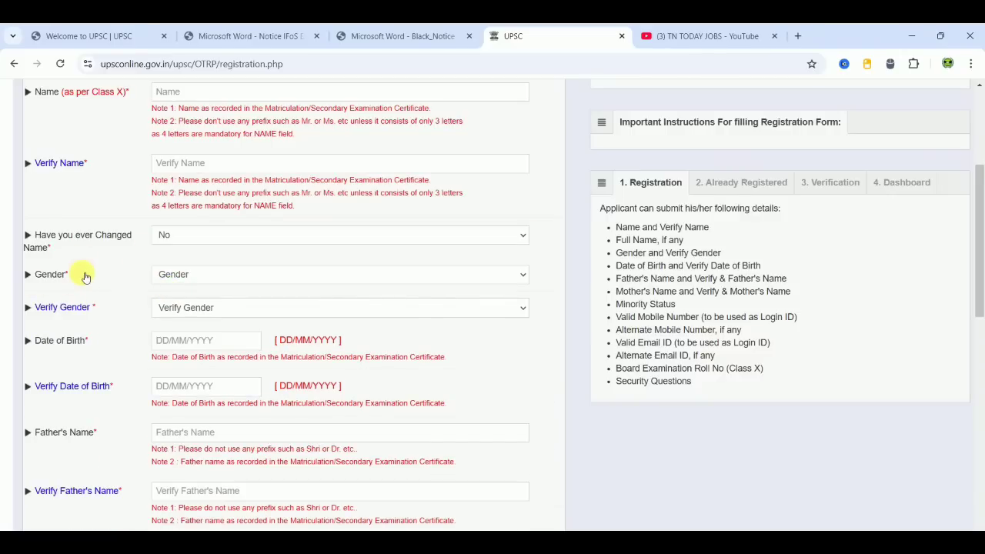
pyautogui.click(169, 275)
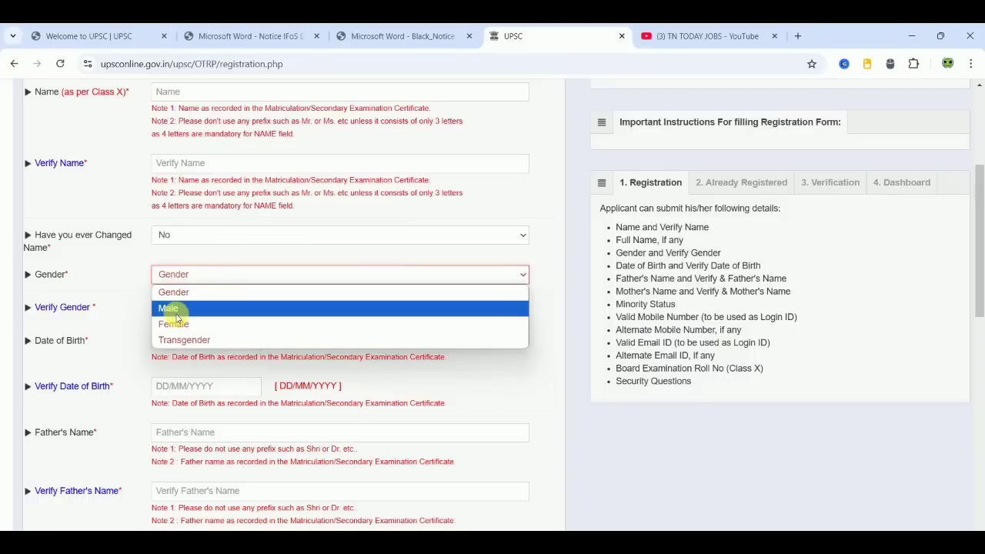
pyautogui.click(177, 309)
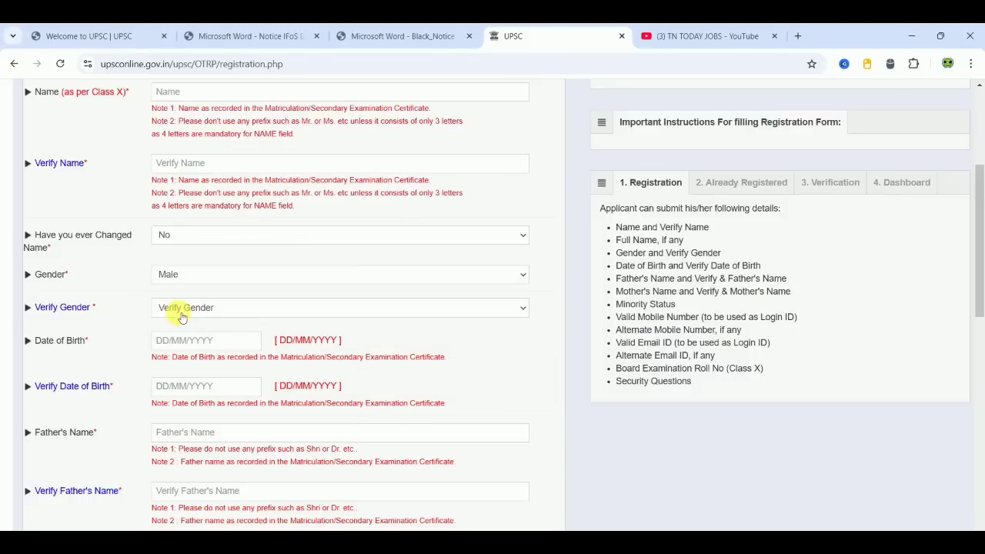
# Step: Set Date of Birth to 24/04/1998 with the date picker
pyautogui.click(229, 341)
pyautogui.click(238, 372)
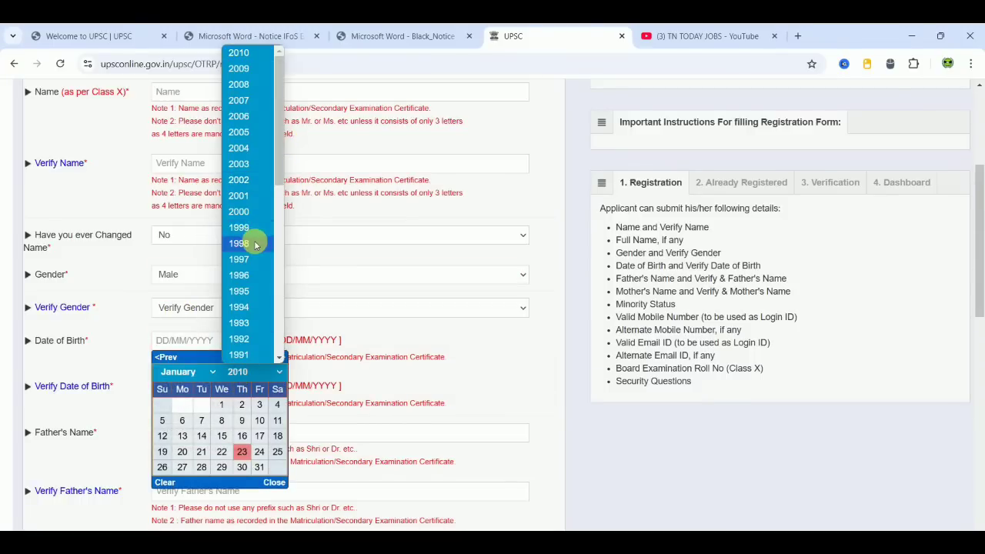
pyautogui.click(239, 244)
pyautogui.click(199, 372)
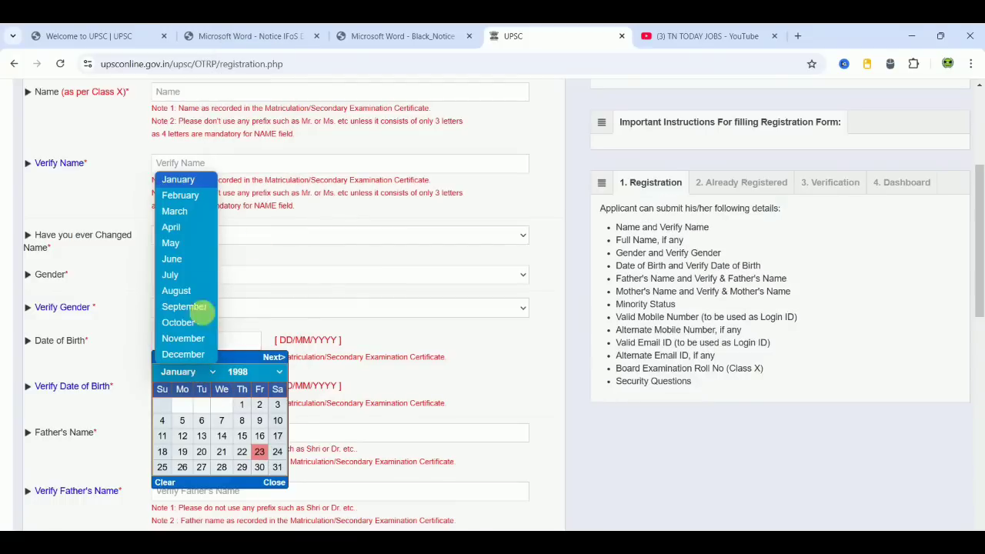
pyautogui.click(194, 231)
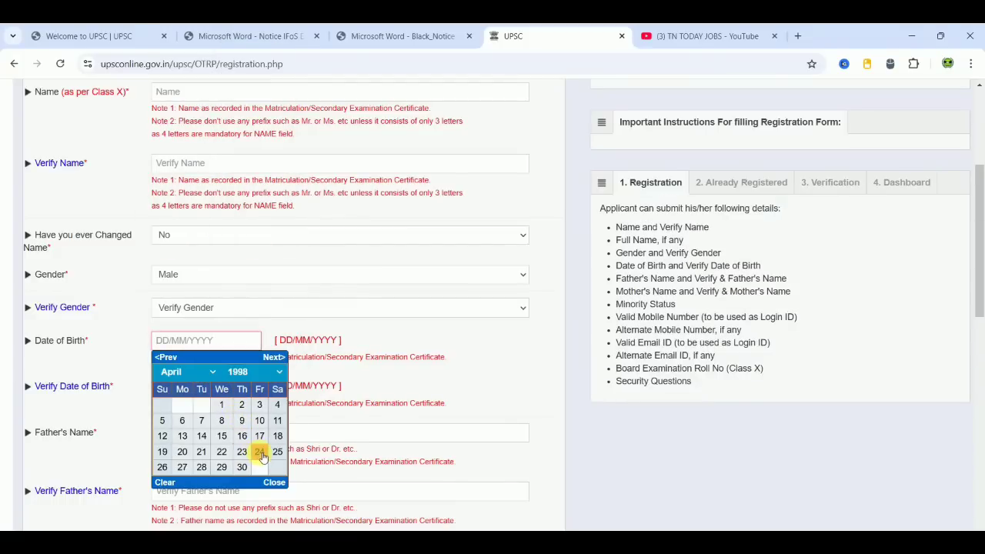
pyautogui.click(261, 455)
pyautogui.click(202, 386)
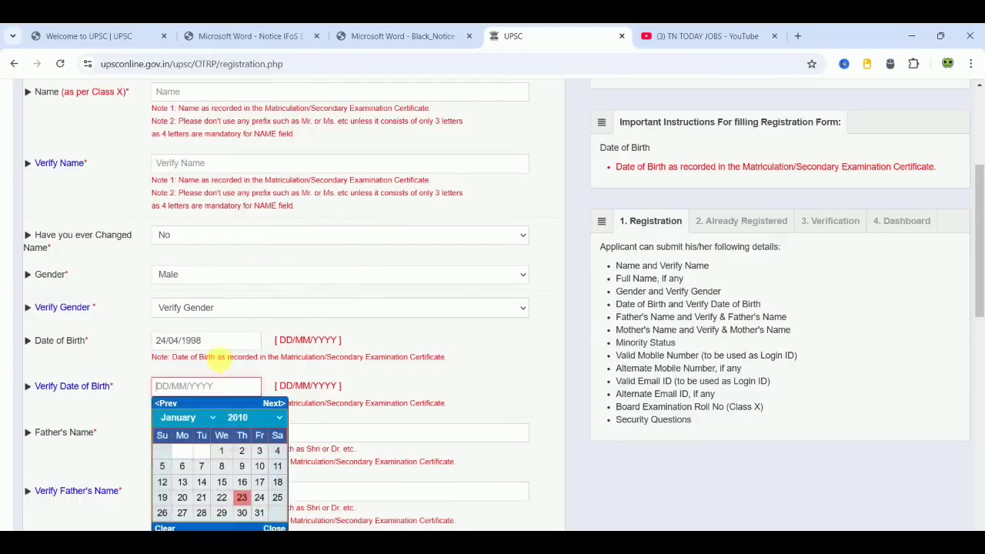
pyautogui.click(240, 417)
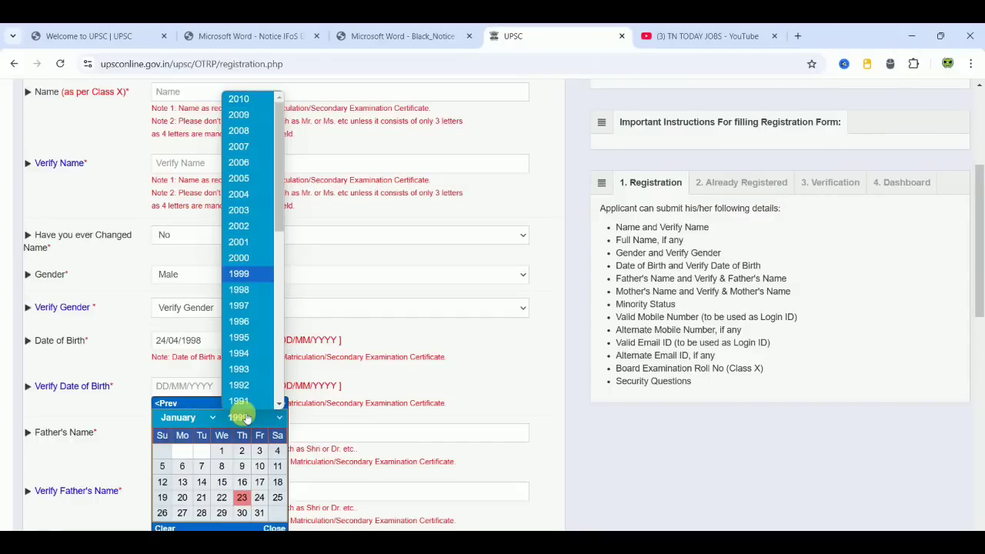
pyautogui.click(240, 289)
pyautogui.click(201, 422)
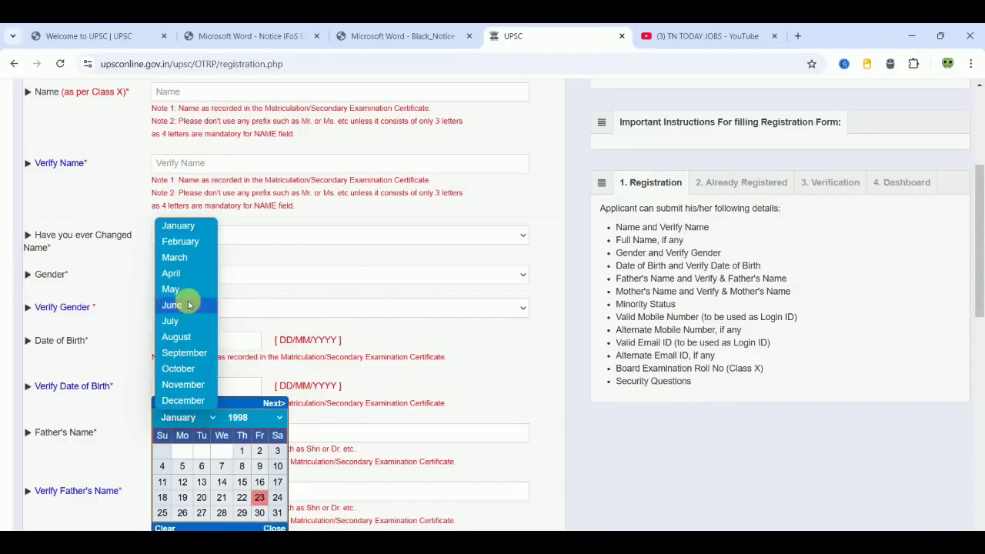
pyautogui.click(184, 276)
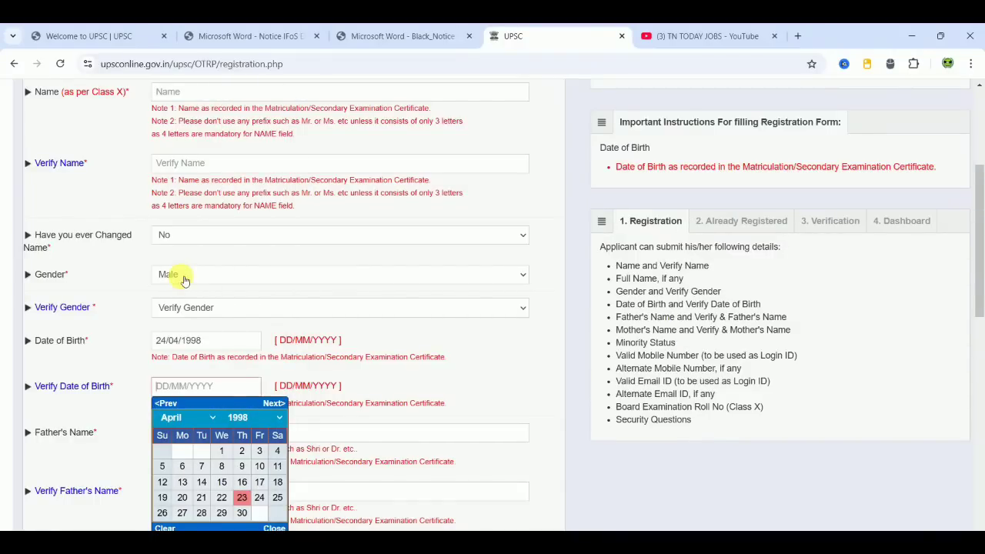
pyautogui.click(259, 497)
pyautogui.scroll(-5, 511, 378)
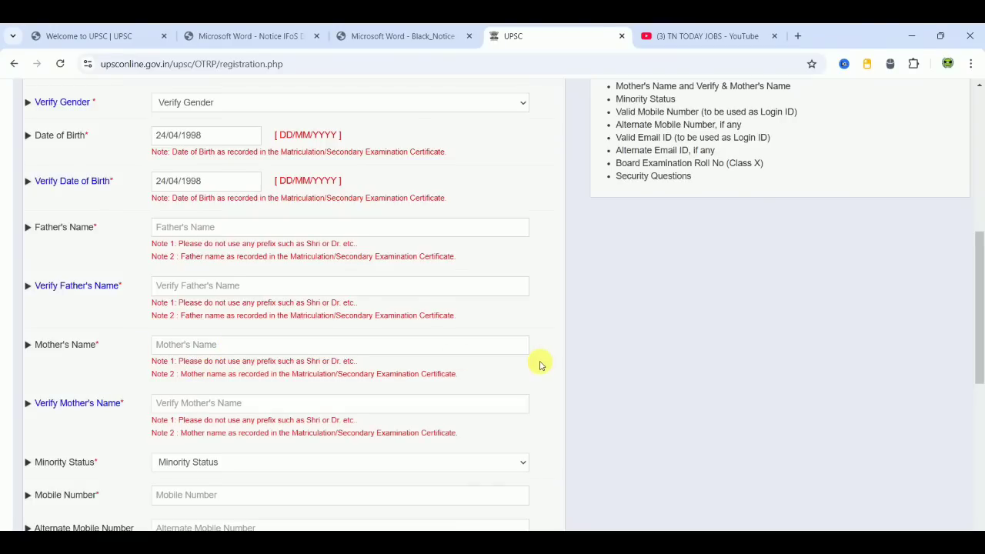
# Step: Set Minority Status to No
pyautogui.scroll(-3, 540, 365)
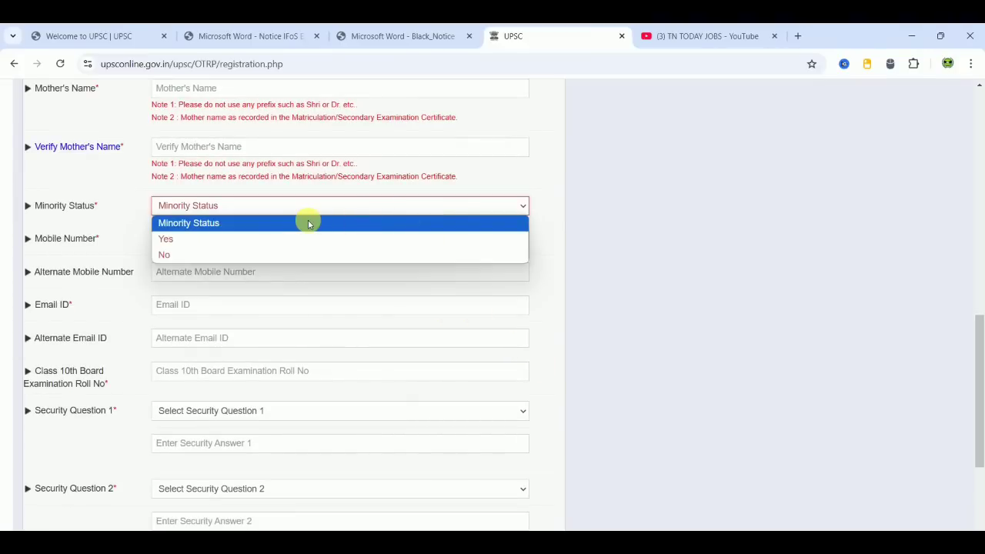
pyautogui.click(254, 239)
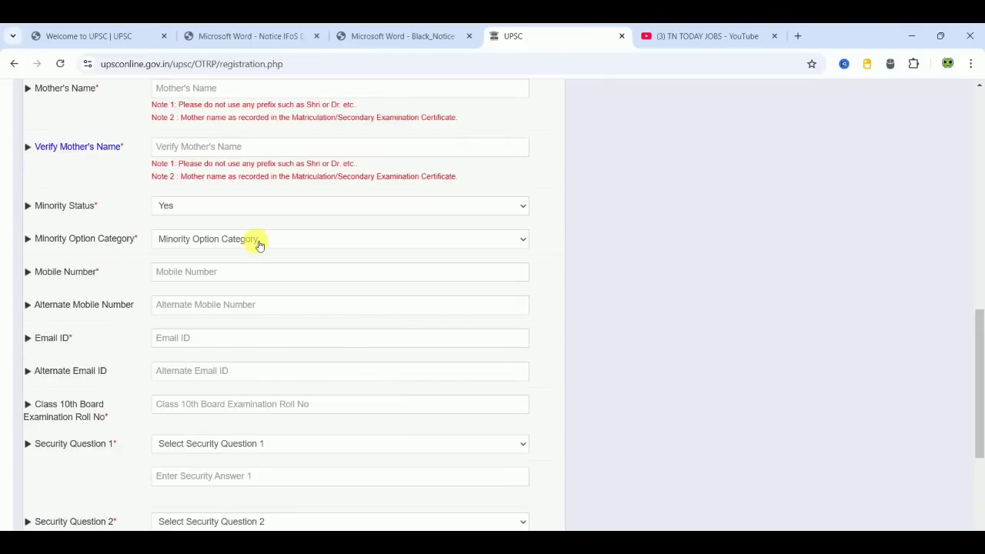
pyautogui.click(259, 243)
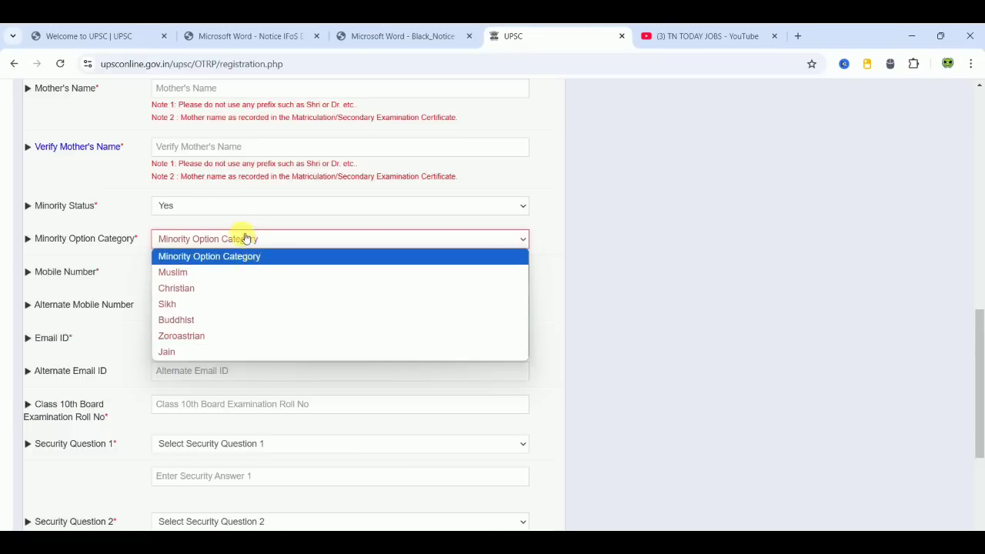
pyautogui.click(223, 204)
pyautogui.click(223, 204)
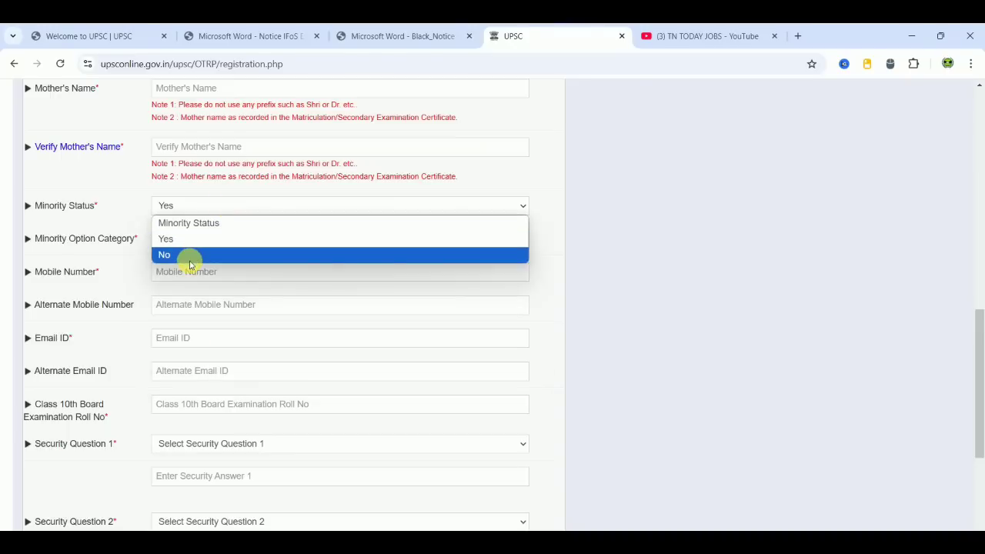
pyautogui.click(192, 255)
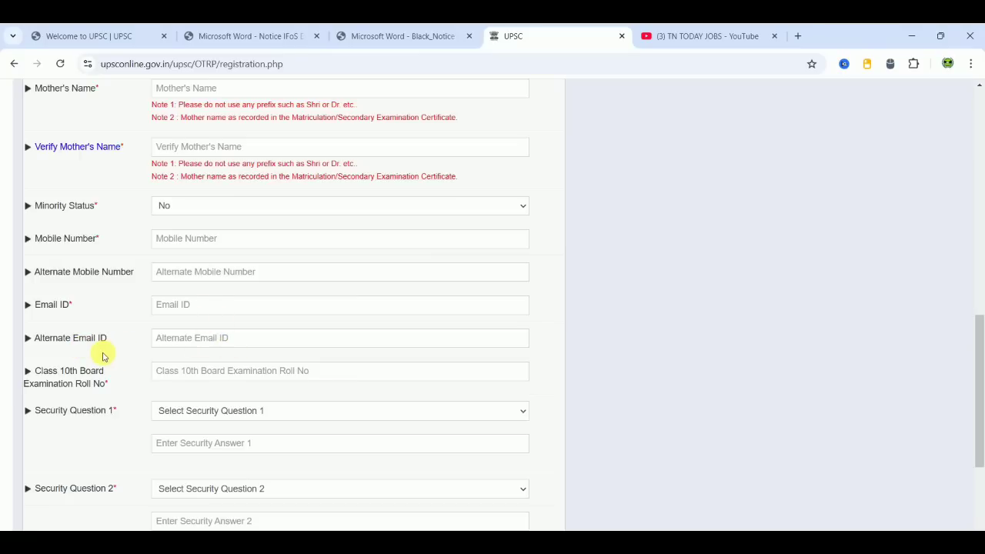
# Step: Enter the Class 10th roll number
pyautogui.scroll(-2, 104, 355)
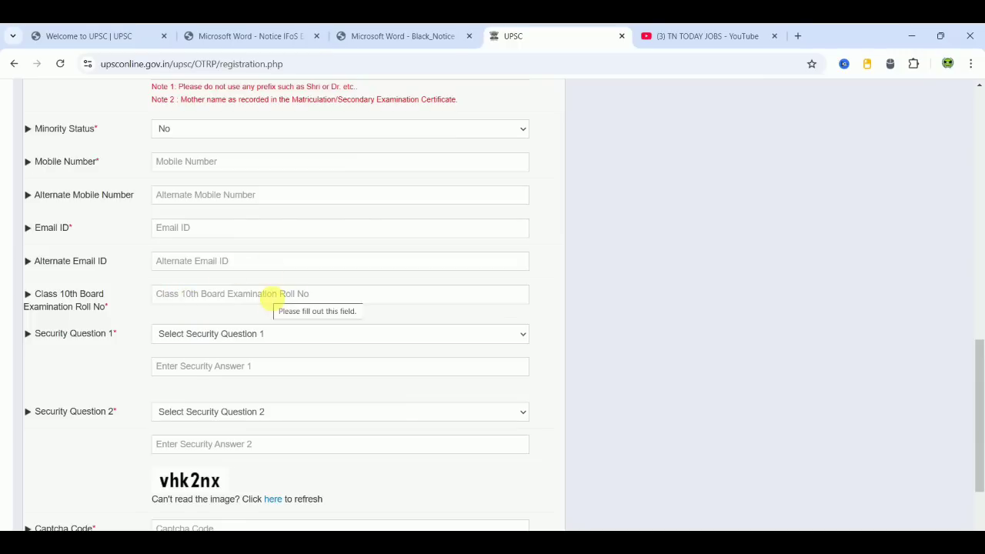
pyautogui.click(272, 297)
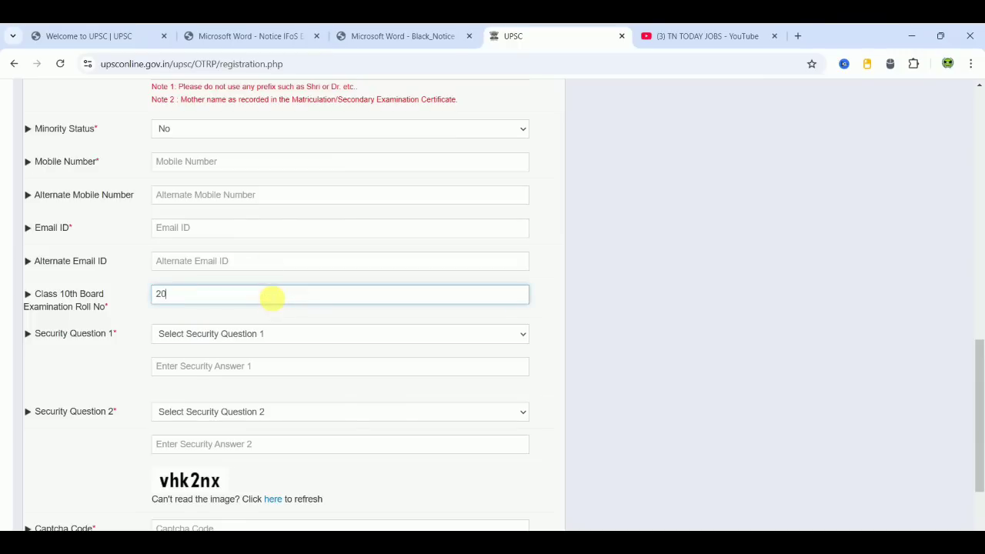
pyautogui.click(95, 367)
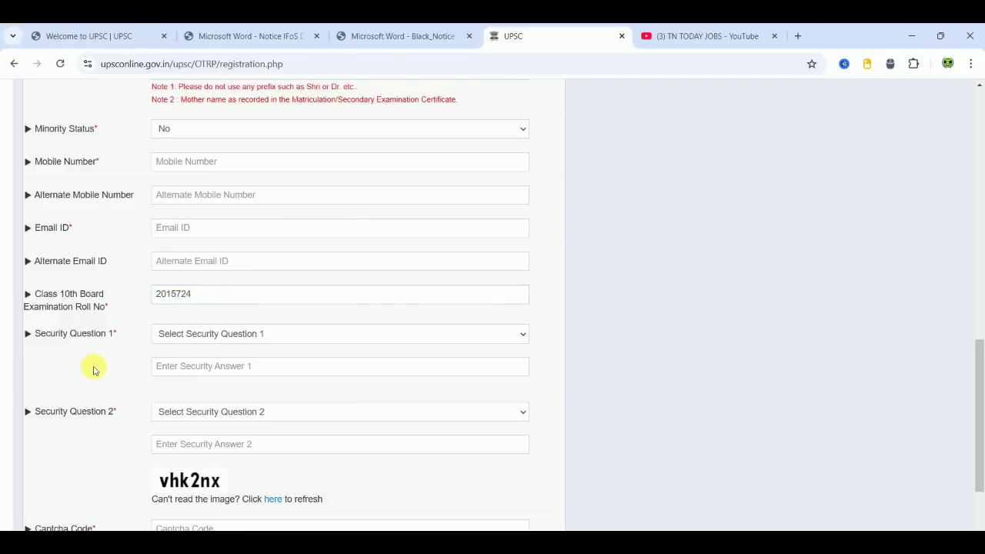
# Step: Choose the favourite-colour question as Security Question 1 and enter its answer
pyautogui.scroll(-1, 95, 367)
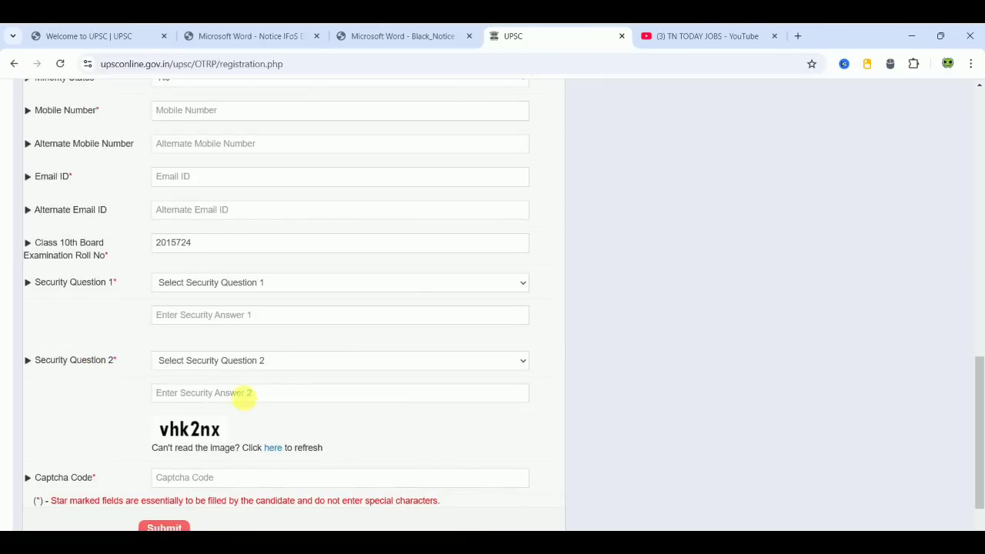
pyautogui.click(212, 285)
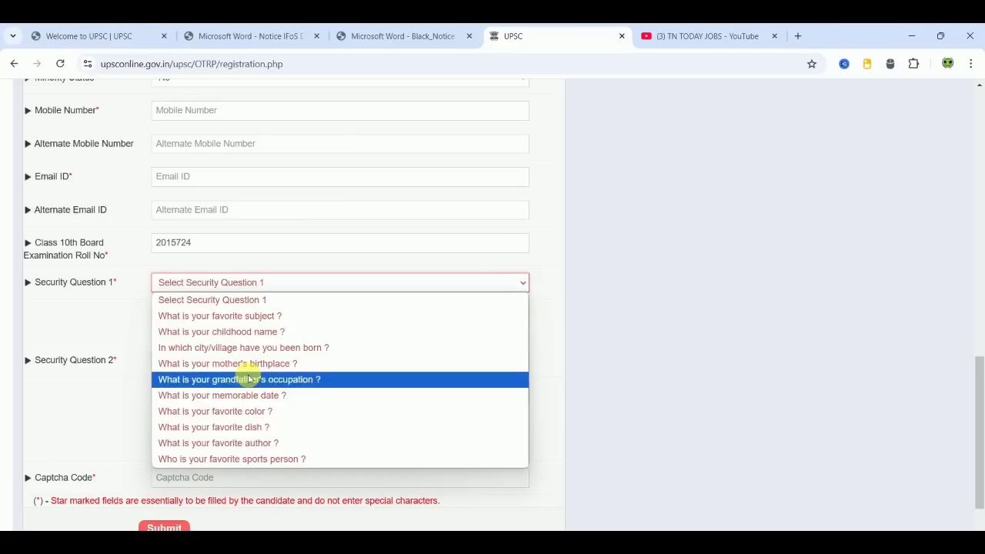
pyautogui.click(240, 418)
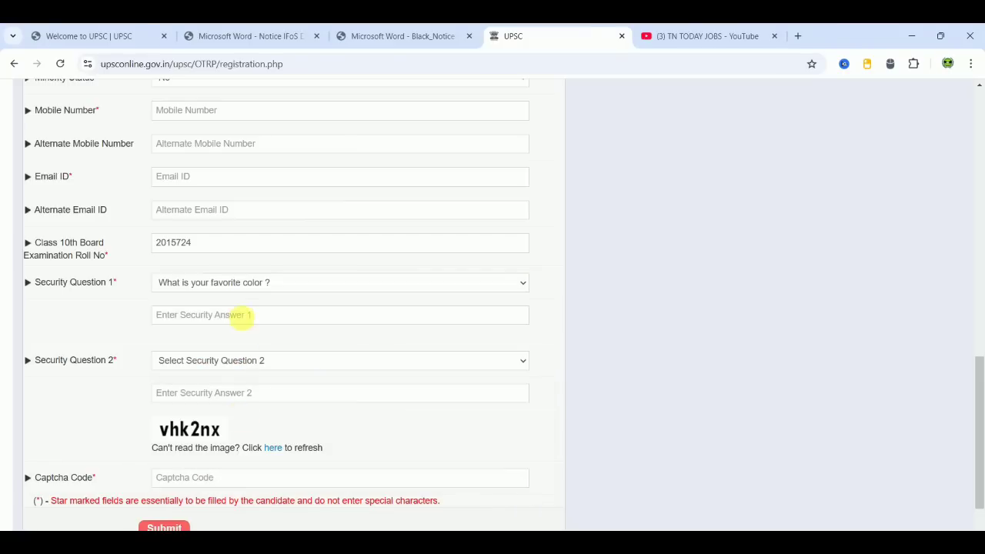
pyautogui.click(240, 315)
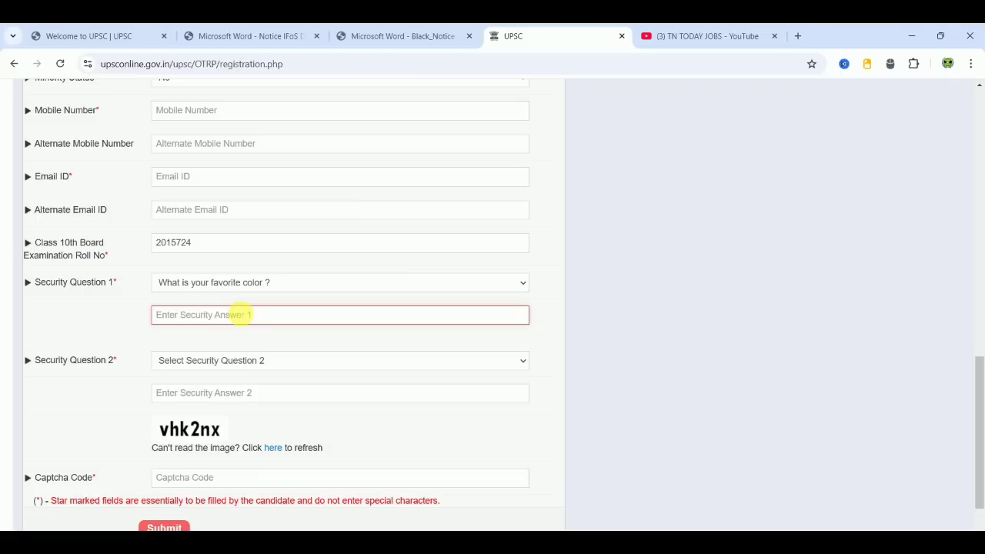
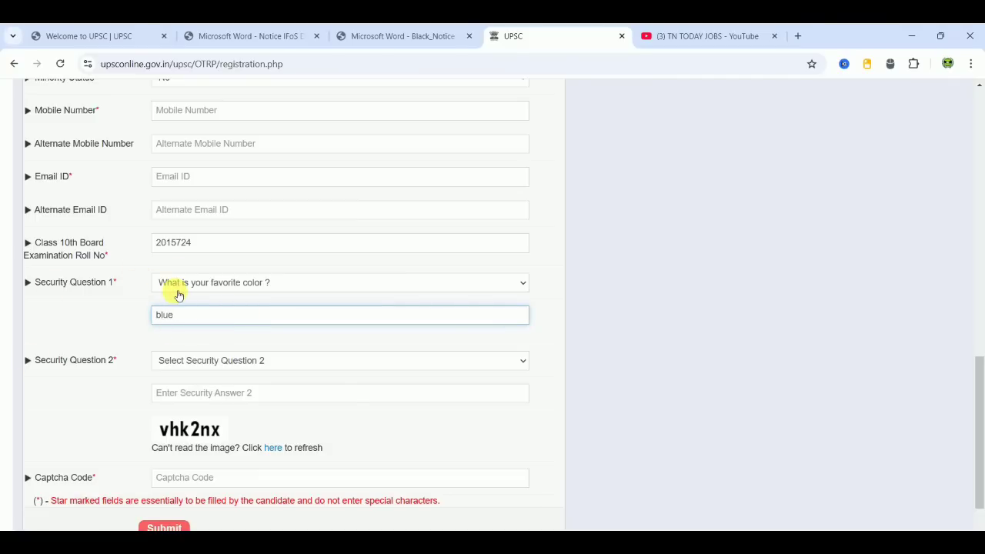
# Step: Choose the grandfather's occupation question as Security Question 2, enter the captcha, and submit
pyautogui.click(180, 358)
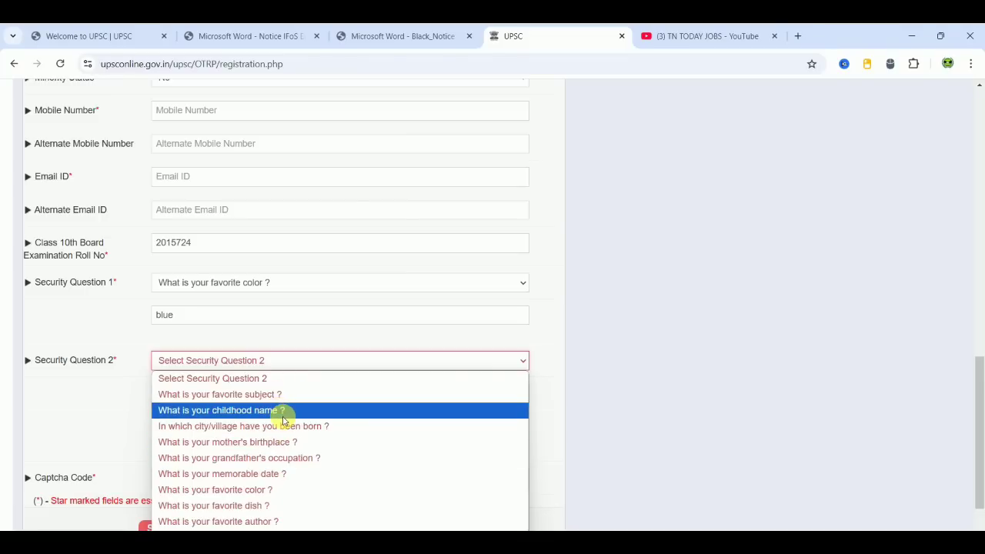
pyautogui.click(281, 461)
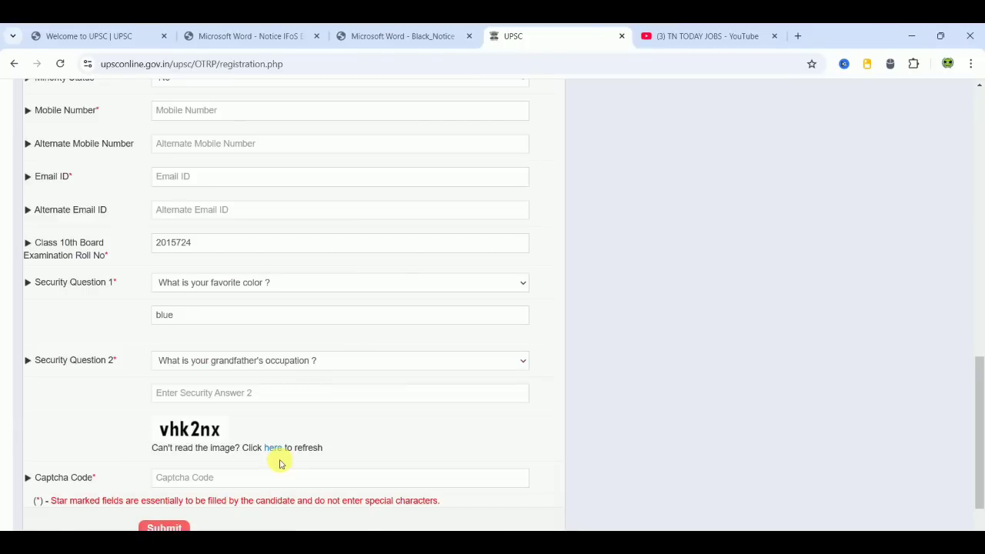
pyautogui.scroll(-1, 609, 440)
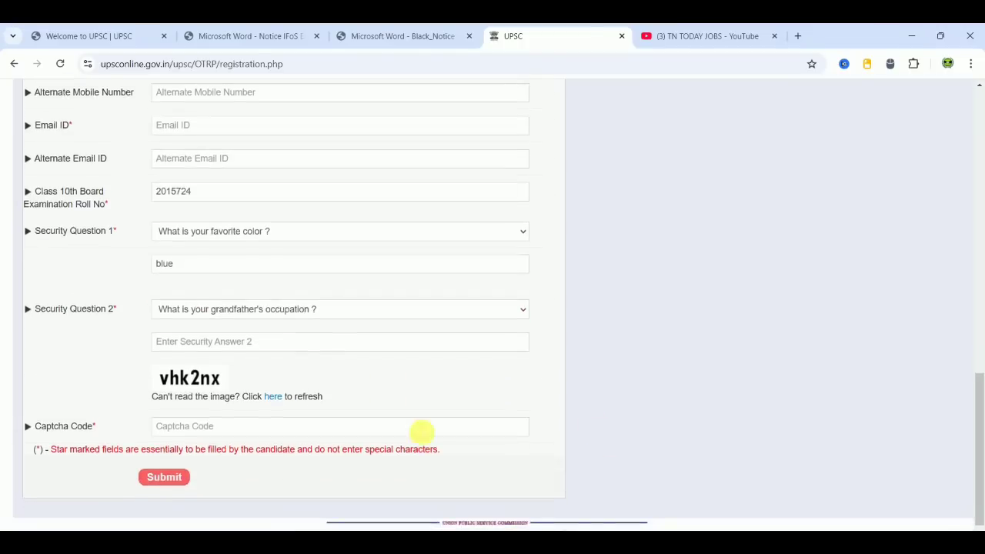
pyautogui.click(294, 433)
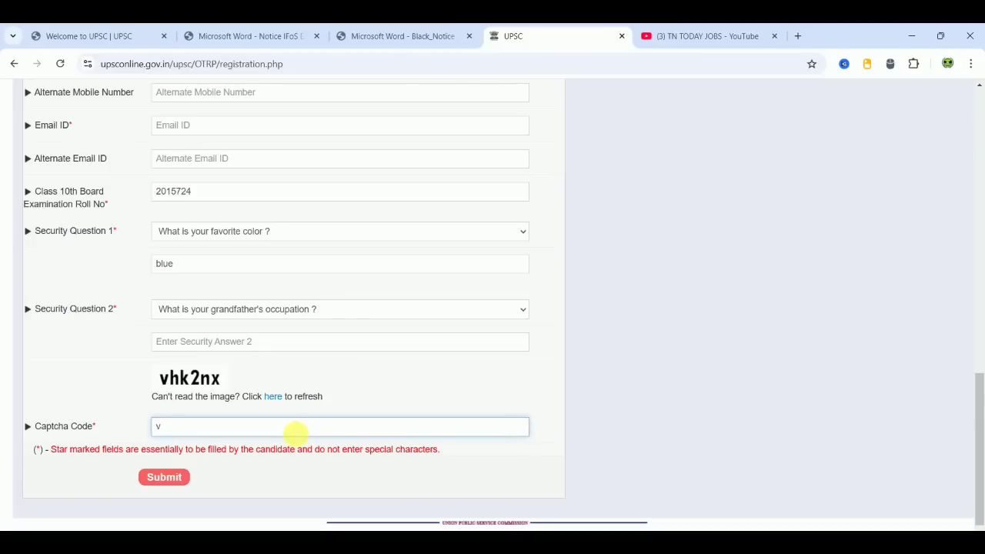
pyautogui.click(166, 478)
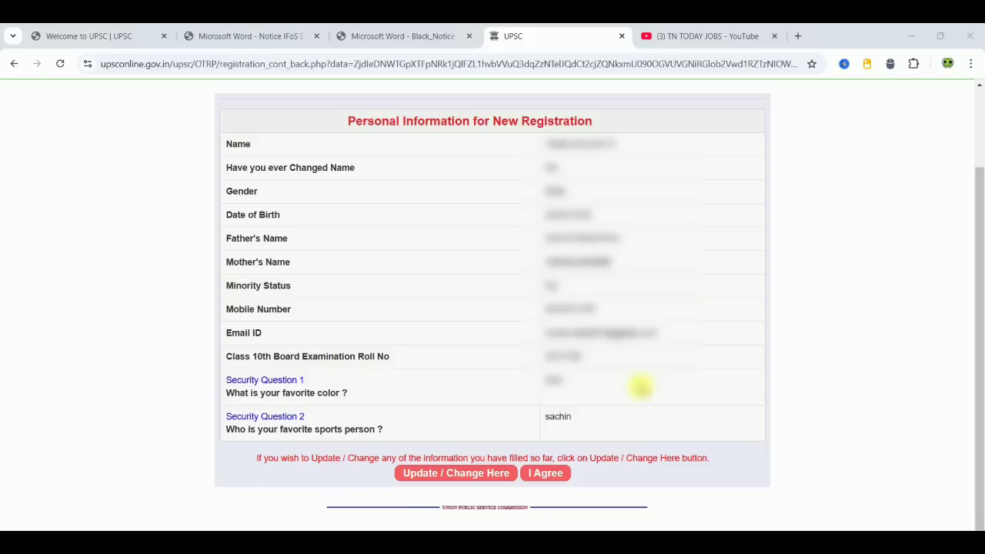
# Step: Agree to the reviewed personal information summary
pyautogui.click(544, 473)
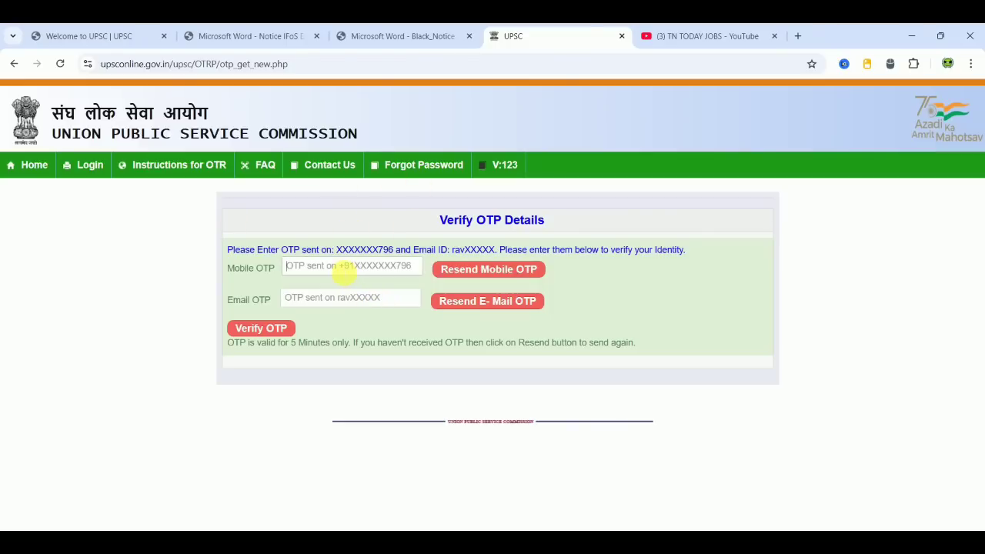
# Step: Enter the received mobile OTP and e-mail OTP
pyautogui.click(344, 274)
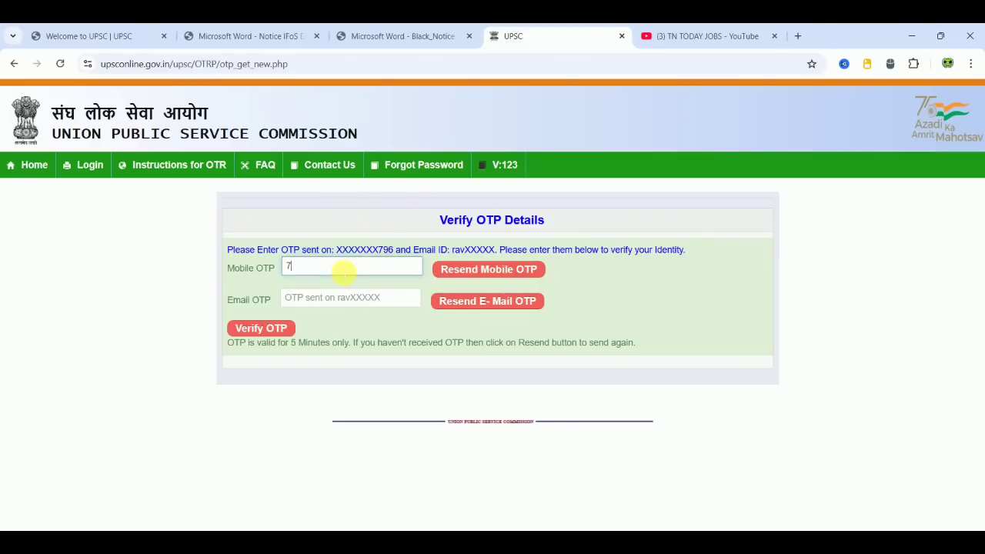
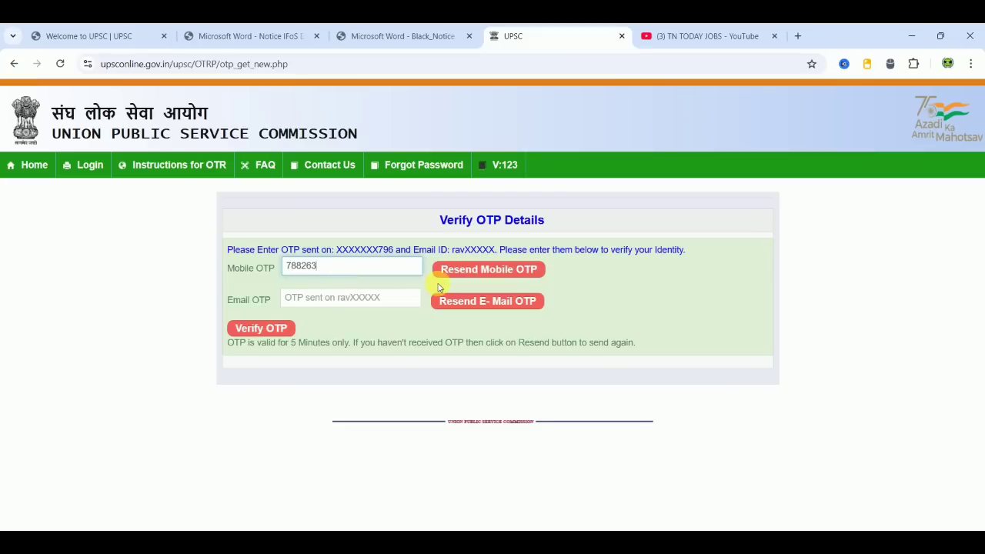
pyautogui.click(384, 297)
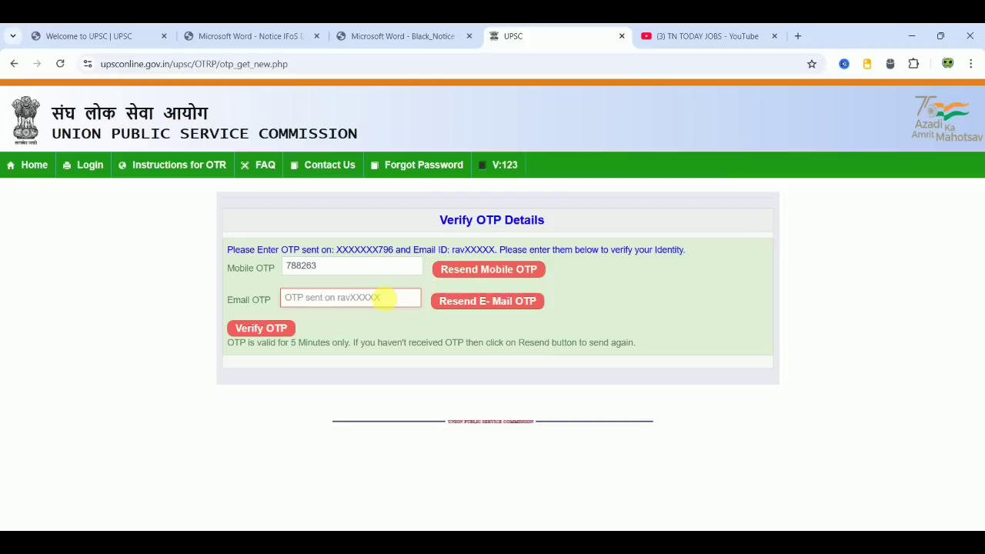
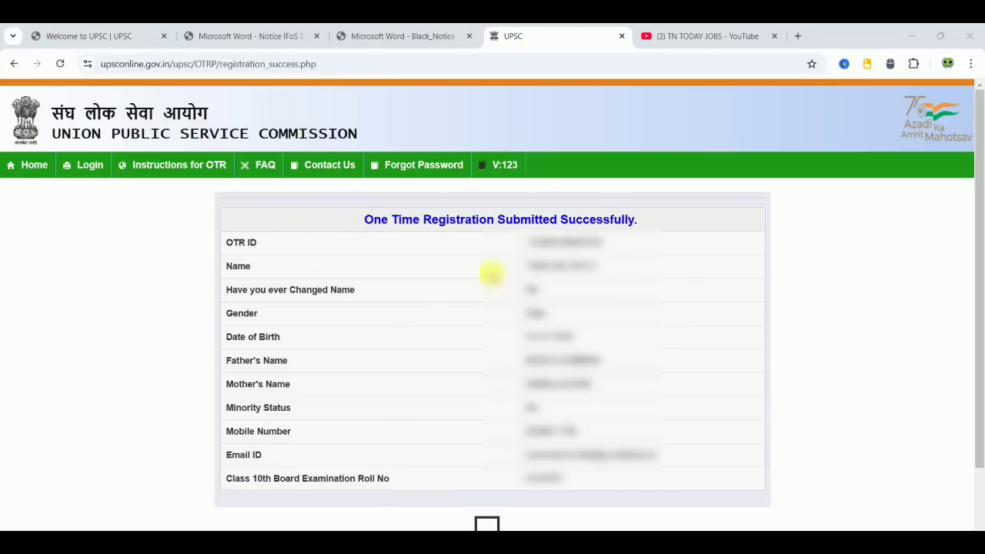
# Step: Copy the newly issued OTR ID and go to the candidate login page
pyautogui.doubleClick(565, 243)
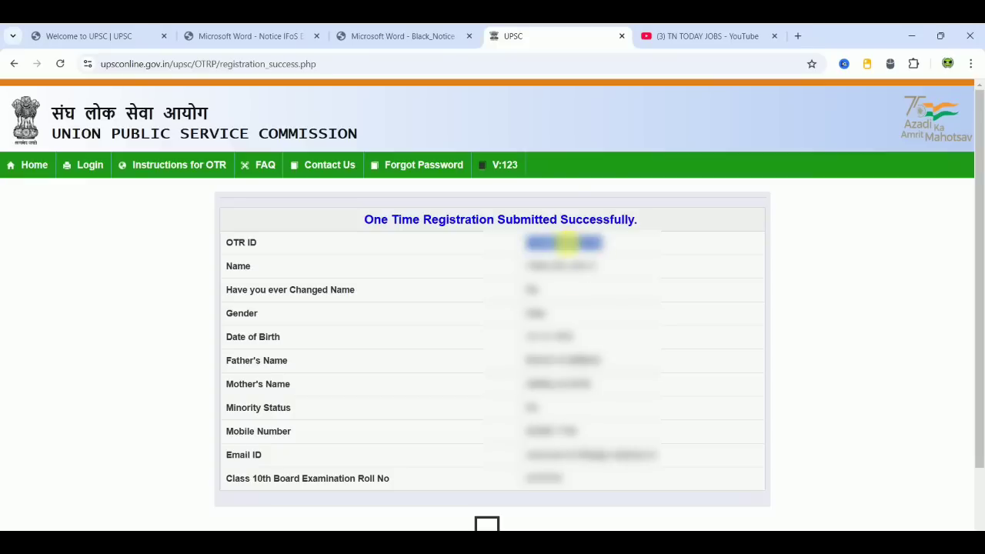
pyautogui.rightClick(567, 244)
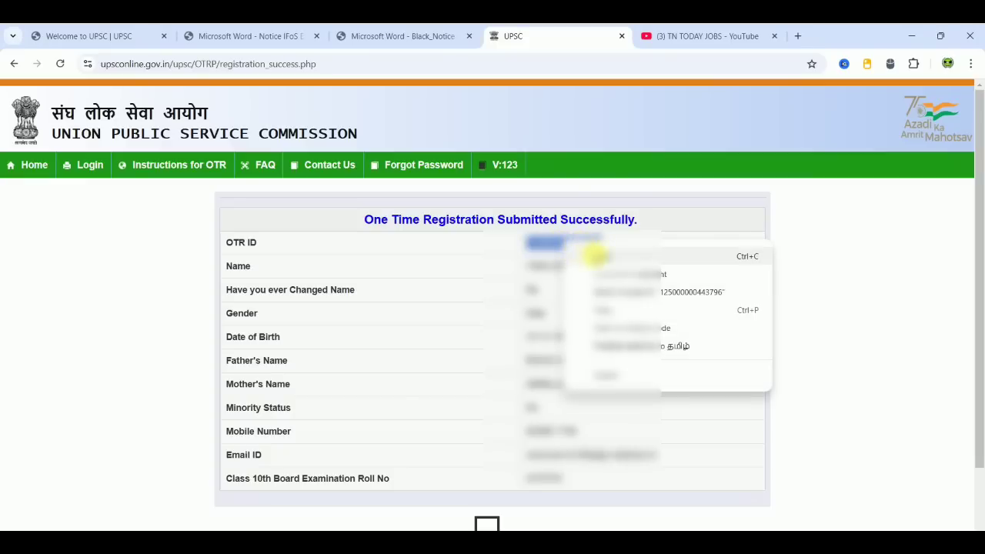
pyautogui.click(592, 256)
pyautogui.rightClick(582, 248)
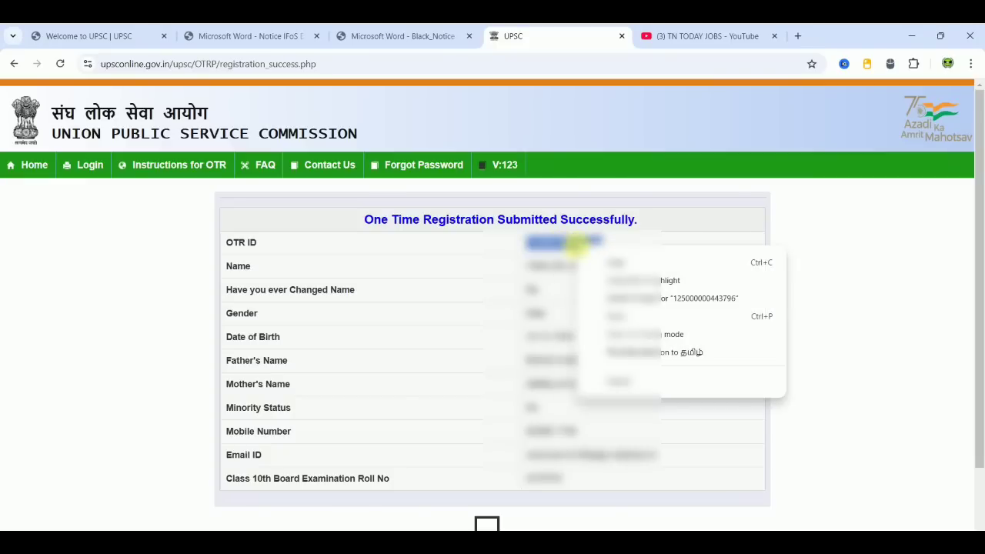
pyautogui.click(600, 263)
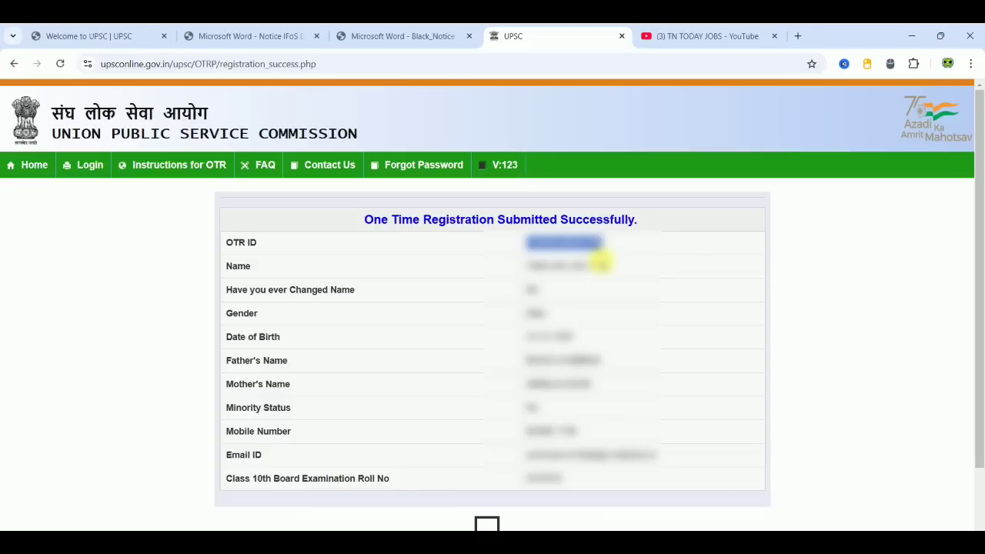
pyautogui.click(99, 169)
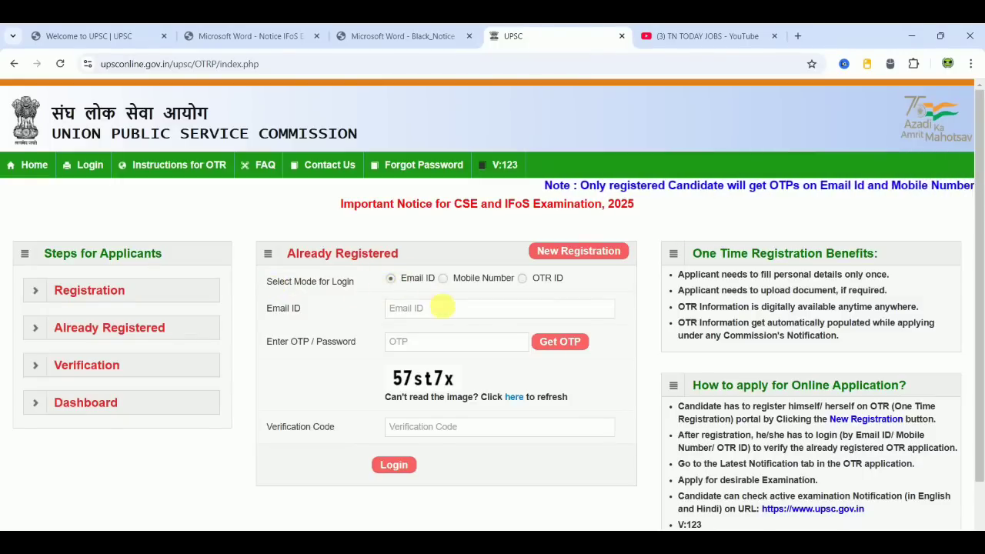
# Step: Switch login mode to Mobile Number, enter the registered number, and request an OTP
pyautogui.click(522, 279)
pyautogui.click(459, 309)
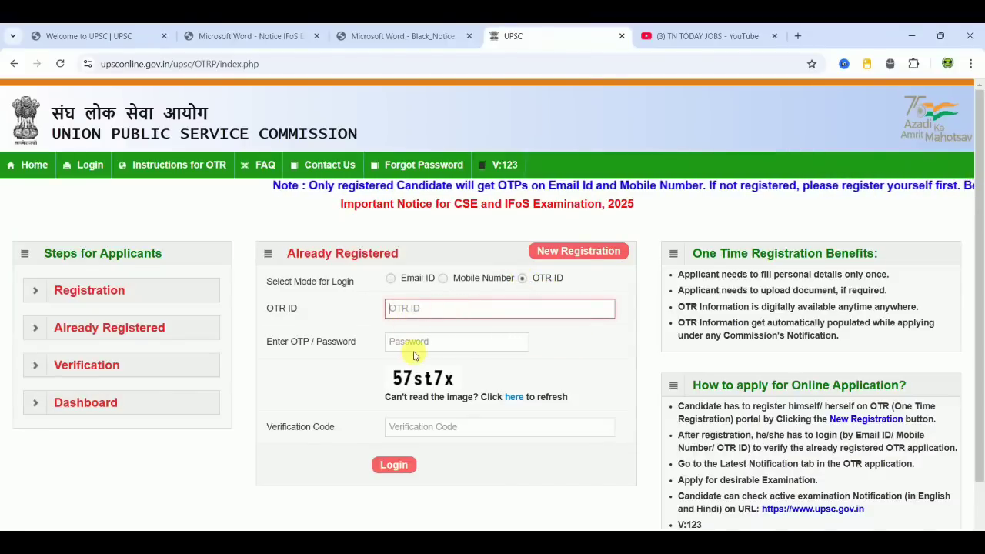
pyautogui.click(402, 278)
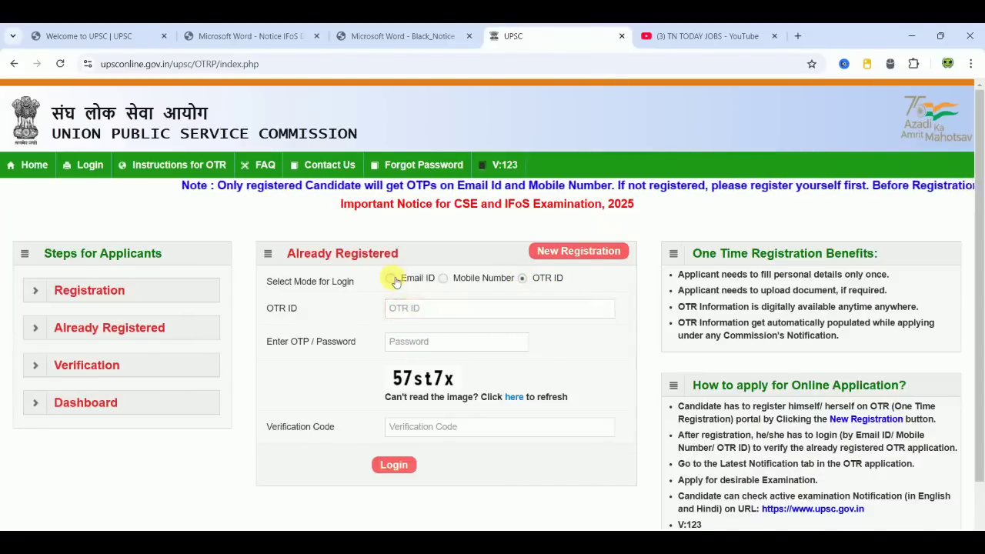
pyautogui.click(443, 278)
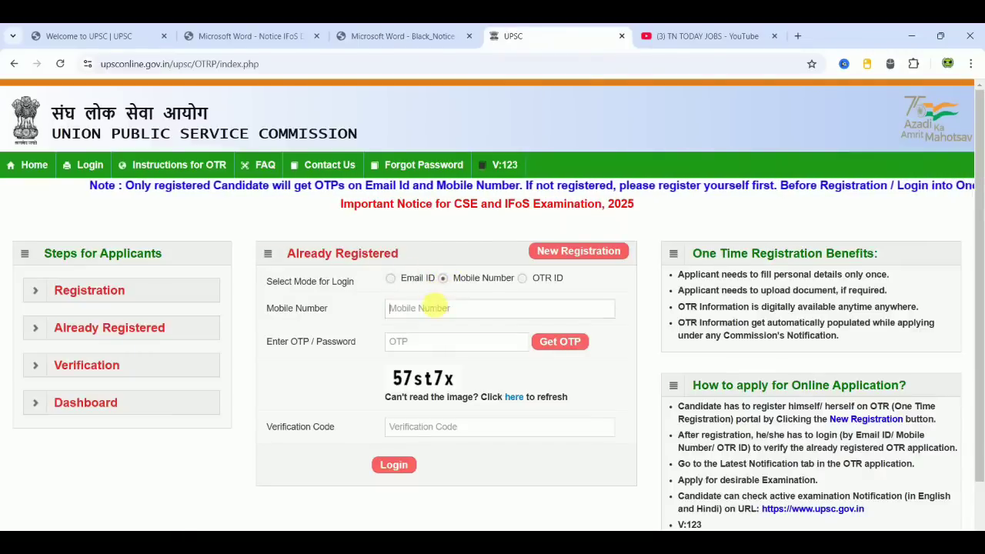
pyautogui.click(430, 307)
pyautogui.write('98765')
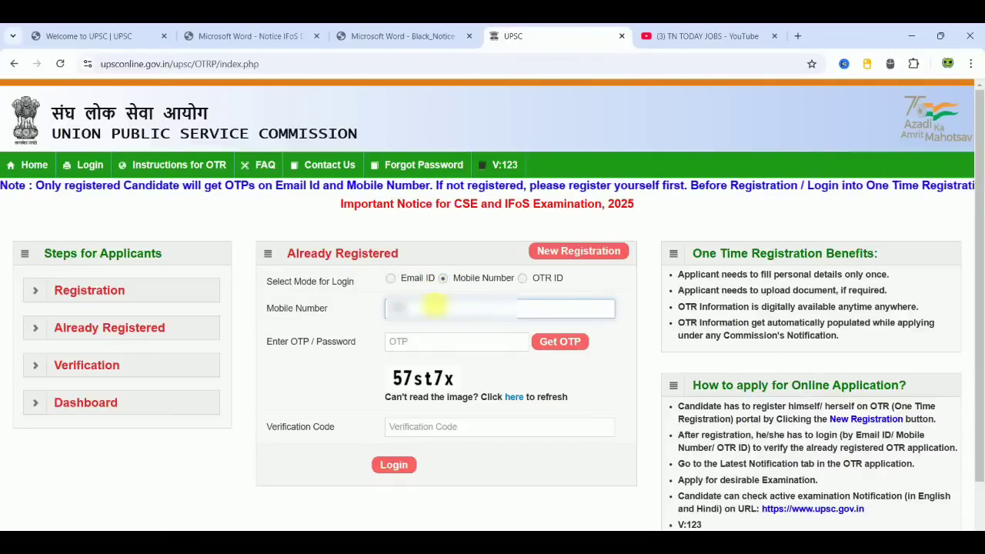
pyautogui.write('43210')
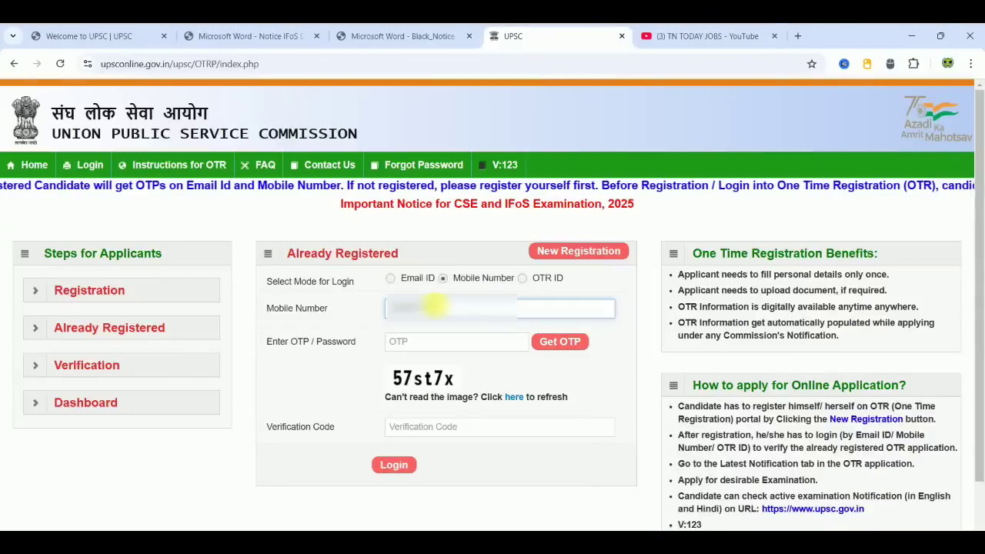
pyautogui.click(551, 344)
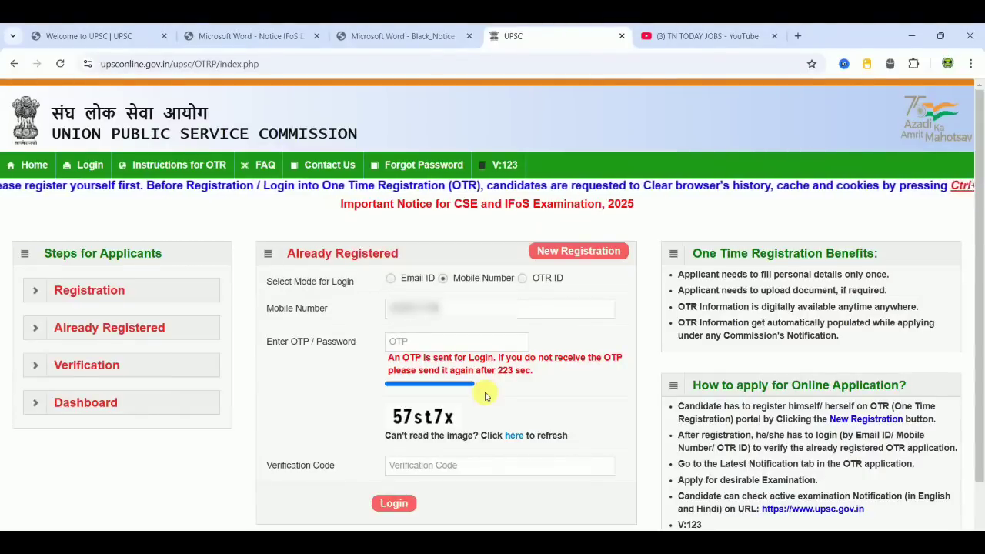
# Step: Enter the received OTP and the verification code, then submit the login
pyautogui.click(422, 339)
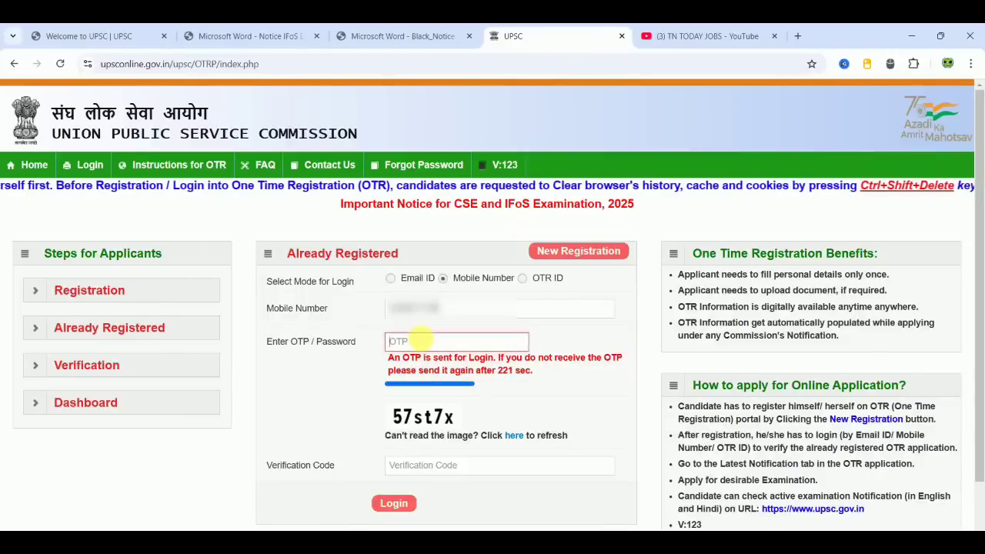
pyautogui.write('••')
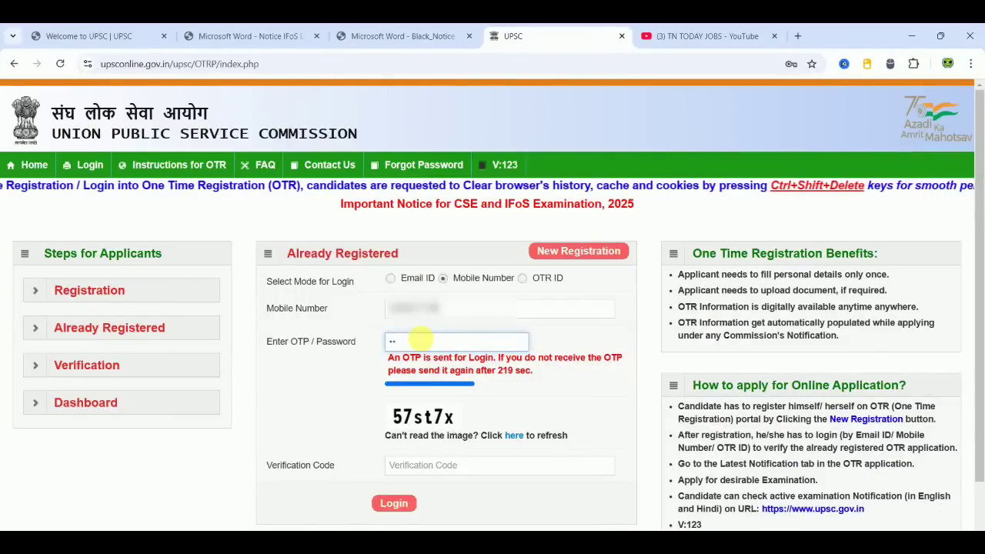
pyautogui.write('••••')
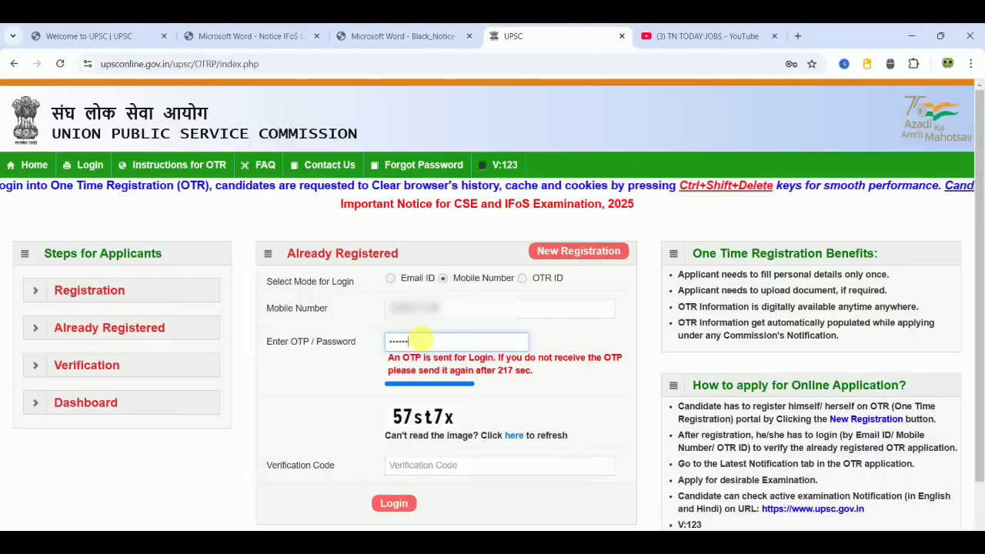
pyautogui.click(461, 464)
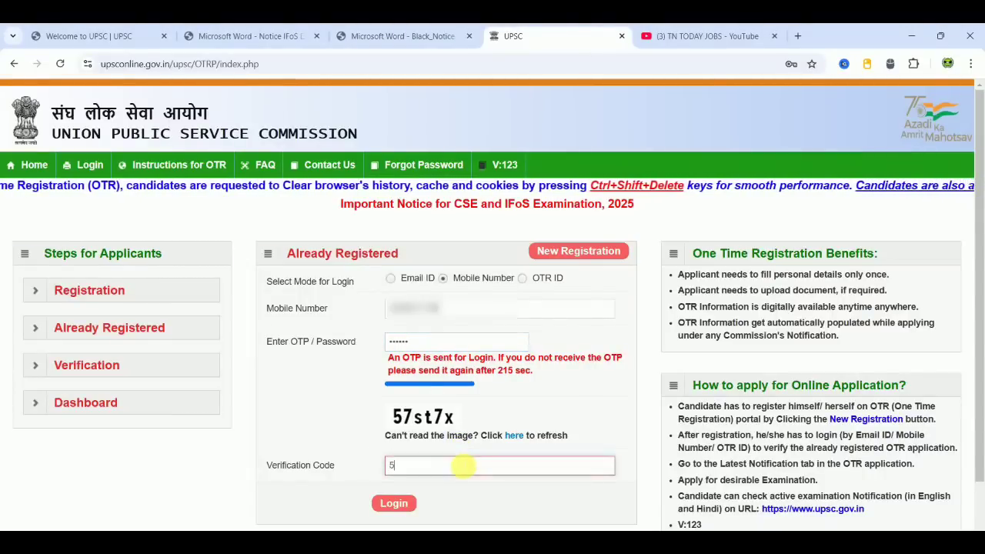
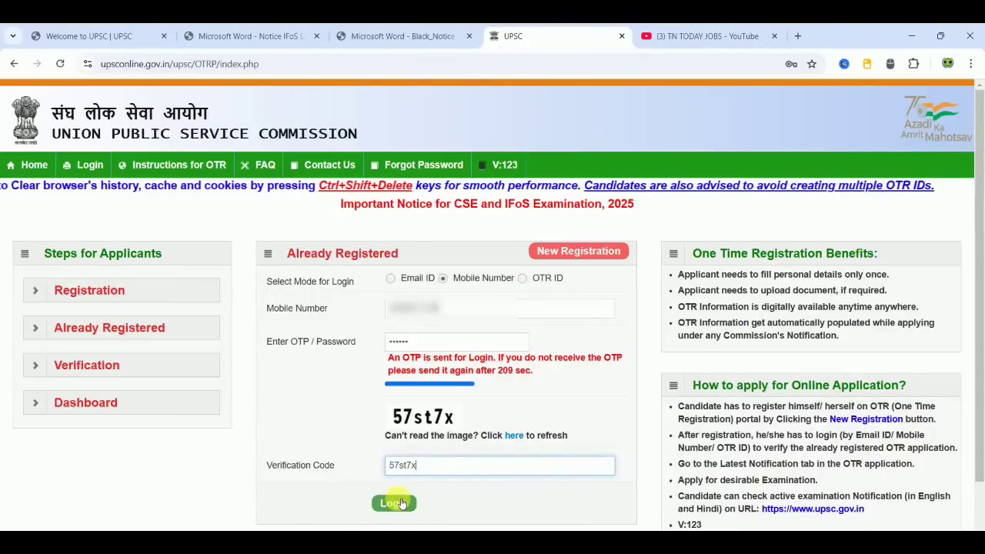
pyautogui.press('Return')
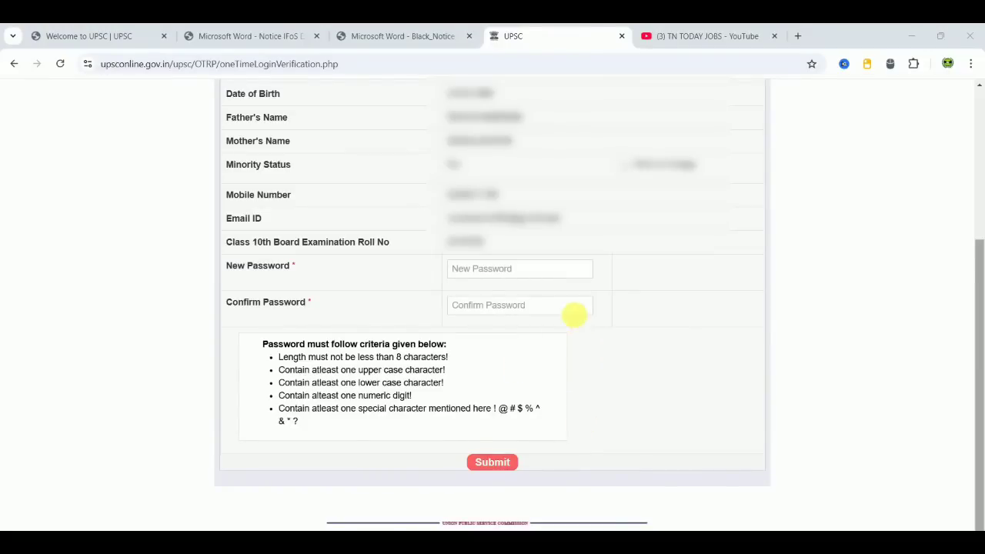
# Step: Enter the new account password and confirm it in both password fields
pyautogui.click(525, 269)
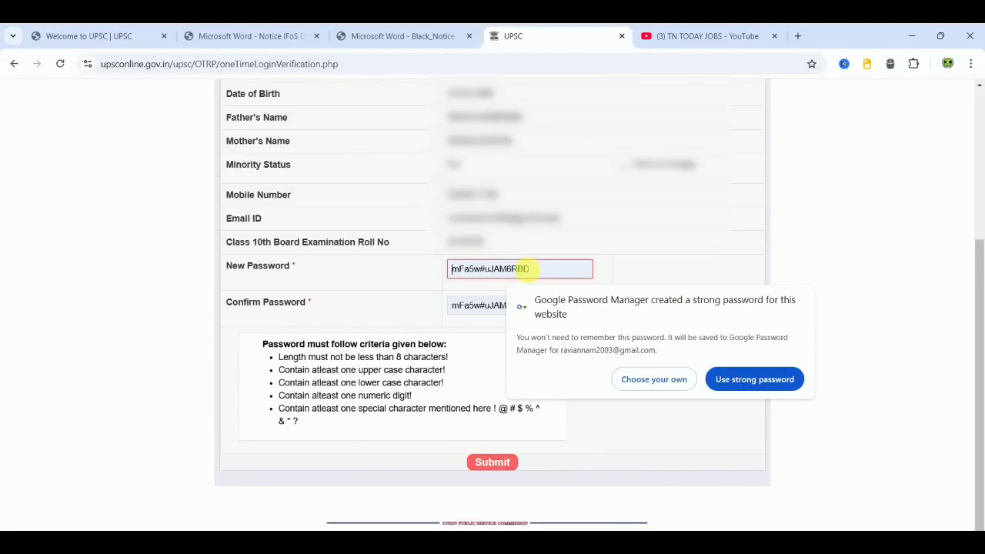
pyautogui.write('F')
pyautogui.write('•')
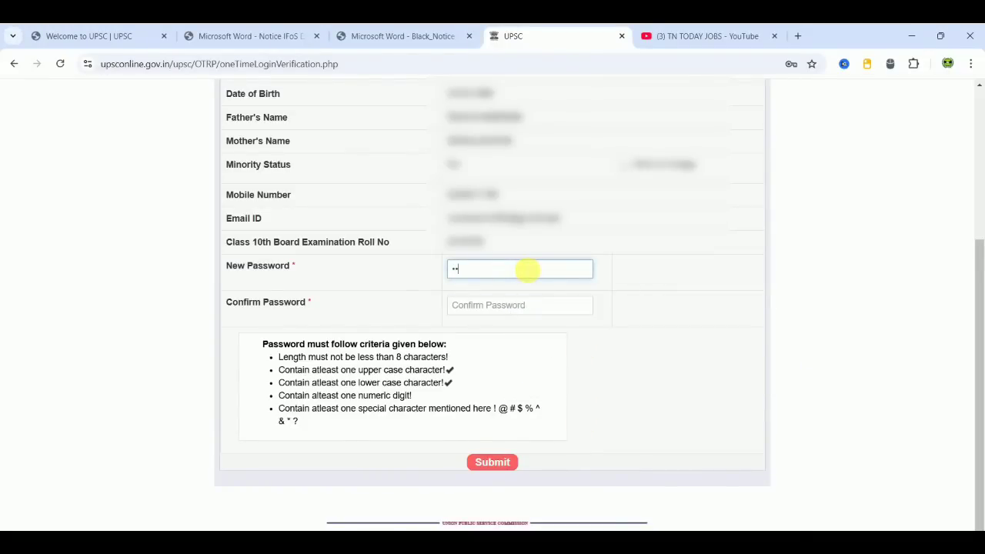
pyautogui.write('•••••')
pyautogui.click(514, 304)
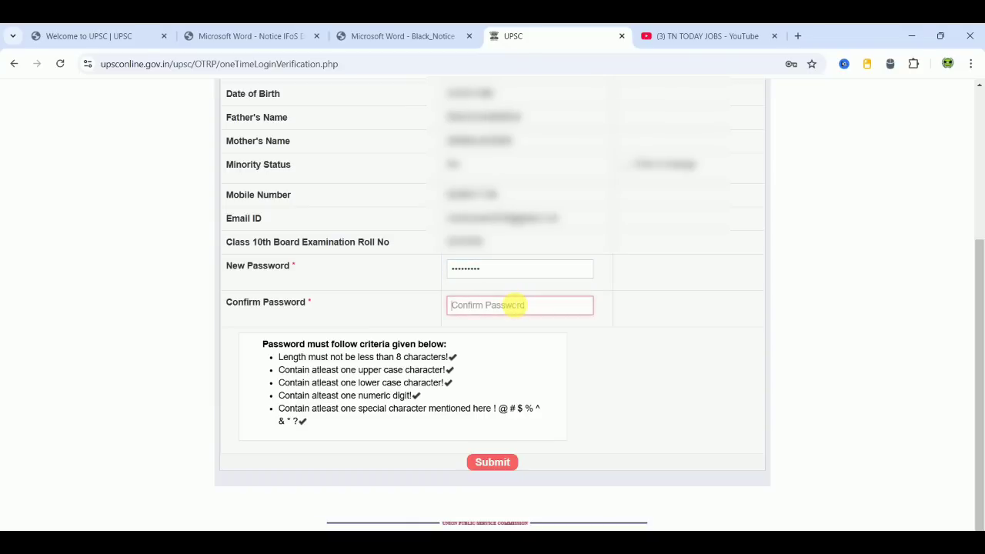
pyautogui.write('••')
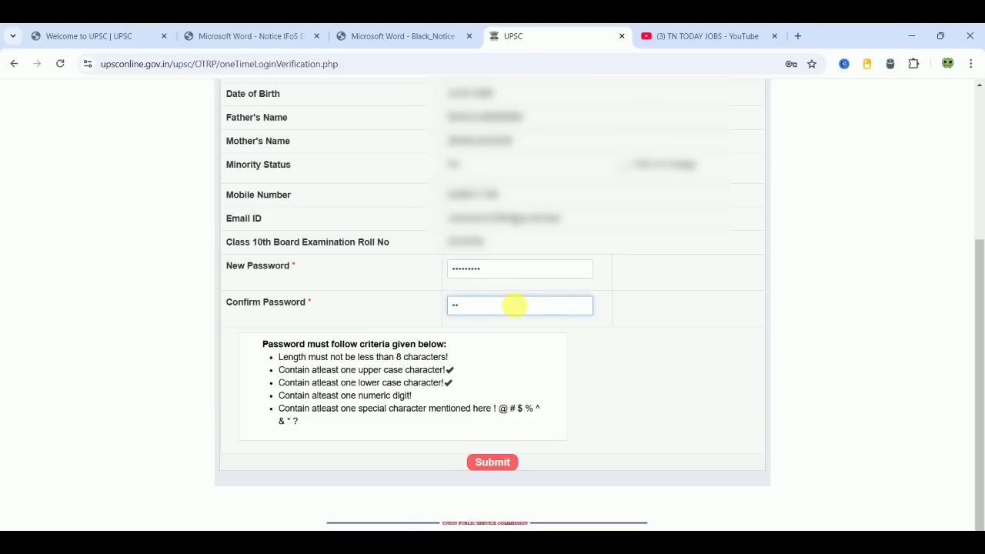
pyautogui.write('•••••••')
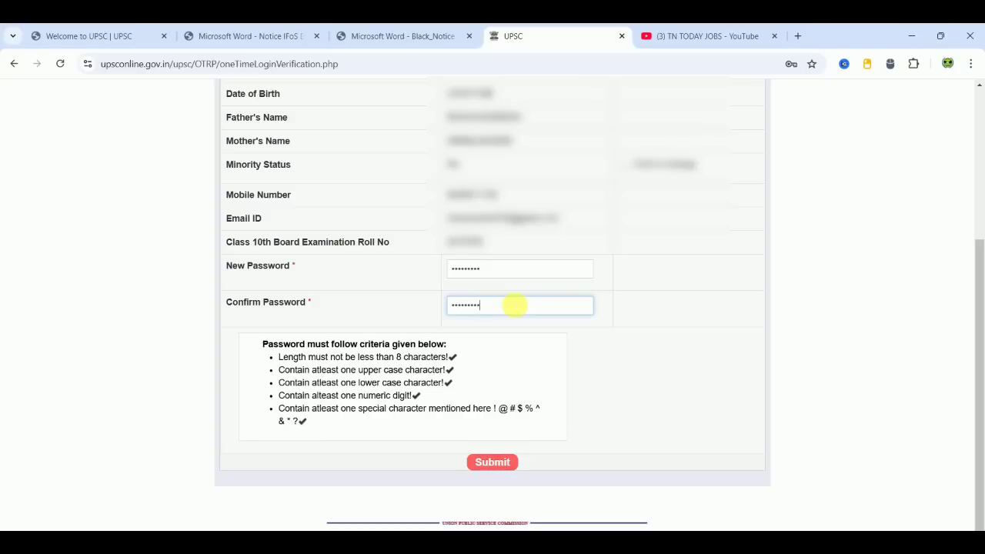
pyautogui.click(666, 384)
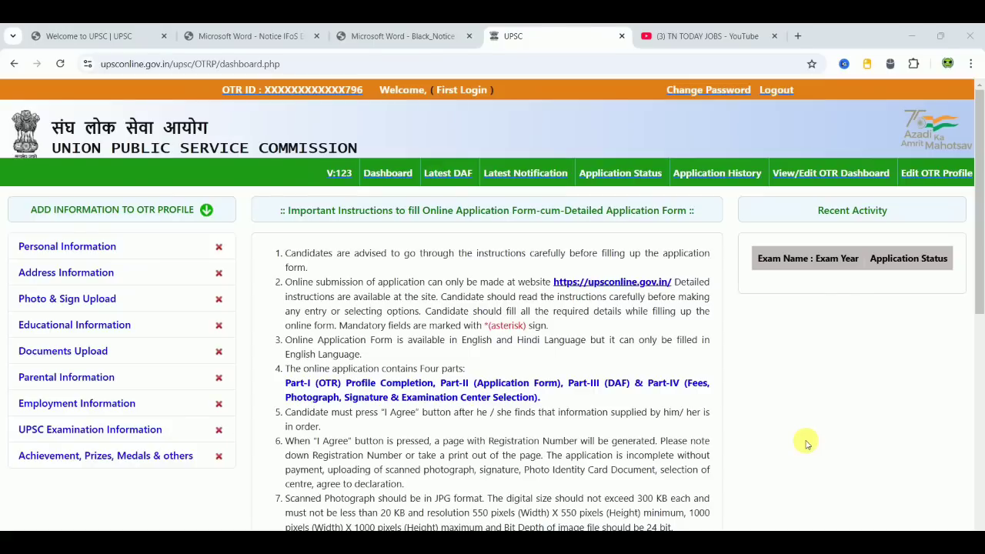
# Step: Open the latest examination notifications and browse the list
pyautogui.click(541, 179)
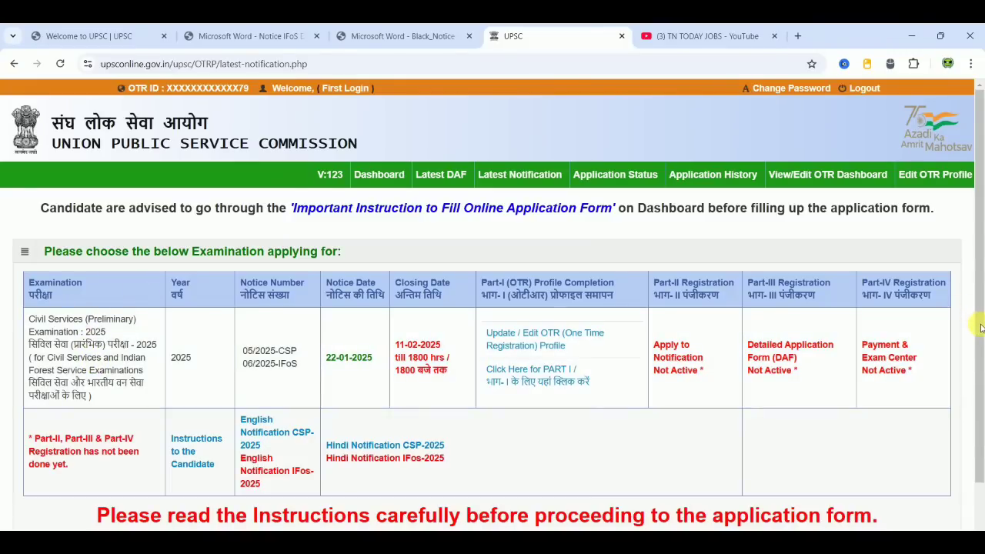
pyautogui.scroll(-2, 981, 327)
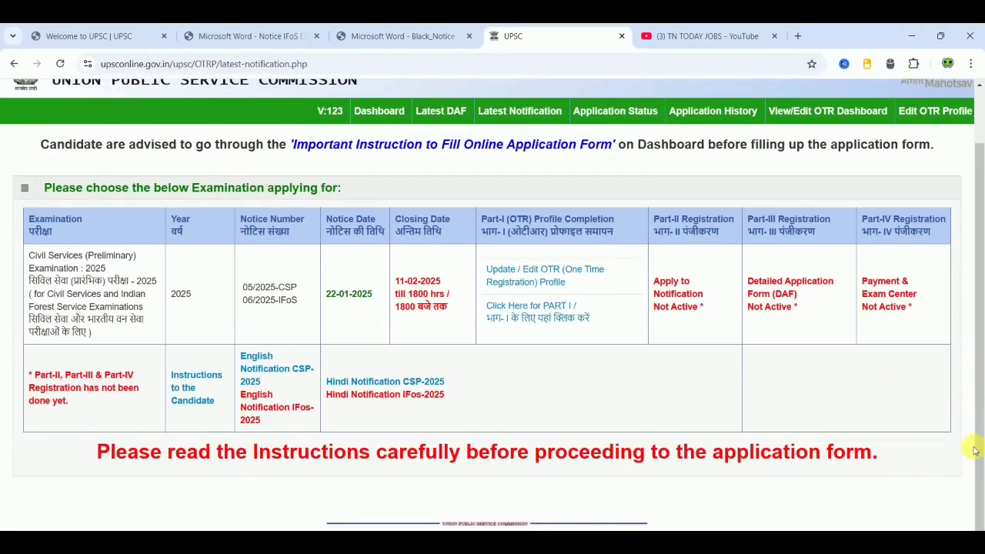
pyautogui.scroll(1, 976, 434)
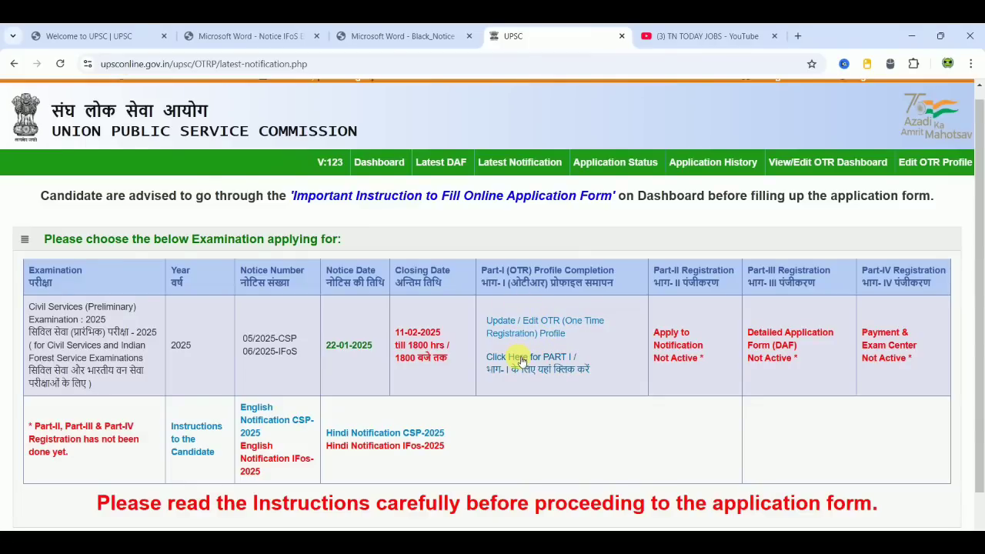
# Step: Read and agree to the Part I registration instructions, then dismiss the notice
pyautogui.click(520, 360)
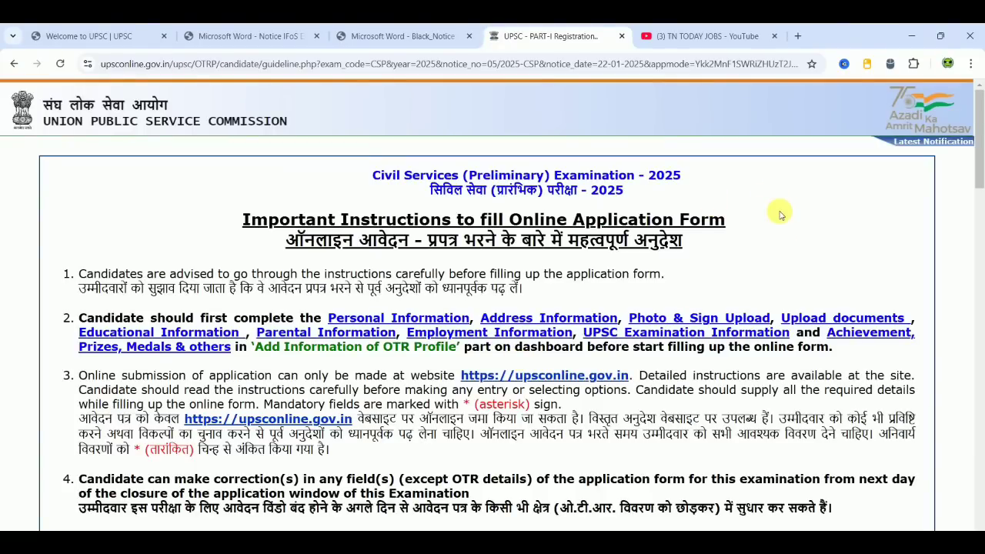
pyautogui.scroll(-2, 769, 214)
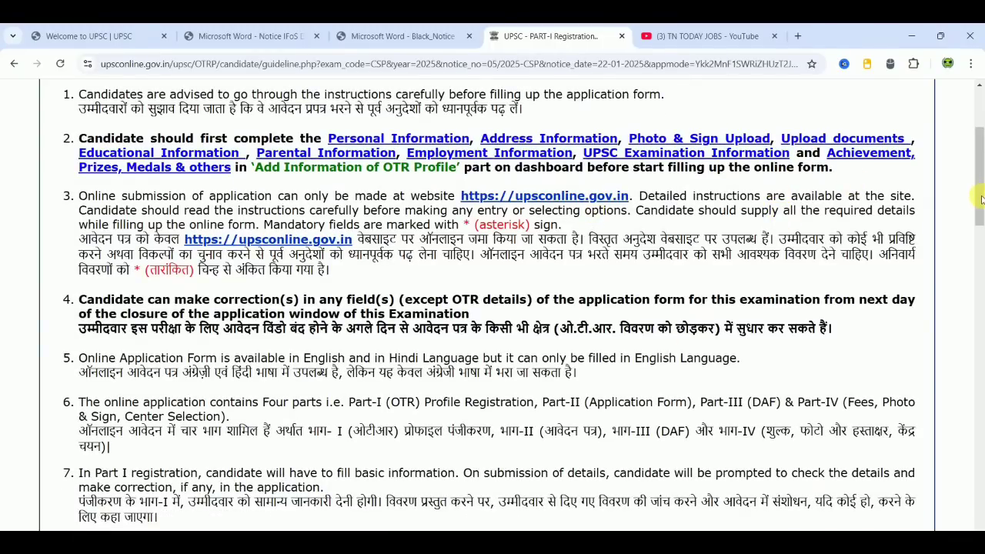
pyautogui.moveTo(981, 199); pyautogui.dragTo(978, 523)
pyautogui.click(432, 483)
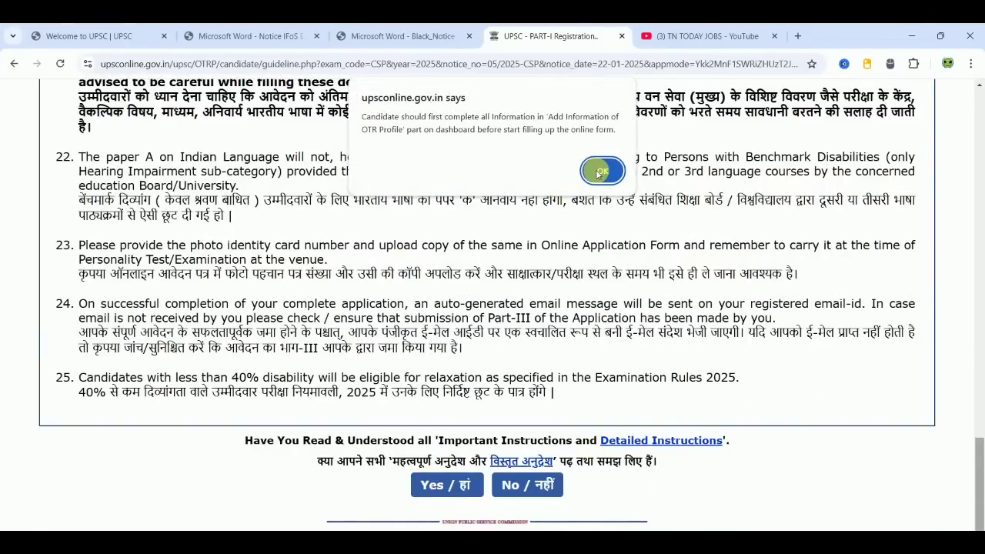
pyautogui.click(601, 171)
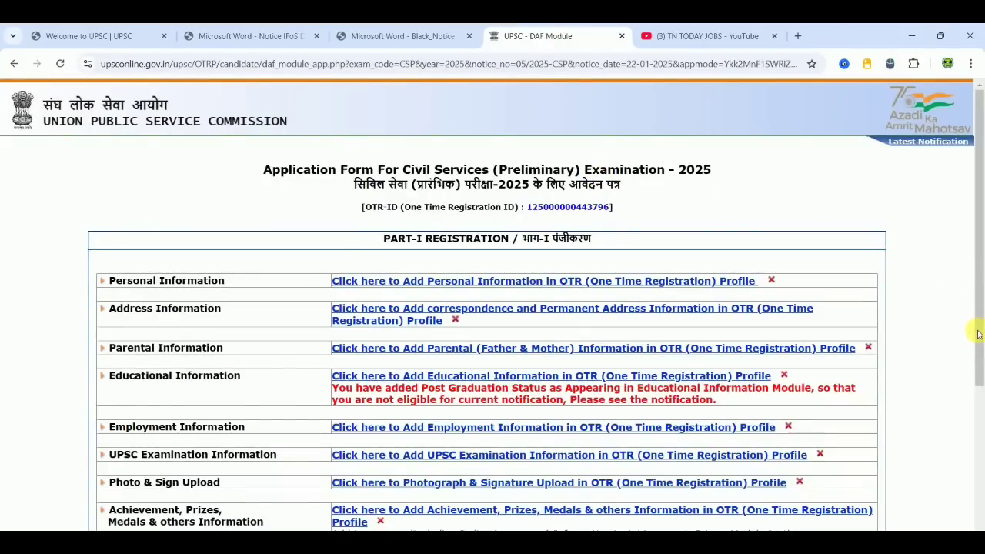
# Step: Open 'Add Personal Information in OTR Profile' from the Part-I Registration page
pyautogui.moveTo(977, 333); pyautogui.dragTo(980, 459)
pyautogui.scroll(1, 978, 454)
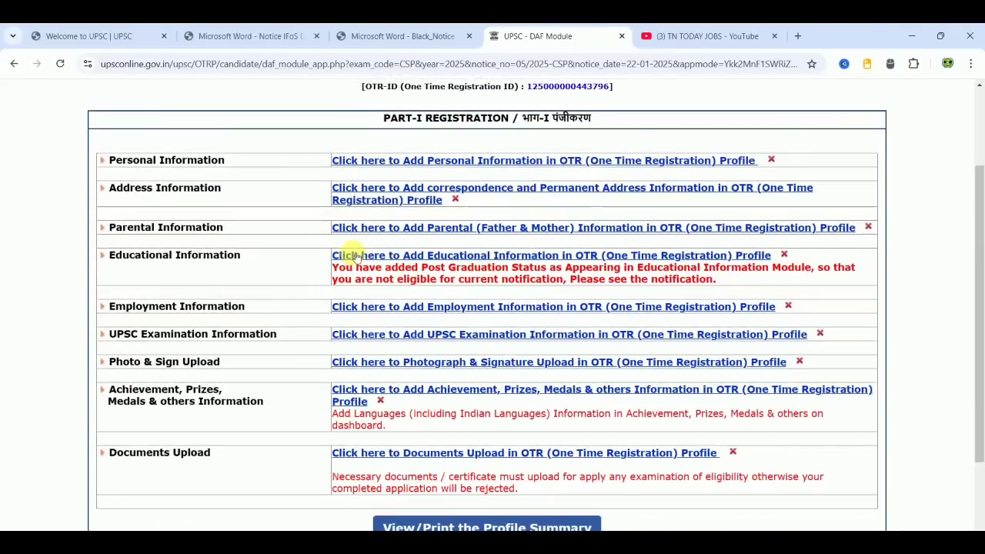
pyautogui.click(435, 166)
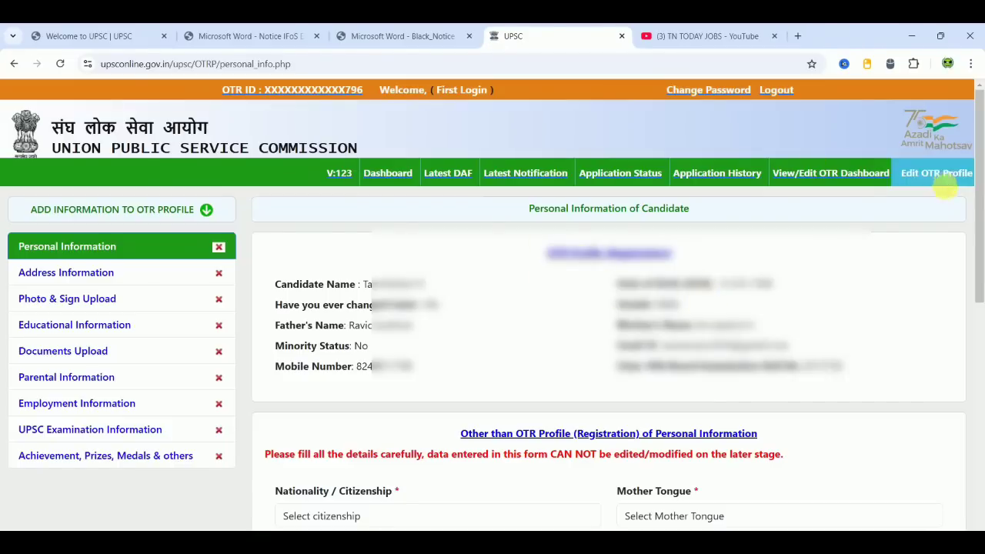
# Step: Set nationality to Citizen of India, mother tongue TAMIL, Unmarried, and birthplace India
pyautogui.moveTo(980, 254); pyautogui.dragTo(981, 394)
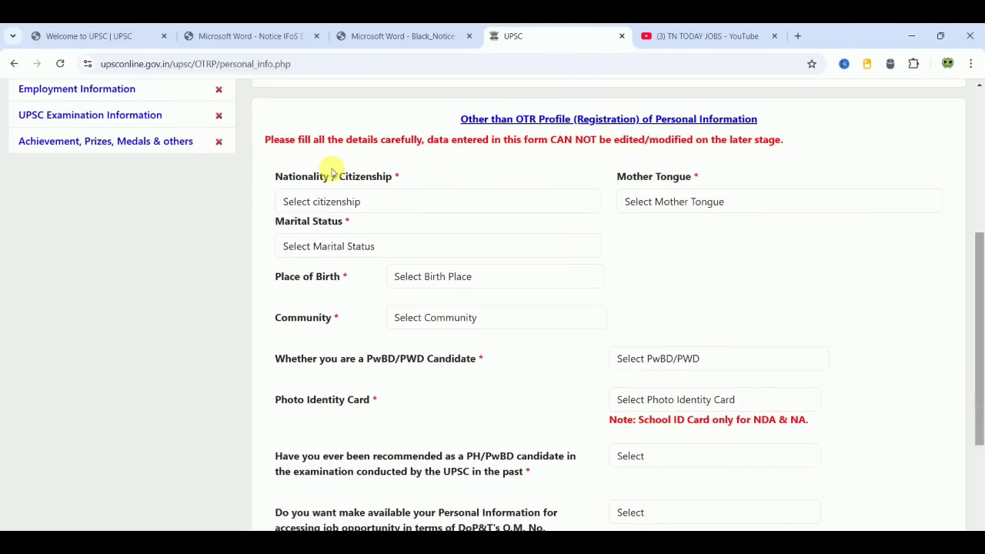
pyautogui.click(334, 203)
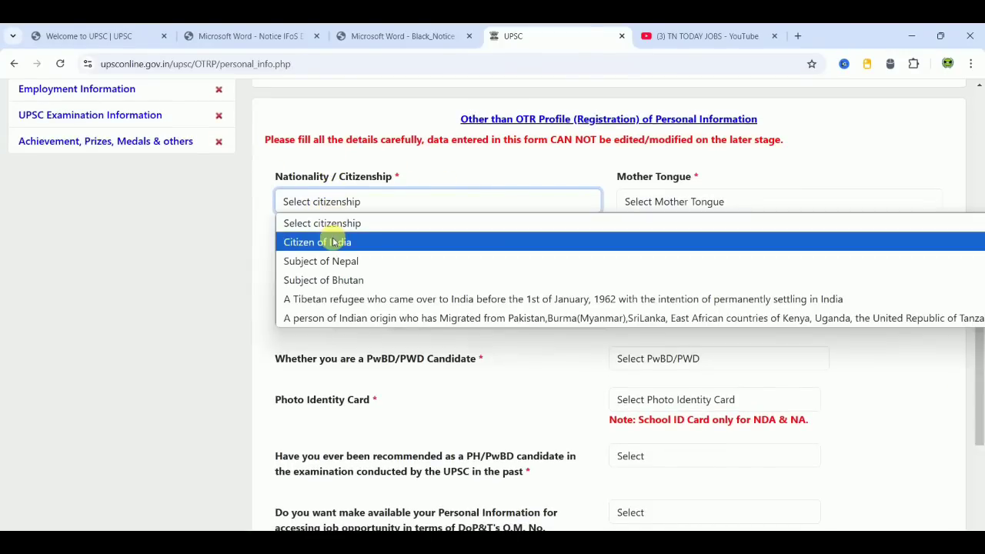
pyautogui.click(336, 243)
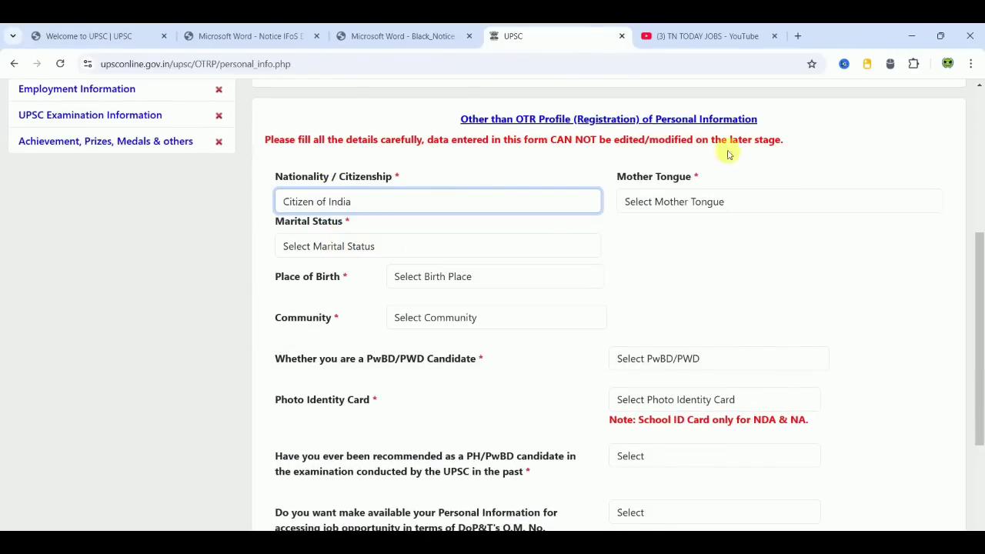
pyautogui.click(705, 200)
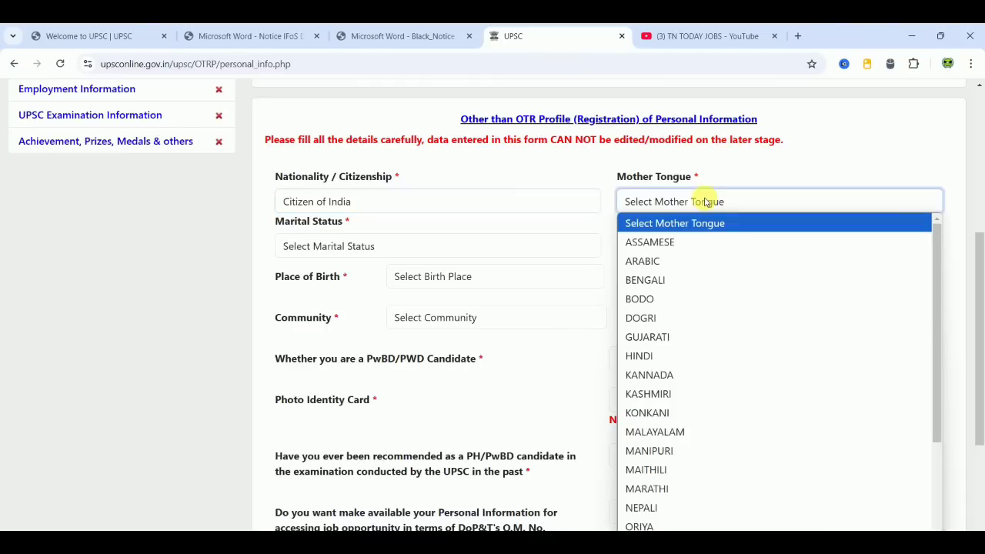
pyautogui.press('t')
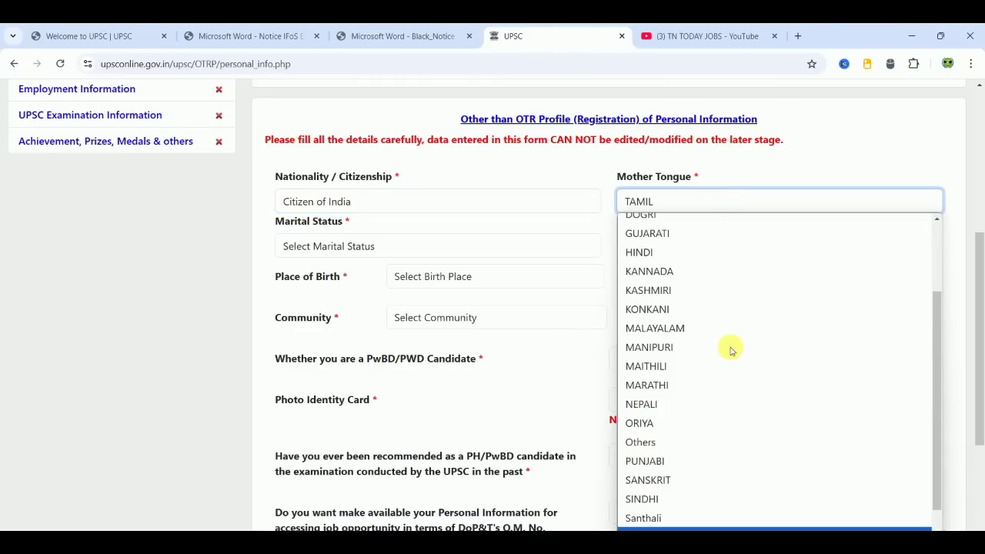
pyautogui.press('Return')
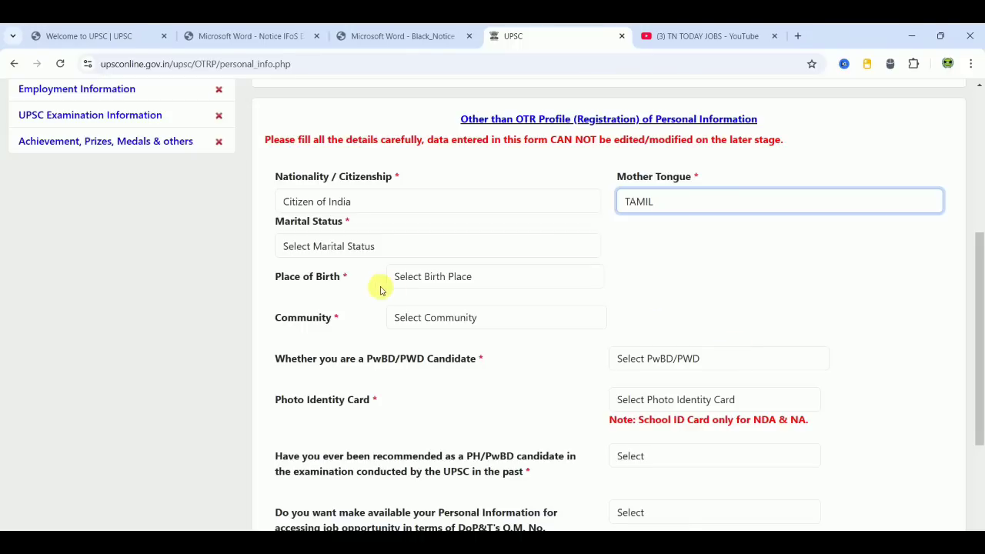
pyautogui.click(362, 237)
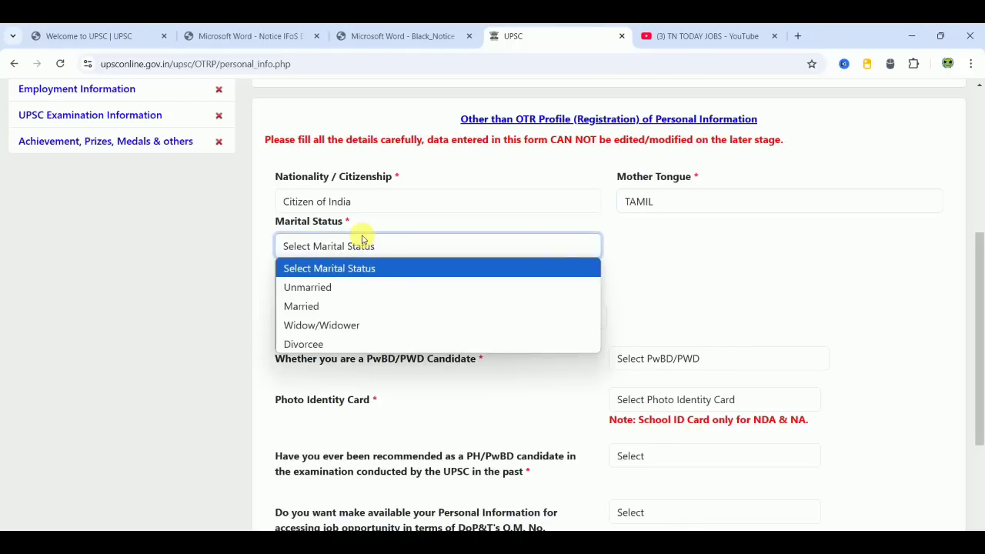
pyautogui.click(325, 289)
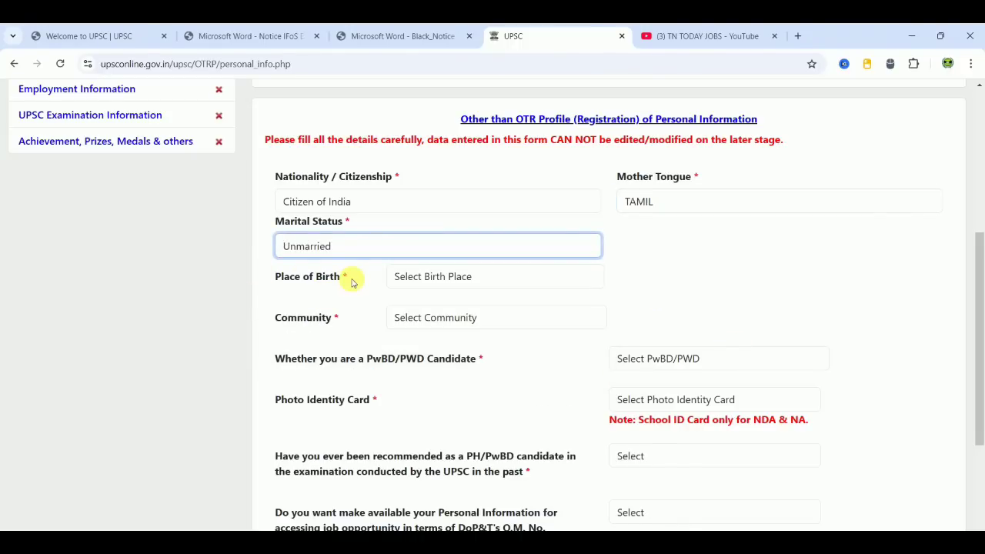
pyautogui.click(431, 273)
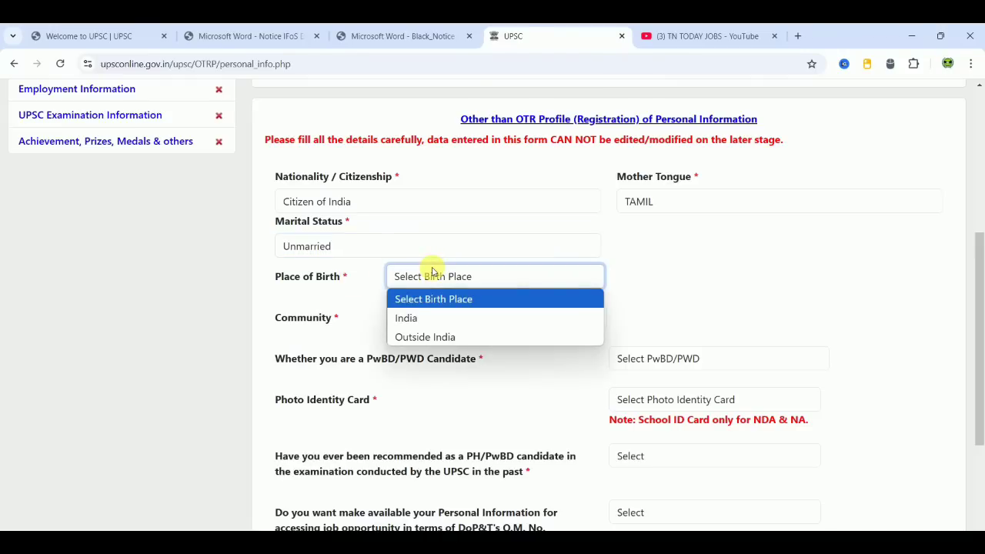
pyautogui.click(424, 317)
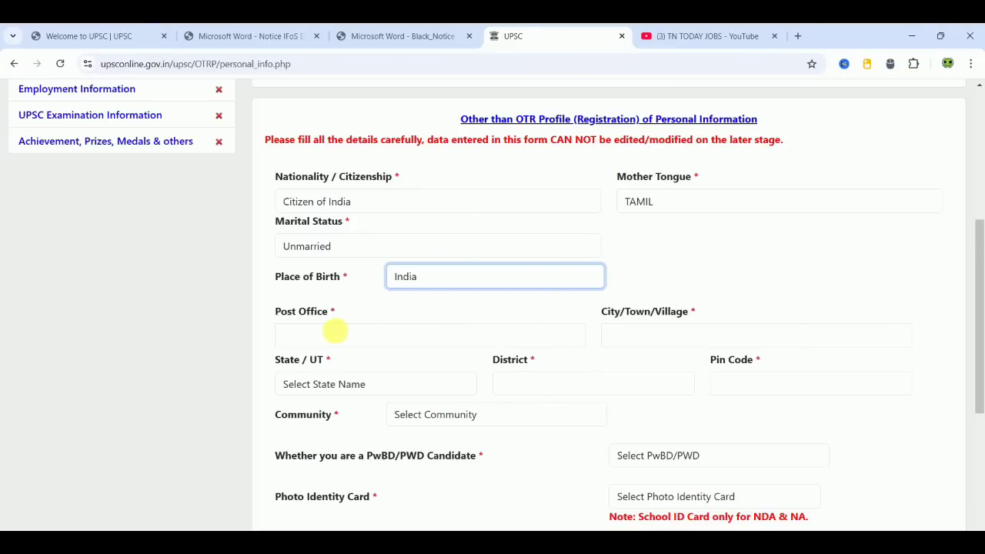
# Step: Clear the mistaken text typed into the post office field
pyautogui.click(334, 331)
pyautogui.write('see')
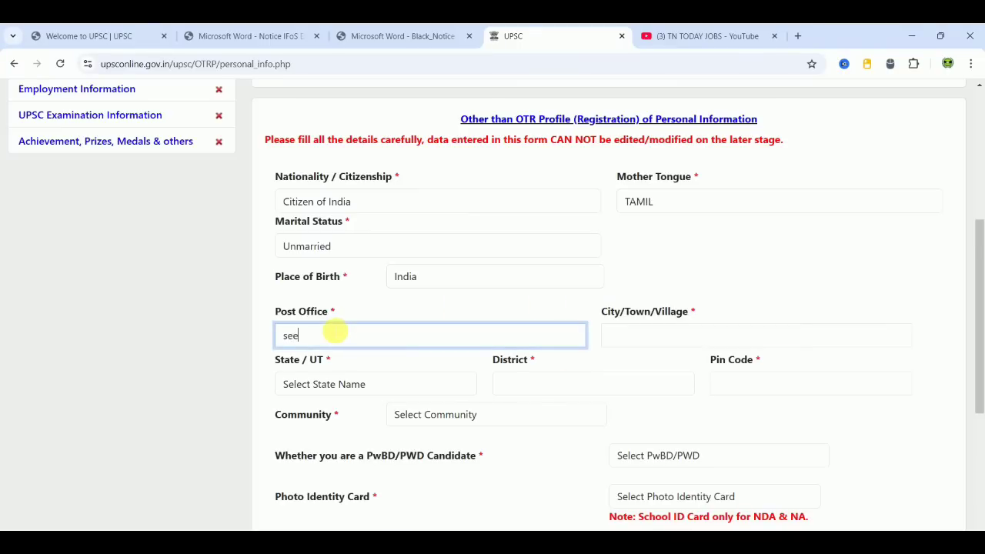
pyautogui.press('BackSpace')
pyautogui.press('BackSpace')
pyautogui.press('BackSpace')
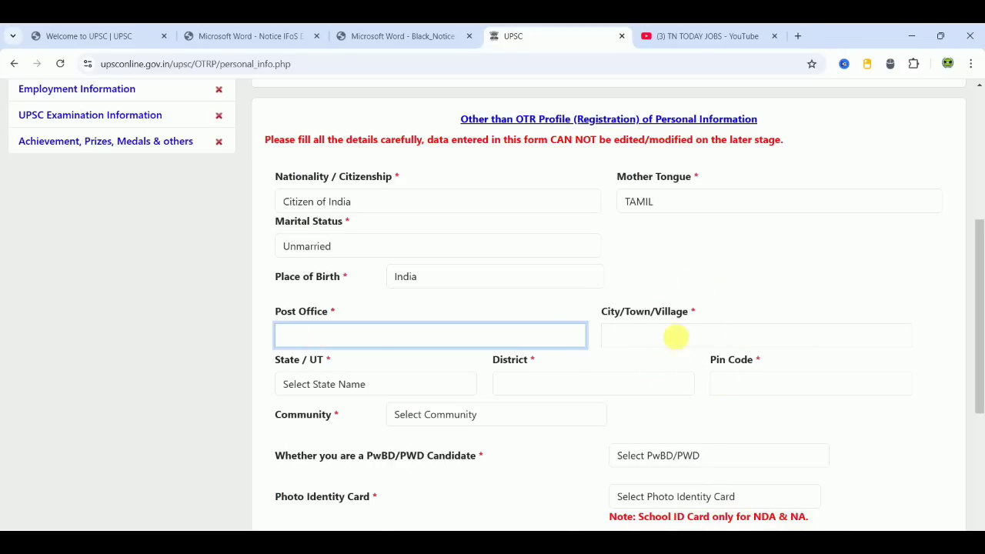
pyautogui.click(723, 264)
pyautogui.scroll(-1, 724, 264)
pyautogui.scroll(-1, 724, 263)
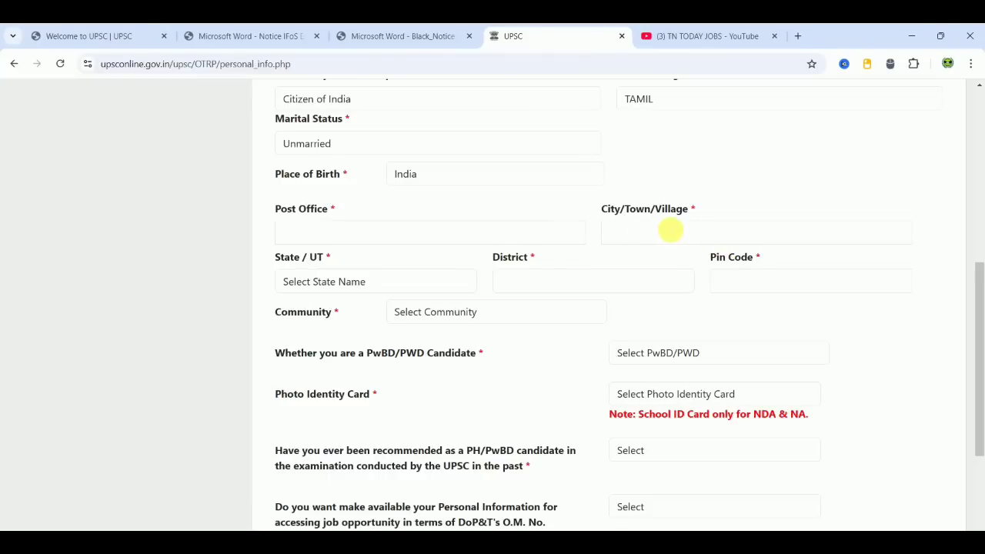
# Step: Set State/UT to Tamil Nadu and District to Tiruvannamalai
pyautogui.click(343, 282)
pyautogui.press('t')
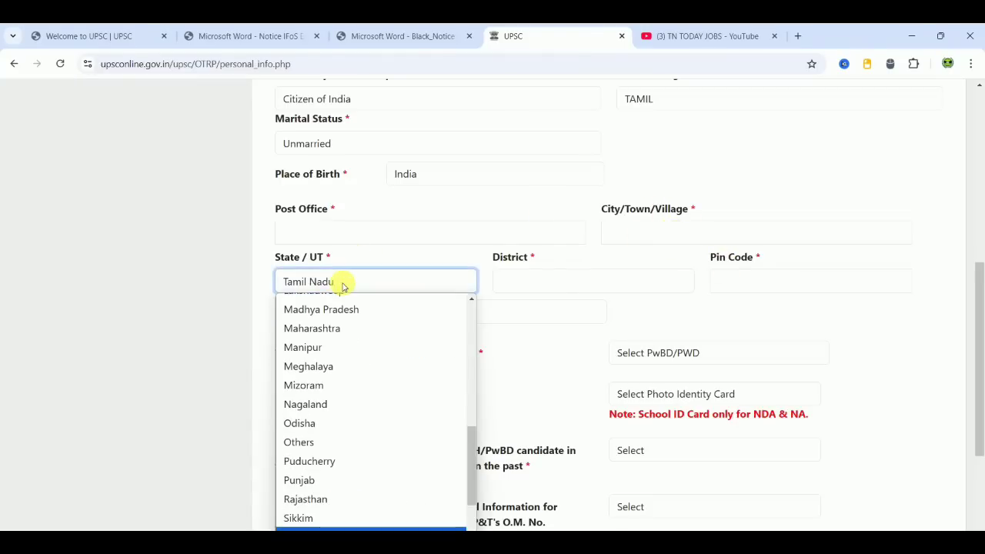
pyautogui.press('Return')
pyautogui.click(583, 286)
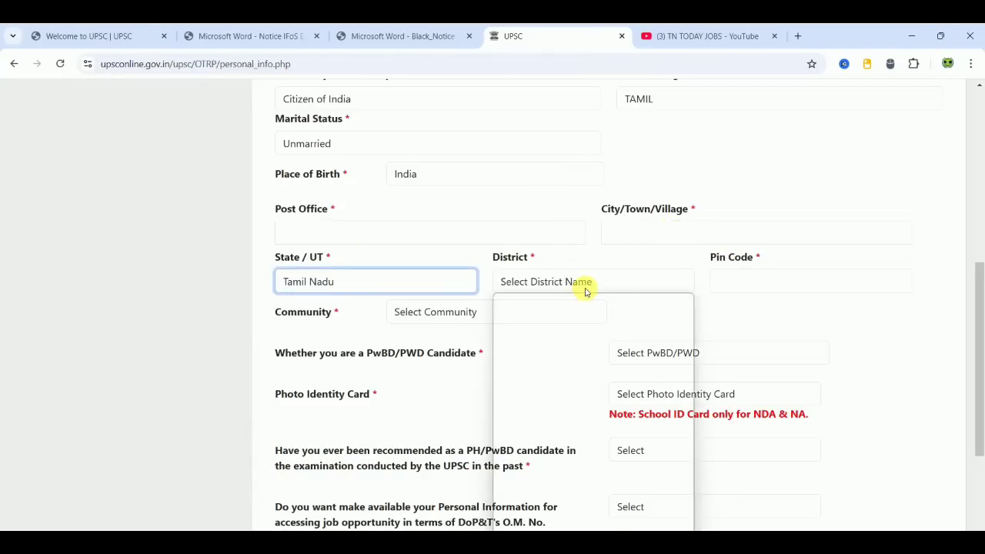
pyautogui.moveTo(682, 345); pyautogui.dragTo(682, 529)
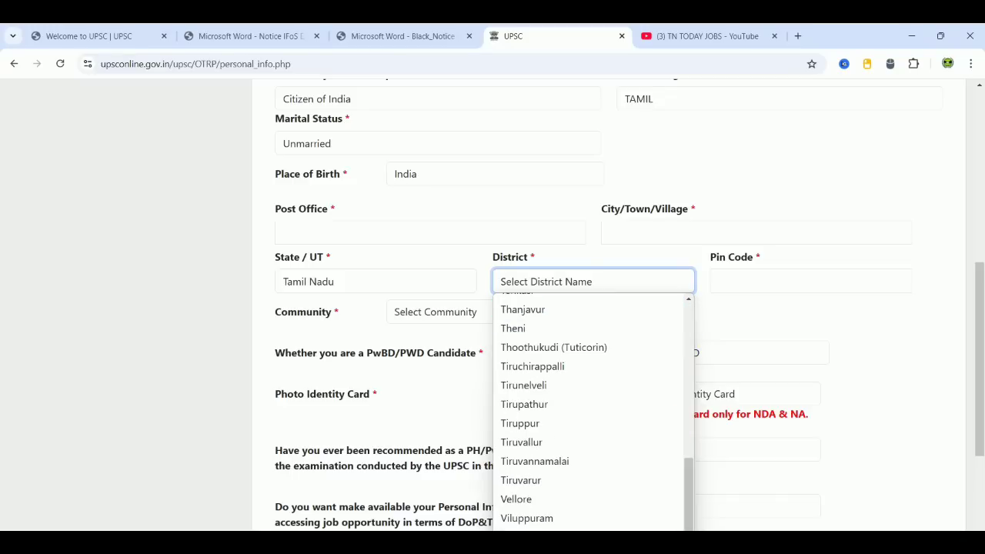
pyautogui.click(589, 461)
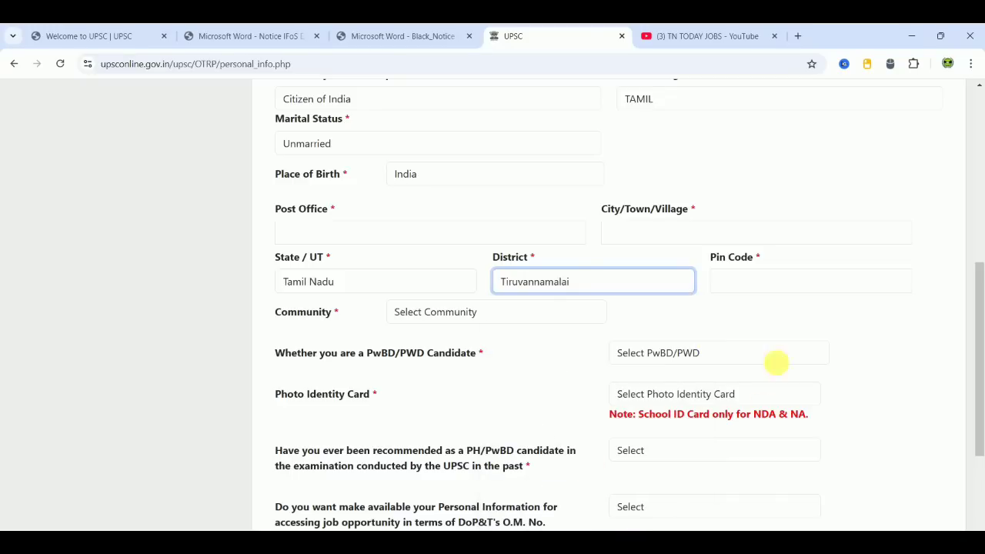
pyautogui.click(754, 165)
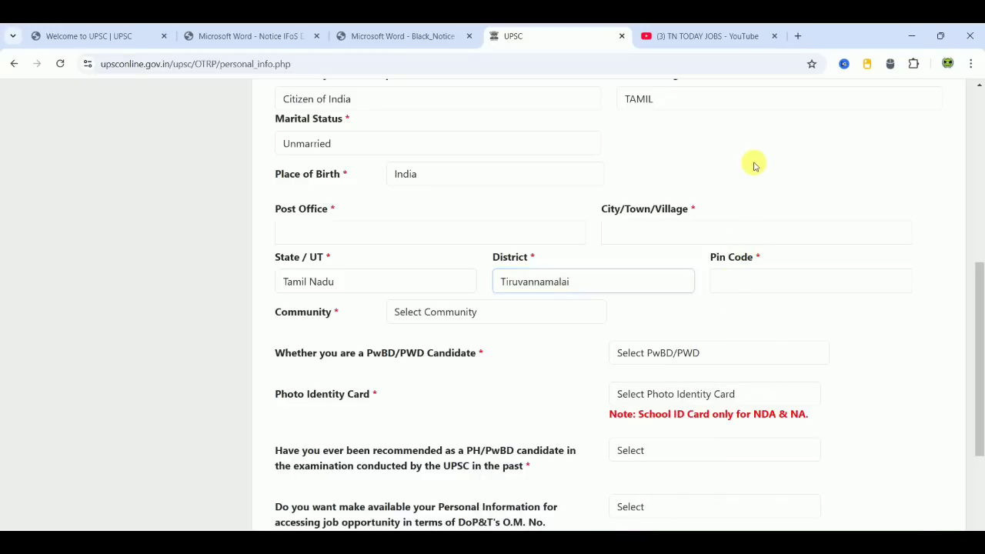
pyautogui.scroll(-3, 753, 165)
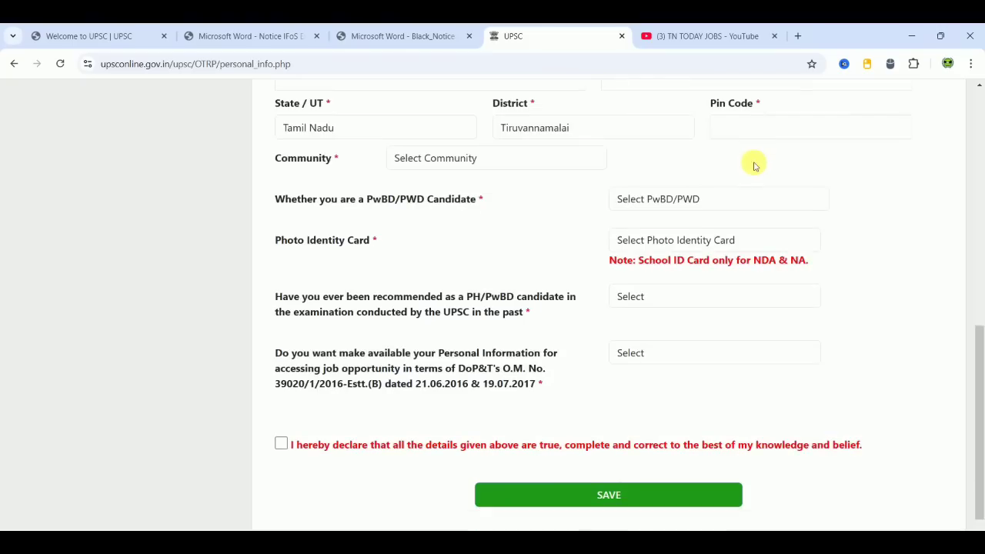
pyautogui.click(435, 156)
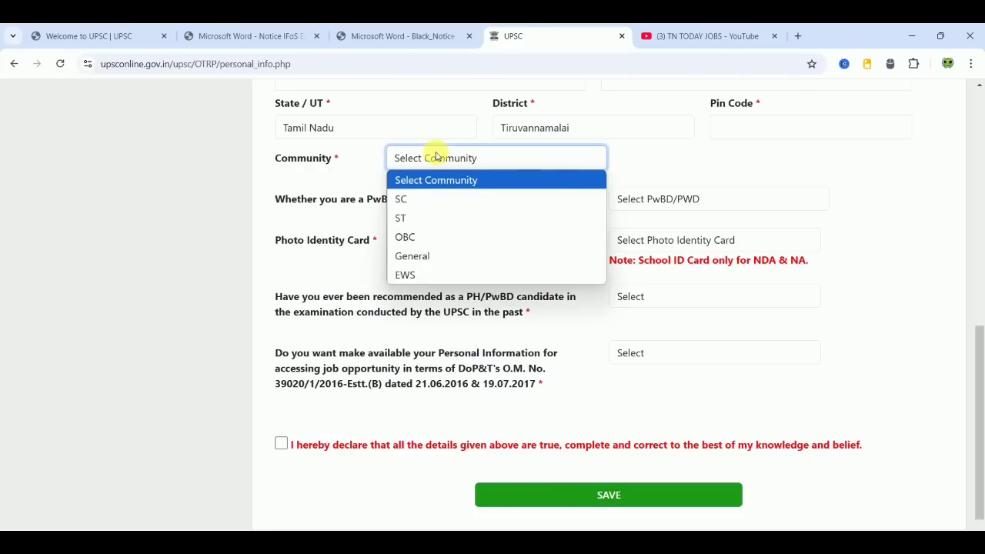
# Step: Try community SC with a Tehsildar issuing authority in Tamil Nadu, and set religion Hindu
pyautogui.click(408, 199)
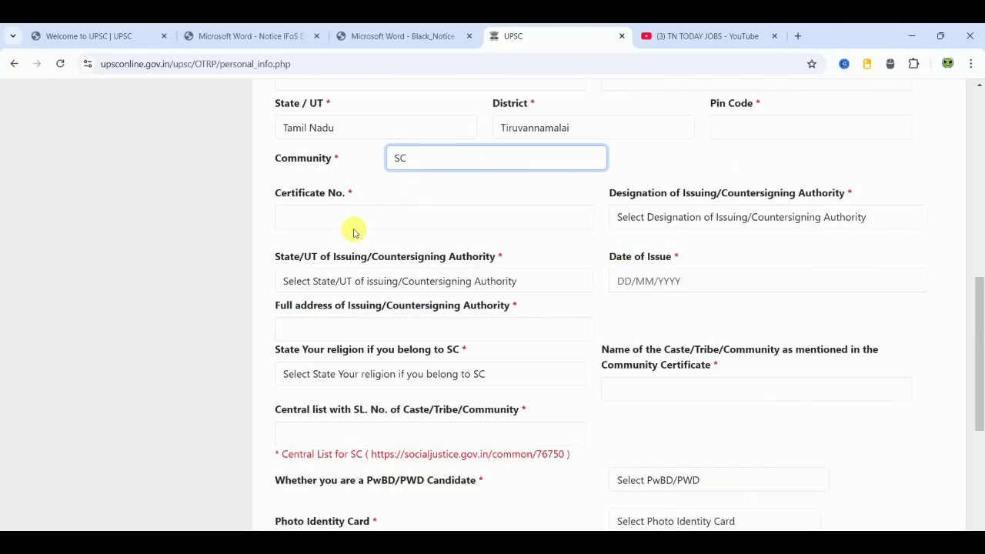
pyautogui.click(670, 221)
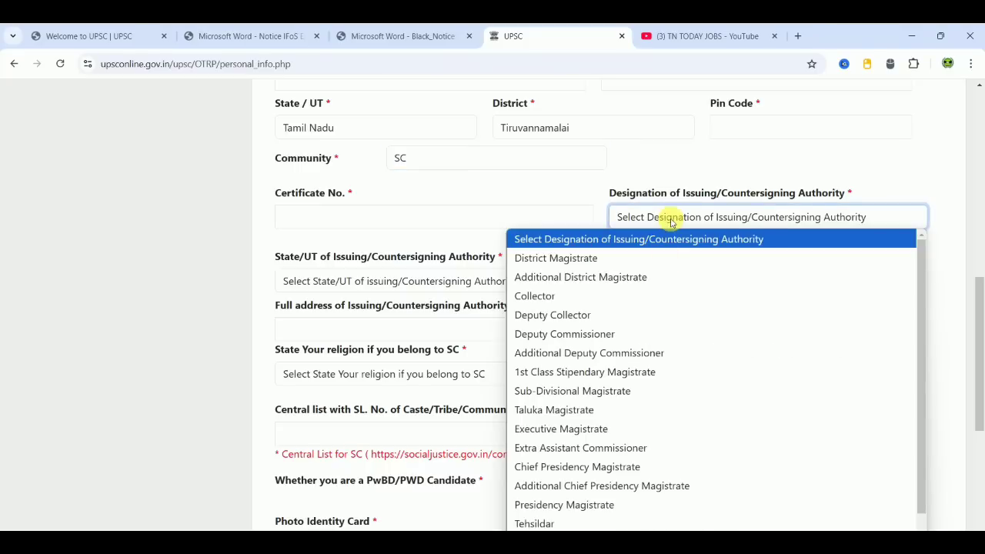
pyautogui.click(630, 508)
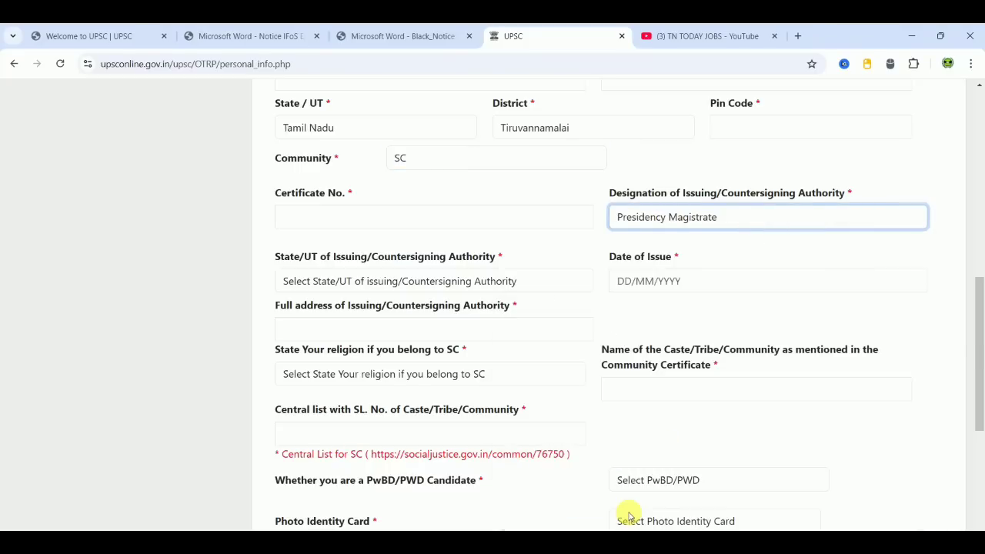
pyautogui.click(310, 282)
pyautogui.press('t')
pyautogui.press('Return')
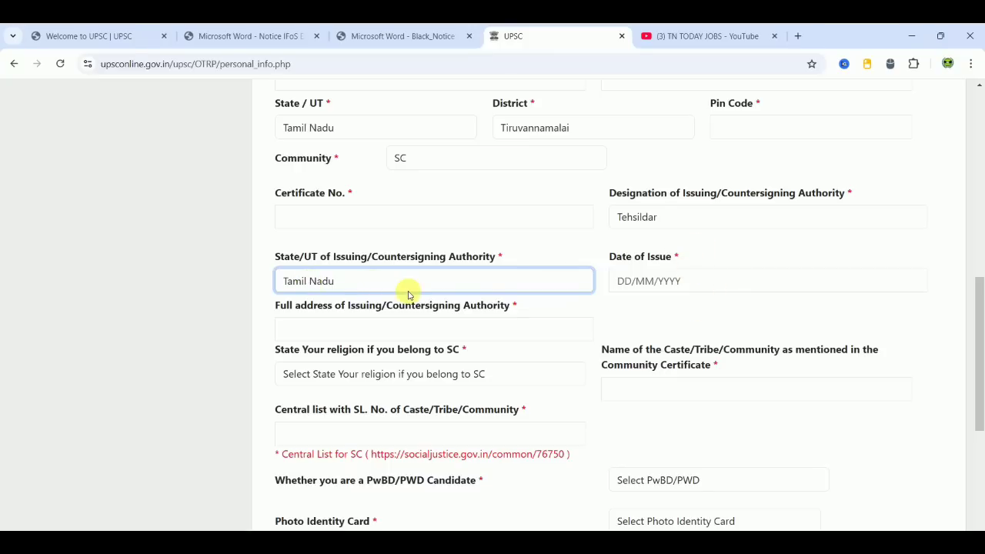
pyautogui.click(421, 332)
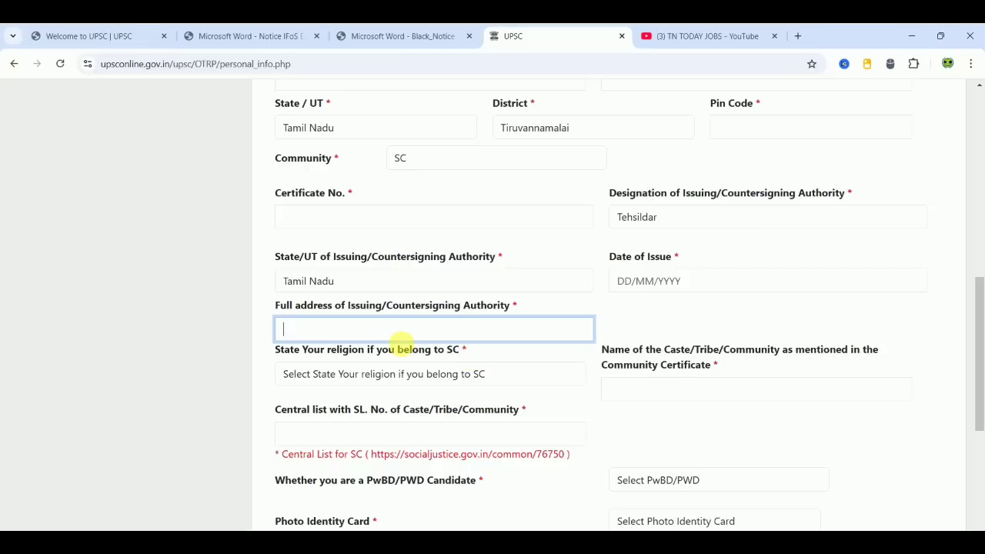
pyautogui.click(378, 373)
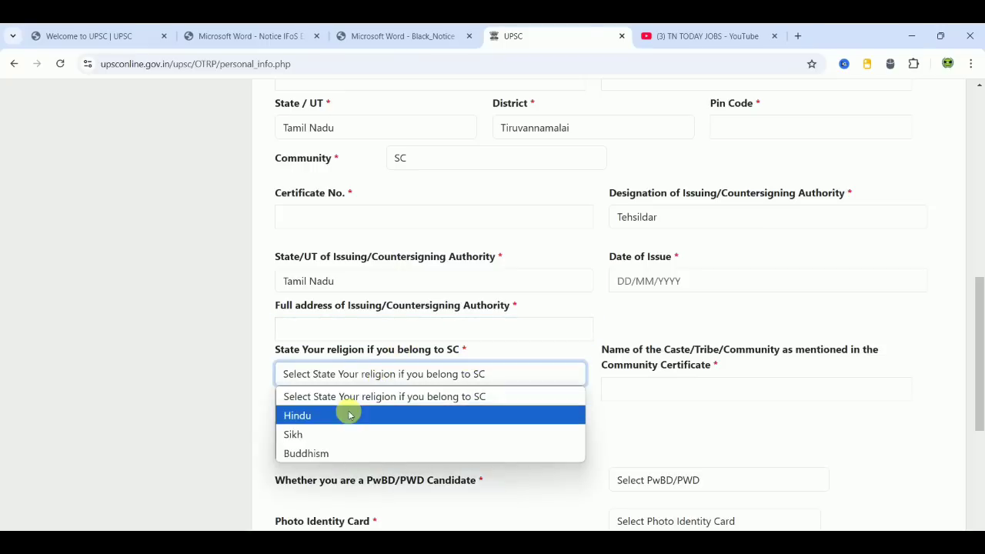
pyautogui.click(325, 413)
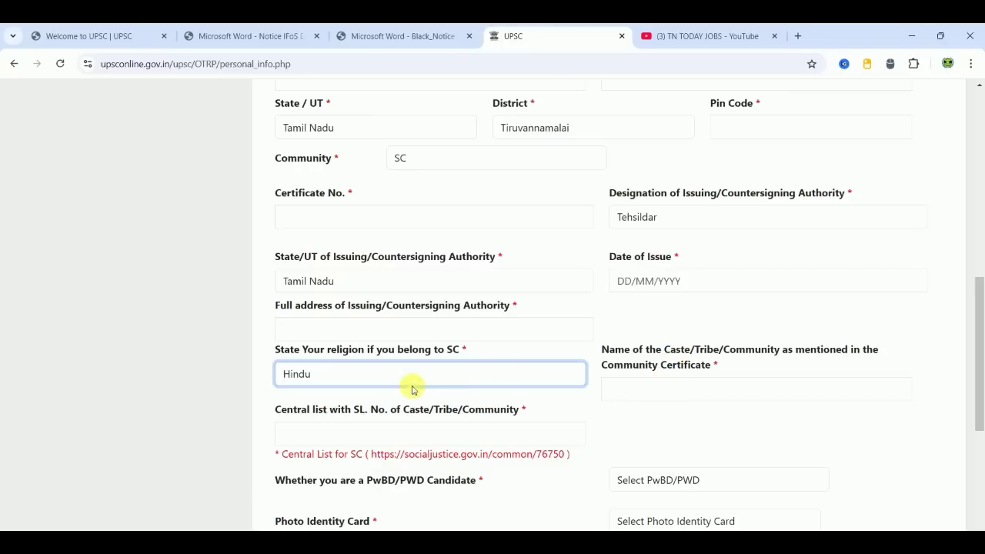
# Step: Switch the community to ST, then OBC, answering No to creamy layer
pyautogui.click(475, 158)
pyautogui.click(442, 219)
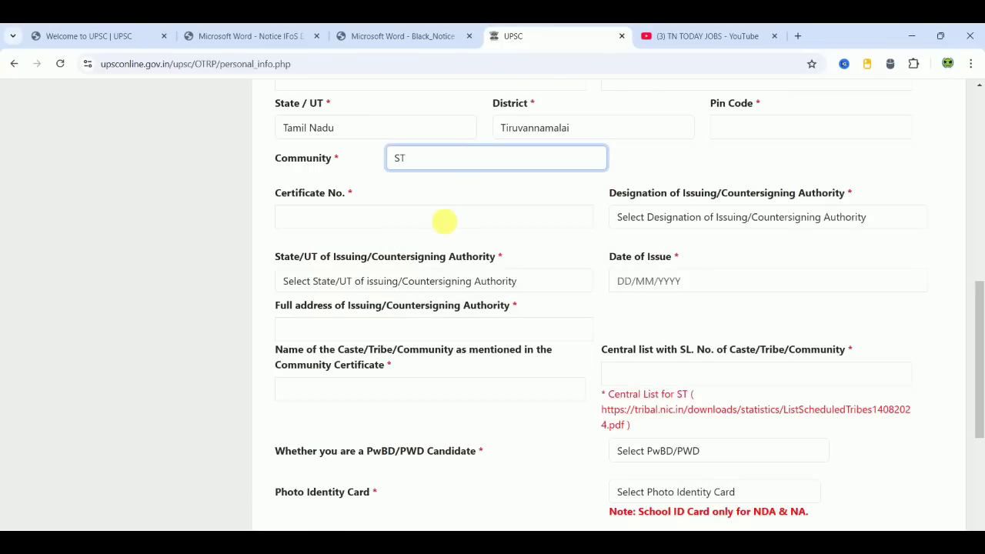
pyautogui.click(519, 167)
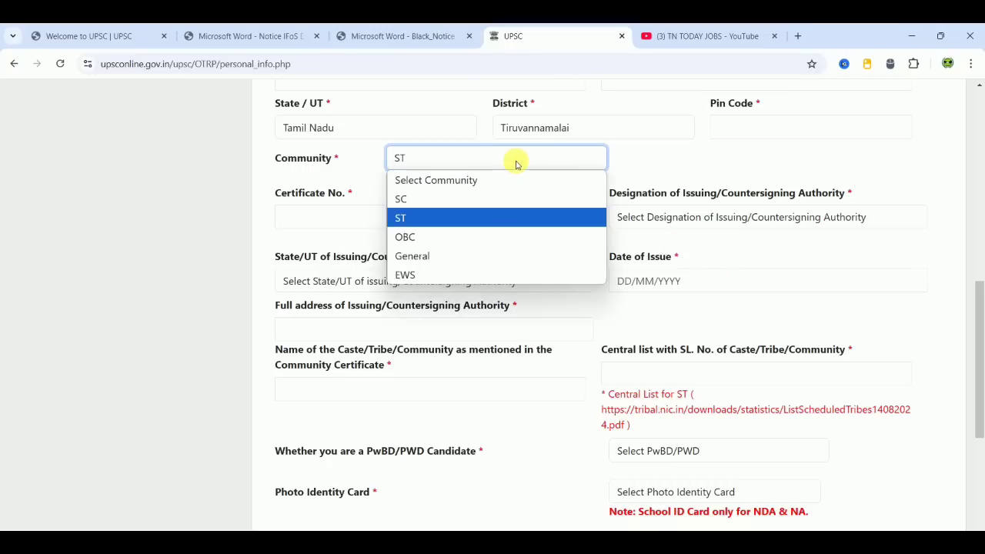
pyautogui.click(444, 239)
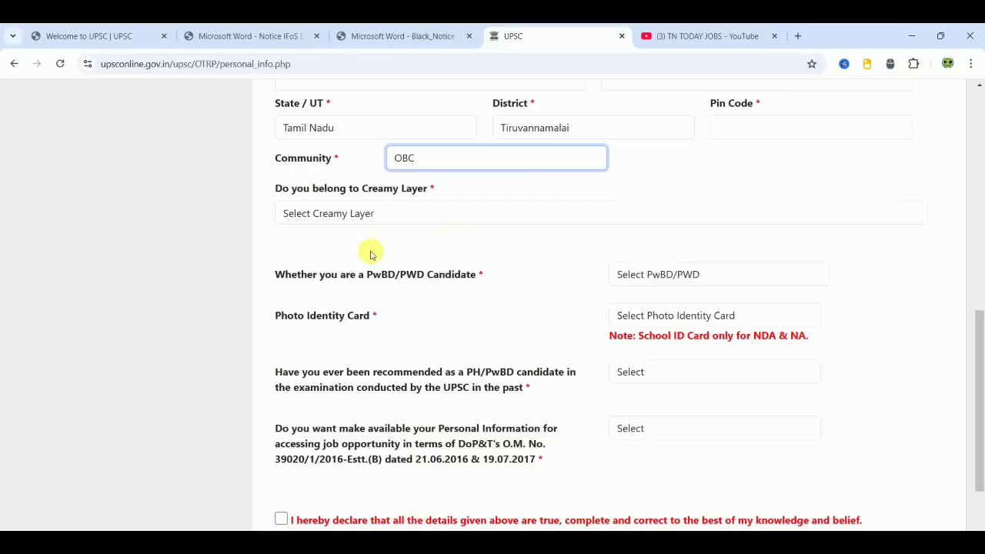
pyautogui.click(379, 212)
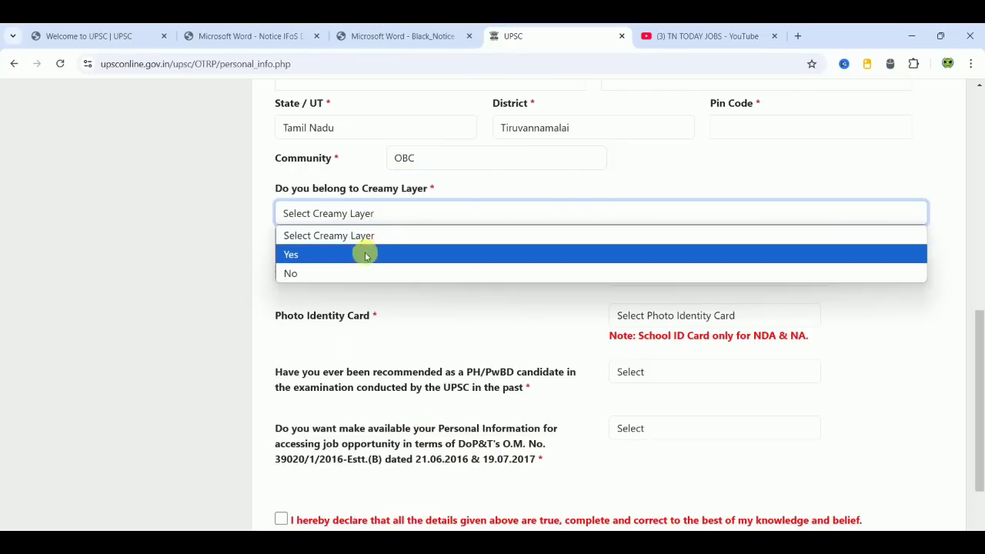
pyautogui.click(353, 273)
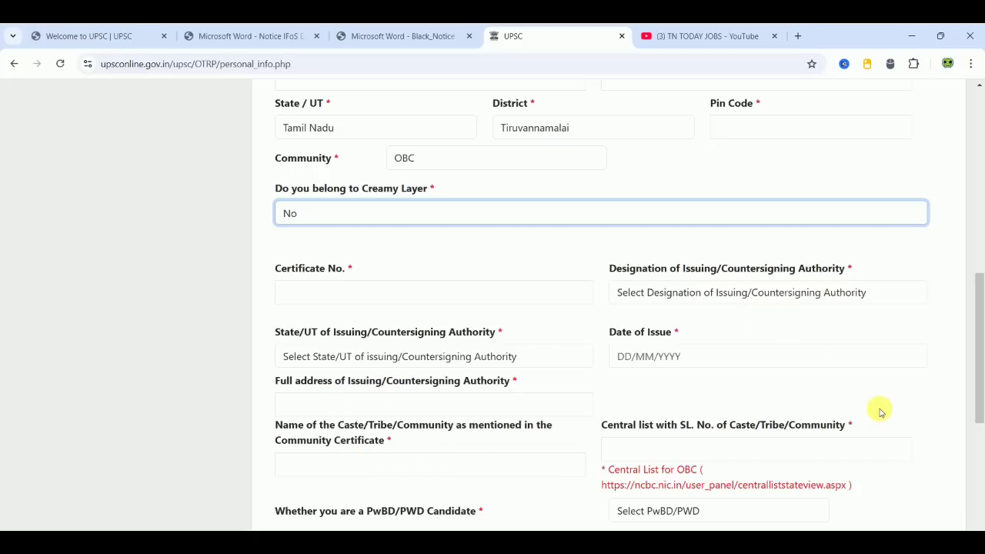
# Step: Toggle the community between General and OBC, finally settling on General
pyautogui.click(475, 165)
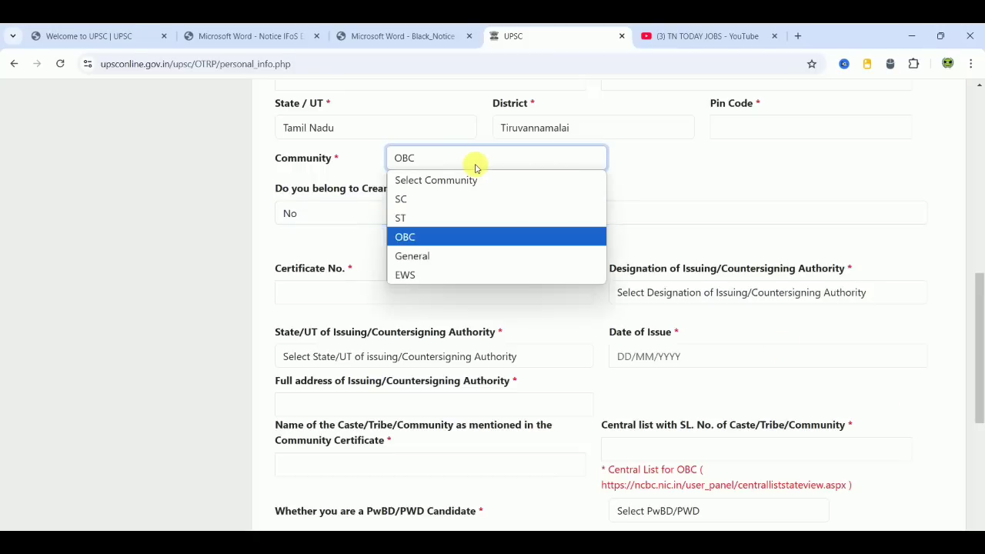
pyautogui.click(436, 256)
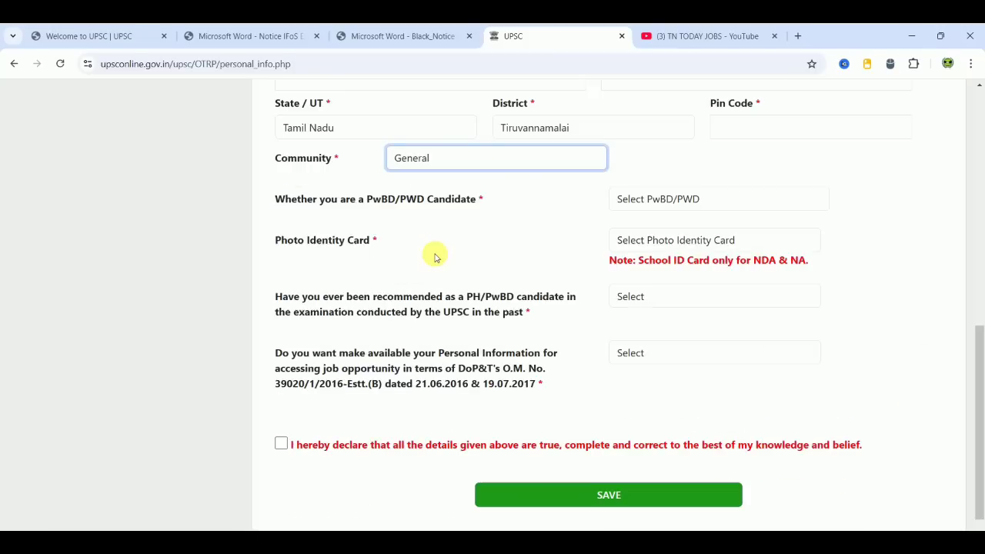
pyautogui.click(460, 162)
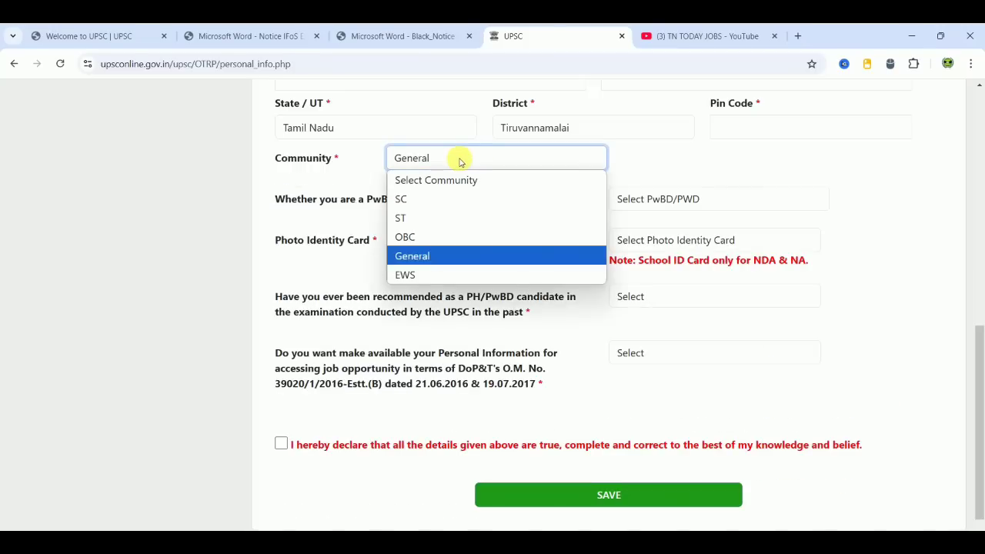
pyautogui.click(414, 242)
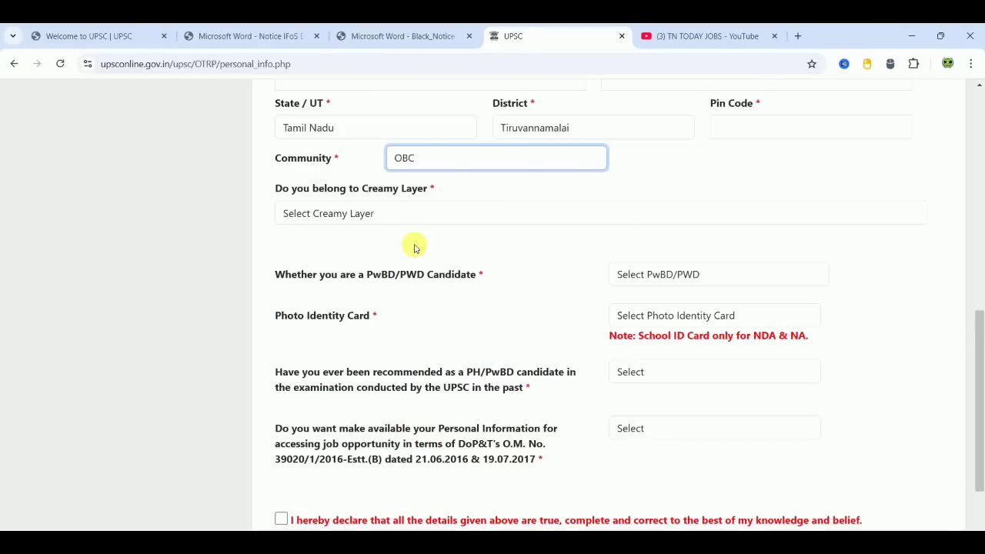
pyautogui.click(455, 162)
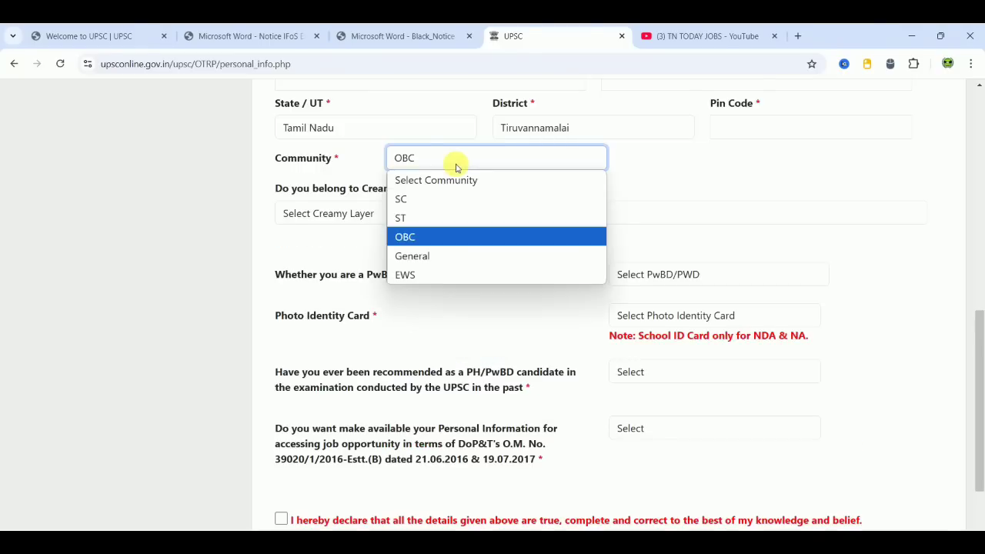
pyautogui.click(449, 254)
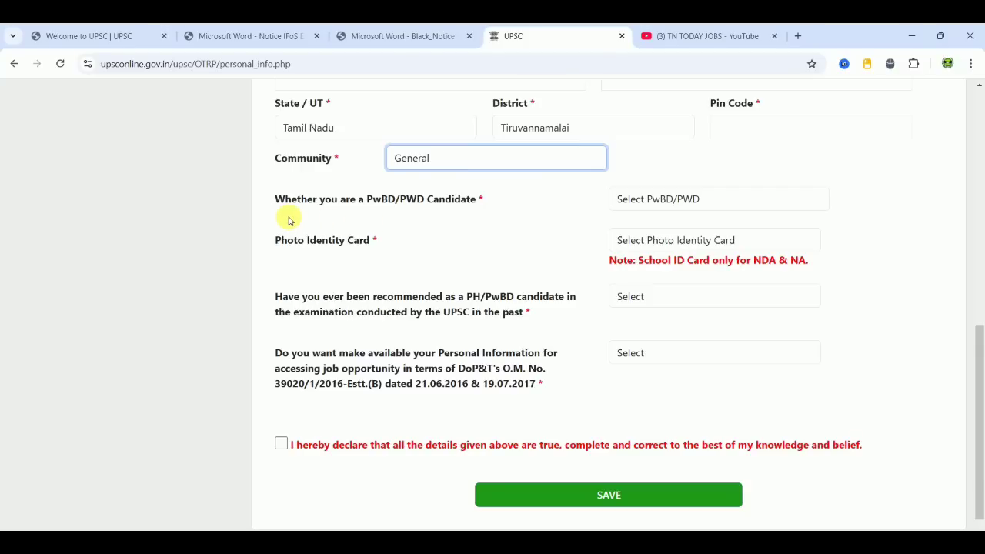
# Step: Answer No to PwBD, pick PAN Card as photo ID, No to past recommendation, Yes to sharing, and confirm the declaration
pyautogui.click(659, 205)
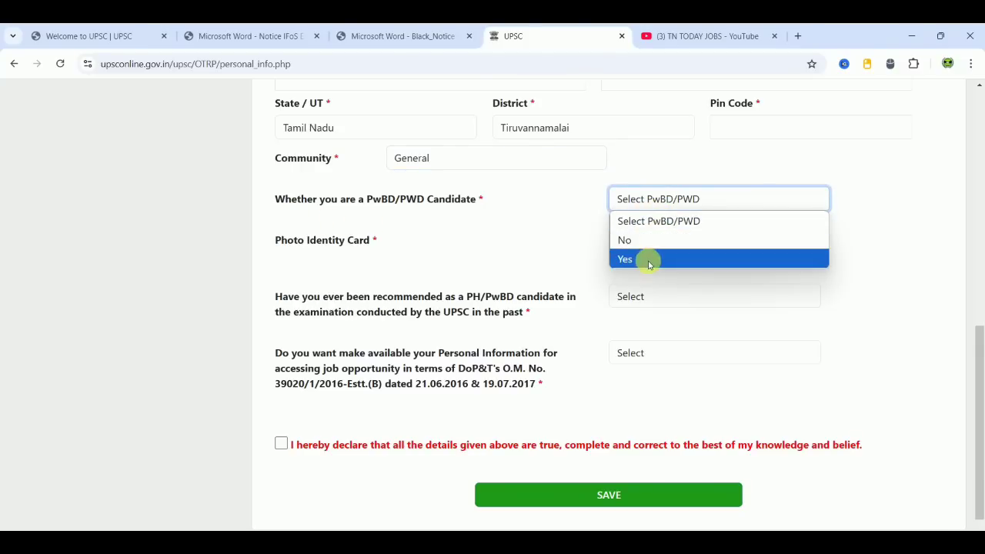
pyautogui.click(652, 240)
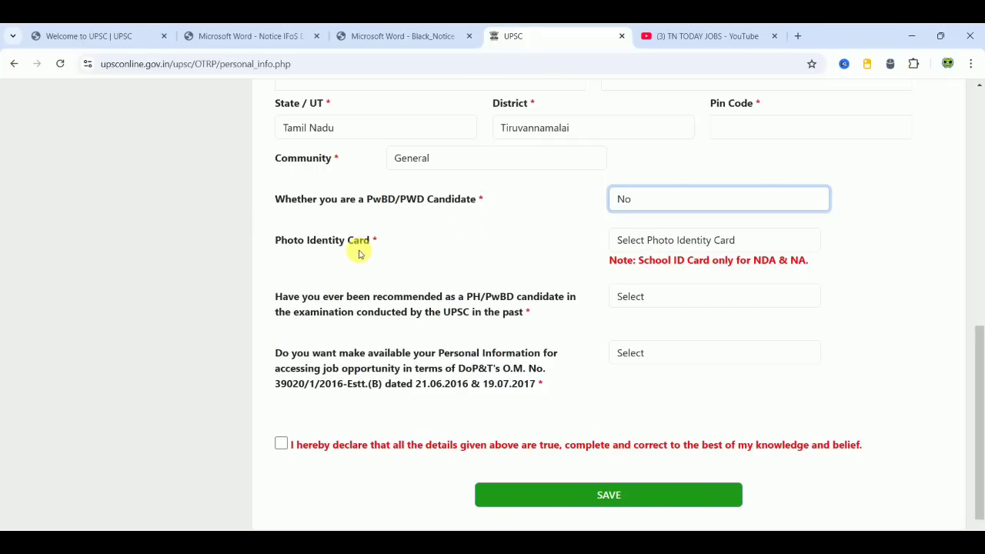
pyautogui.click(679, 252)
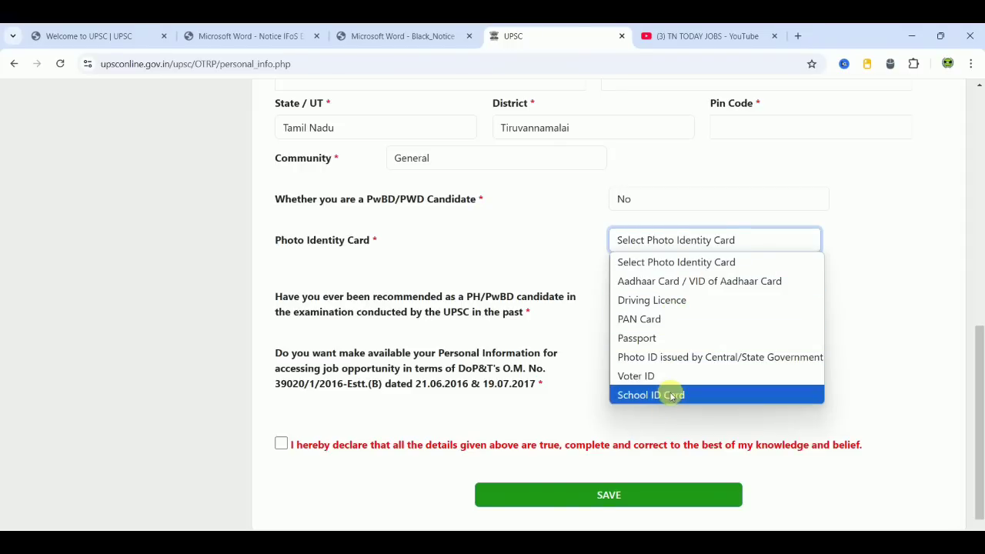
pyautogui.click(659, 318)
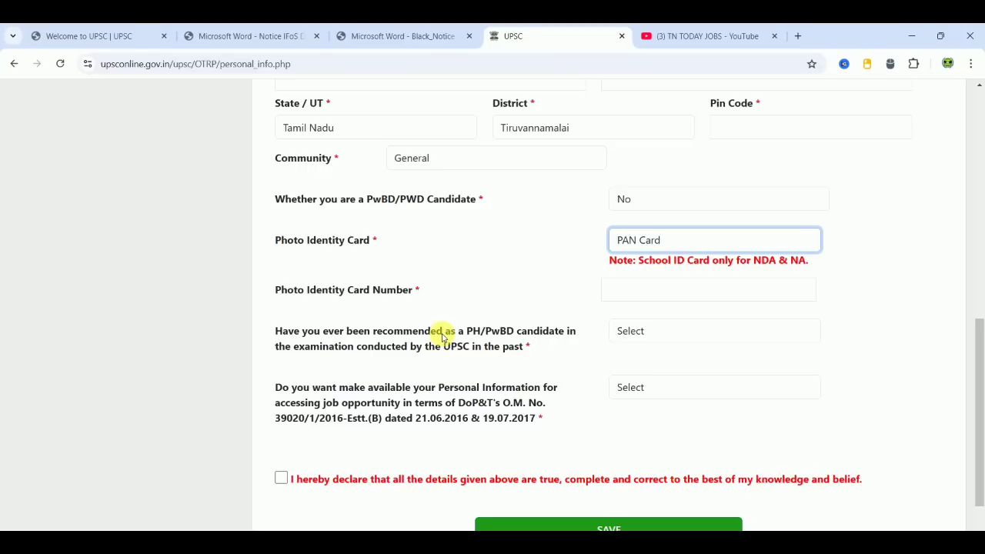
pyautogui.click(667, 341)
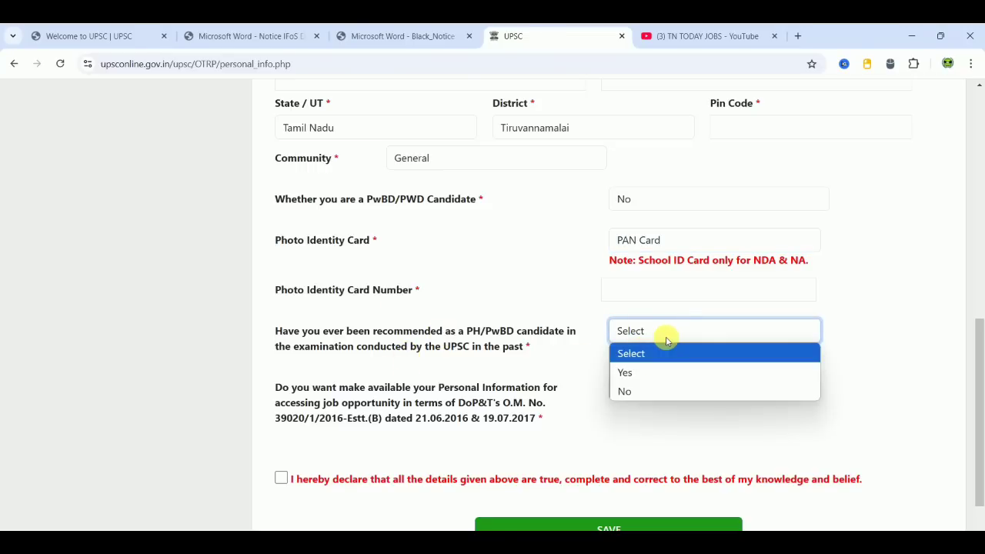
pyautogui.click(642, 391)
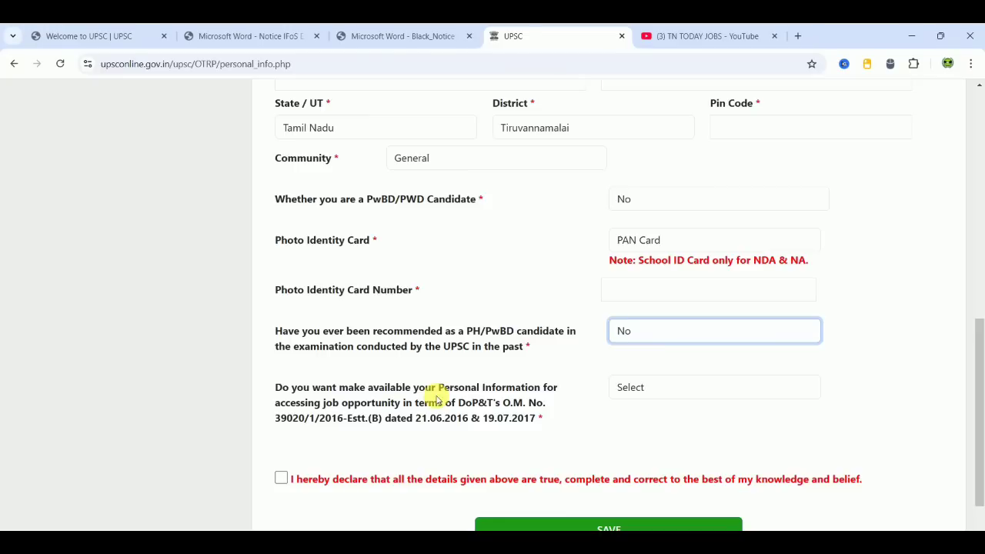
pyautogui.click(636, 390)
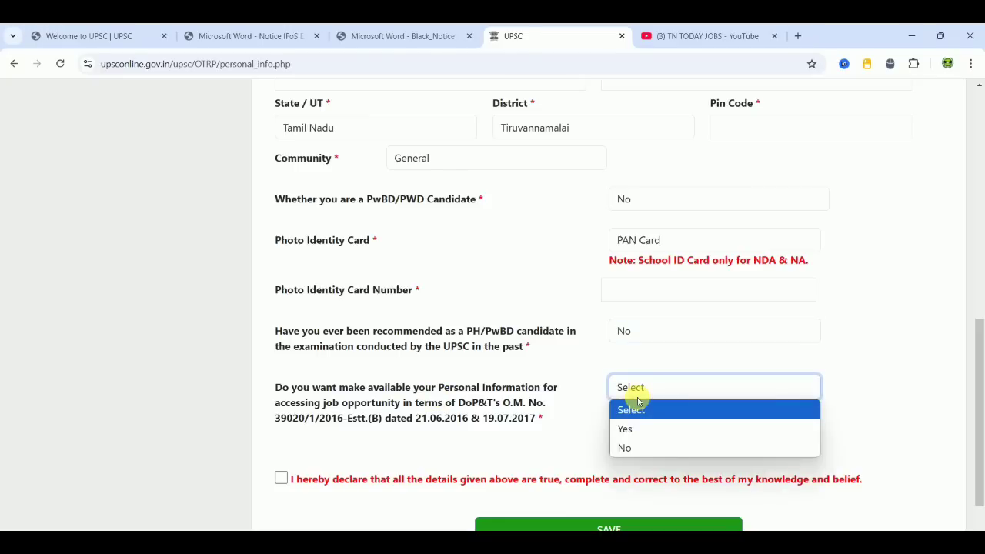
pyautogui.click(644, 429)
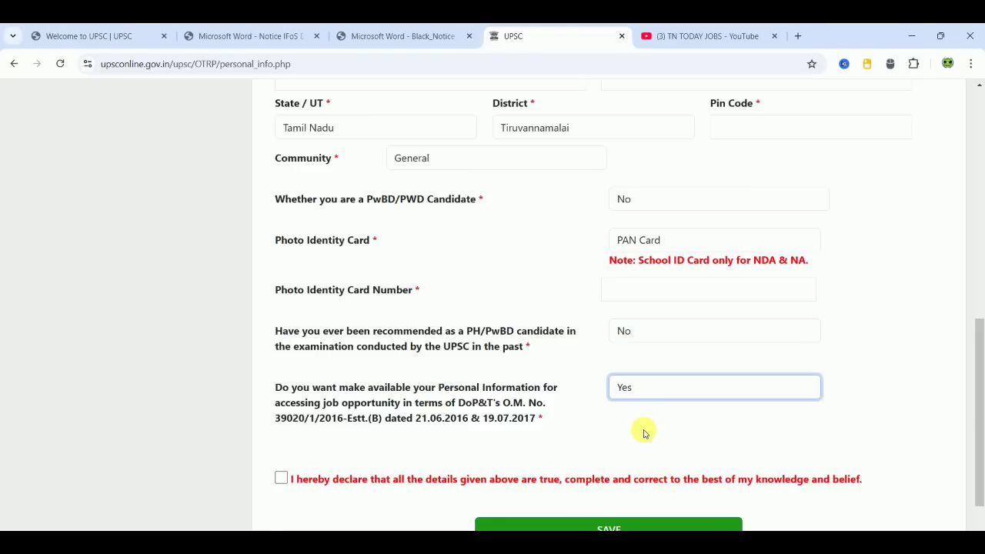
pyautogui.click(281, 480)
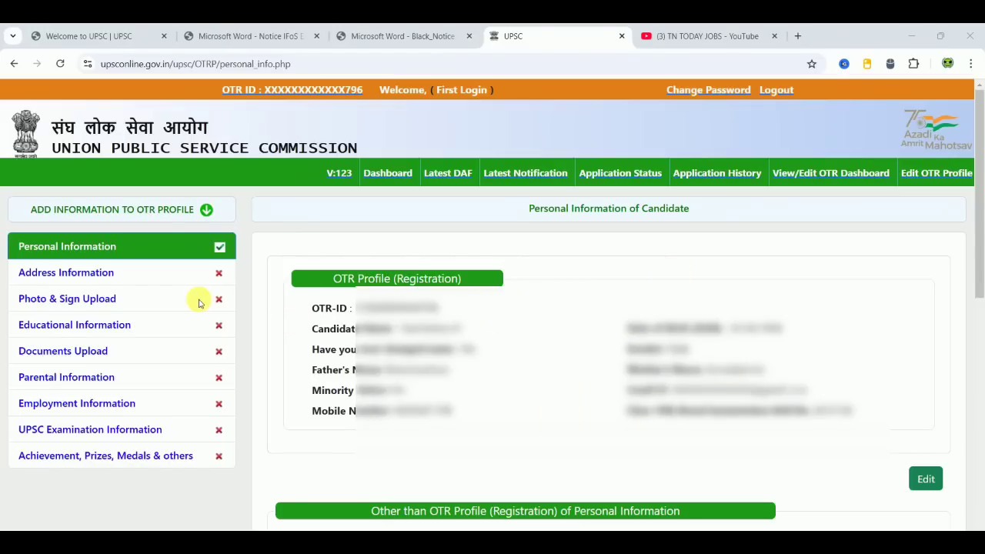
# Step: Open Address Information and return to the Correspondence Address form
pyautogui.click(108, 275)
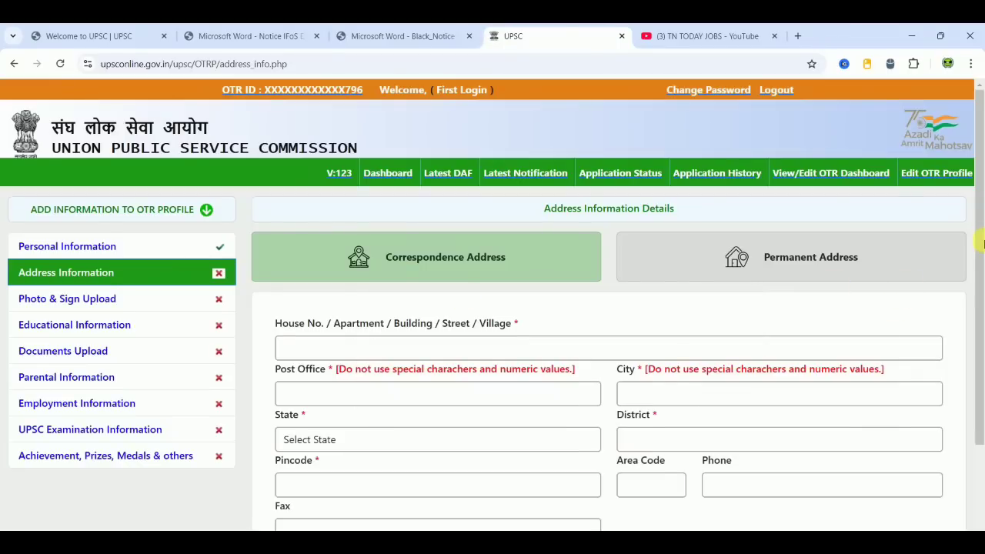
pyautogui.moveTo(981, 272); pyautogui.dragTo(981, 352)
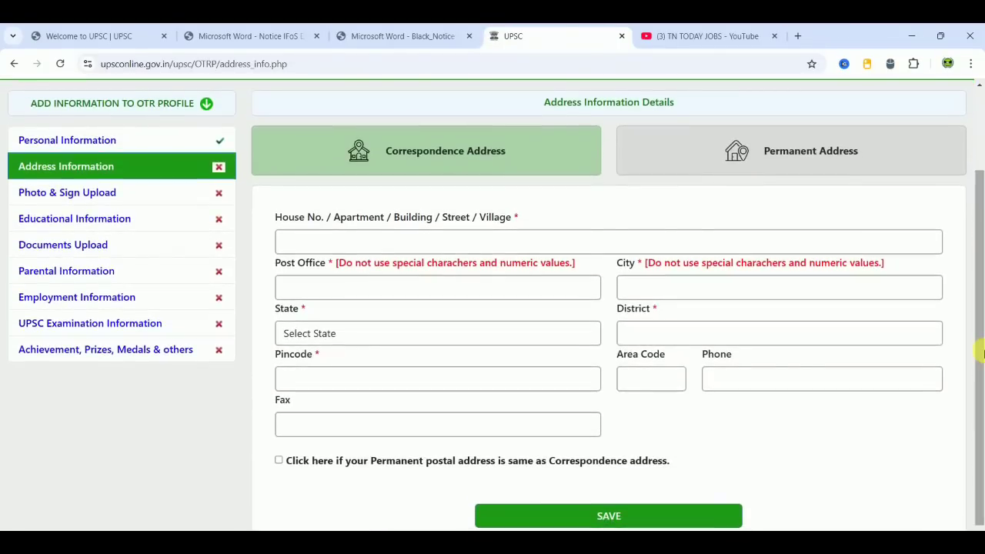
pyautogui.click(765, 171)
pyautogui.click(500, 218)
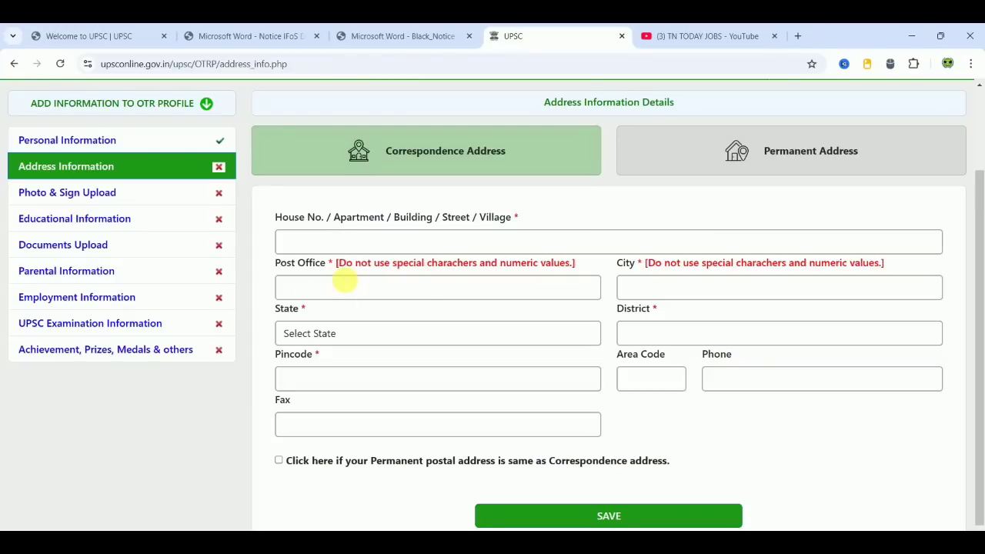
# Step: Set the correspondence state to Tamil Nadu and district to Tiruvannamalai
pyautogui.click(450, 338)
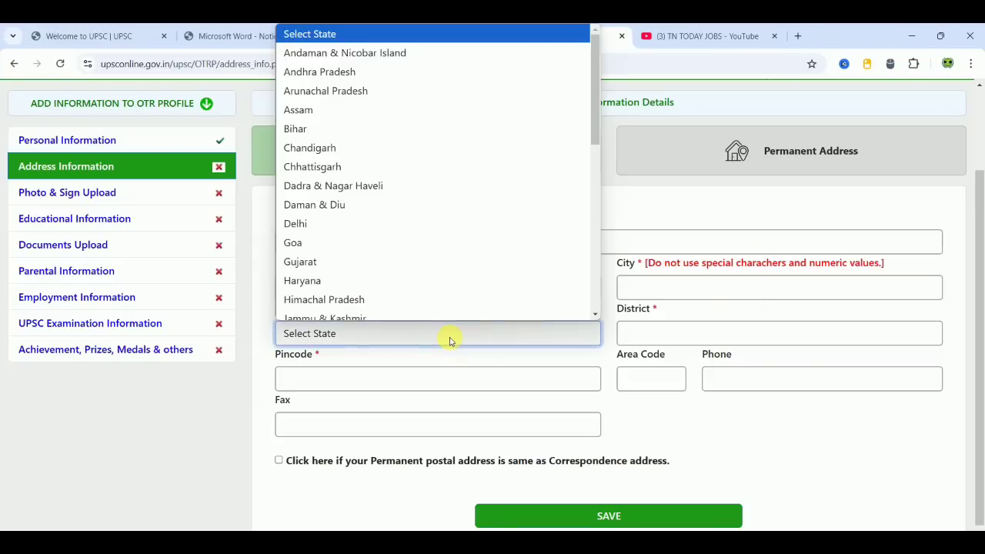
pyautogui.press('t')
pyautogui.click(450, 339)
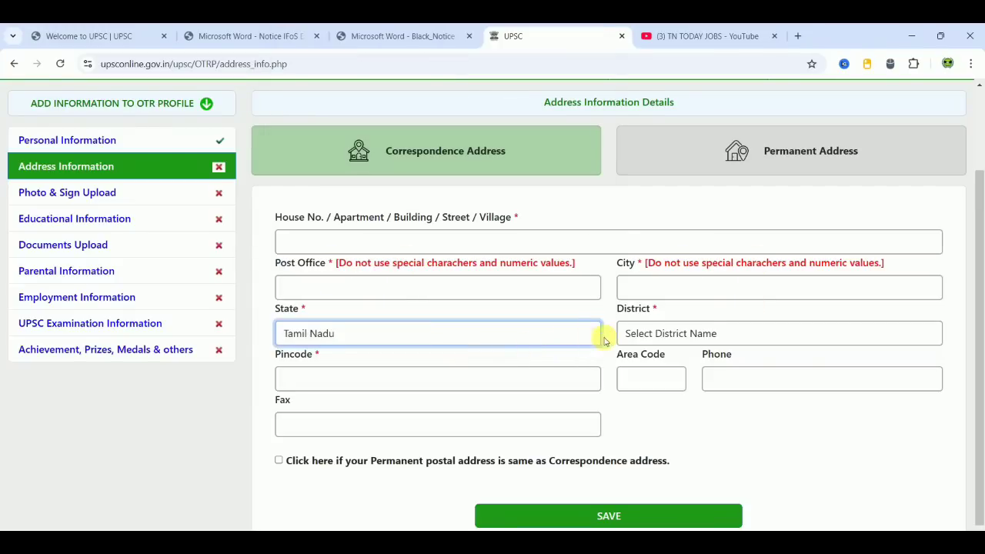
pyautogui.click(638, 337)
pyautogui.scroll(-5, 940, 295)
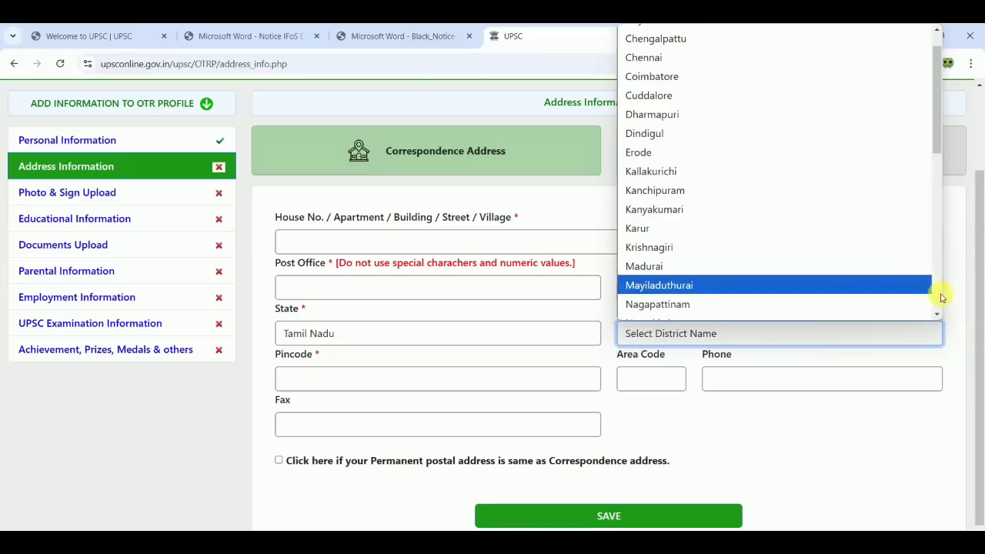
pyautogui.click(747, 237)
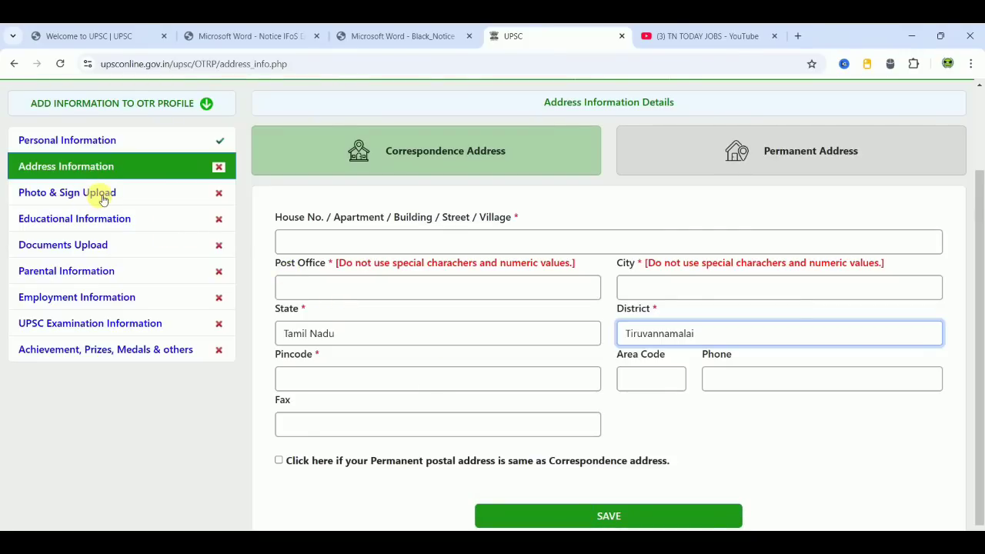
pyautogui.click(374, 541)
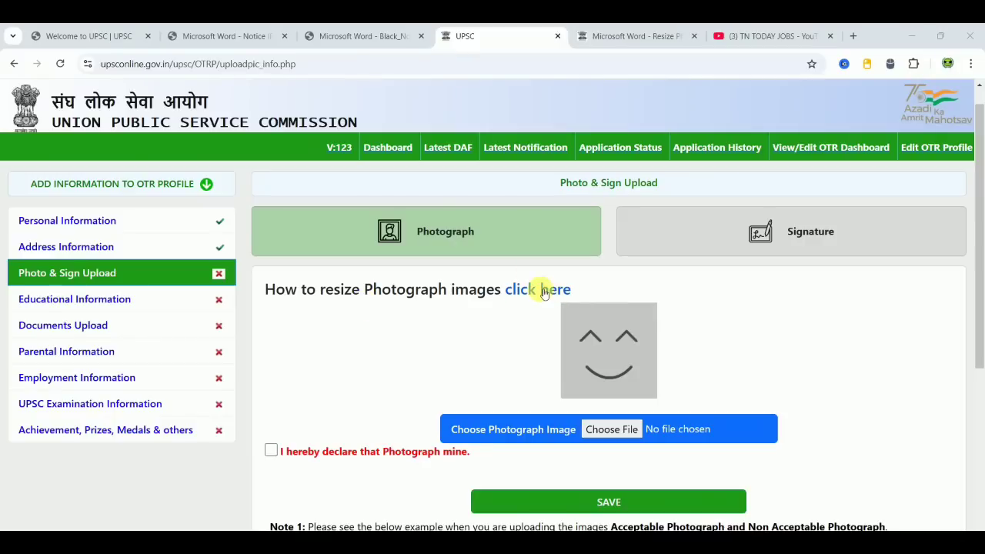
# Step: Scroll through the photograph size, format notes and samples on Photo & Sign Upload
pyautogui.click(543, 291)
pyautogui.scroll(-3, 788, 359)
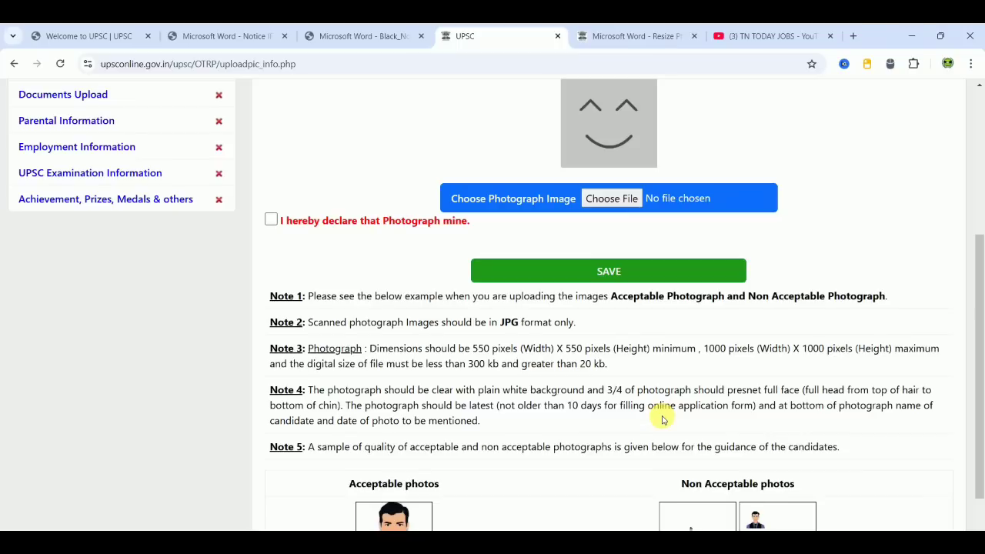
pyautogui.scroll(-2, 661, 419)
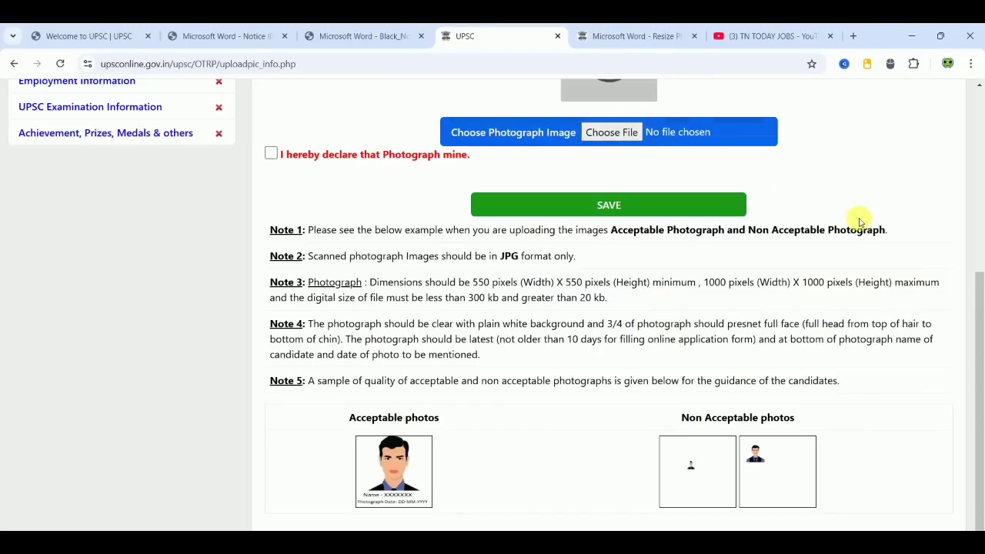
pyautogui.scroll(3, 859, 222)
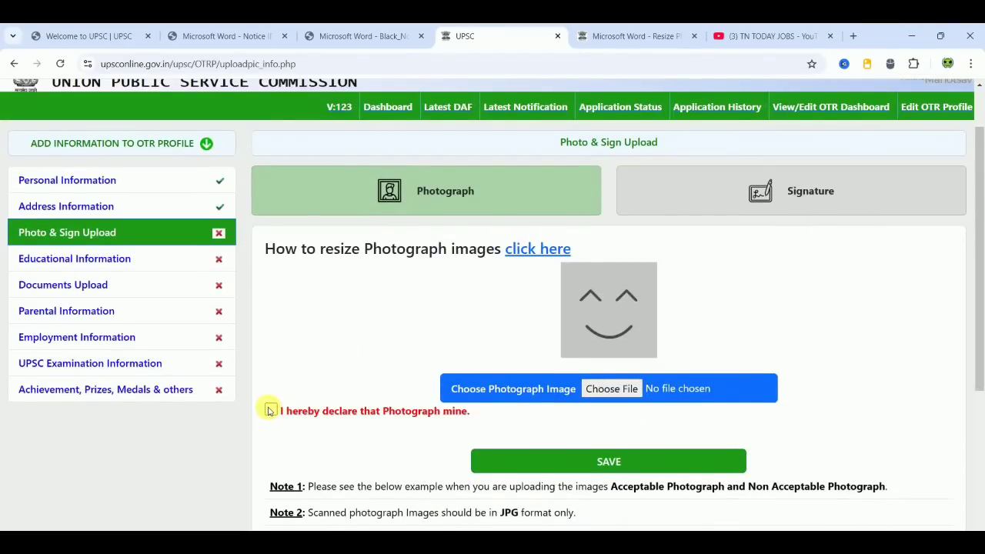
# Step: Switch to the signature upload part and read through its requirements
pyautogui.click(821, 203)
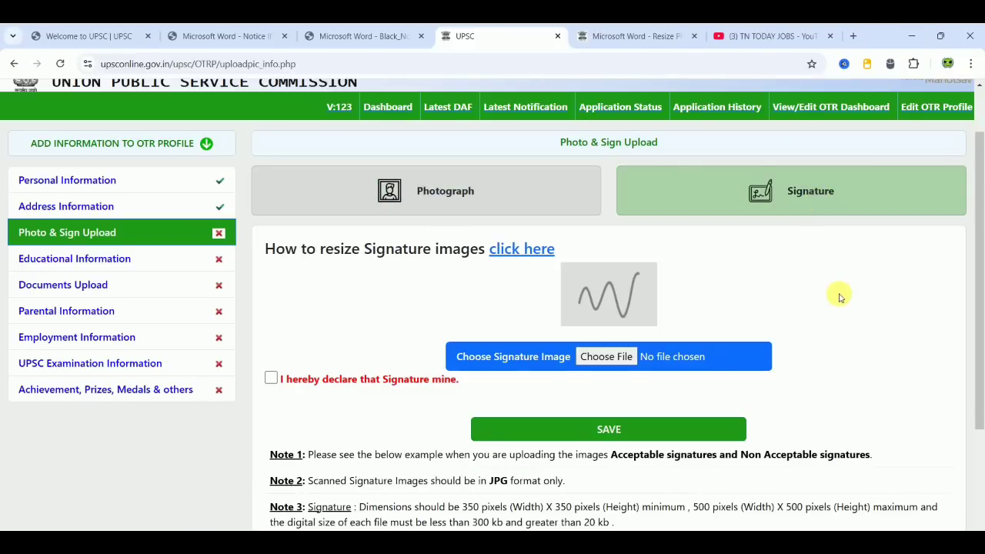
pyautogui.scroll(-3, 839, 296)
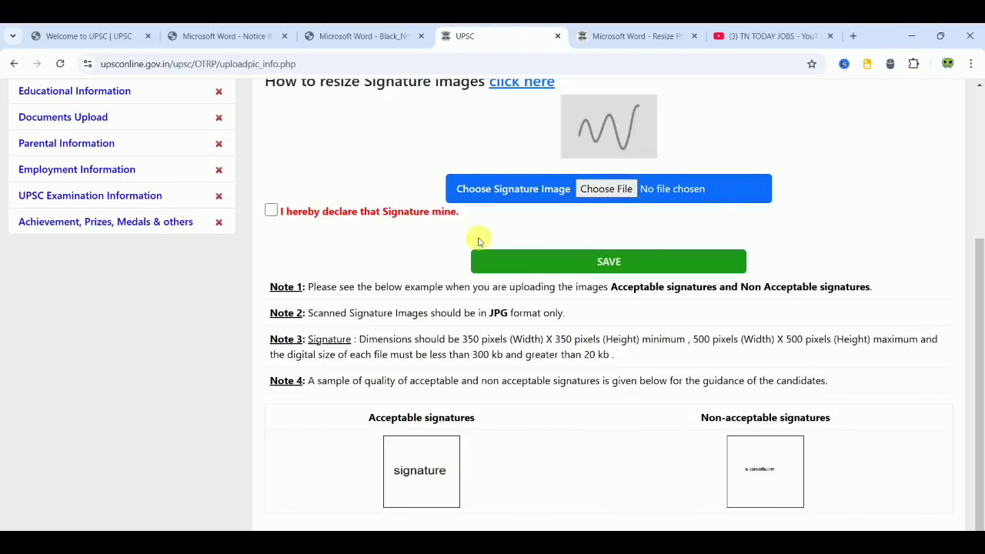
pyautogui.scroll(2, 443, 244)
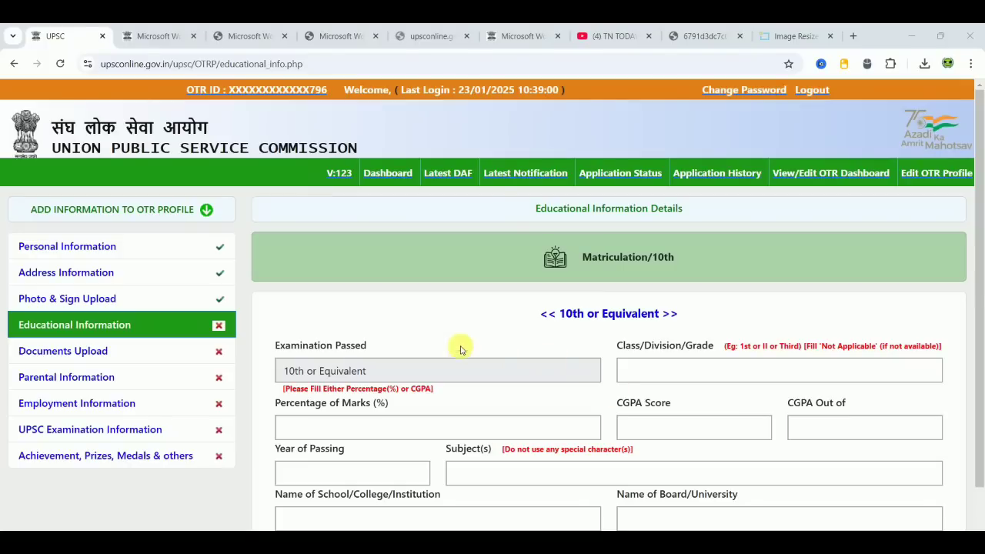
# Step: Enter the 10th details: 83 percent, passed 2013, subjects and state board, then save
pyautogui.scroll(-2, 450, 332)
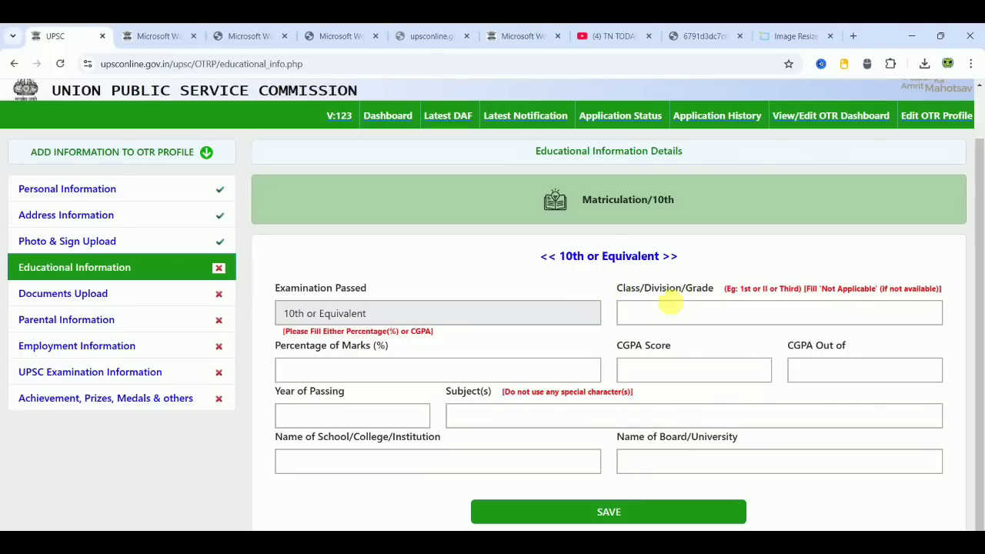
pyautogui.click(664, 315)
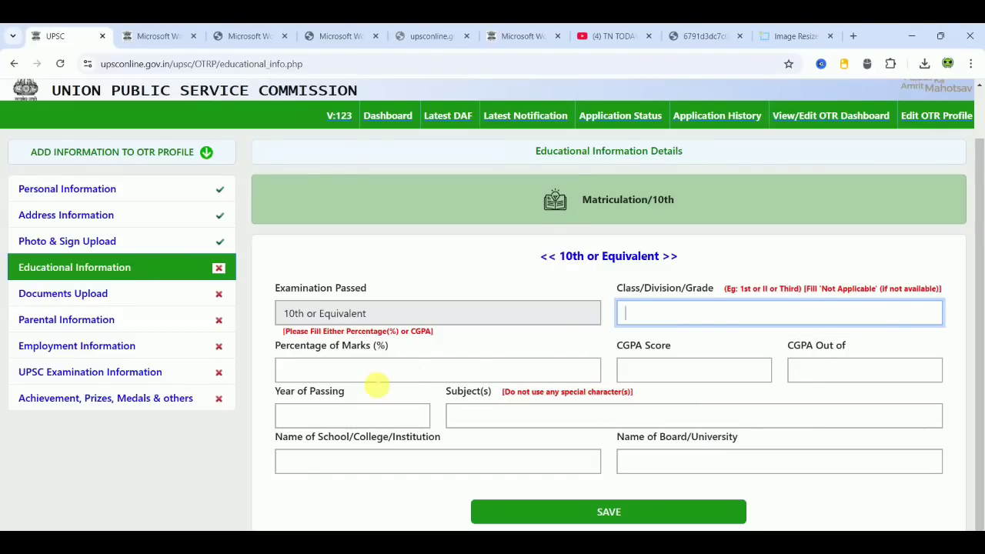
pyautogui.click(351, 372)
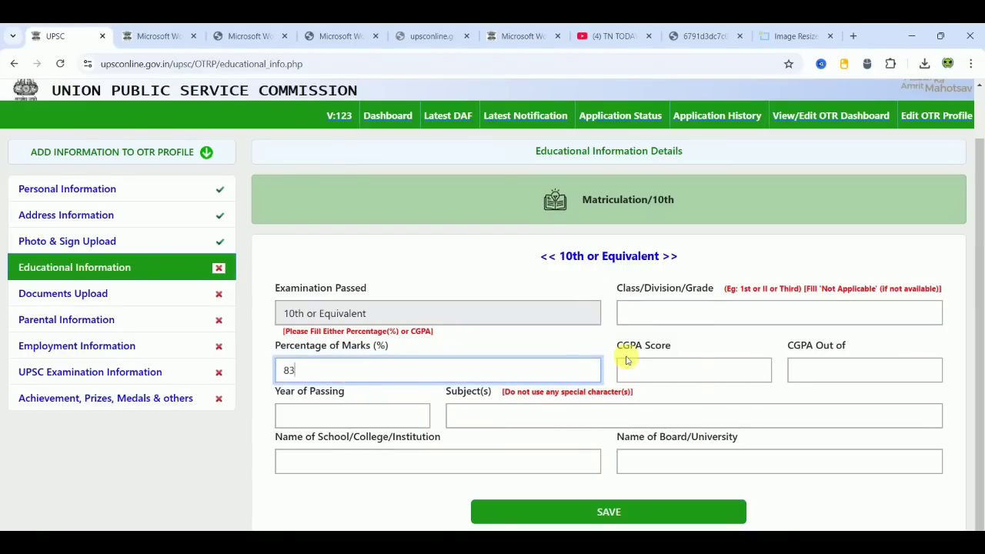
pyautogui.click(601, 330)
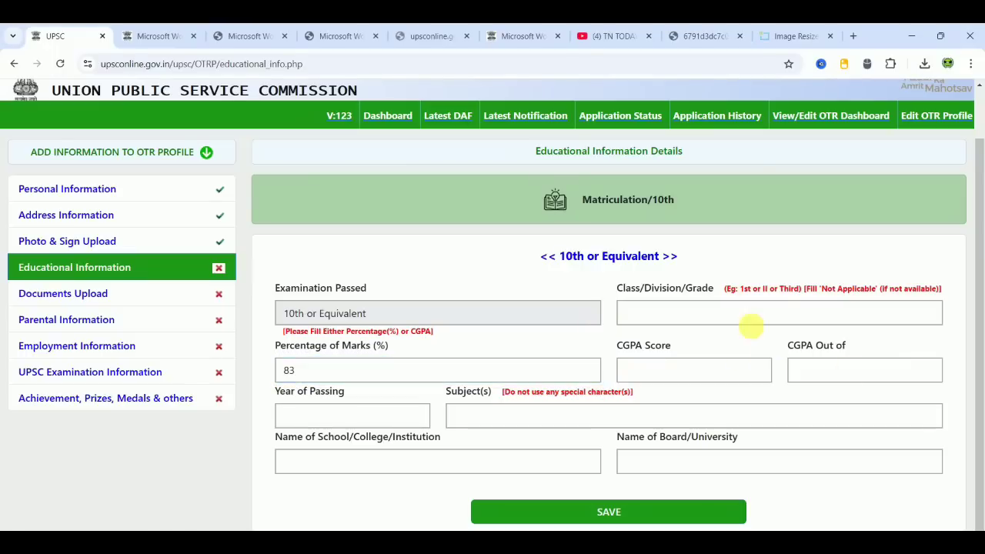
pyautogui.click(315, 416)
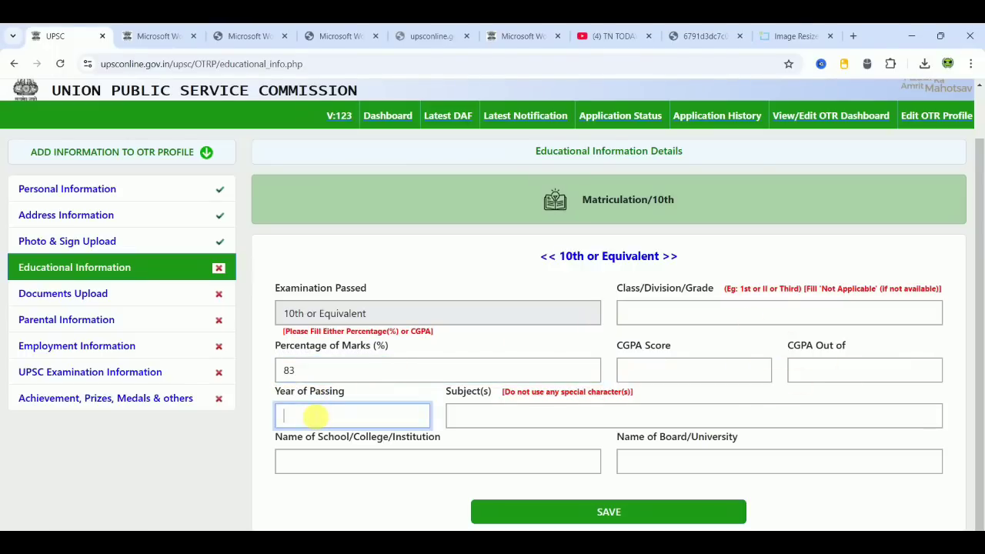
pyautogui.write('2013')
pyautogui.click(528, 411)
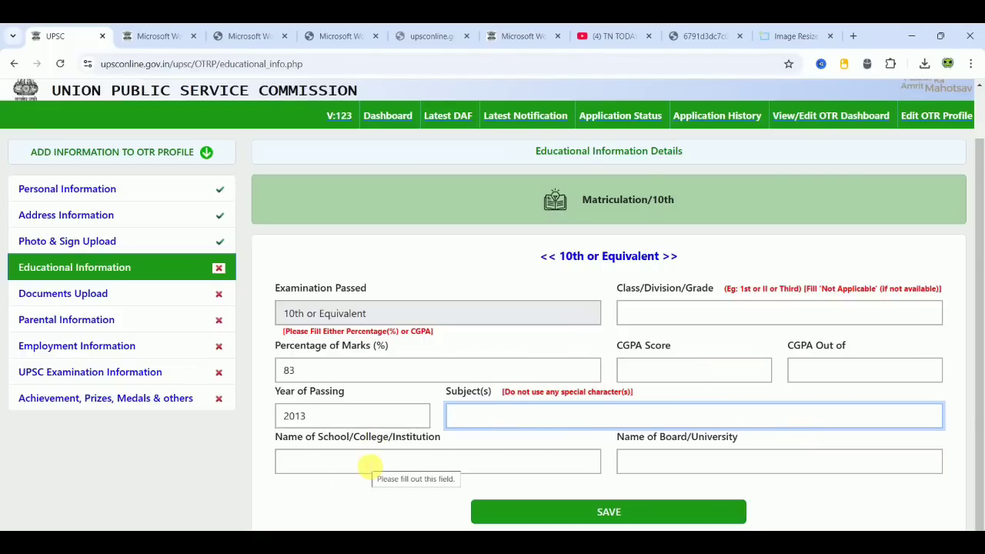
pyautogui.click(735, 460)
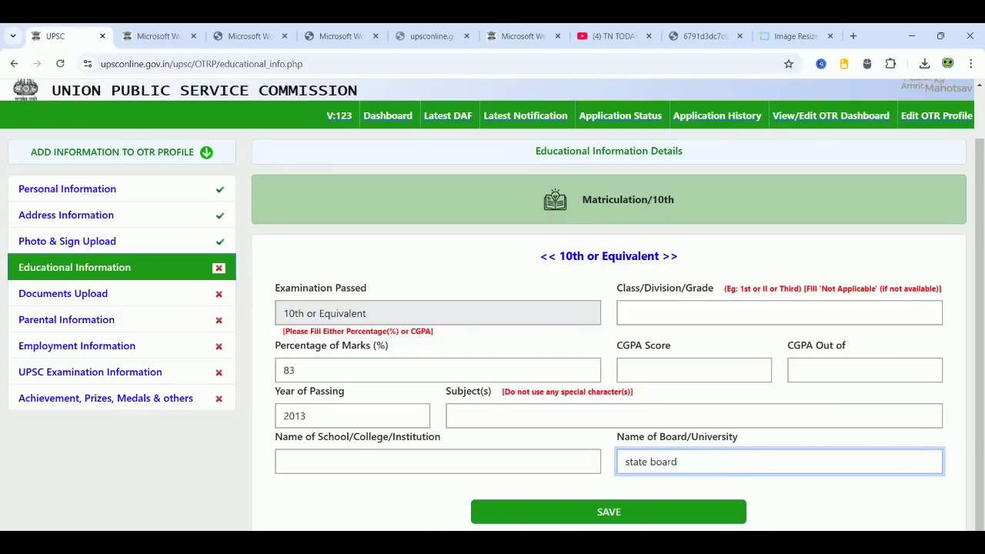
pyautogui.press('Return')
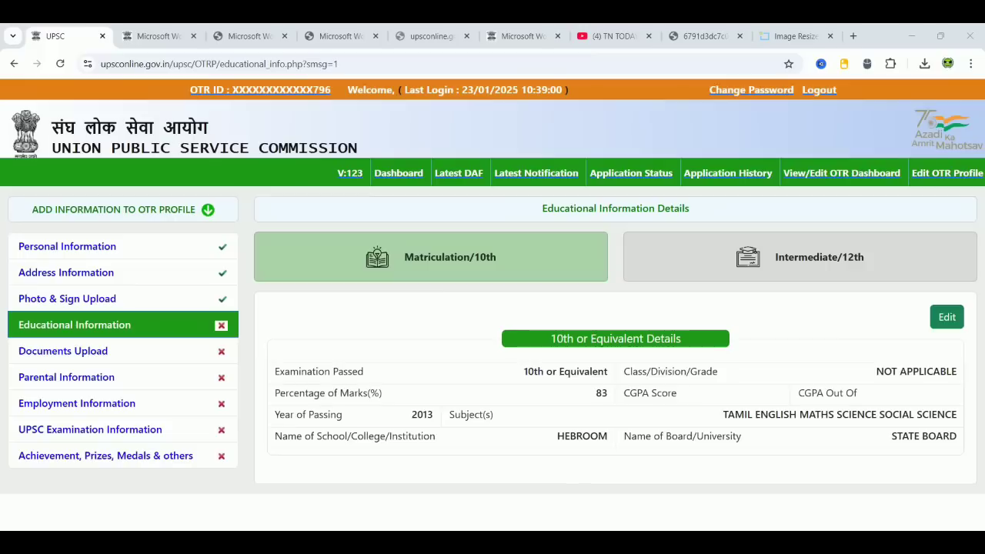
pyautogui.click(93, 353)
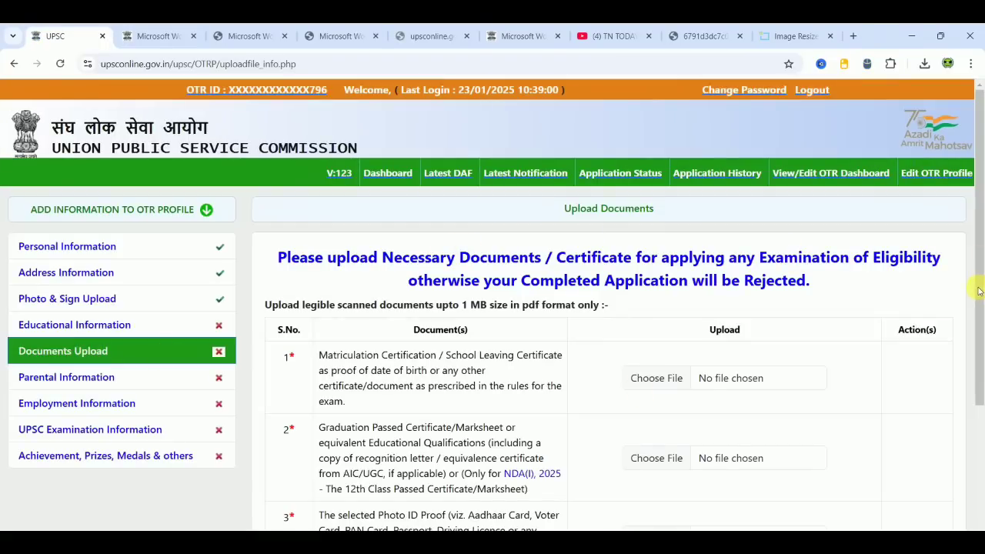
# Step: Review the Documents Upload rows, then go back to Educational Information
pyautogui.scroll(-1, 979, 290)
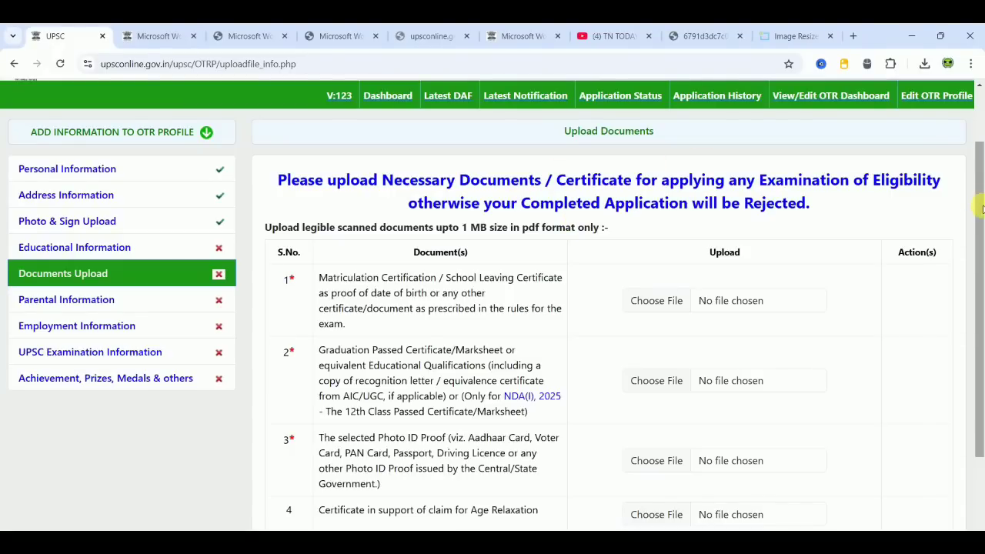
pyautogui.scroll(-1, 979, 229)
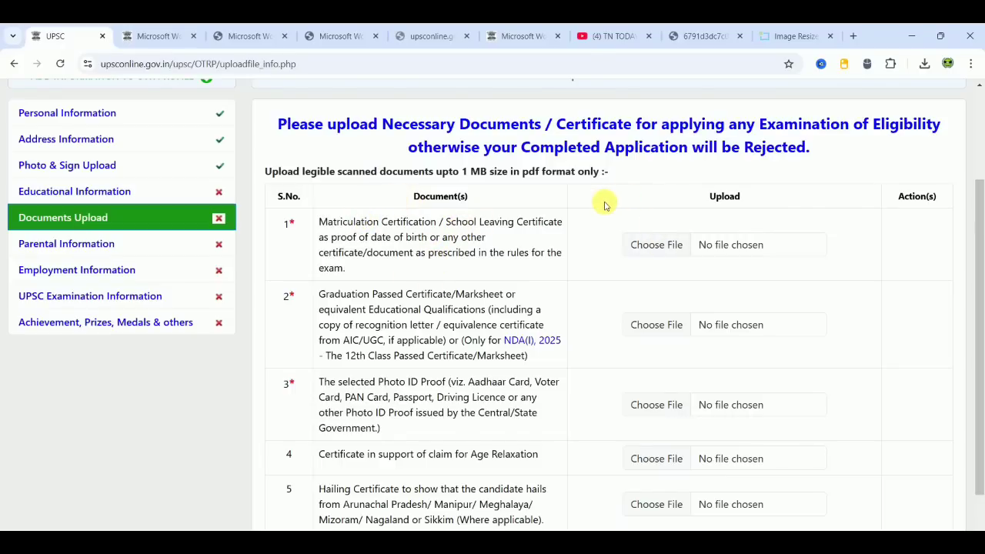
pyautogui.scroll(-1, 604, 205)
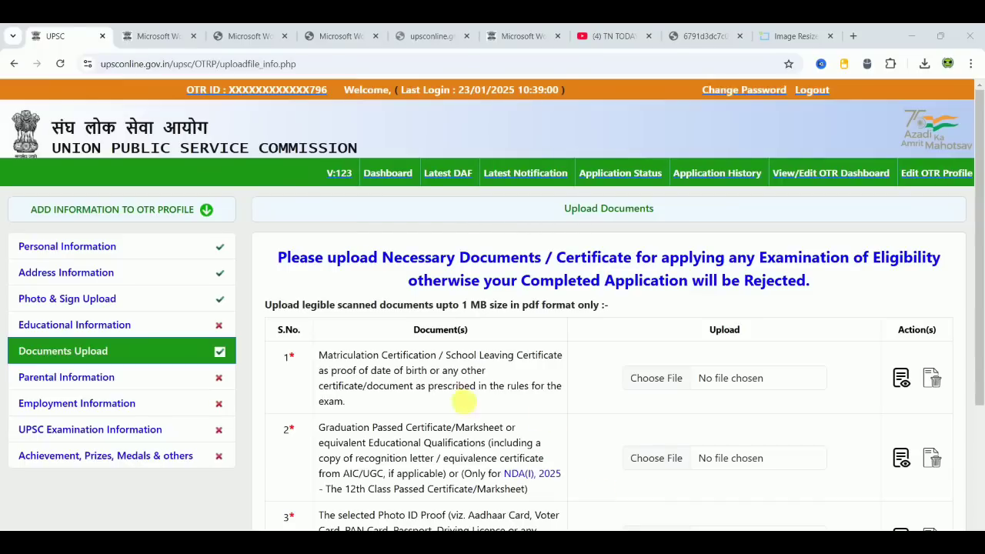
pyautogui.click(123, 332)
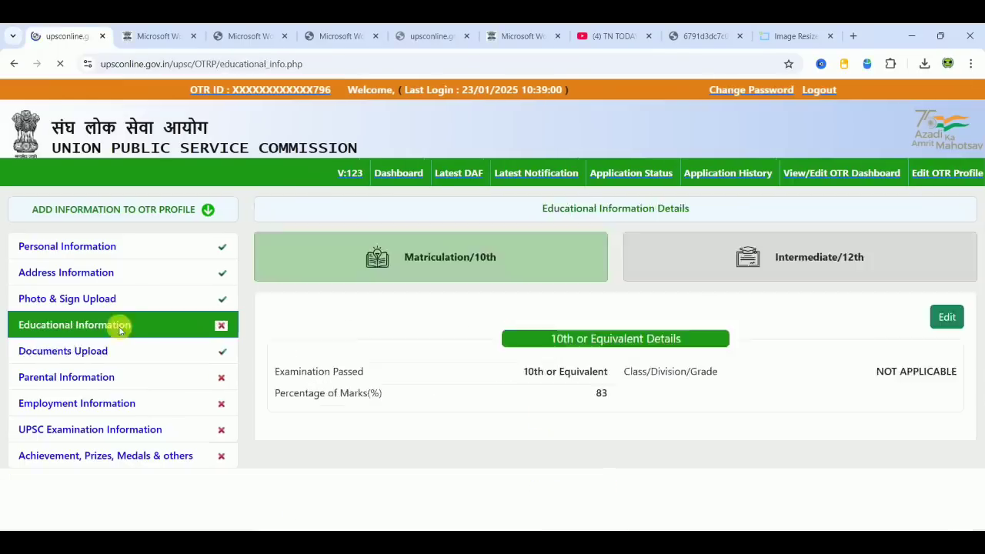
# Step: Mark the 12th or Equivalent as Completed with 81 percent, passed in 2015
pyautogui.click(786, 248)
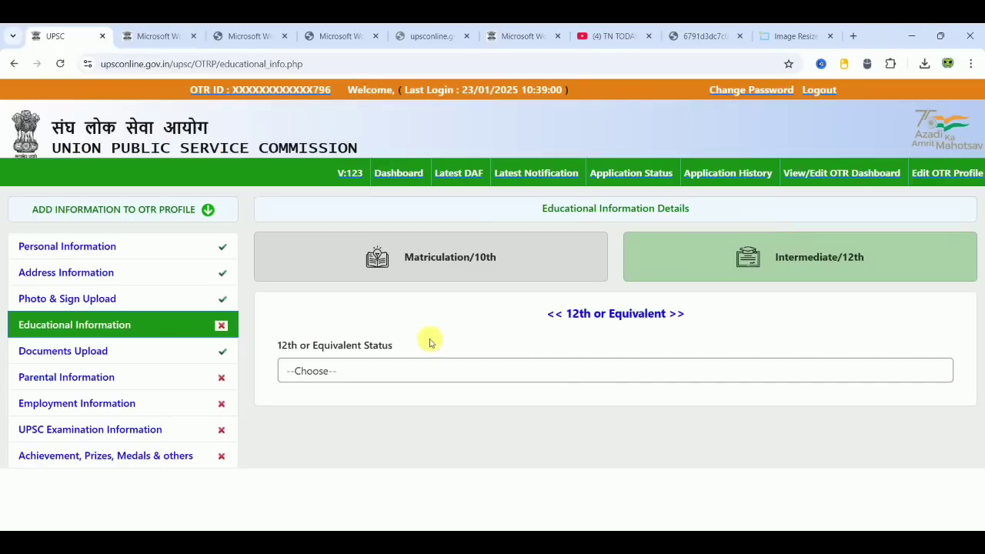
pyautogui.click(400, 374)
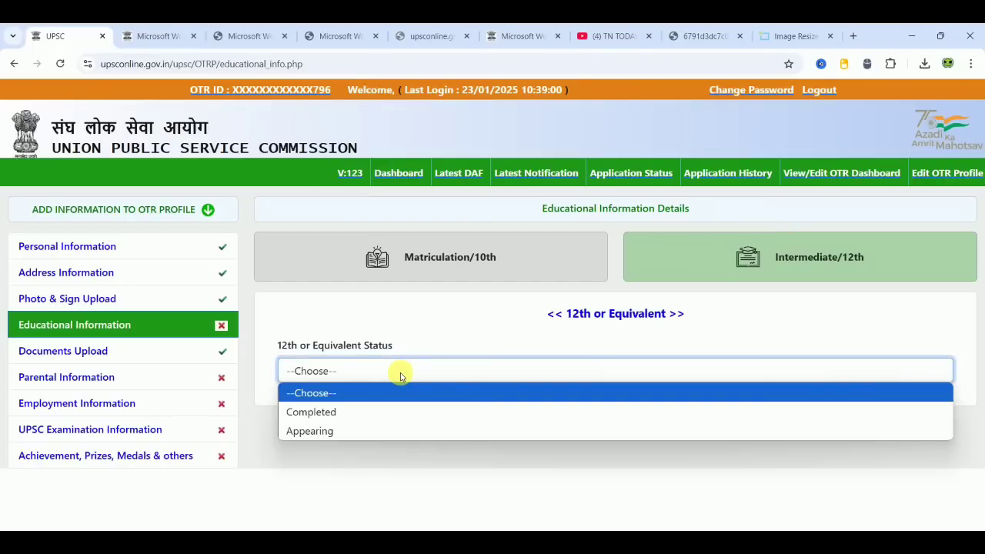
pyautogui.click(336, 415)
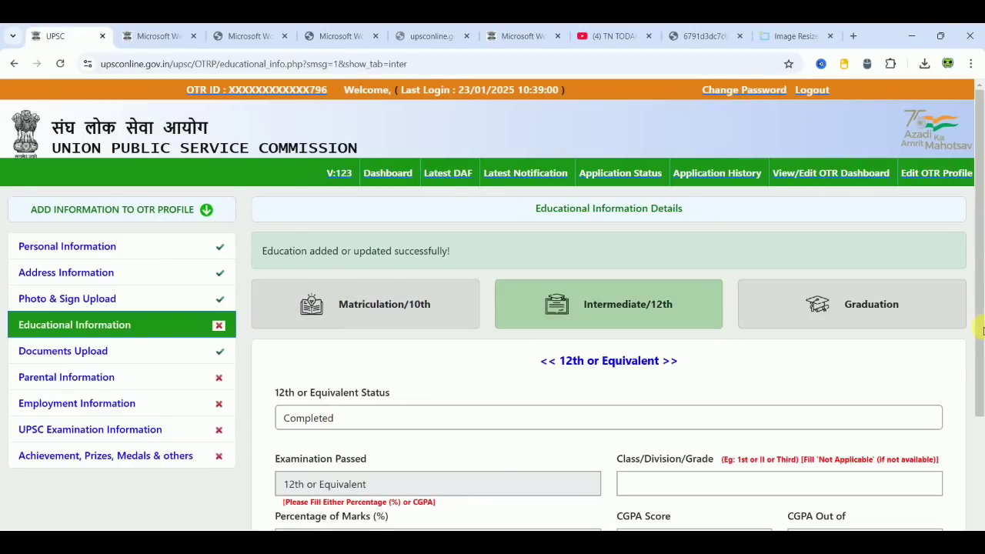
pyautogui.moveTo(982, 331); pyautogui.dragTo(982, 467)
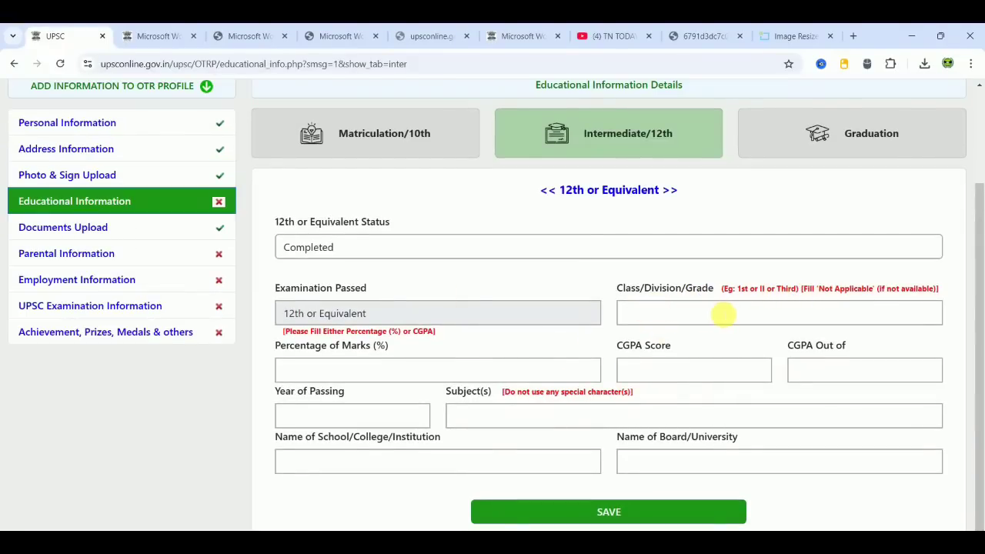
pyautogui.click(372, 370)
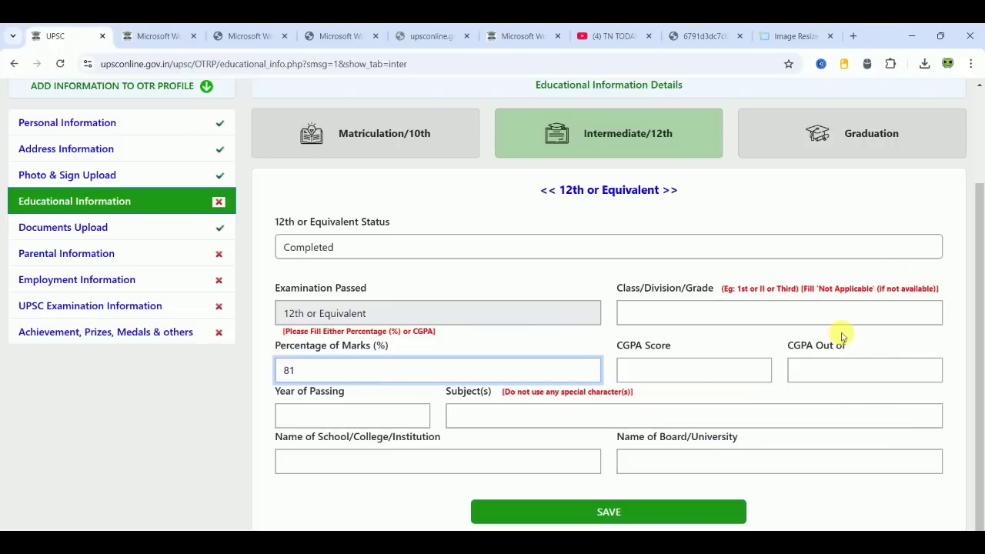
pyautogui.click(353, 414)
pyautogui.write('20')
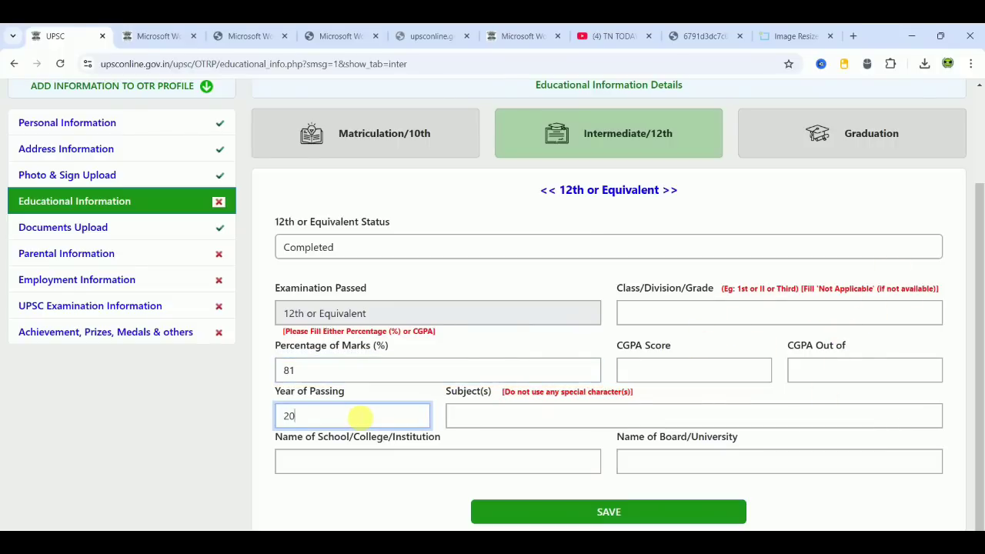
pyautogui.write('15')
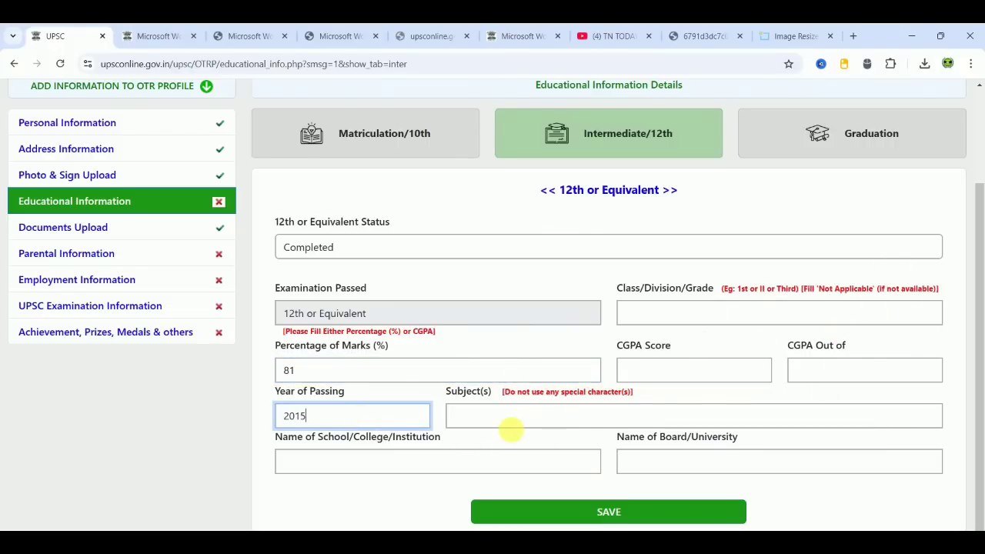
# Step: Enter subjects maths biology, govt school, state board and grade not applicable, then save
pyautogui.click(510, 426)
pyautogui.write('math')
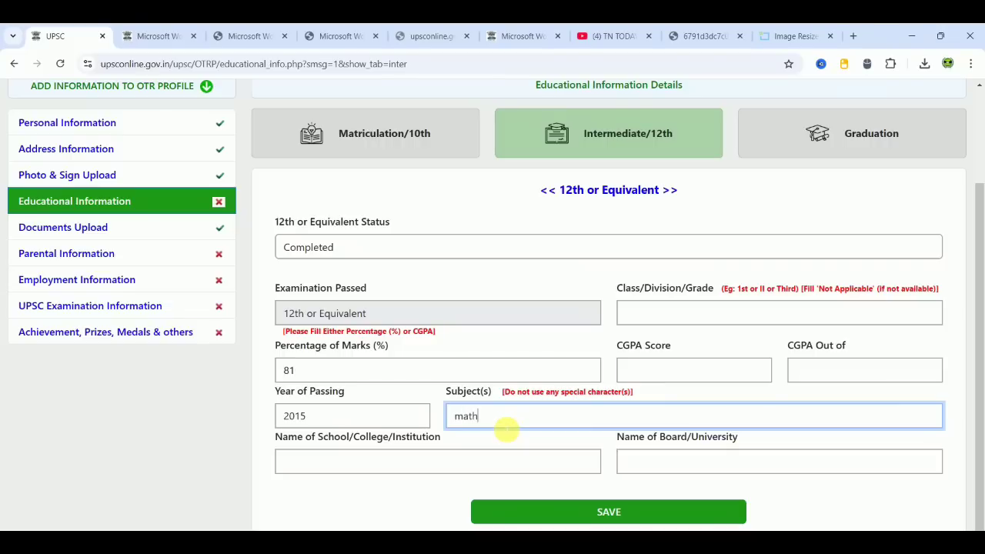
pyautogui.write('s biology')
pyautogui.click(415, 460)
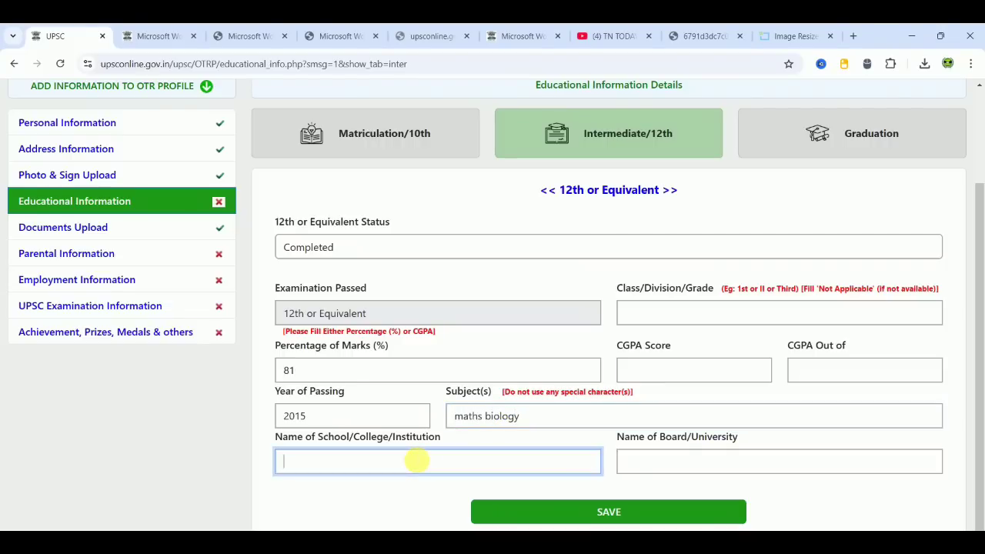
pyautogui.write('t')
pyautogui.click(685, 460)
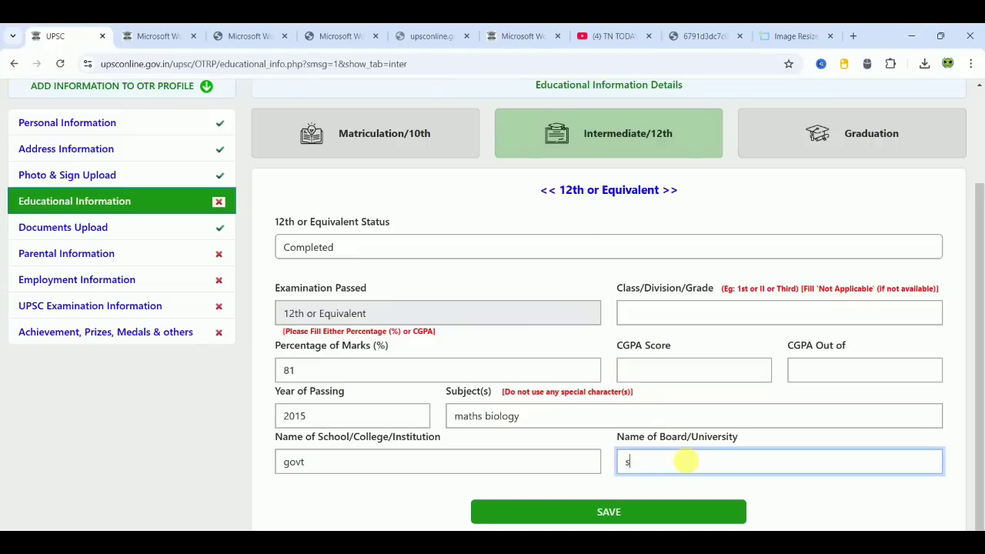
pyautogui.write('state board')
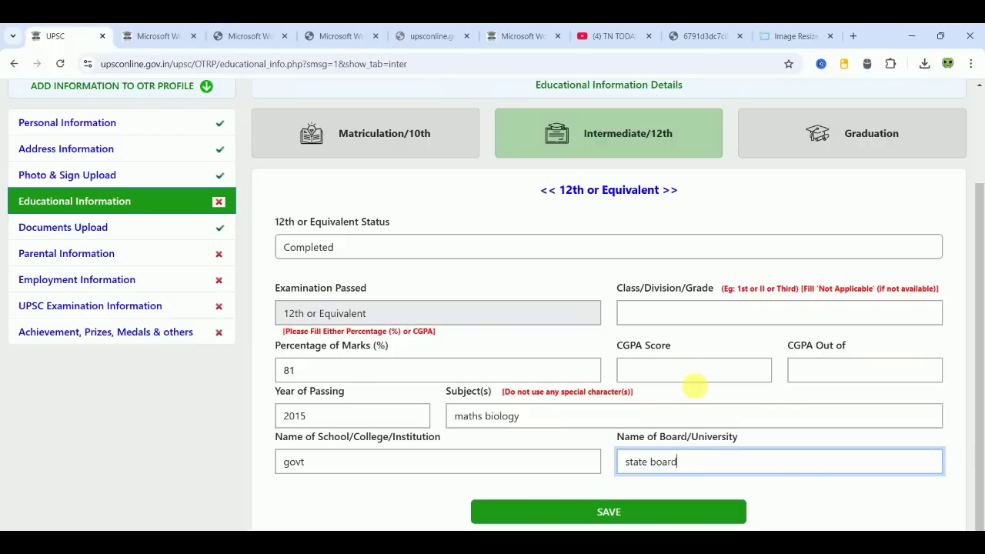
pyautogui.click(676, 314)
pyautogui.write('not ')
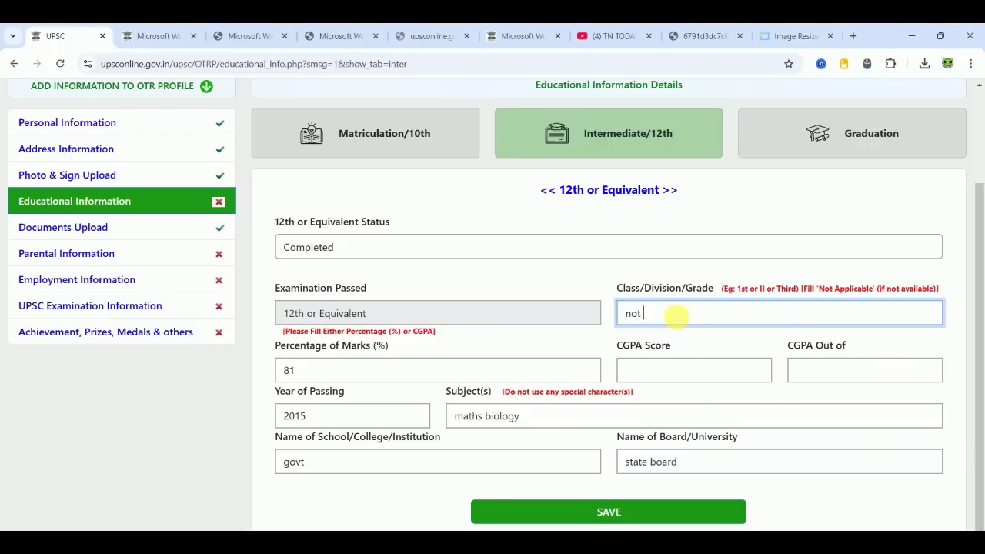
pyautogui.write('applicable')
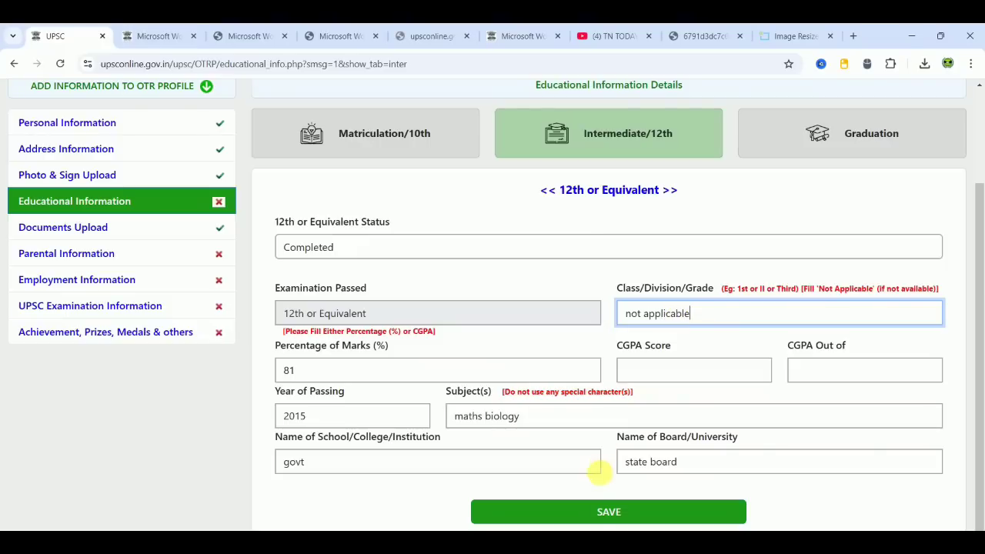
pyautogui.click(602, 513)
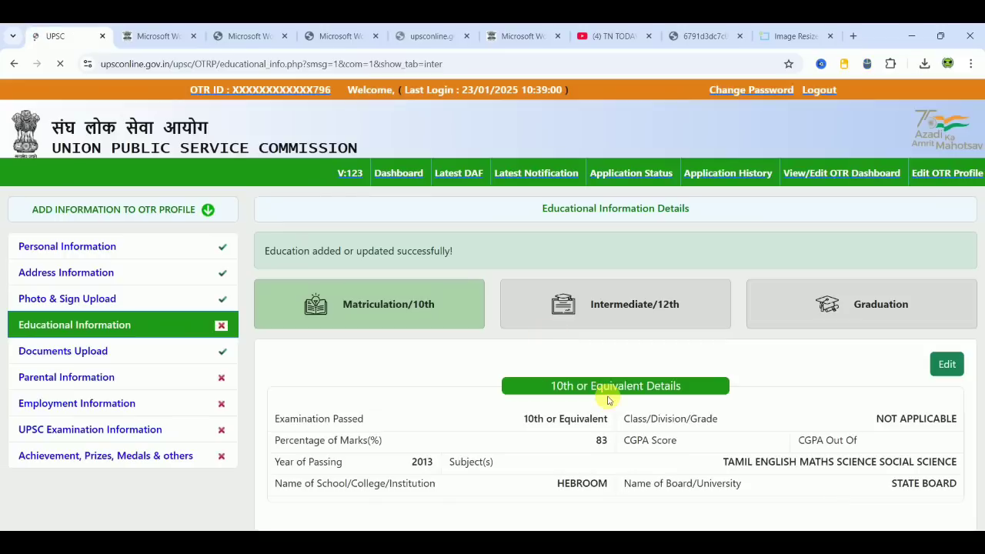
# Step: Mark the graduation status as Completed
pyautogui.click(821, 312)
pyautogui.click(424, 416)
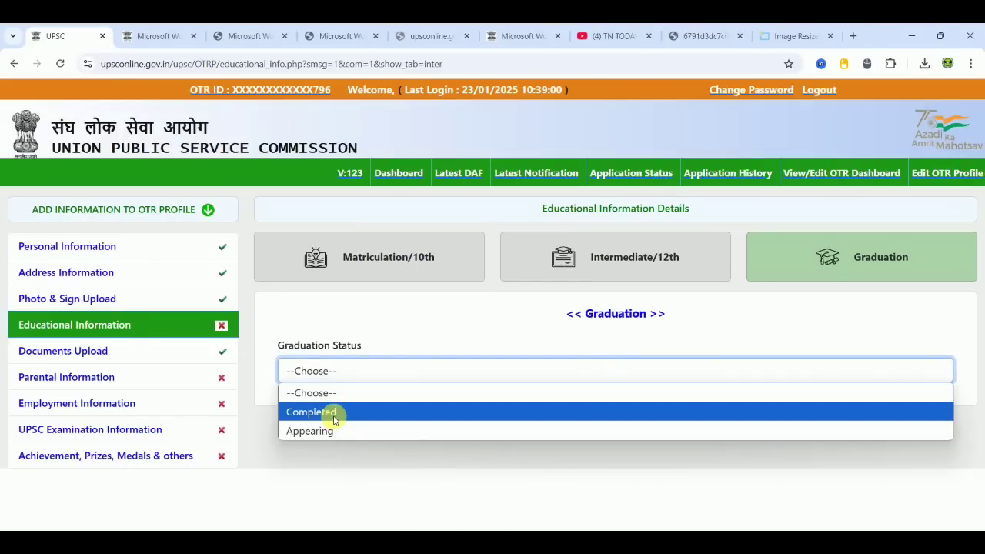
pyautogui.click(334, 419)
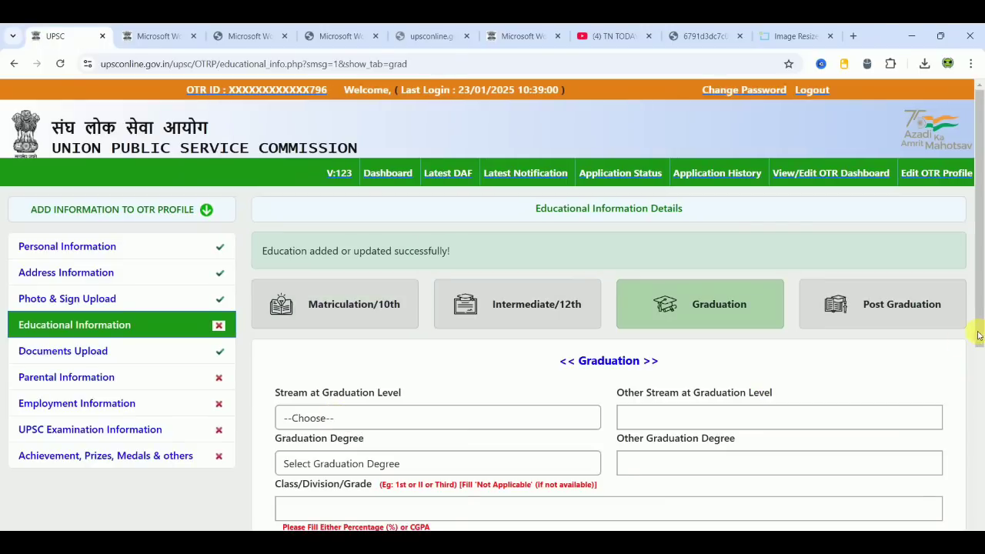
pyautogui.moveTo(977, 333); pyautogui.dragTo(977, 406)
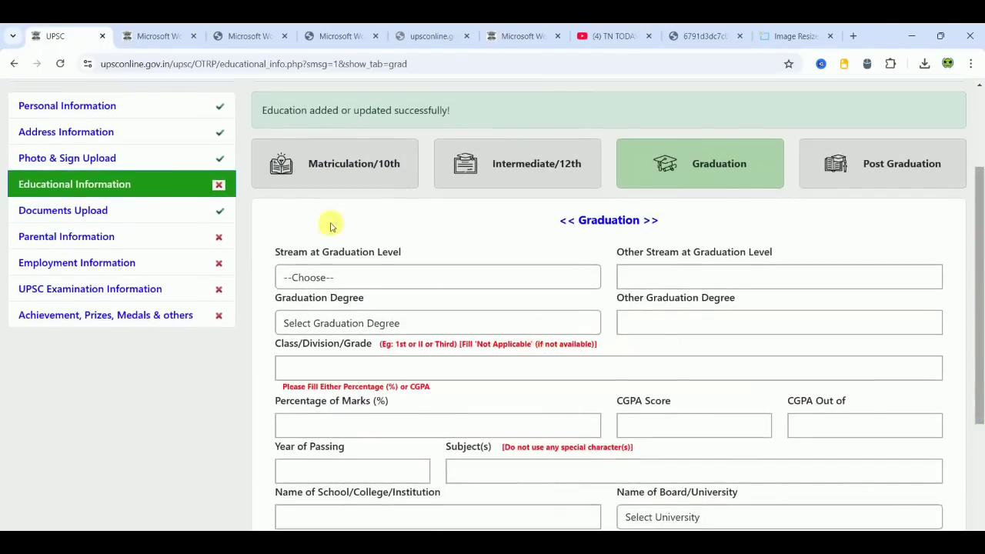
pyautogui.scroll(-1, 345, 279)
# Step: Choose Science as the stream and B.C.A. as the degree, and enter grade not applicable
pyautogui.click(345, 279)
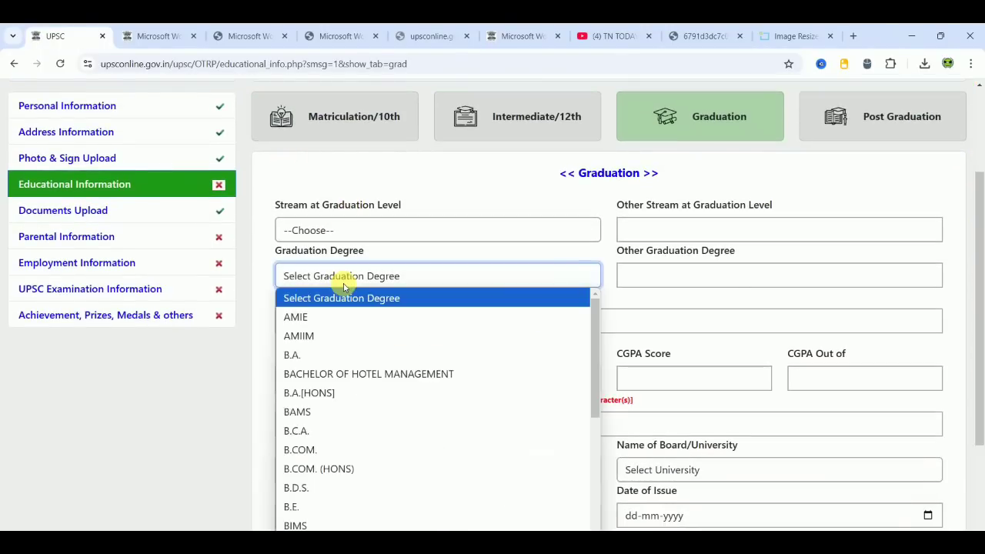
pyautogui.click(333, 233)
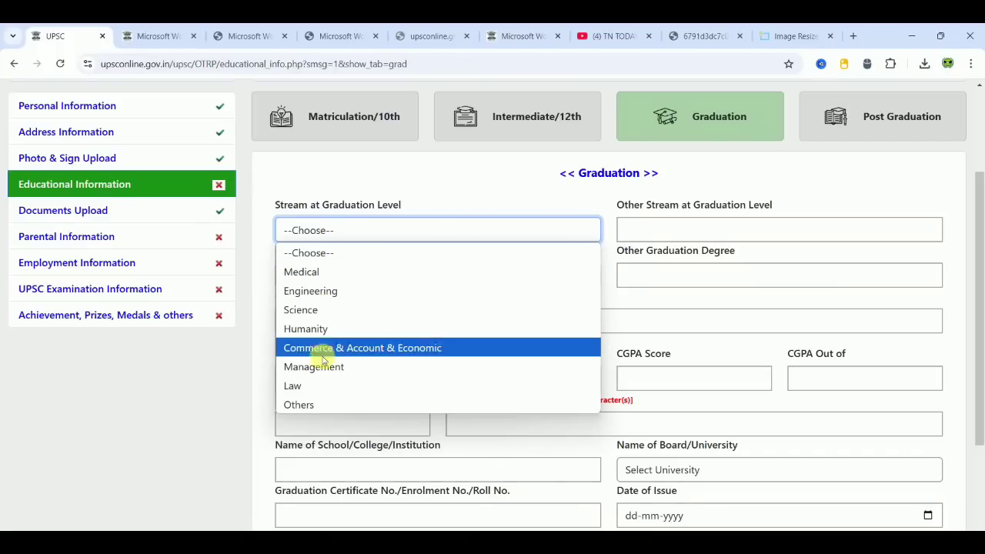
pyautogui.click(315, 310)
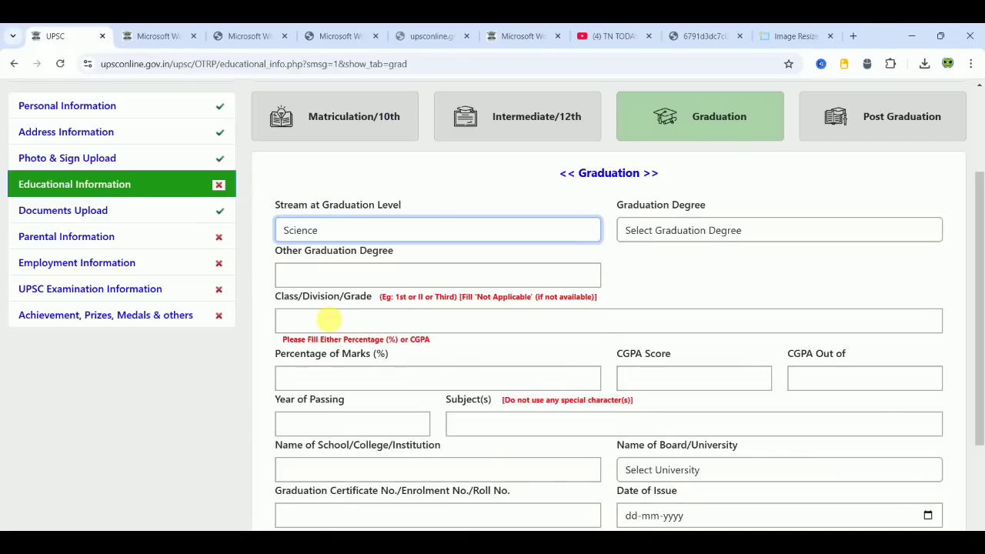
pyautogui.click(665, 239)
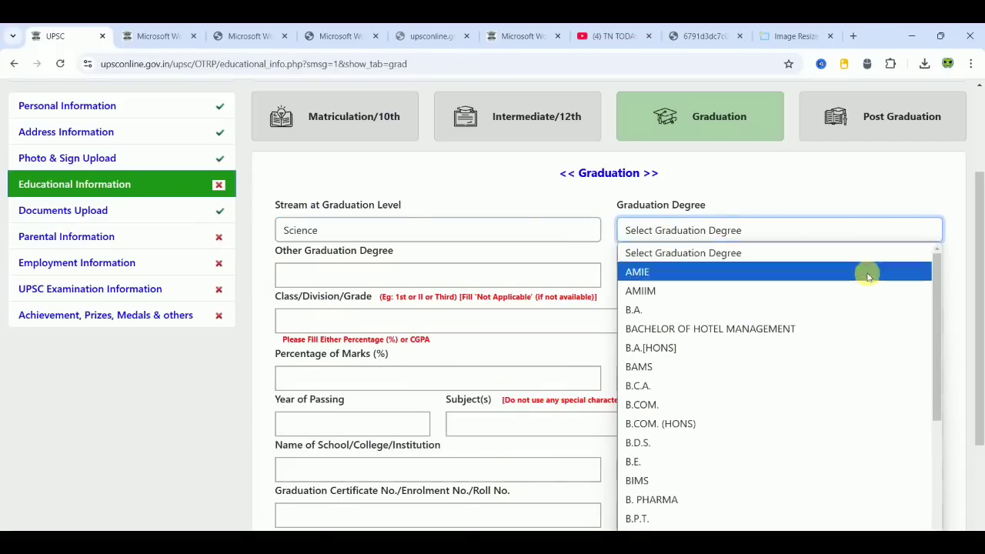
pyautogui.moveTo(935, 367); pyautogui.dragTo(929, 313)
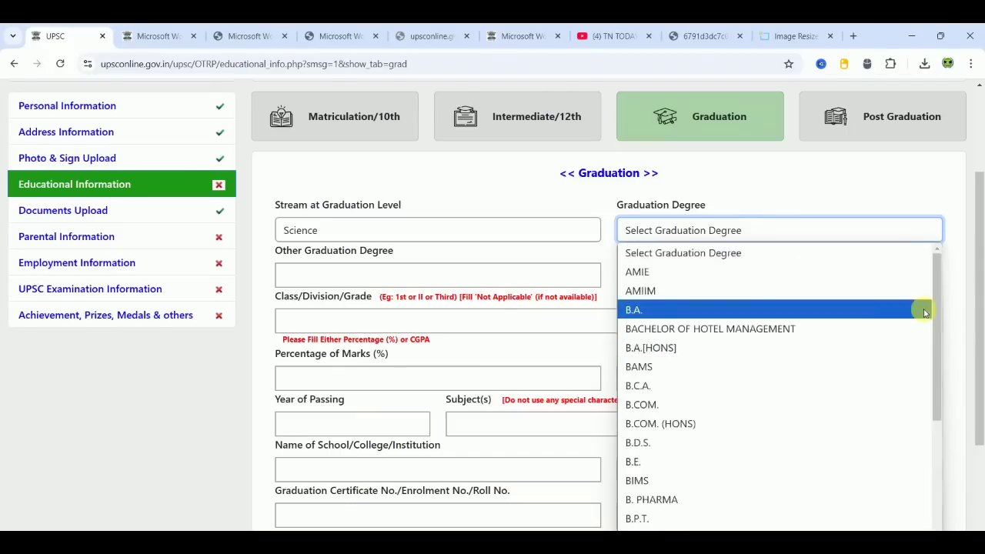
pyautogui.click(685, 386)
pyautogui.click(385, 277)
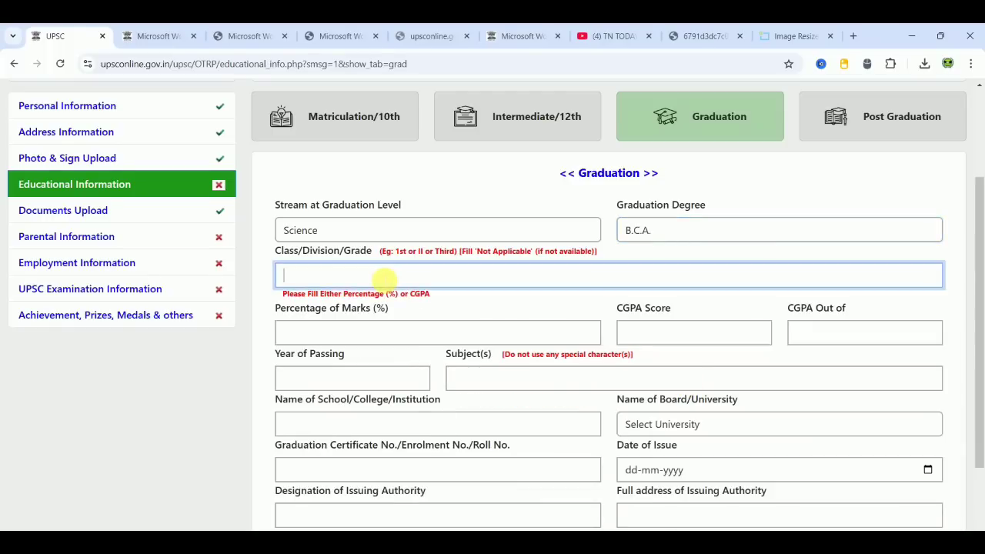
pyautogui.write('not applicable')
# Step: Enter graduation marks 75%, passing year 2018 and subject computer application
pyautogui.click(337, 334)
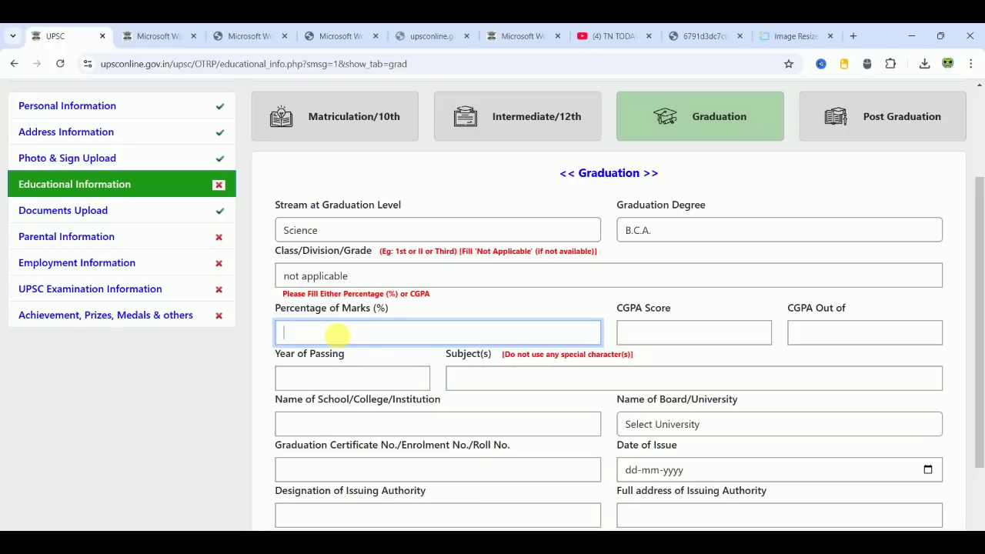
pyautogui.write('75')
pyautogui.click(361, 377)
pyautogui.write('2')
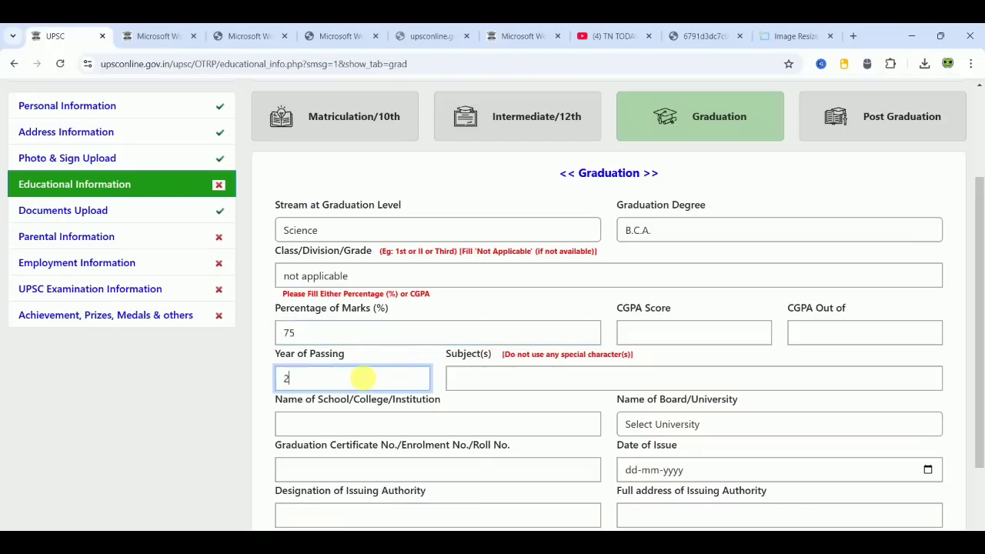
pyautogui.write('018')
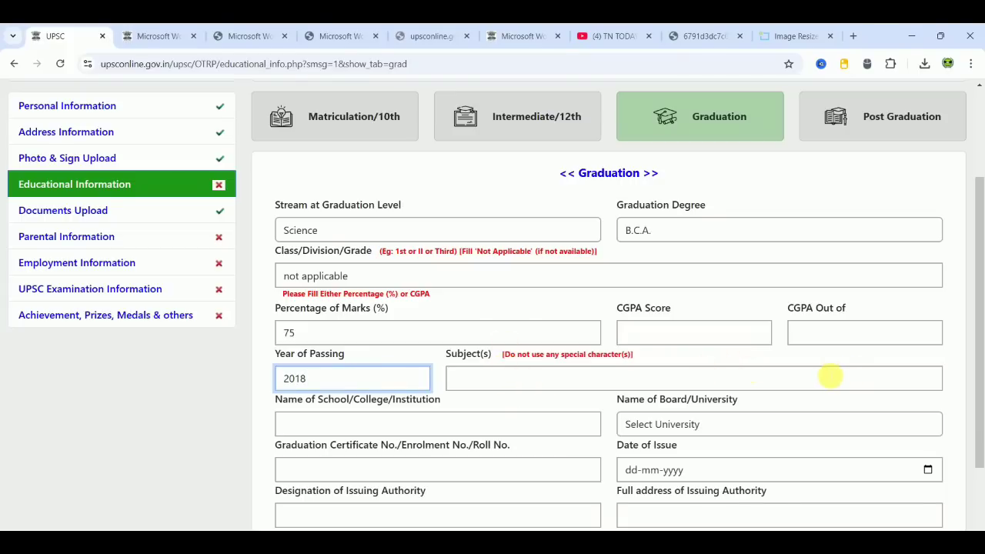
pyautogui.click(830, 376)
pyautogui.write('comp')
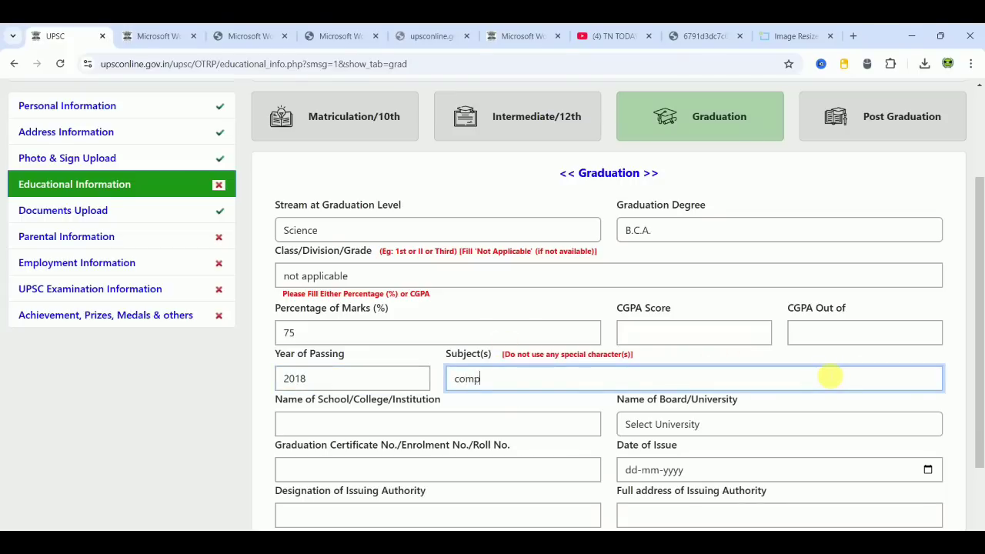
pyautogui.write('uter application')
pyautogui.click(231, 405)
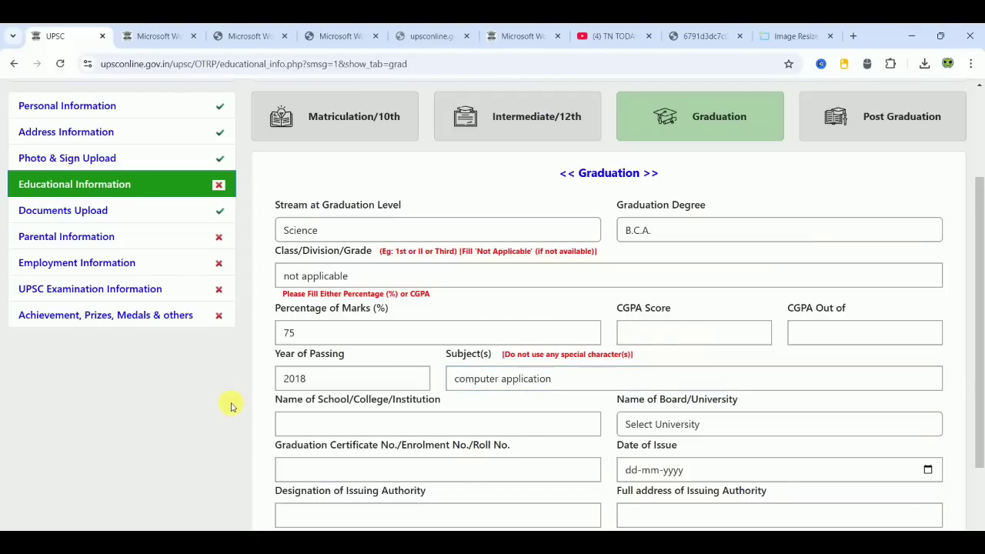
pyautogui.scroll(-1, 232, 406)
pyautogui.scroll(-3, 231, 405)
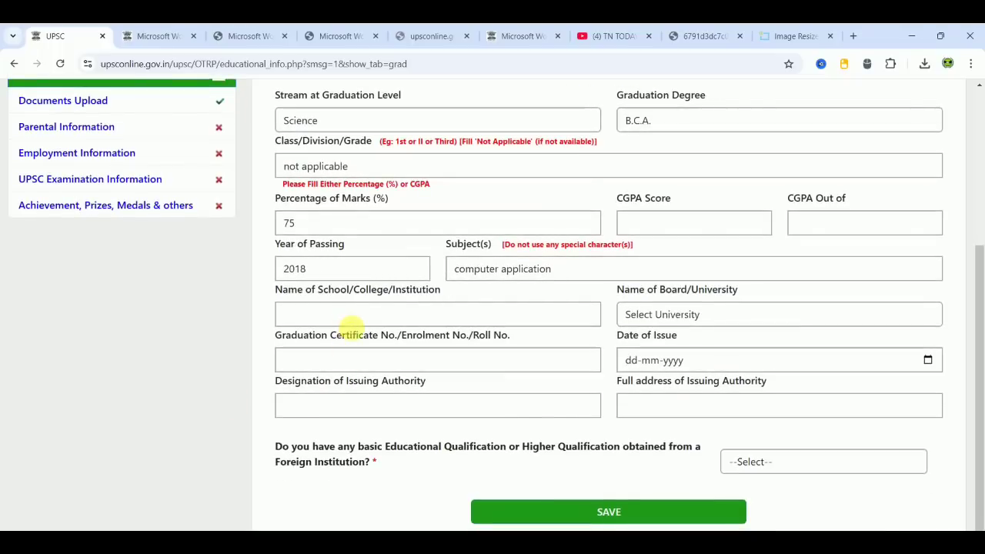
# Step: Enter college sanmuga, pick Thiruvalluvar University, and type the certificate number
pyautogui.click(348, 315)
pyautogui.write('sanm')
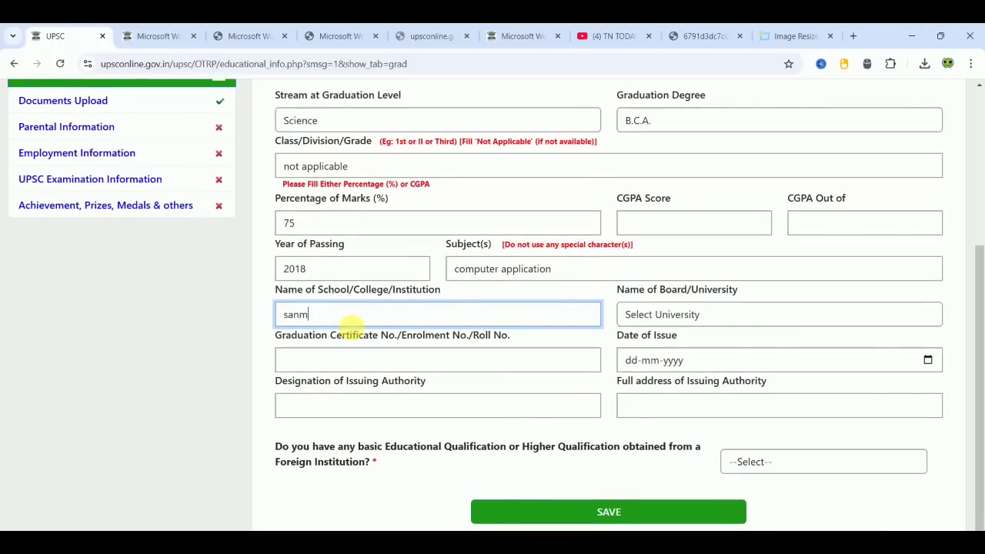
pyautogui.write('uga')
pyautogui.click(667, 314)
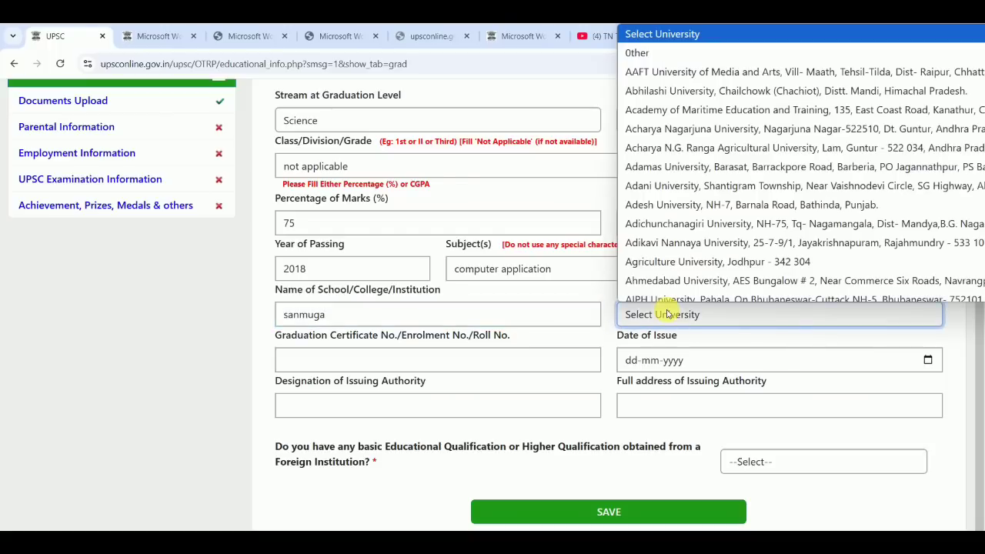
pyautogui.write('thi')
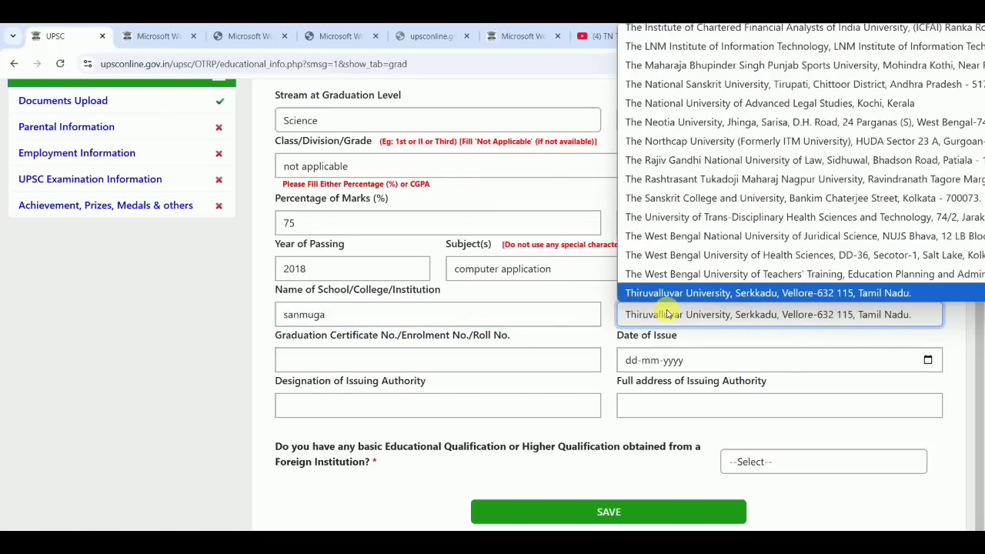
pyautogui.press('Return')
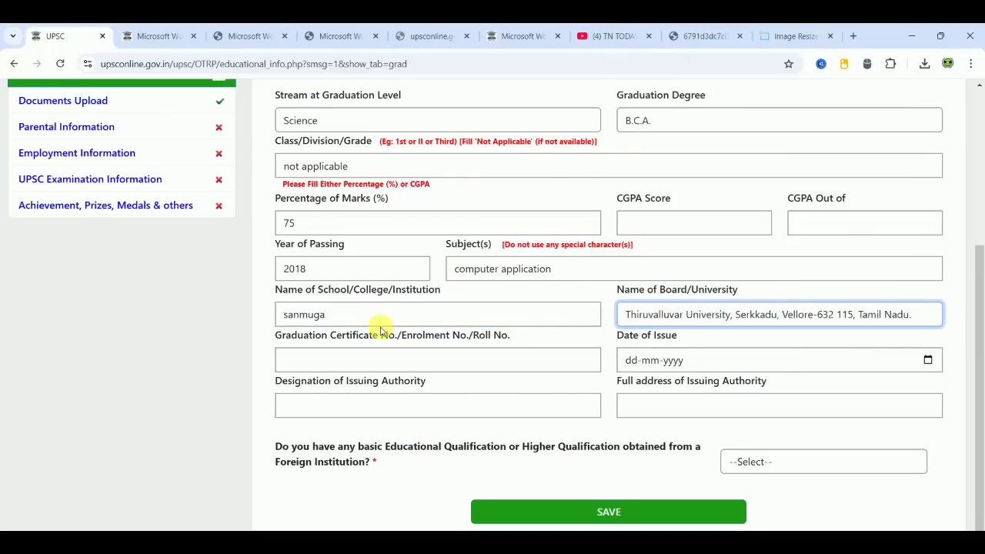
pyautogui.click(340, 358)
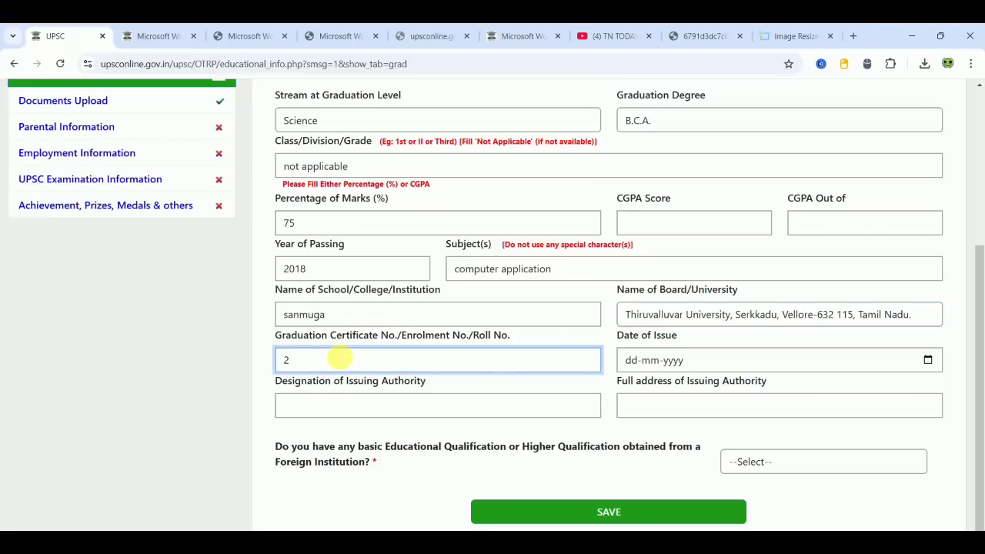
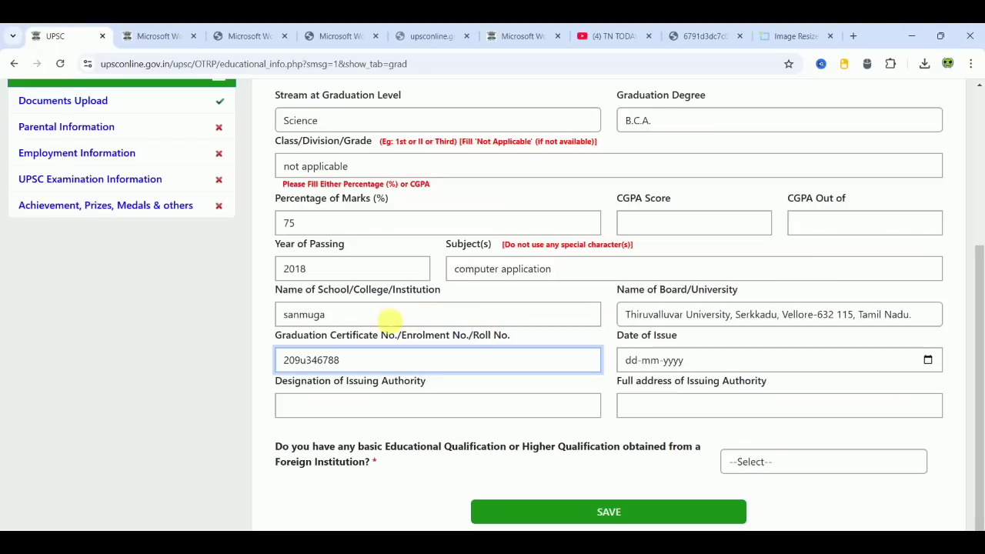
# Step: Set the certificate's date of issue to 29-11-2018
pyautogui.click(927, 359)
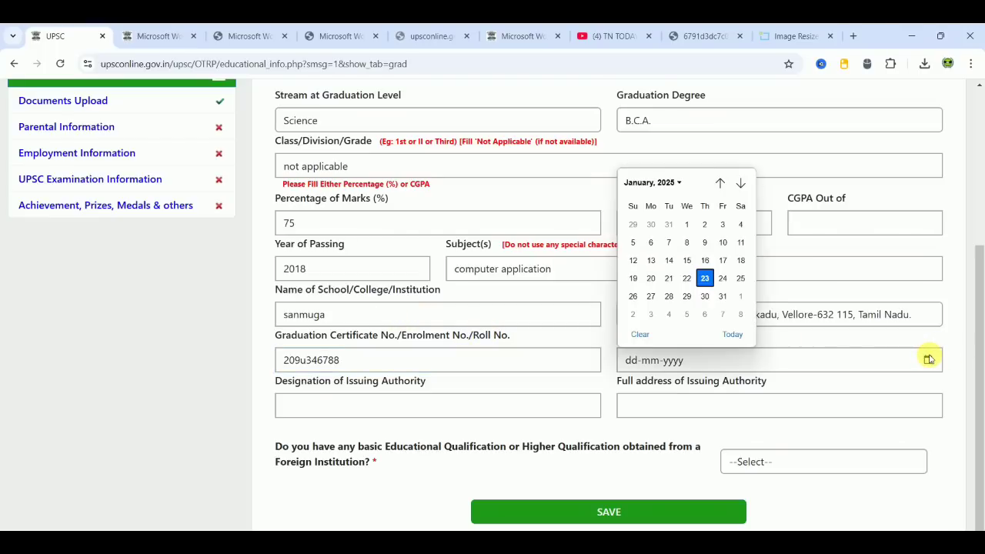
pyautogui.click(670, 183)
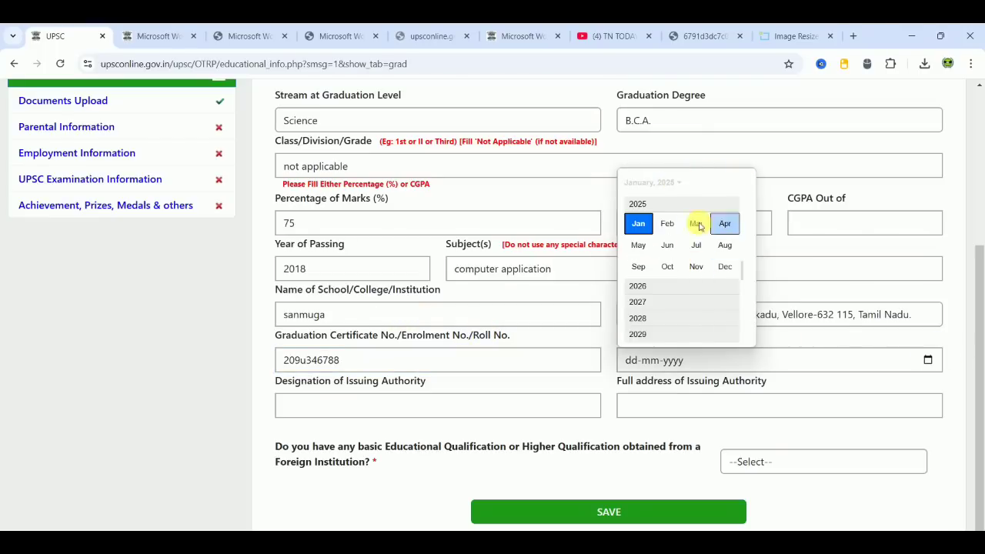
pyautogui.click(734, 223)
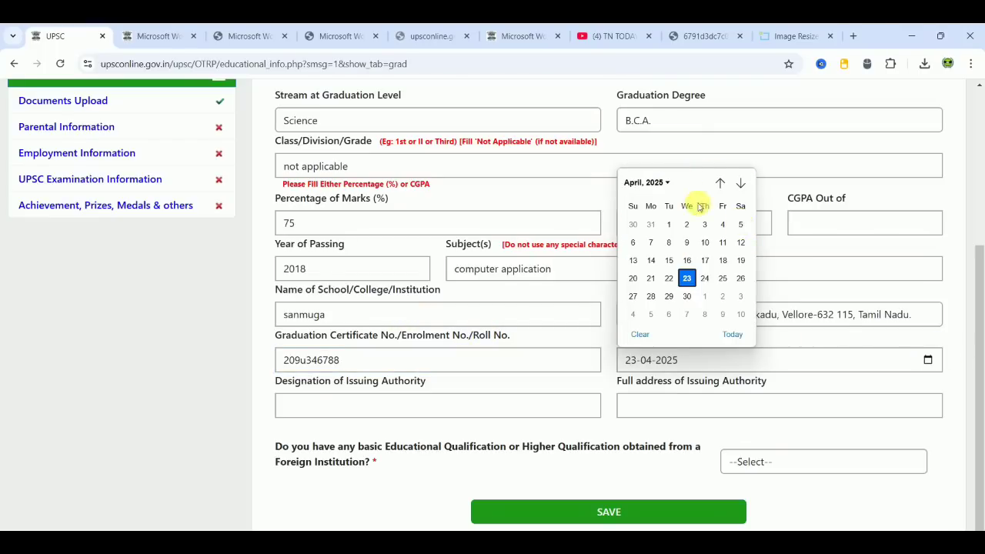
pyautogui.click(667, 183)
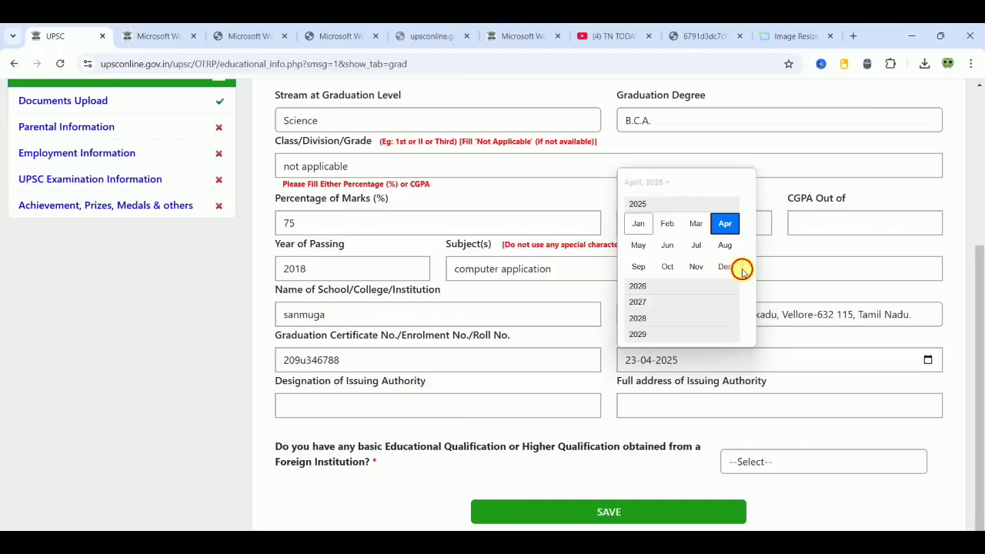
pyautogui.scroll(5, 745, 218)
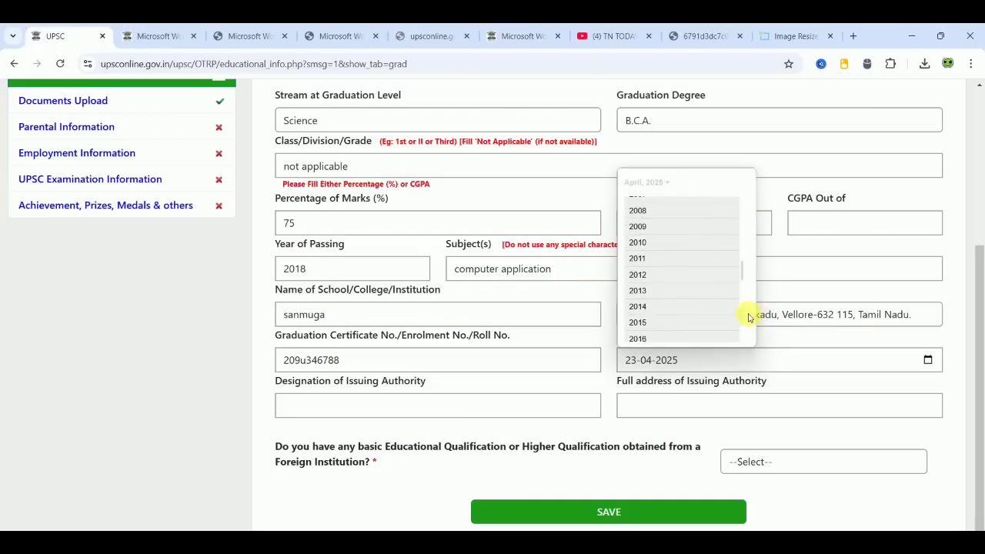
pyautogui.click(638, 336)
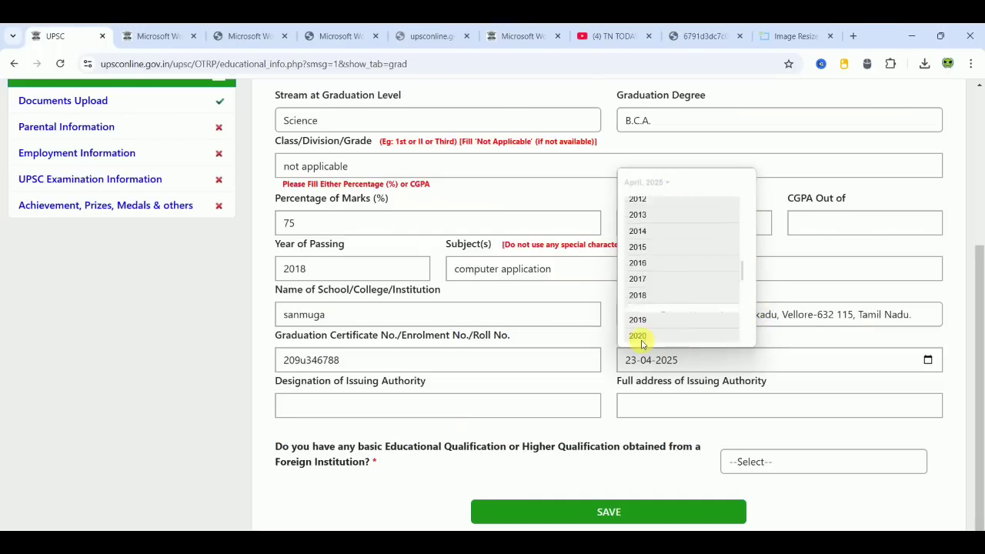
pyautogui.click(695, 265)
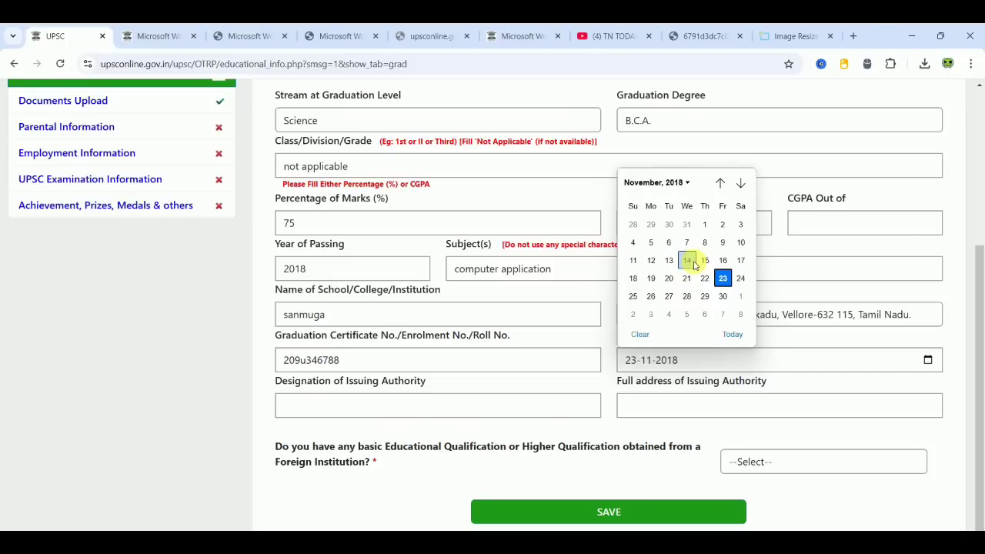
pyautogui.click(705, 296)
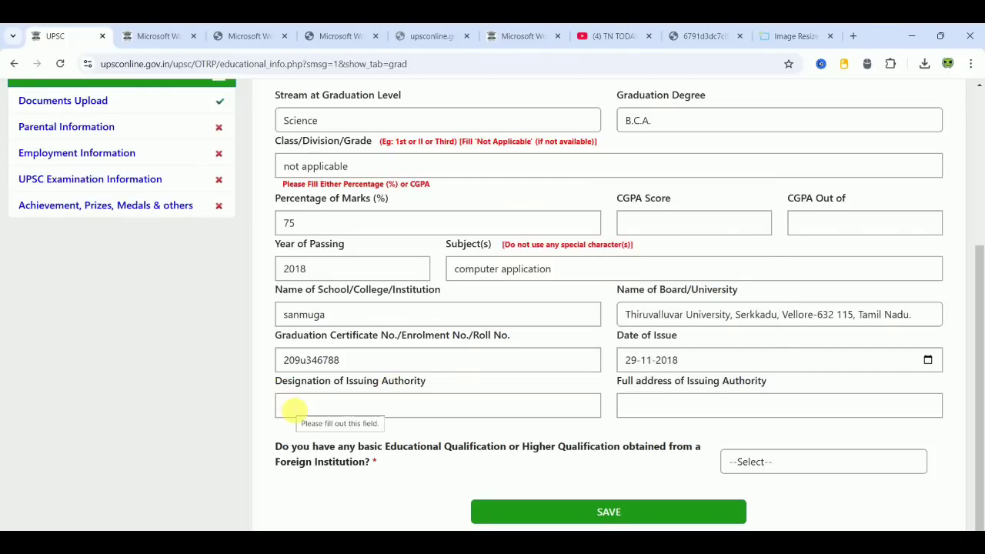
# Step: Enter issuing authority head master and its address, answer NO to foreign institution, and save
pyautogui.click(294, 408)
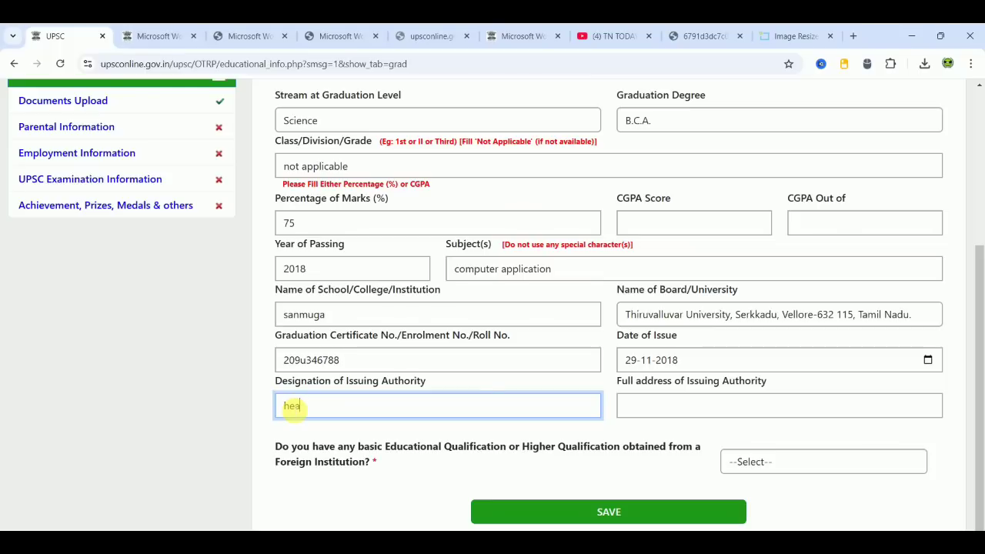
pyautogui.write('head master')
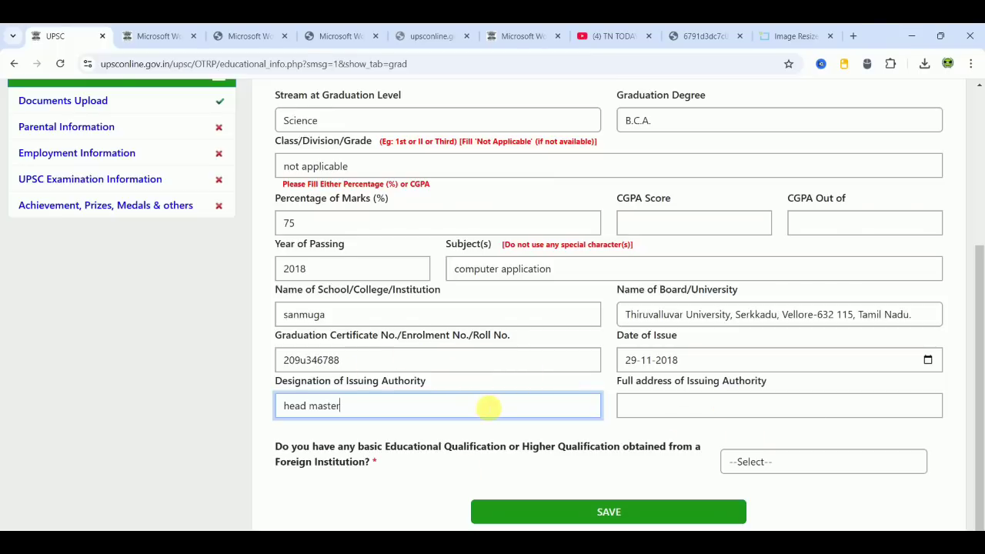
pyautogui.click(689, 404)
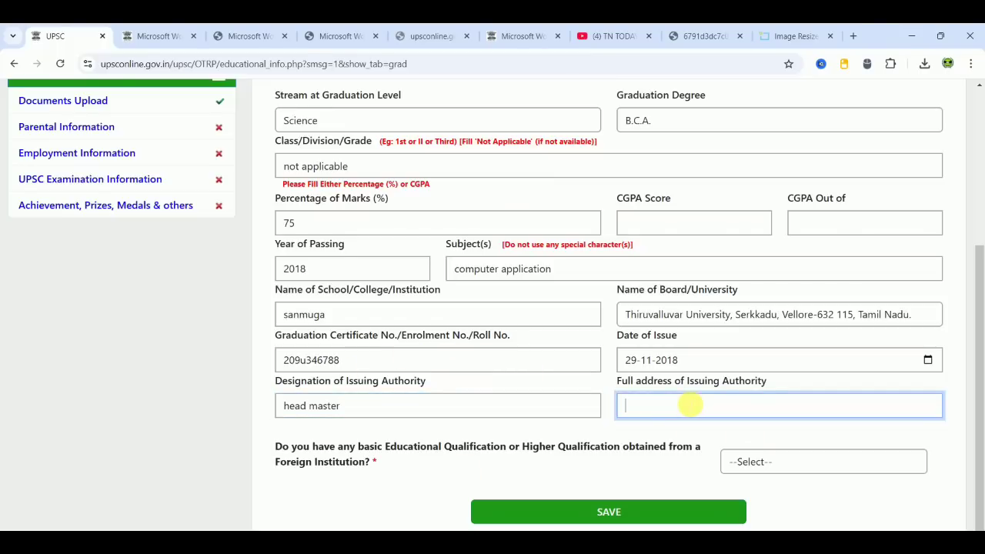
pyautogui.write('tiruvannamalai')
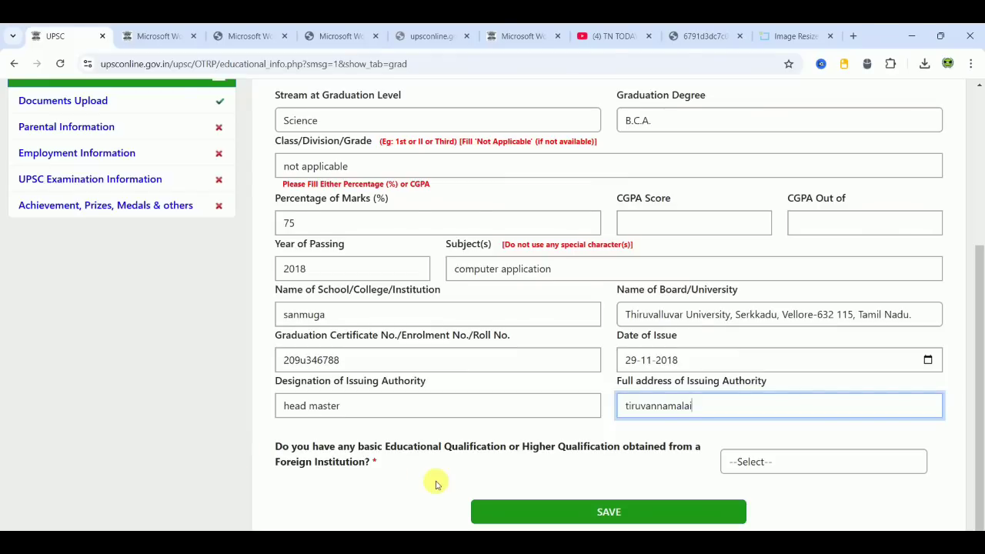
pyautogui.click(797, 462)
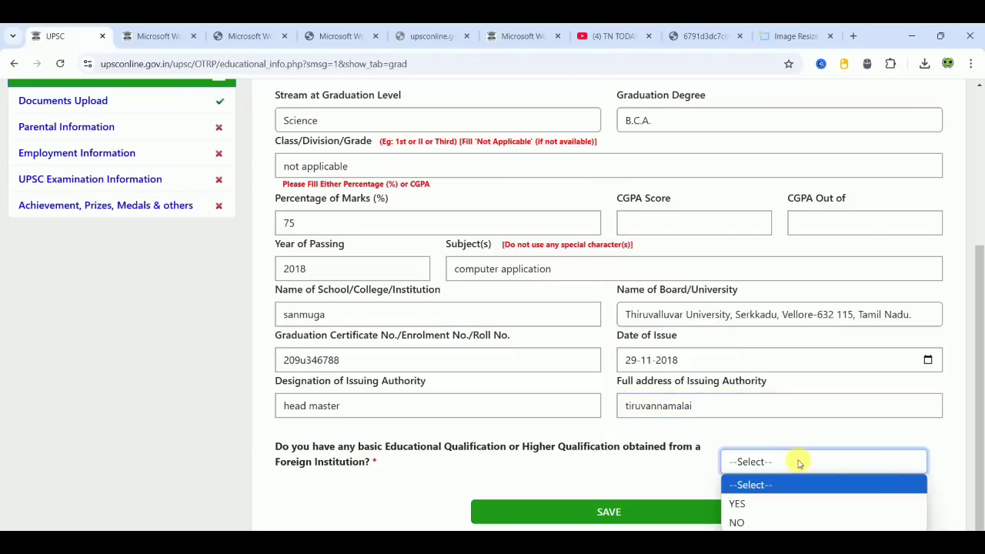
pyautogui.click(754, 523)
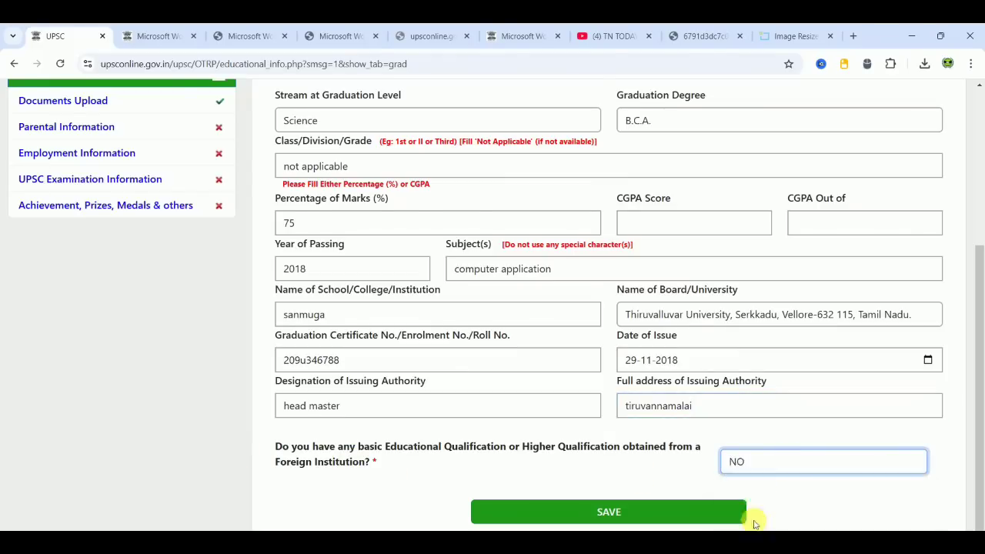
pyautogui.click(598, 511)
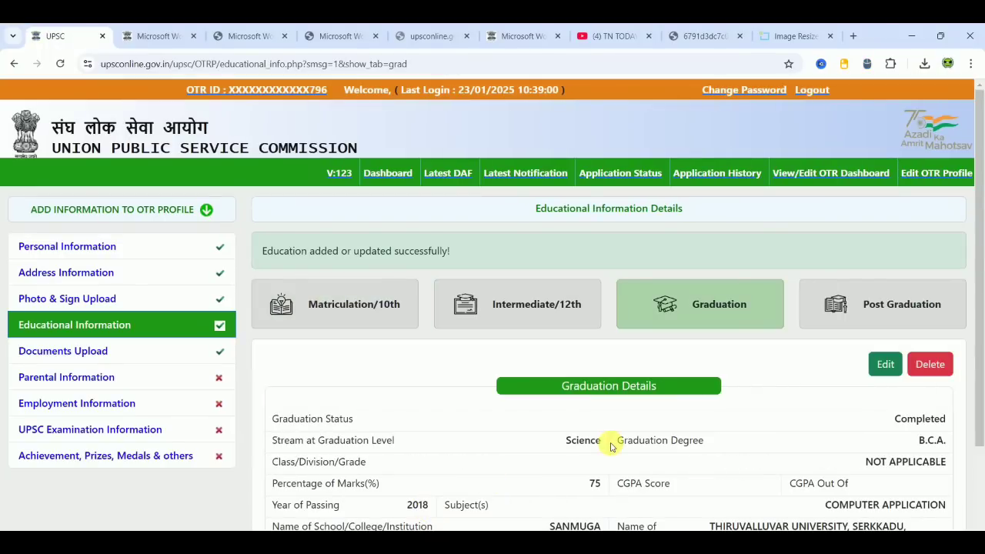
# Step: Review the saved Graduation Details summary, then go to the Documents Upload page
pyautogui.scroll(-1, 982, 401)
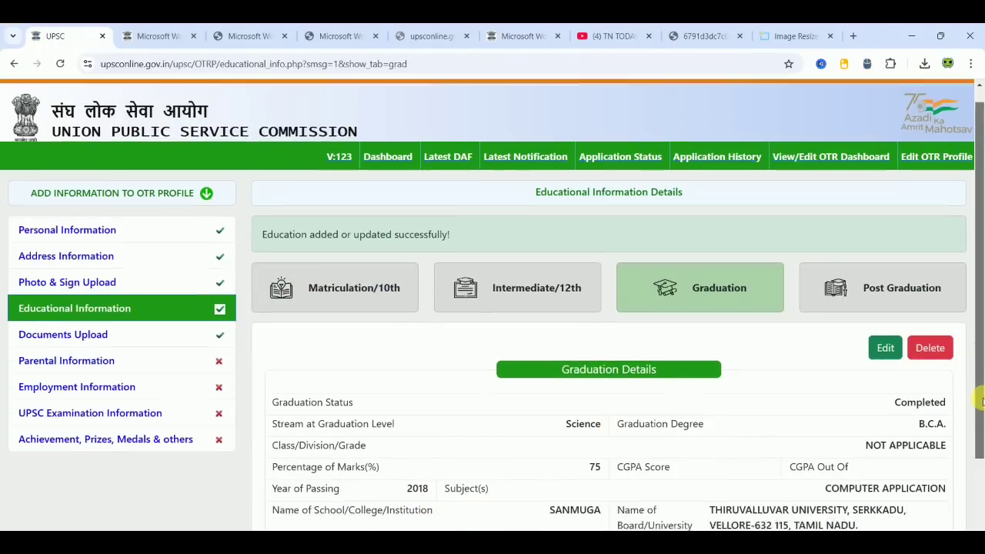
pyautogui.scroll(-2, 982, 401)
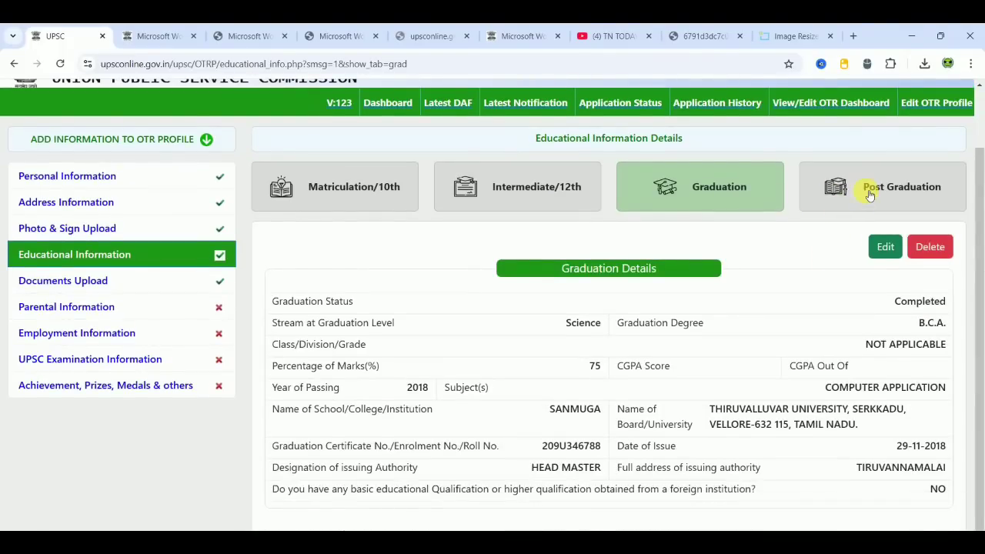
pyautogui.click(56, 281)
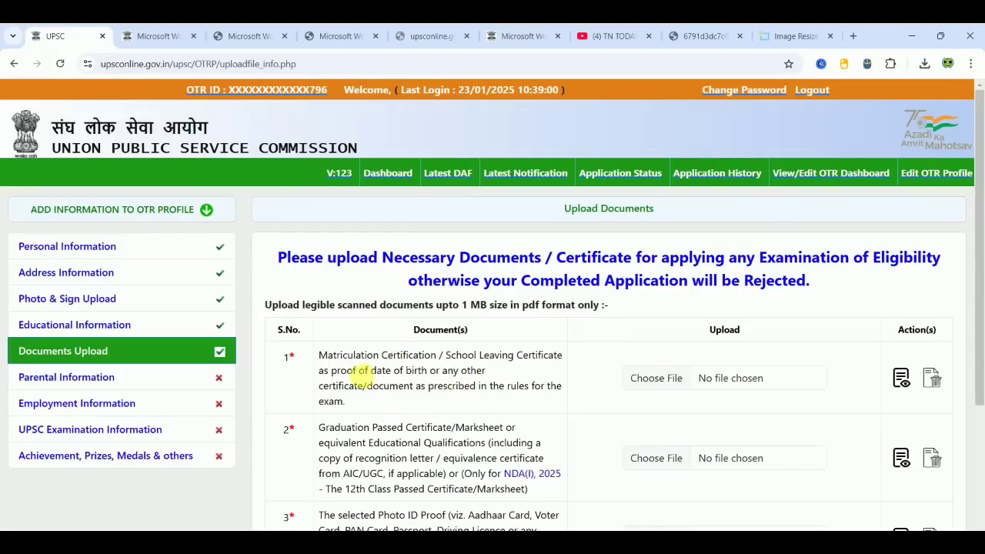
# Step: Scroll through the certificate upload table, then go to Parental Information
pyautogui.scroll(-1, 563, 382)
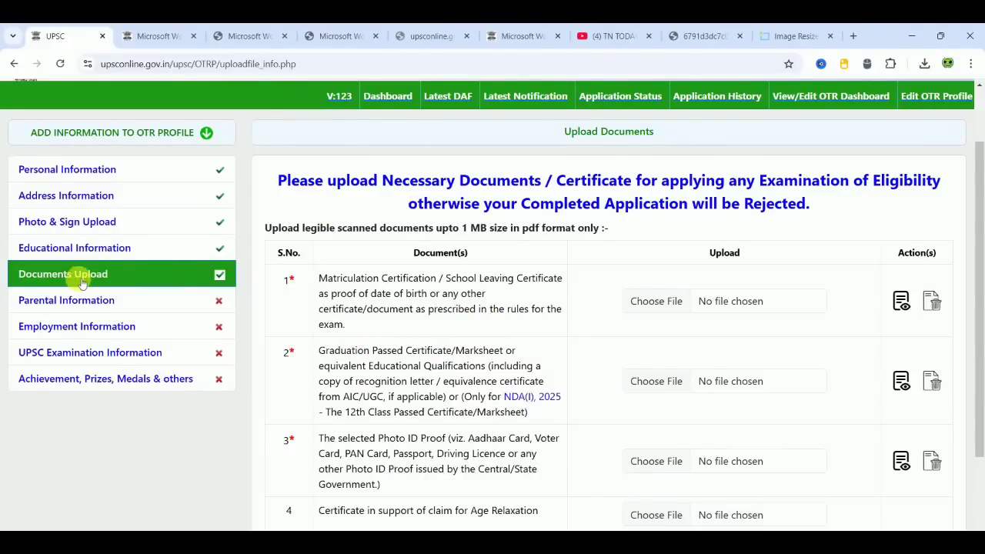
pyautogui.click(69, 300)
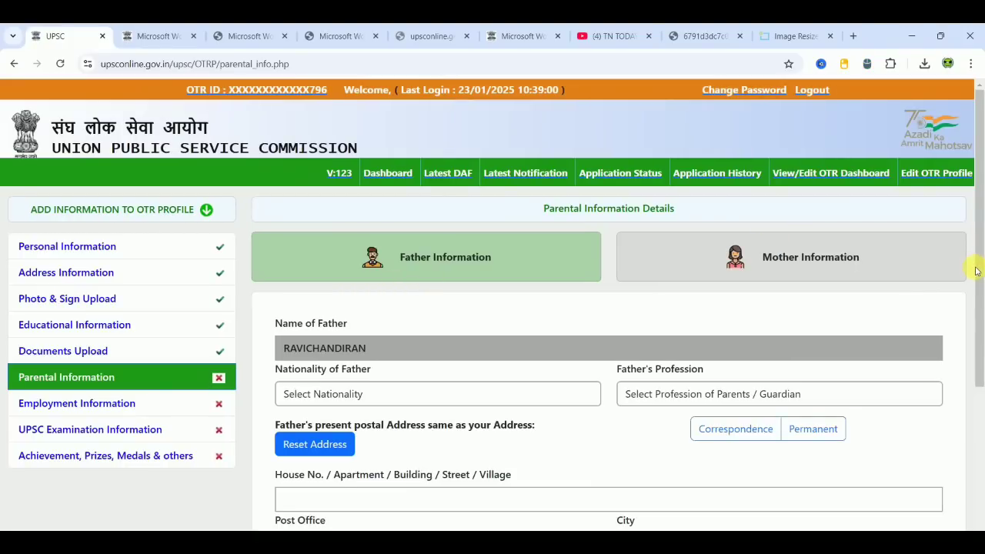
# Step: Record the father as INDIAN in Agriculture, using the candidate's permanent address
pyautogui.scroll(-2, 978, 278)
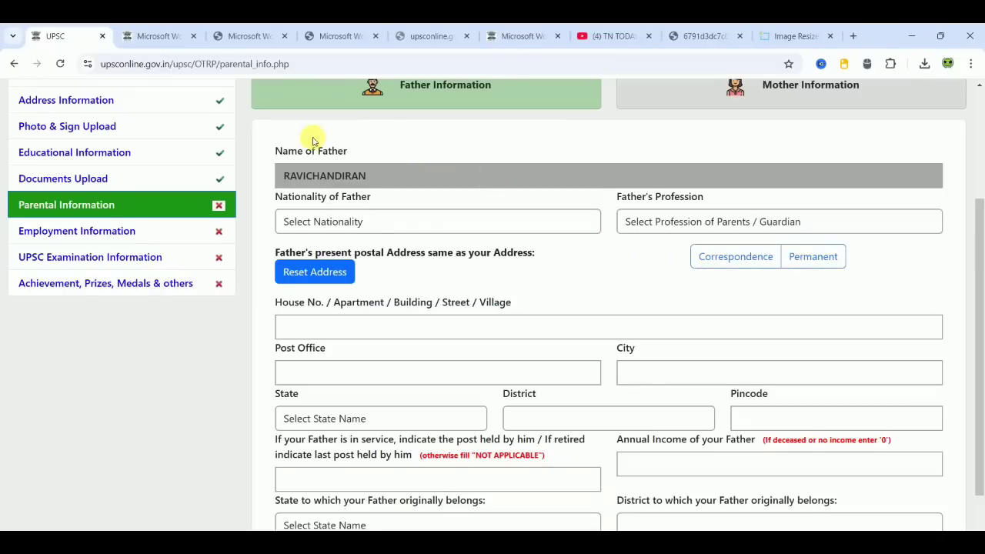
pyautogui.click(362, 222)
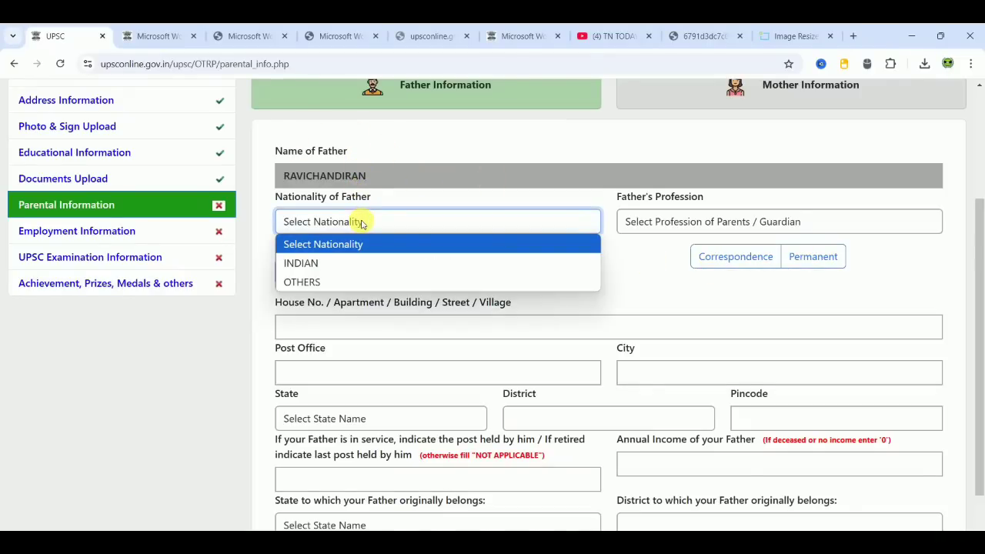
pyautogui.click(346, 263)
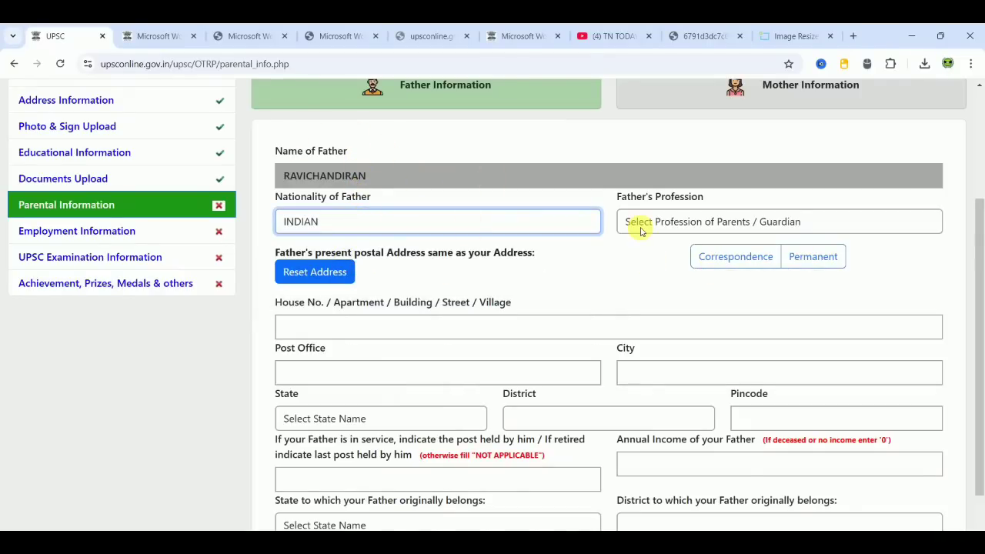
pyautogui.click(645, 231)
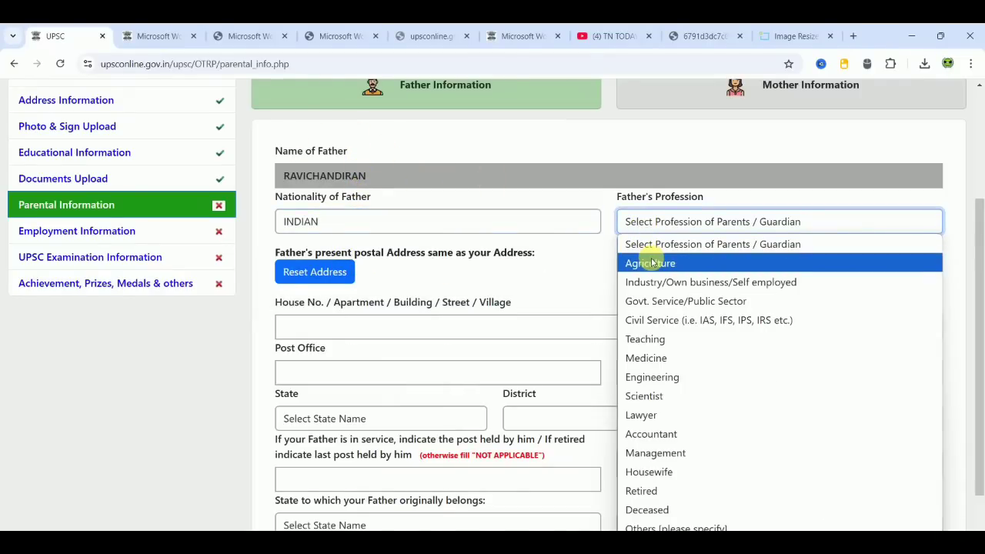
pyautogui.click(651, 263)
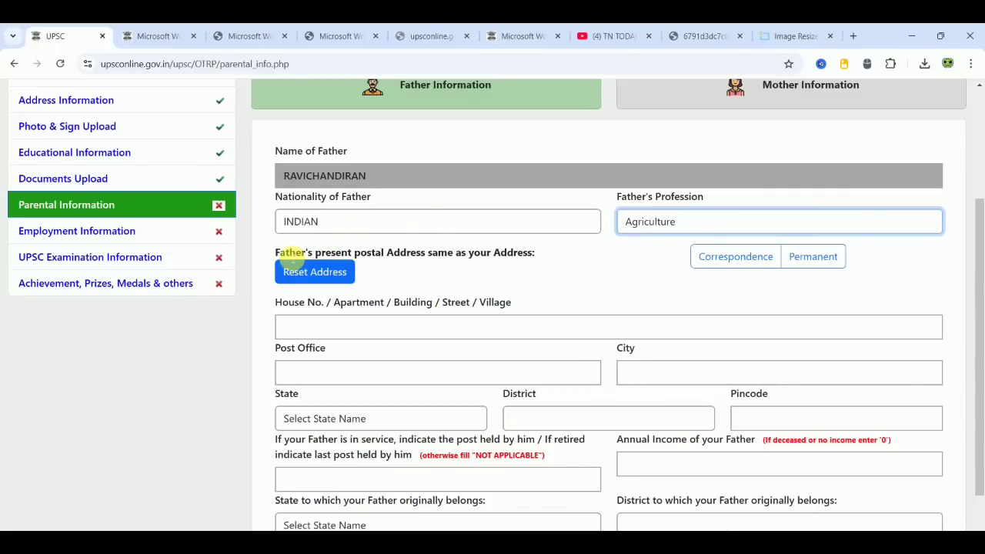
pyautogui.click(348, 276)
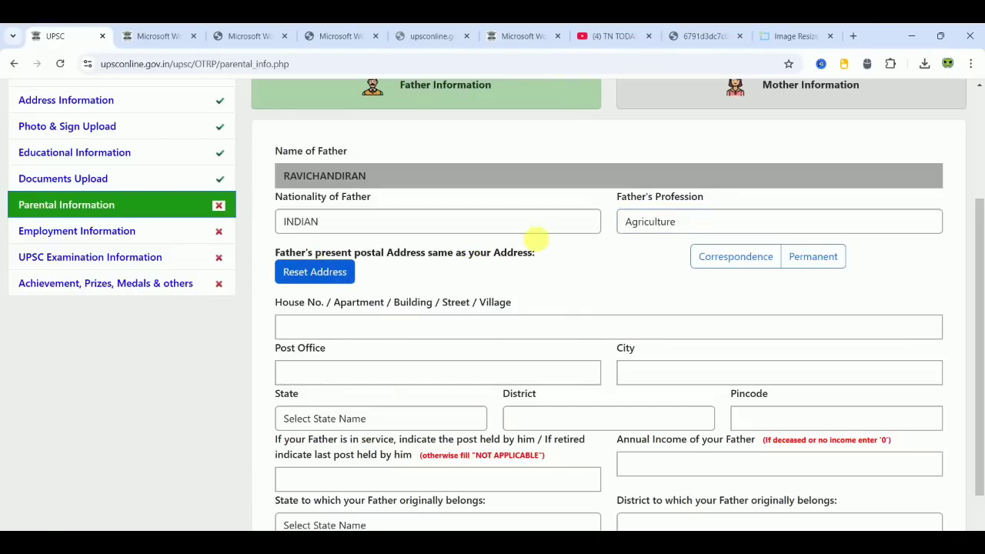
pyautogui.click(759, 258)
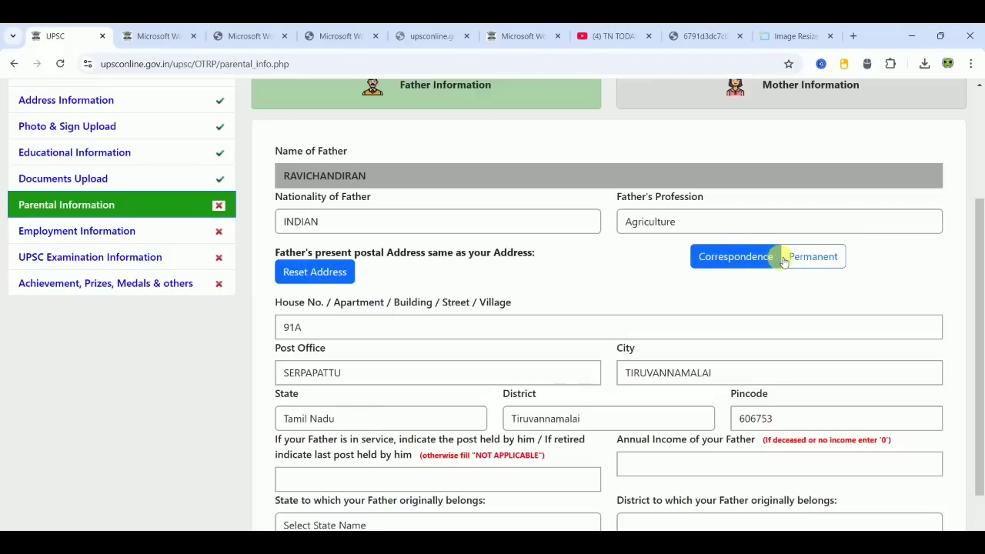
pyautogui.click(791, 258)
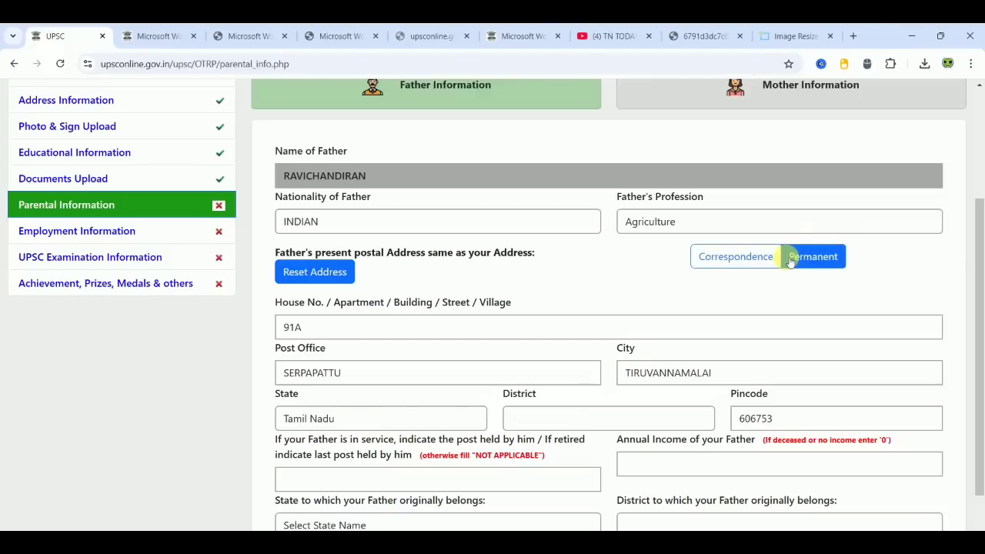
pyautogui.click(753, 106)
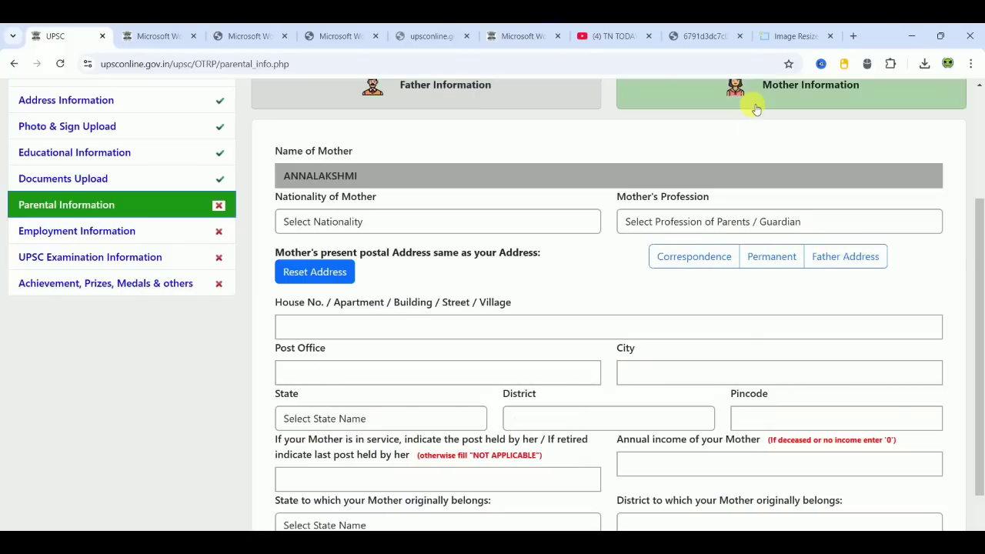
# Step: Set the mother's nationality to INDIAN and profession to Housewife, copying the correspondence address
pyautogui.click(431, 217)
pyautogui.click(371, 257)
pyautogui.click(652, 221)
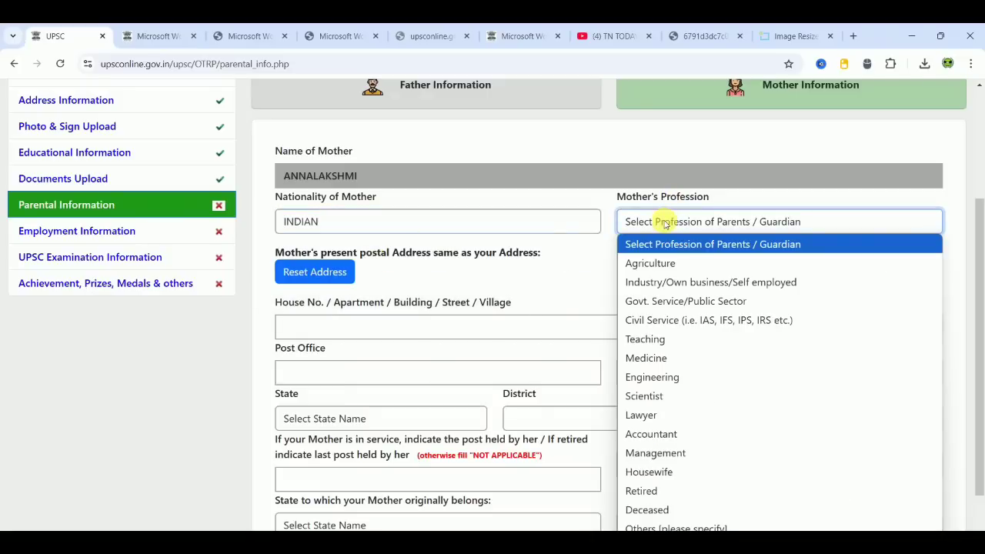
pyautogui.click(680, 470)
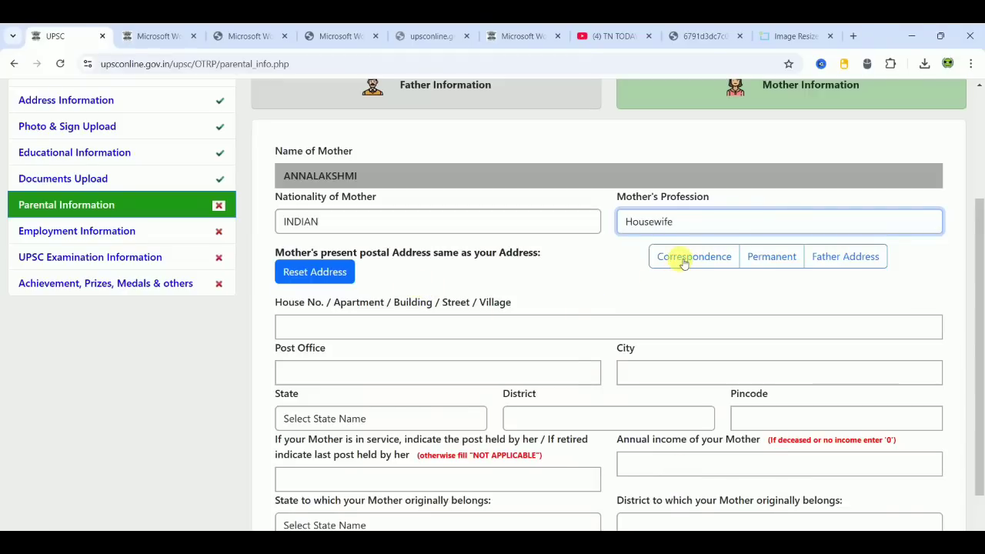
pyautogui.click(720, 258)
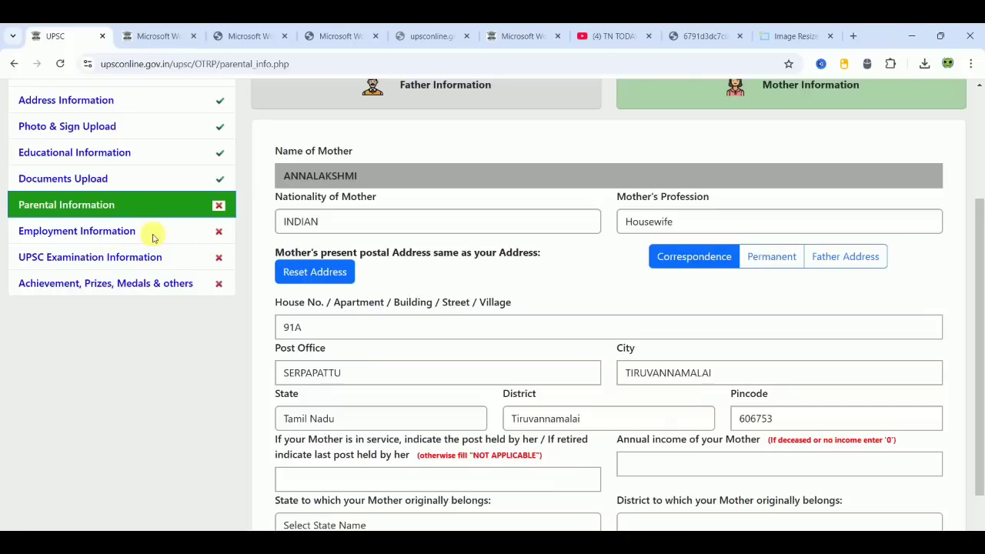
# Step: Save employment as Not Employed, answering NO to ever employed and ever self-employed
pyautogui.click(99, 233)
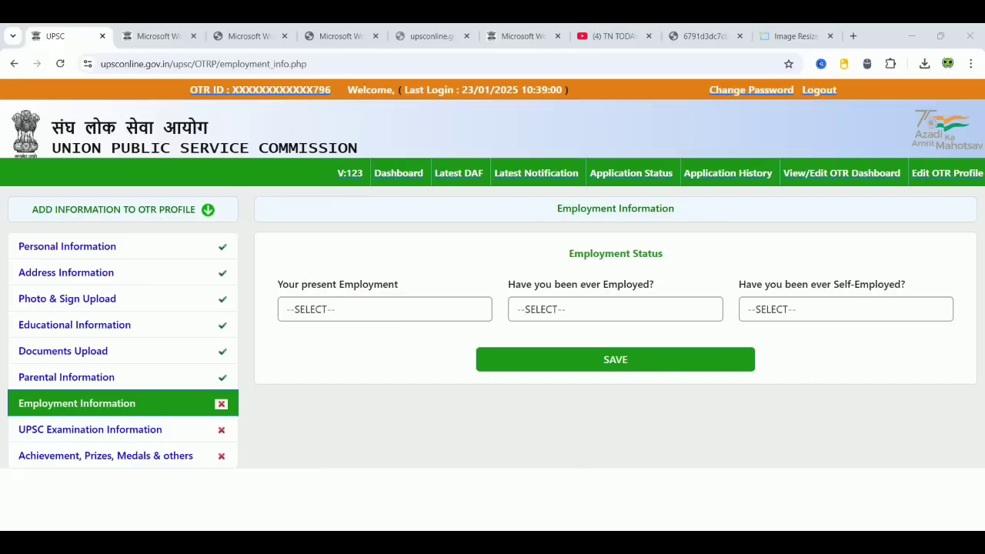
pyautogui.click(328, 316)
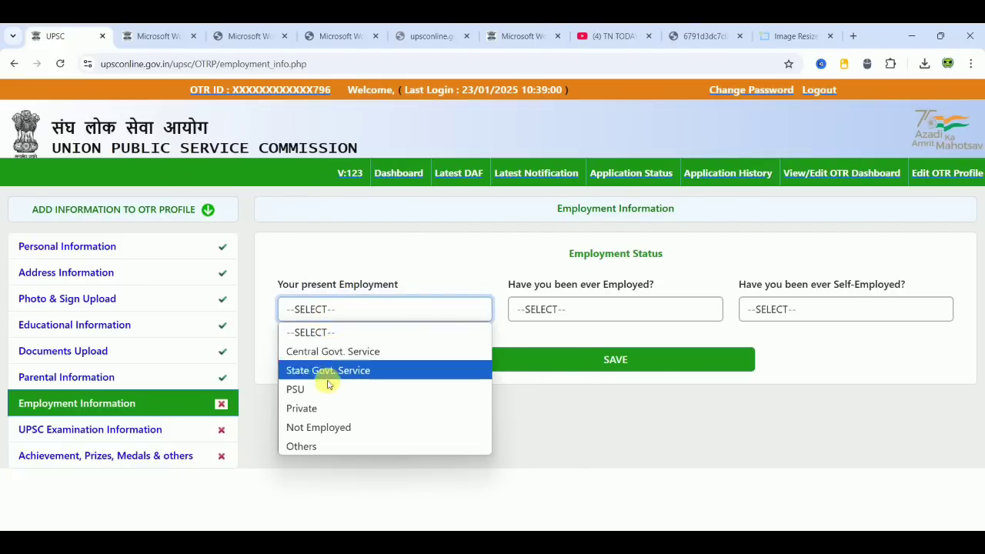
pyautogui.click(334, 425)
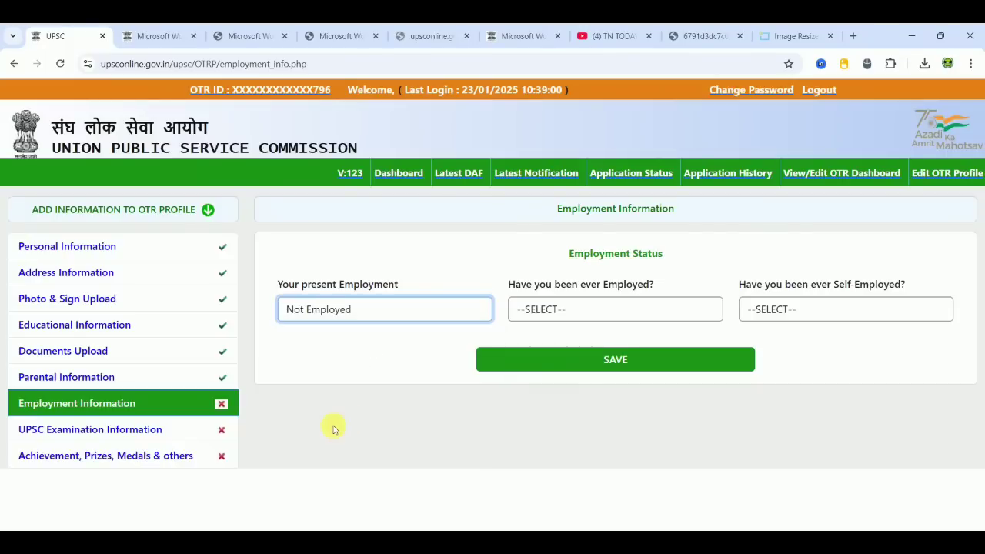
pyautogui.click(587, 317)
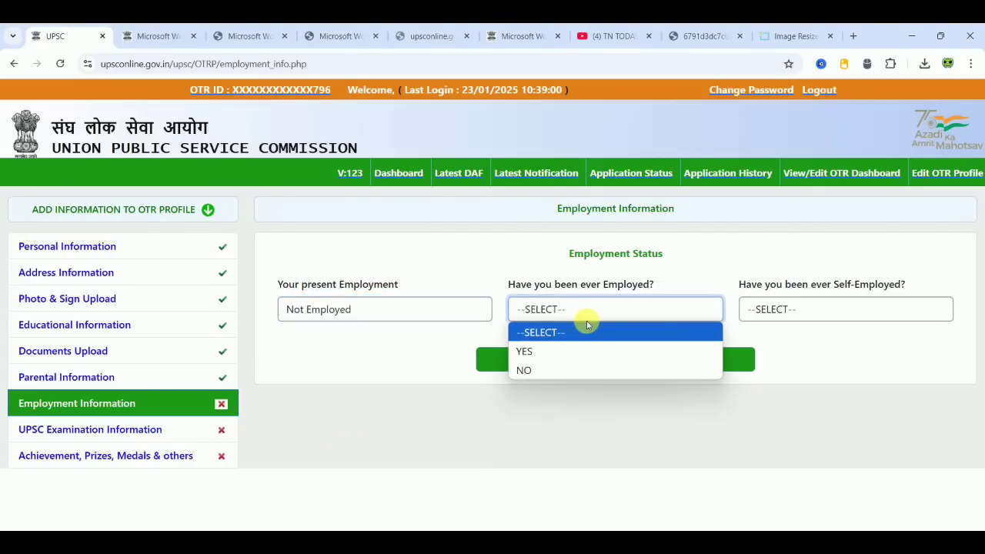
pyautogui.click(544, 352)
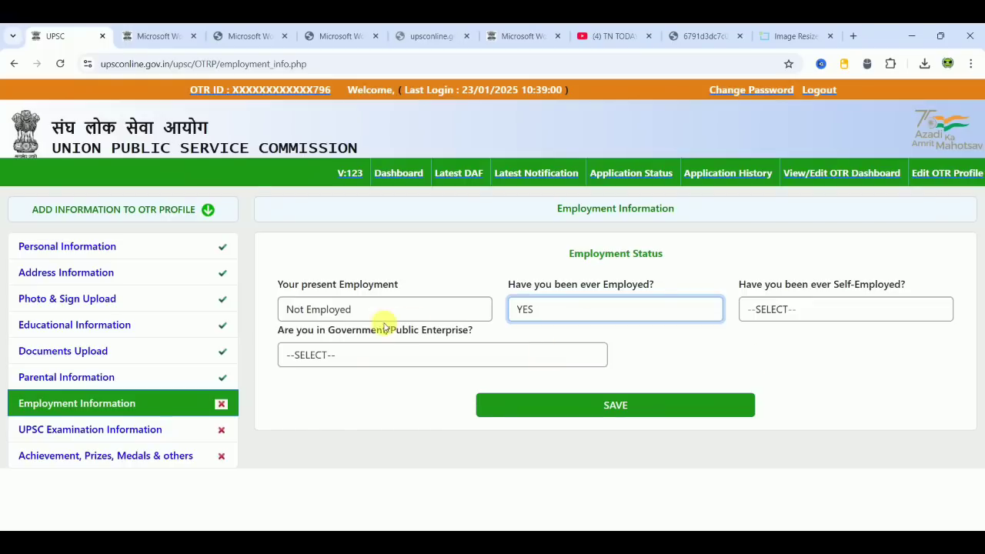
pyautogui.click(367, 355)
pyautogui.click(560, 309)
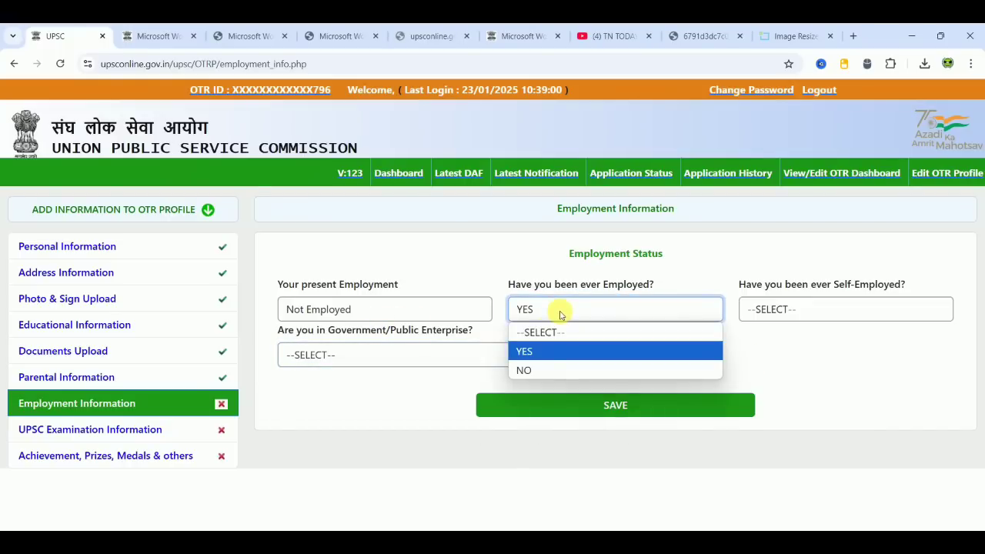
pyautogui.click(533, 370)
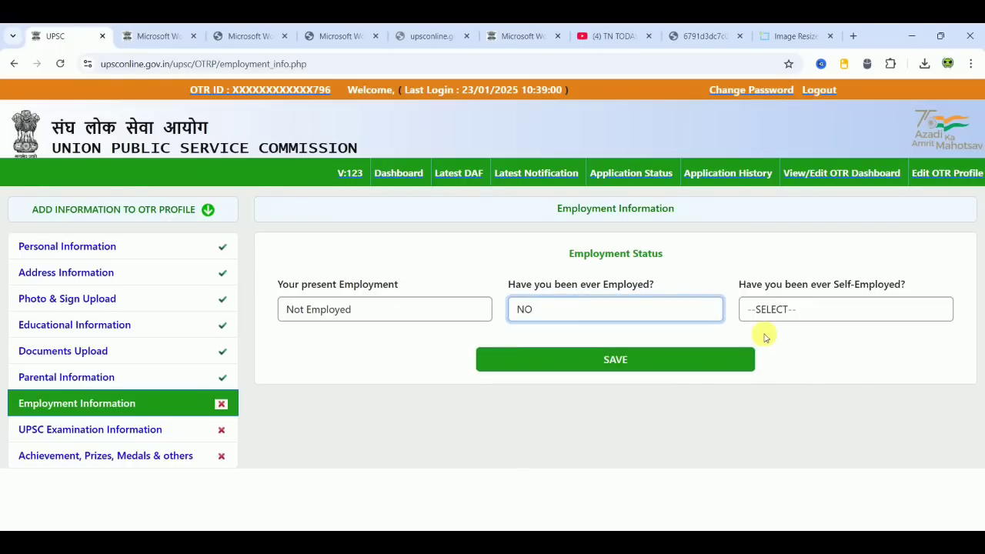
pyautogui.click(842, 310)
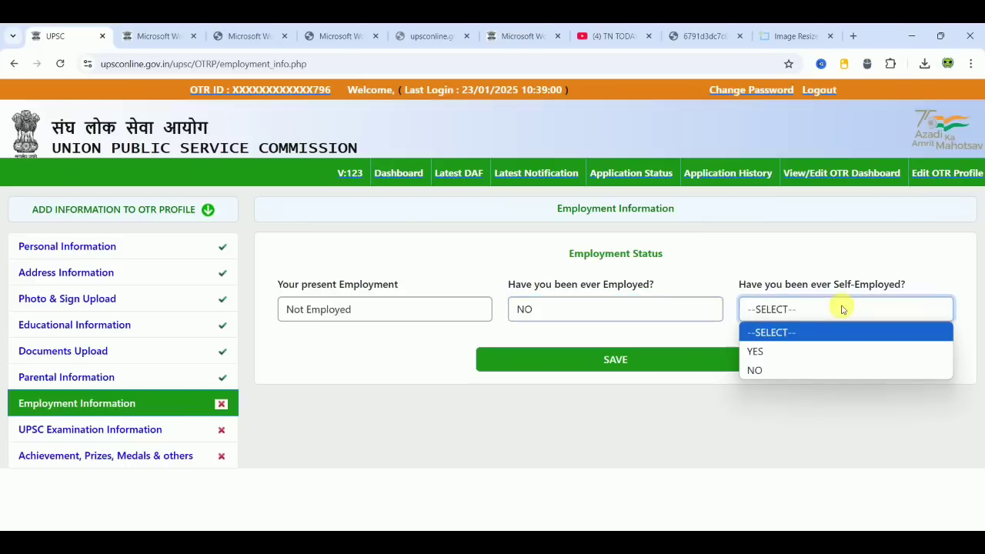
pyautogui.click(787, 350)
pyautogui.click(787, 317)
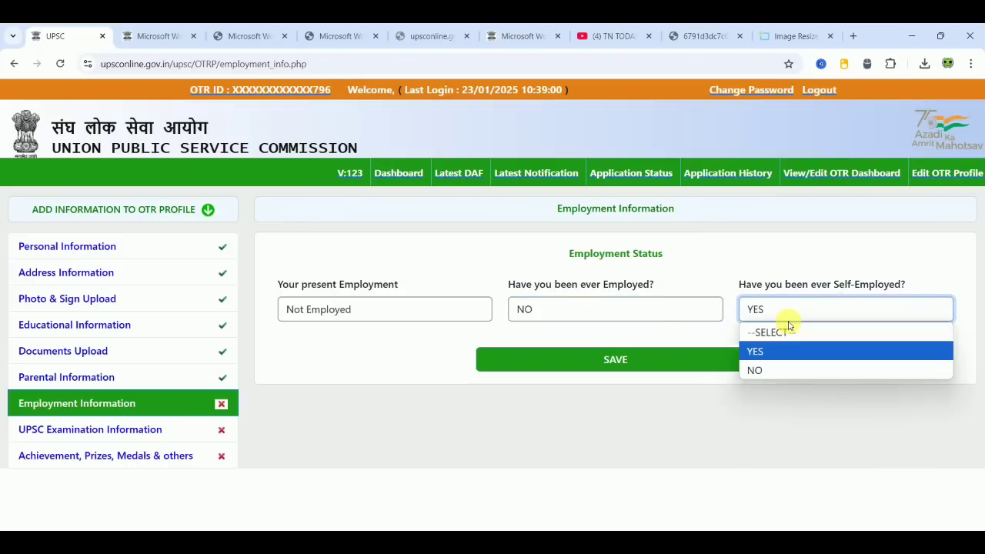
pyautogui.click(777, 370)
pyautogui.click(708, 359)
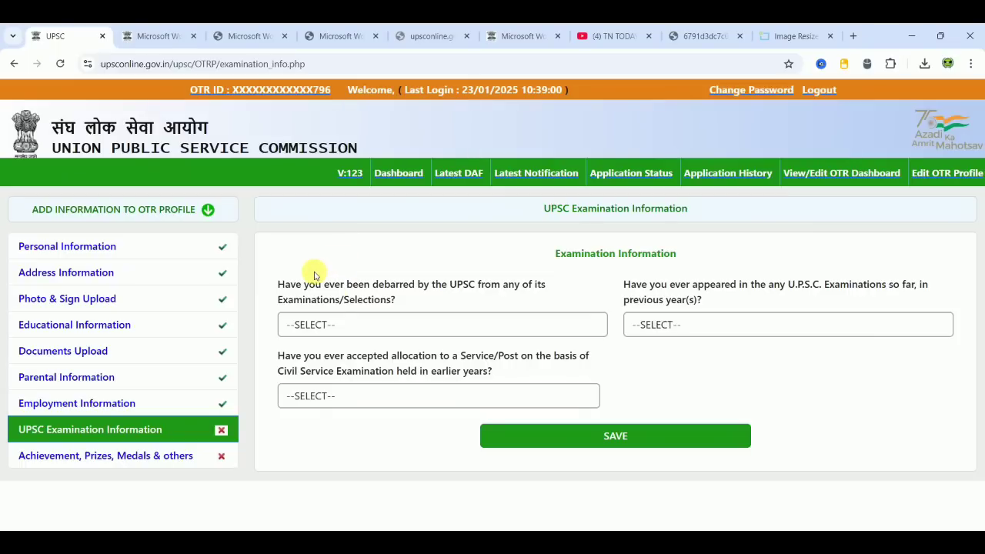
# Step: Answer NO to debarment and to having previously appeared in UPSC exams
pyautogui.click(346, 324)
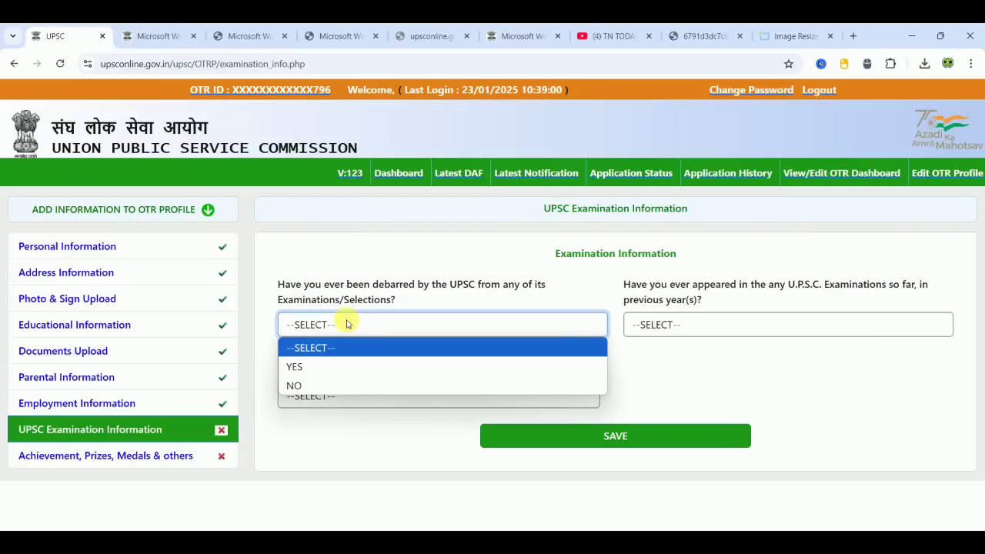
pyautogui.click(320, 385)
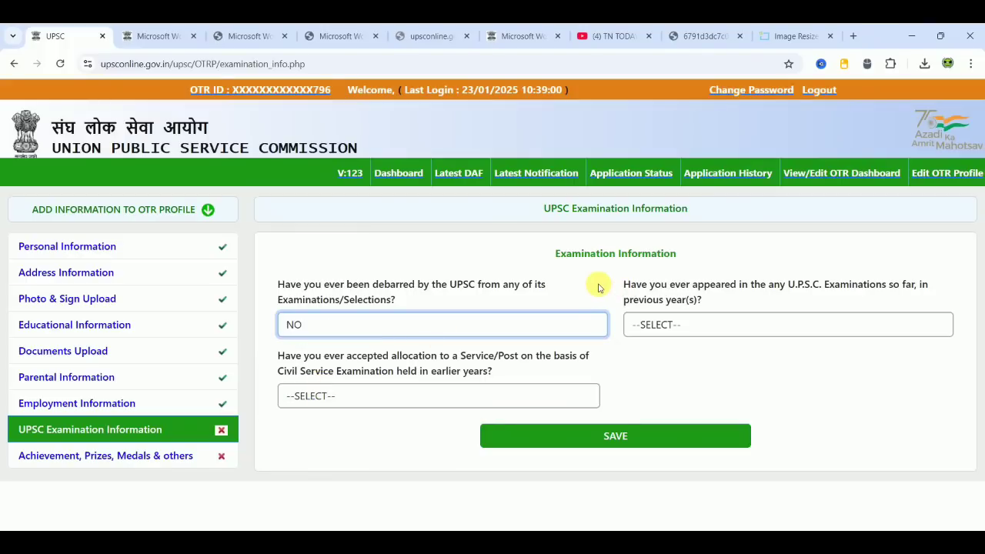
pyautogui.click(638, 323)
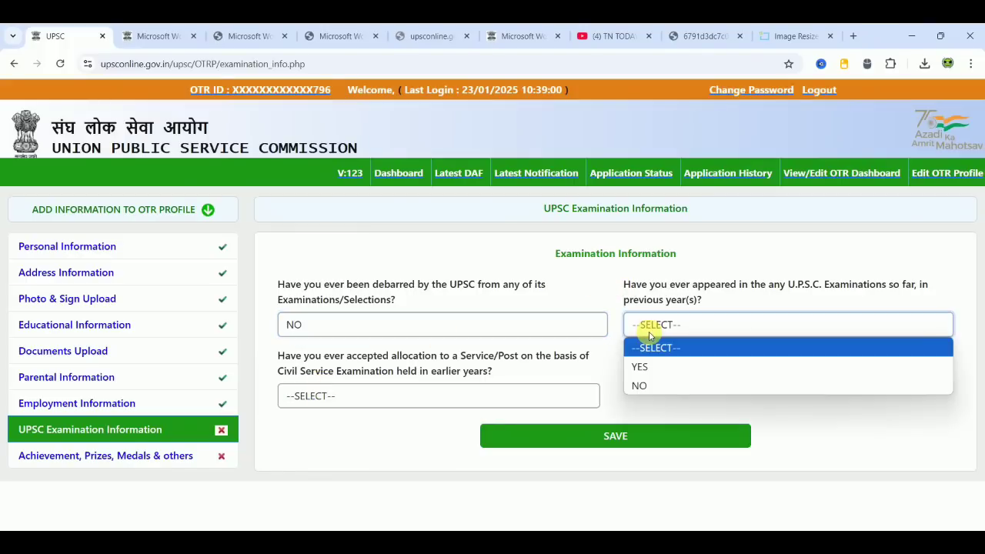
pyautogui.click(649, 364)
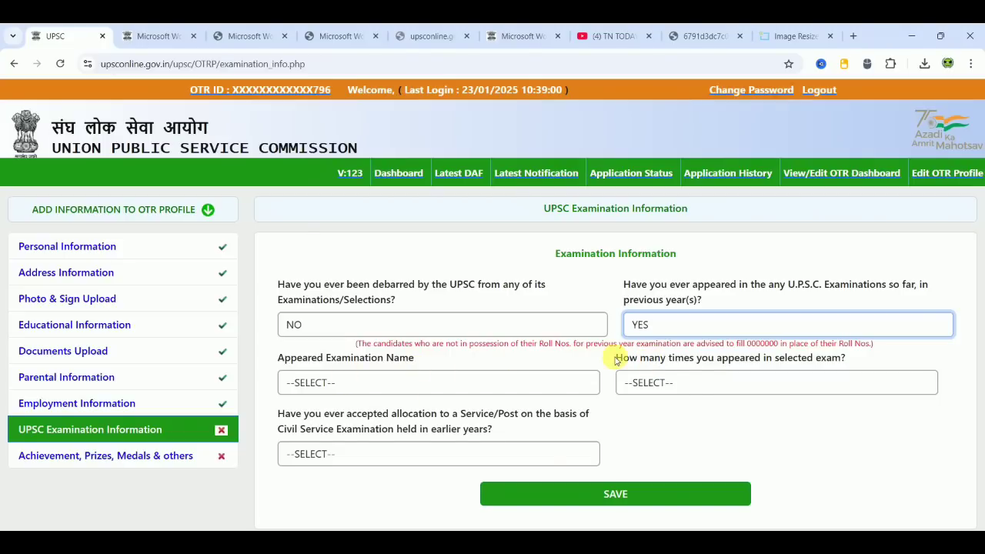
pyautogui.click(377, 452)
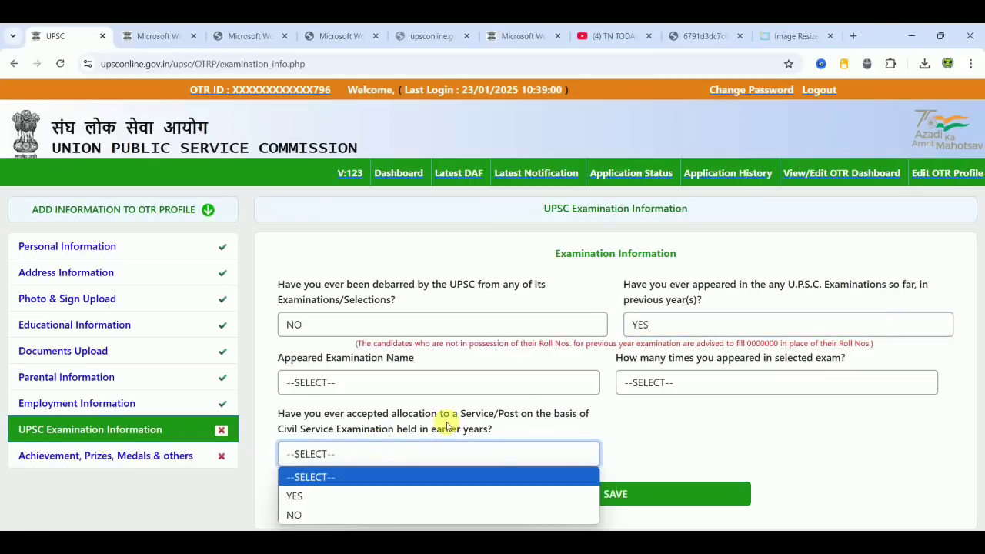
pyautogui.click(645, 417)
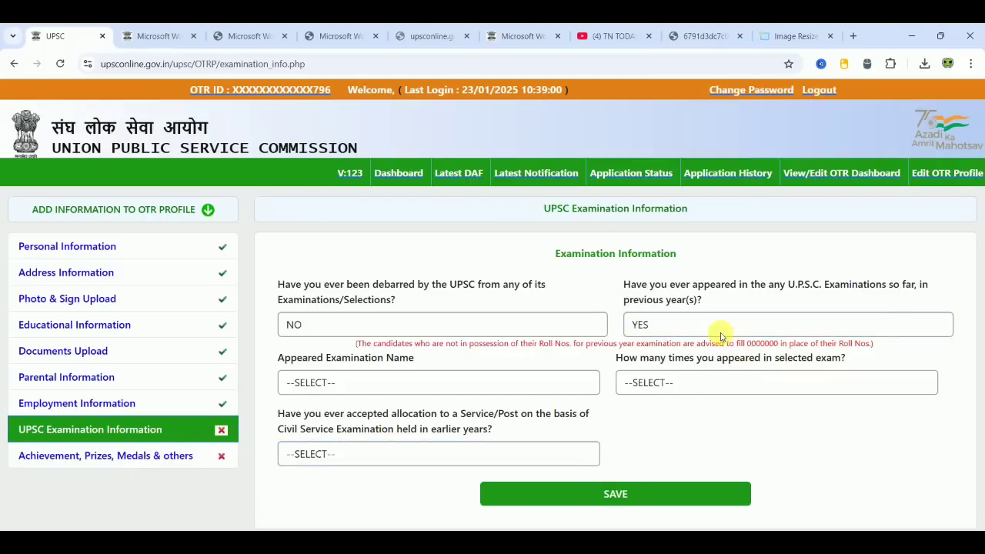
pyautogui.click(683, 319)
pyautogui.click(660, 385)
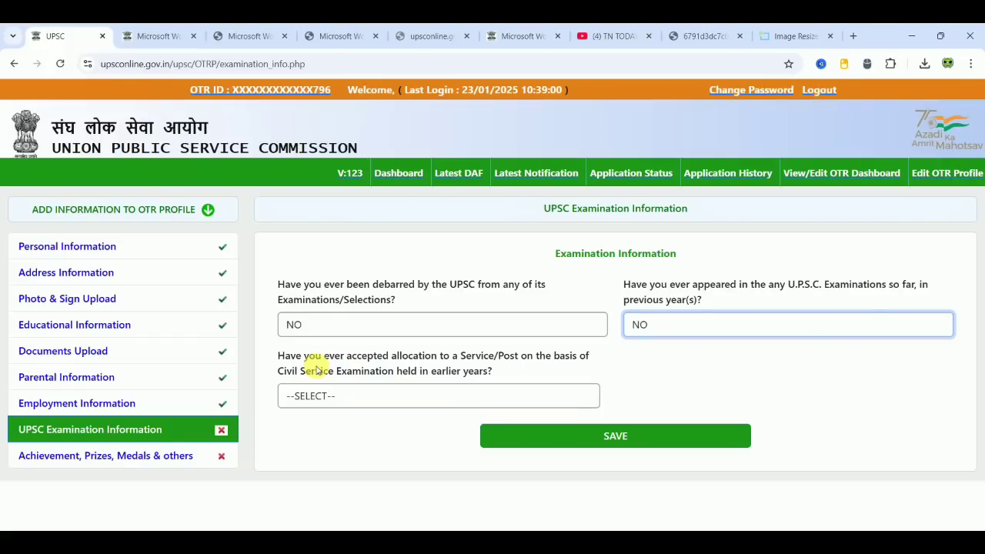
# Step: Answer NO to the Civil Service allocation question and save the examination information
pyautogui.click(332, 397)
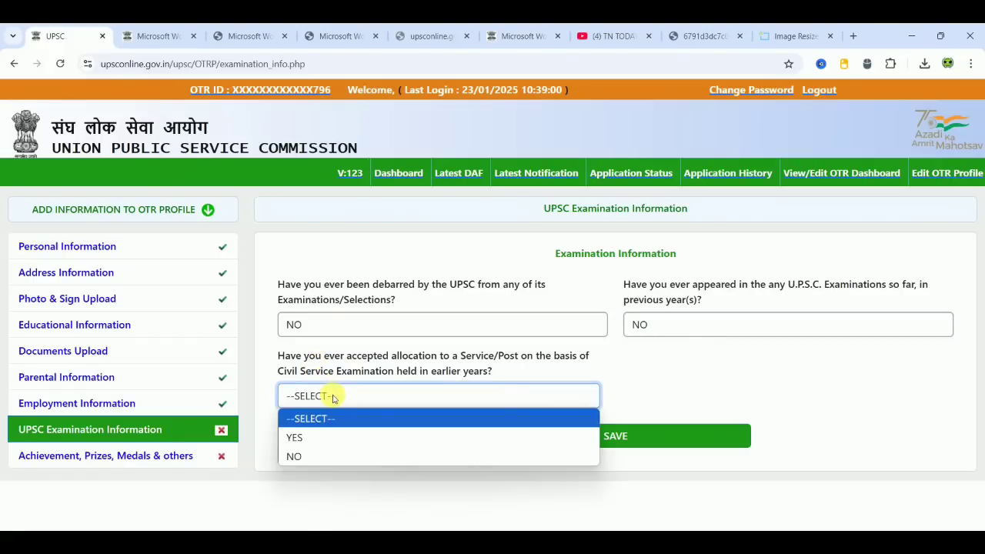
pyautogui.click(332, 437)
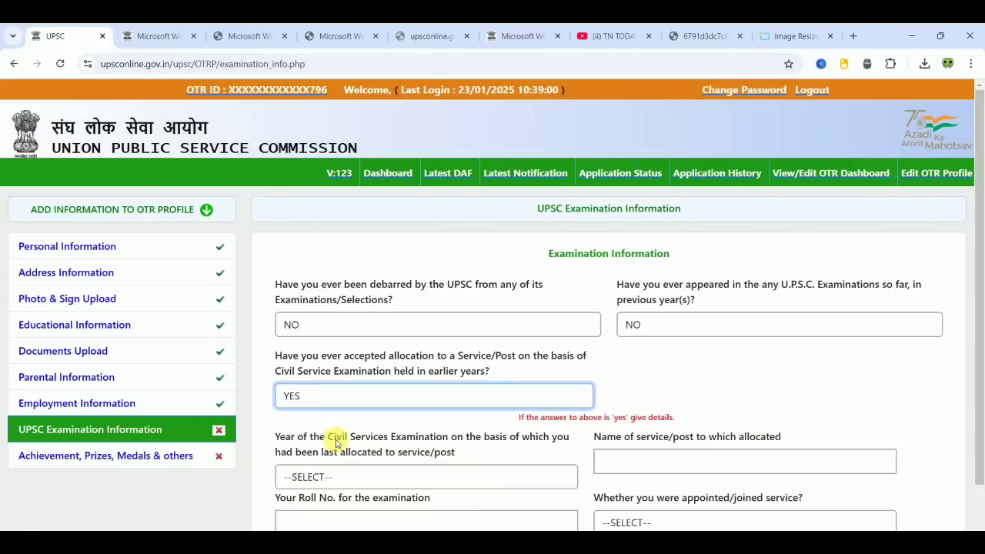
pyautogui.click(704, 404)
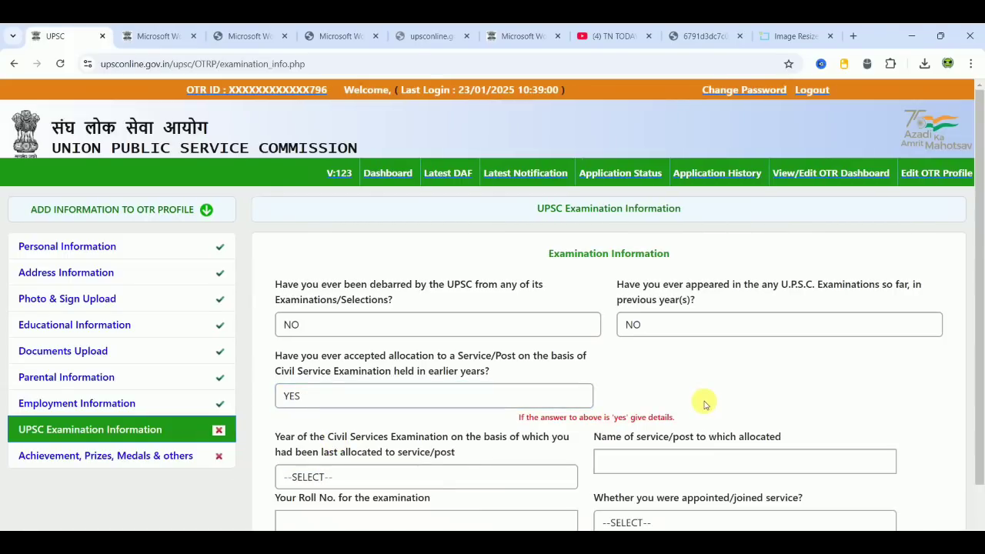
pyautogui.scroll(-2, 704, 403)
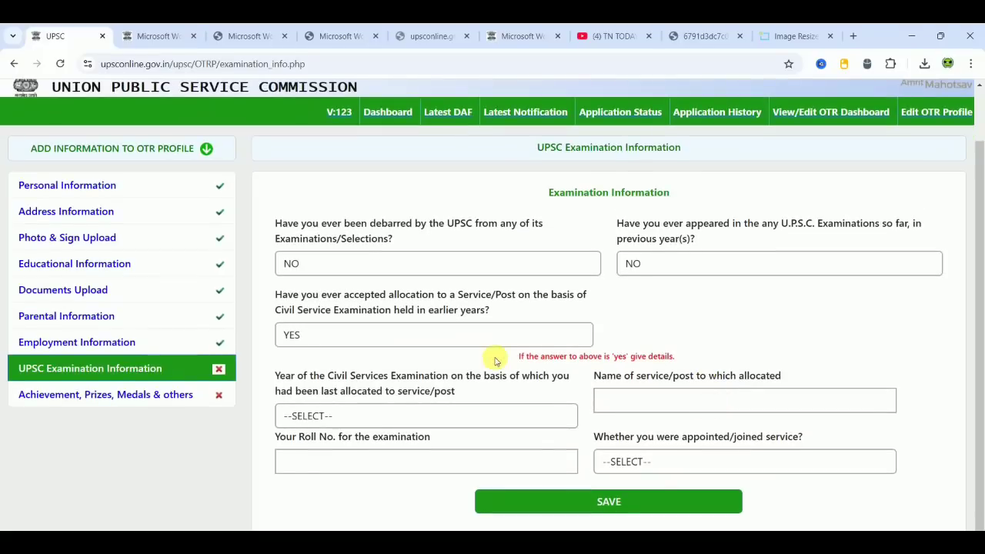
pyautogui.click(378, 328)
pyautogui.click(339, 393)
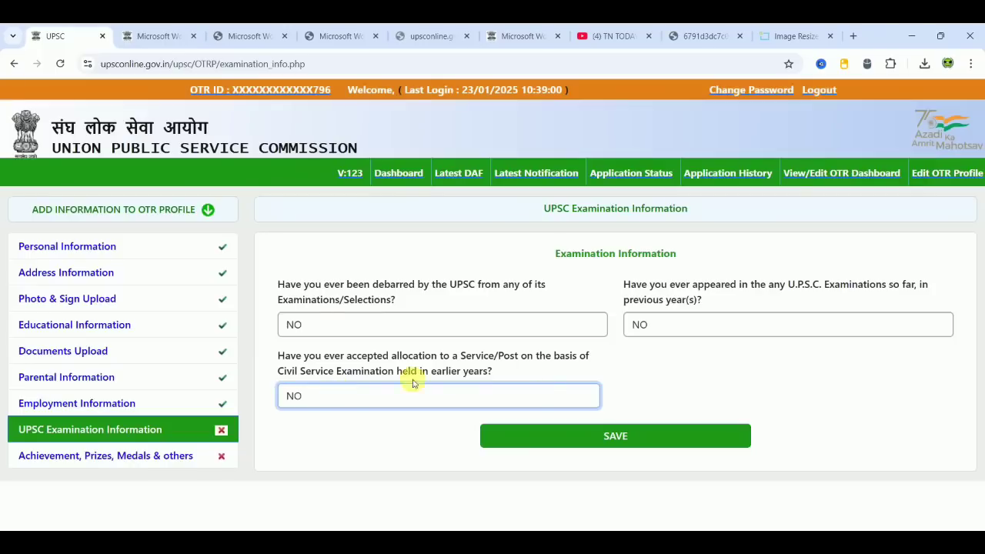
pyautogui.click(606, 437)
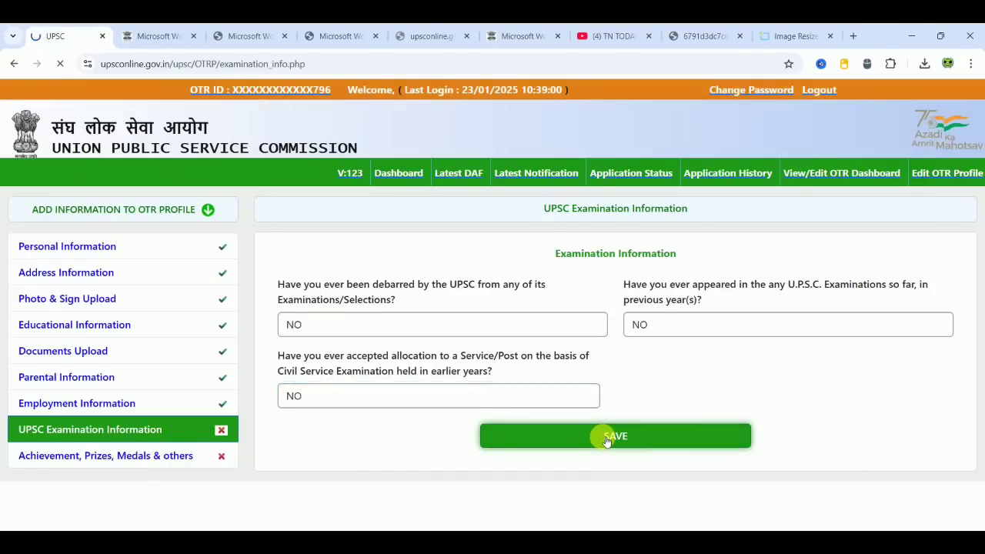
pyautogui.click(121, 457)
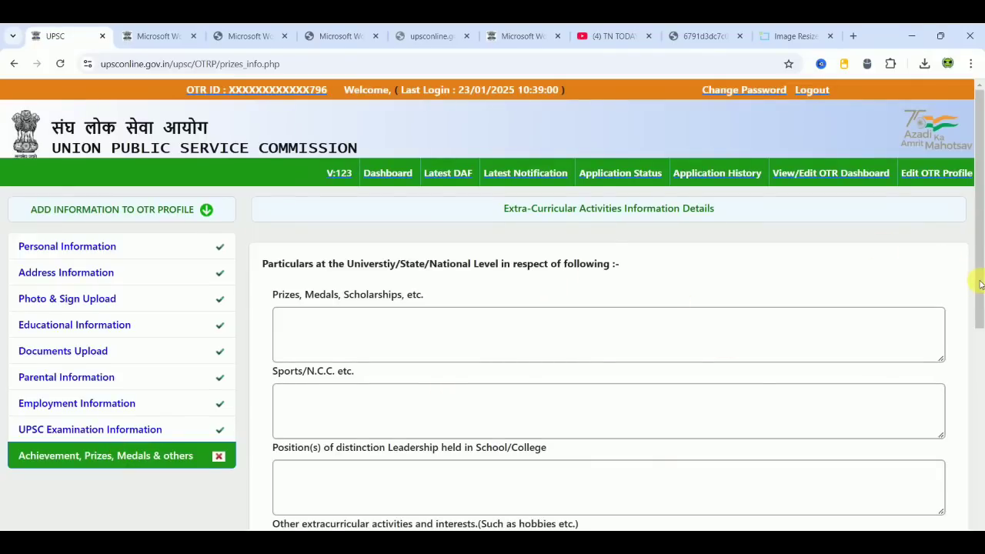
# Step: Answer NO to whether the family owns the listed assets, leaving prizes and activities blank
pyautogui.moveTo(981, 285)
pyautogui.mouseDown()
pyautogui.moveTo(978, 430)
pyautogui.moveTo(981, 291)
pyautogui.mouseUp()
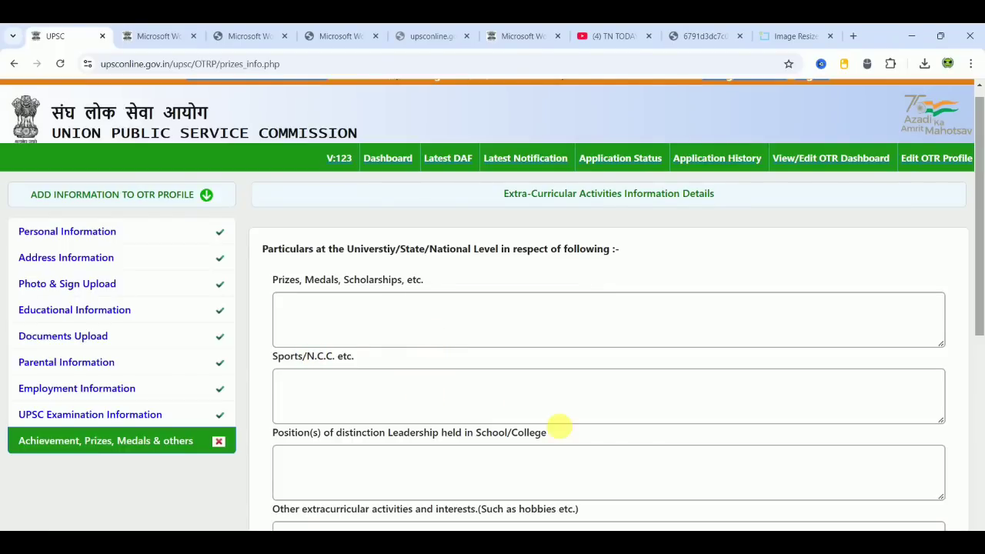
pyautogui.moveTo(977, 300); pyautogui.dragTo(977, 396)
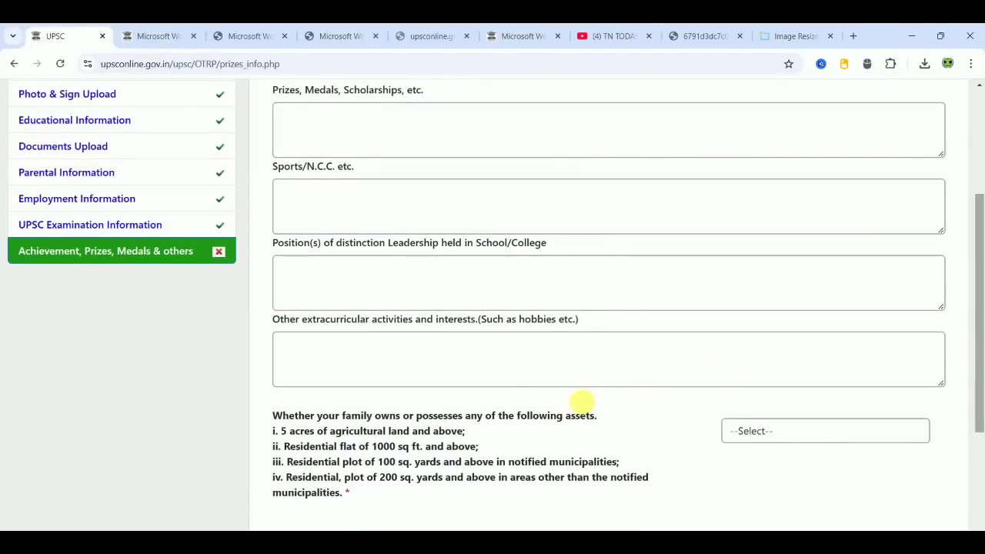
pyautogui.click(652, 439)
pyautogui.press('Down')
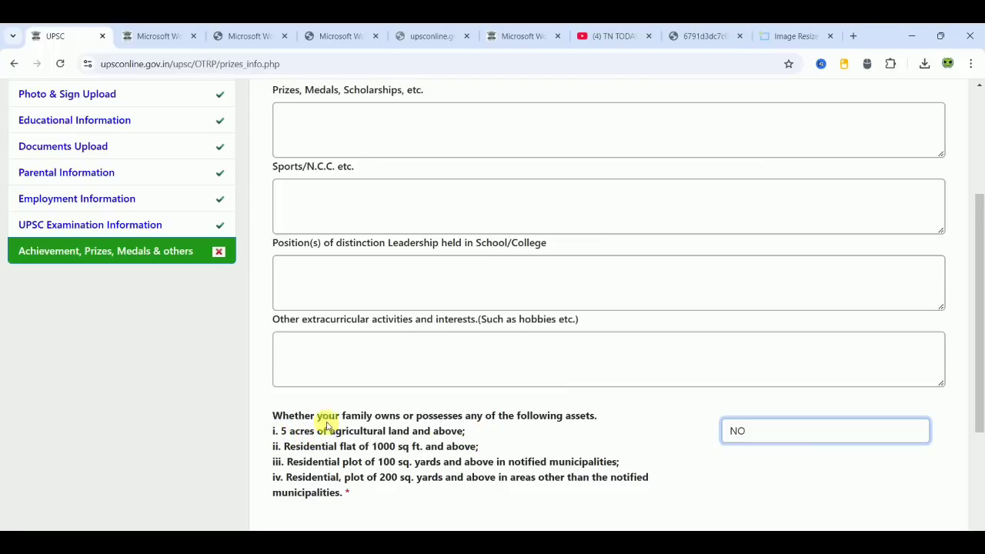
pyautogui.click(784, 434)
pyautogui.click(764, 490)
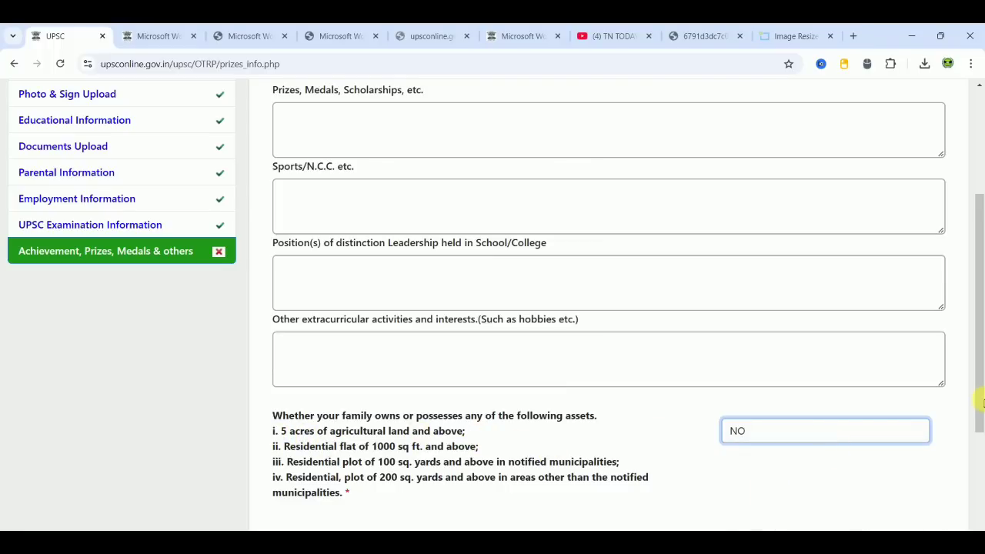
# Step: Choose Tamil as the Read Only and Speak Only languages
pyautogui.moveTo(979, 405); pyautogui.dragTo(980, 525)
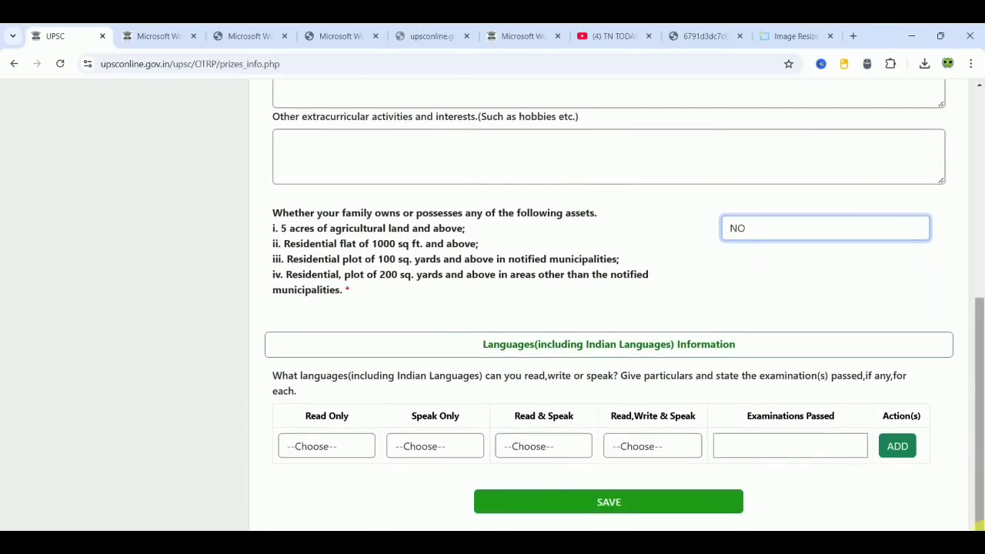
pyautogui.click(327, 444)
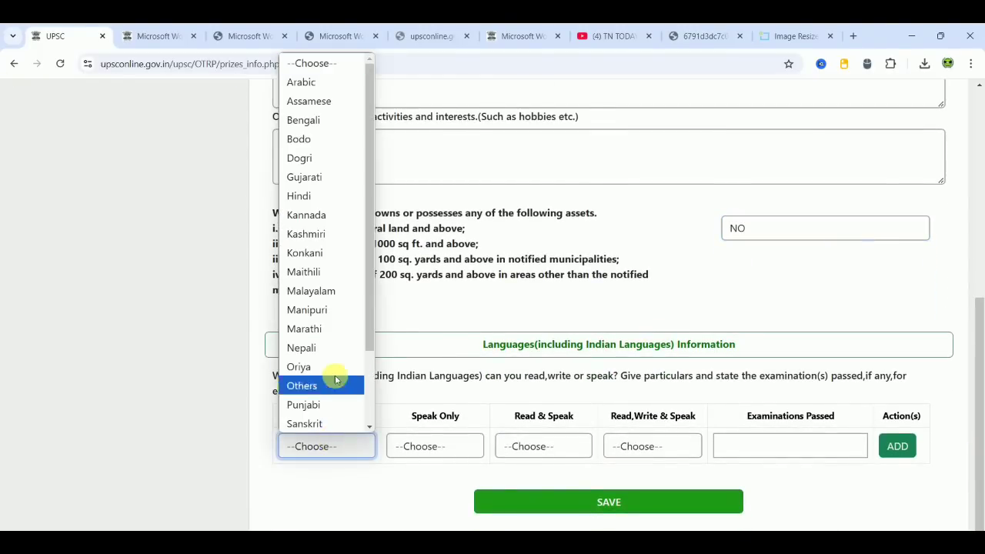
pyautogui.press('t')
pyautogui.press('Return')
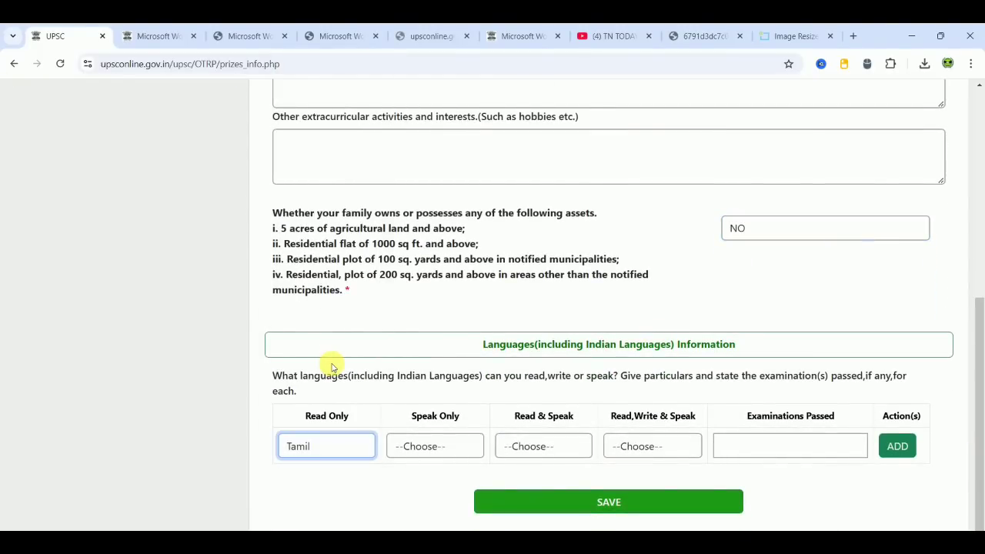
pyautogui.click(433, 446)
pyautogui.press('t')
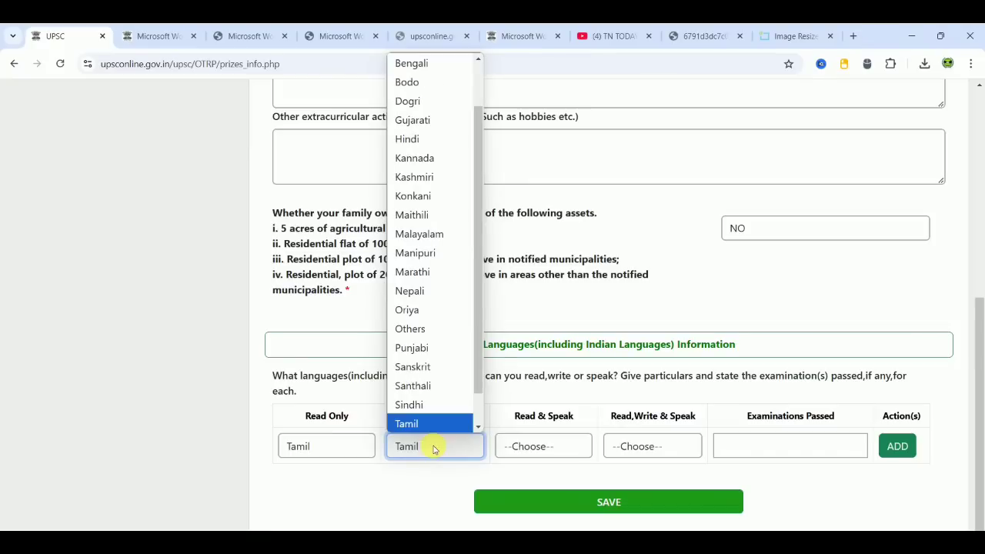
pyautogui.press('Return')
# Step: Choose Tamil for the Read & Speak and Read,Write & Speak languages
pyautogui.click(538, 447)
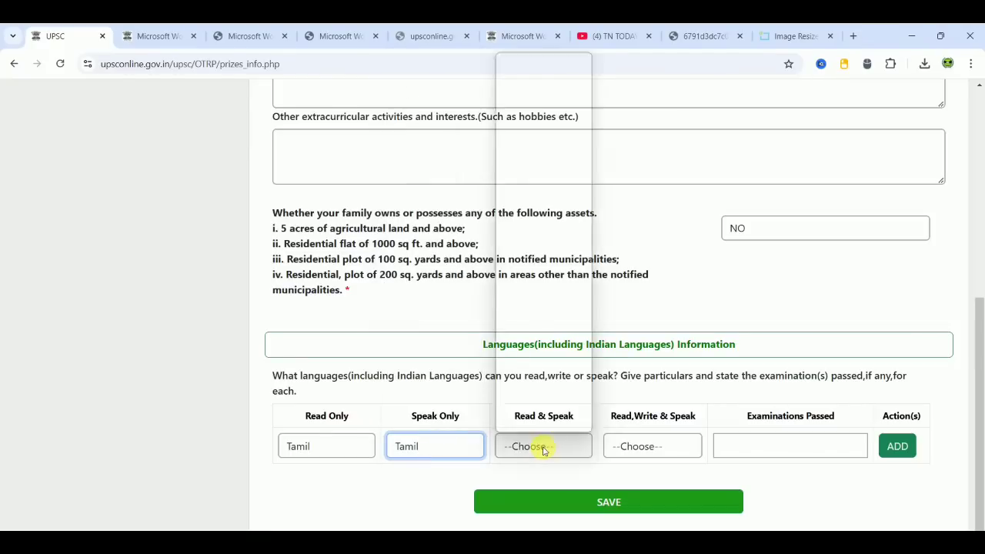
pyautogui.press('t')
pyautogui.press('Return')
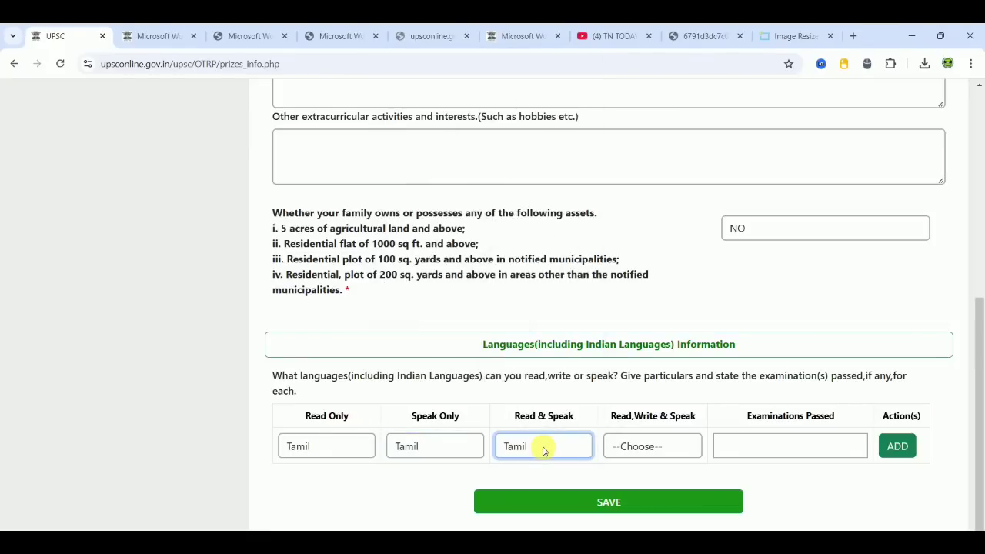
pyautogui.click(626, 448)
pyautogui.press('t')
pyautogui.press('Return')
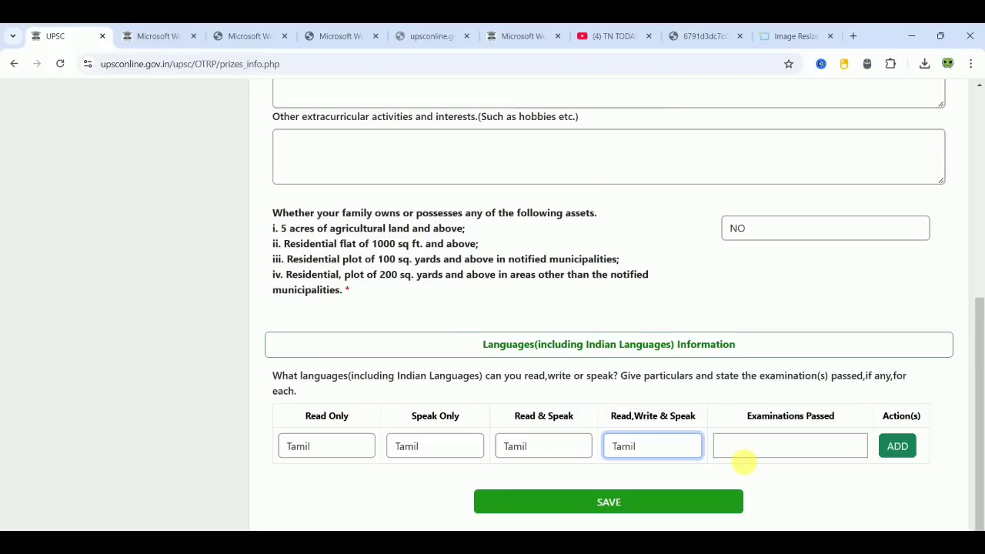
pyautogui.press('Tab')
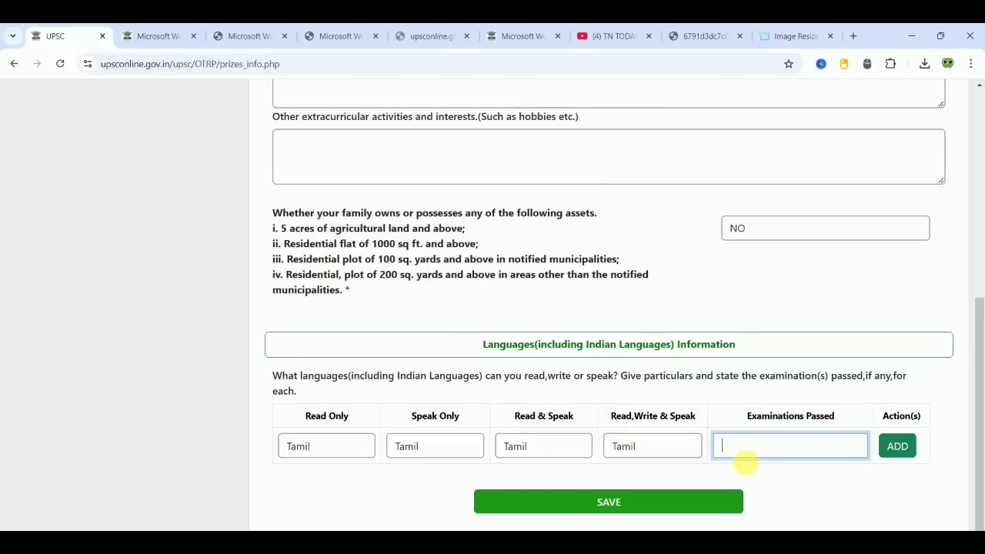
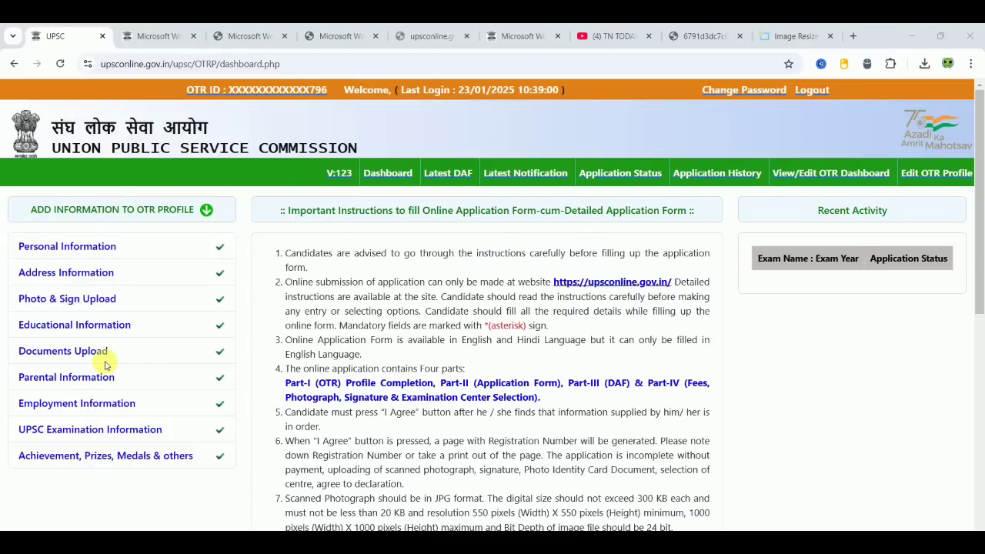
# Step: Accept the 2025 application instructions and tick the Part-I profile declaration with I Agree
pyautogui.click(515, 173)
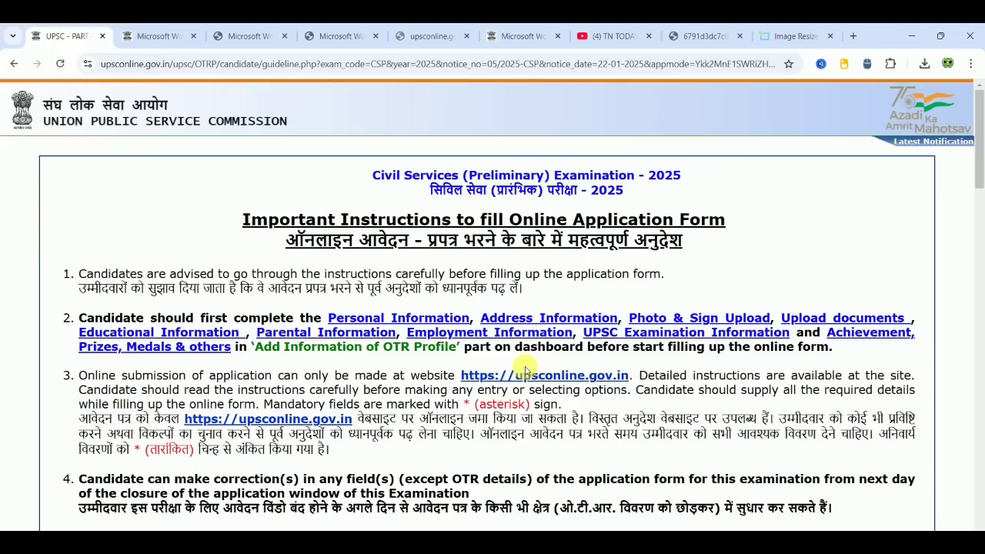
pyautogui.moveTo(978, 186); pyautogui.dragTo(979, 531)
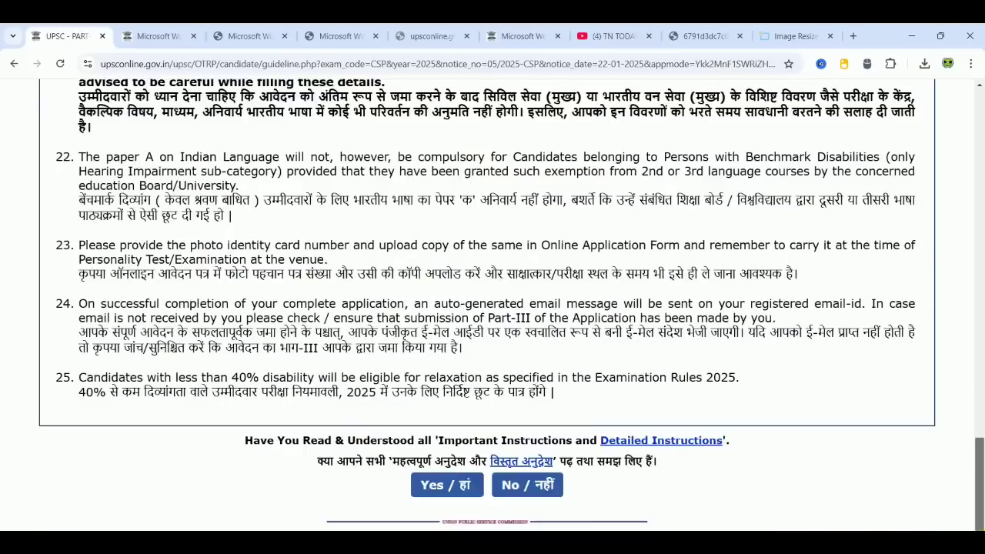
pyautogui.click(449, 482)
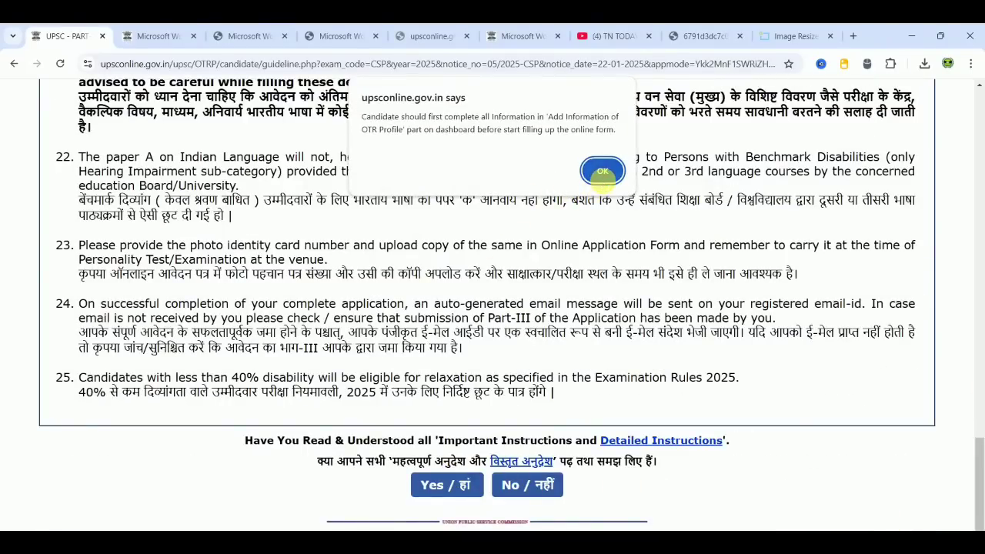
pyautogui.click(599, 184)
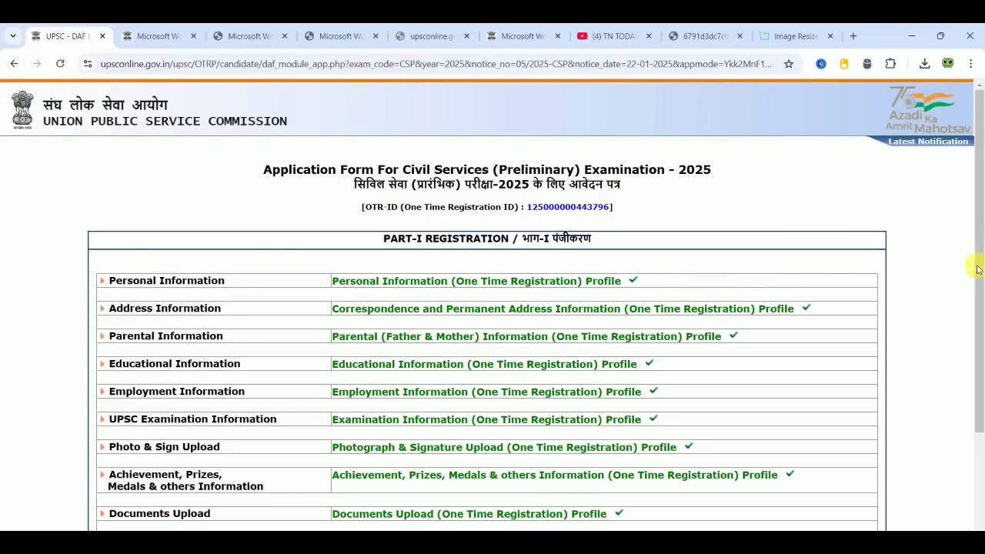
pyautogui.moveTo(975, 266); pyautogui.dragTo(979, 374)
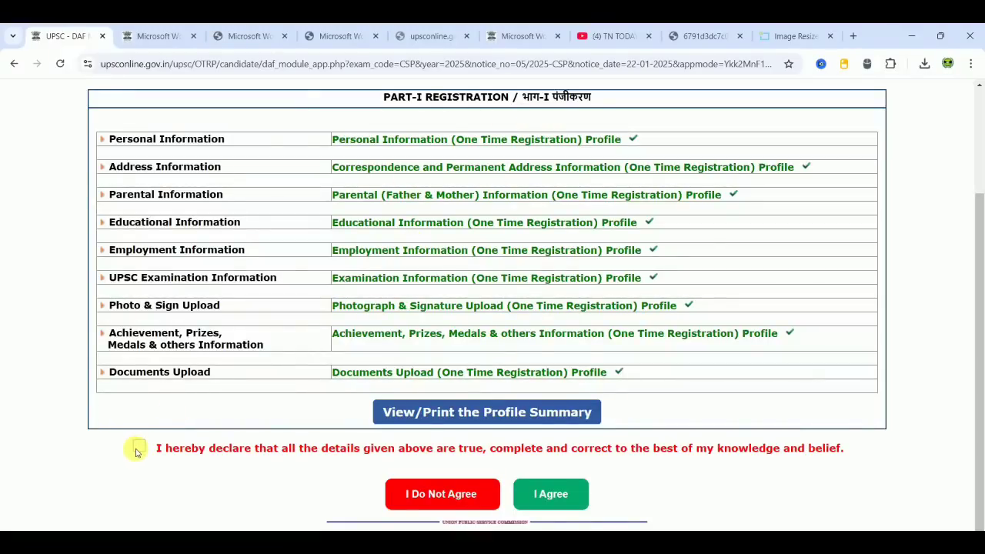
pyautogui.click(550, 494)
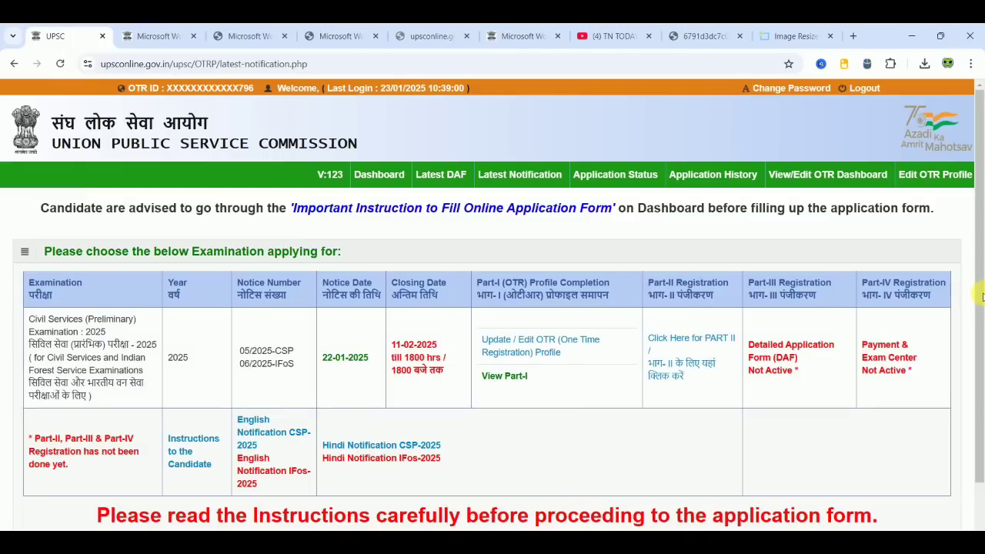
# Step: Review the Part-I profile, then start Part II registration for Civil Services (Preliminary) 2025
pyautogui.moveTo(981, 296); pyautogui.dragTo(982, 382)
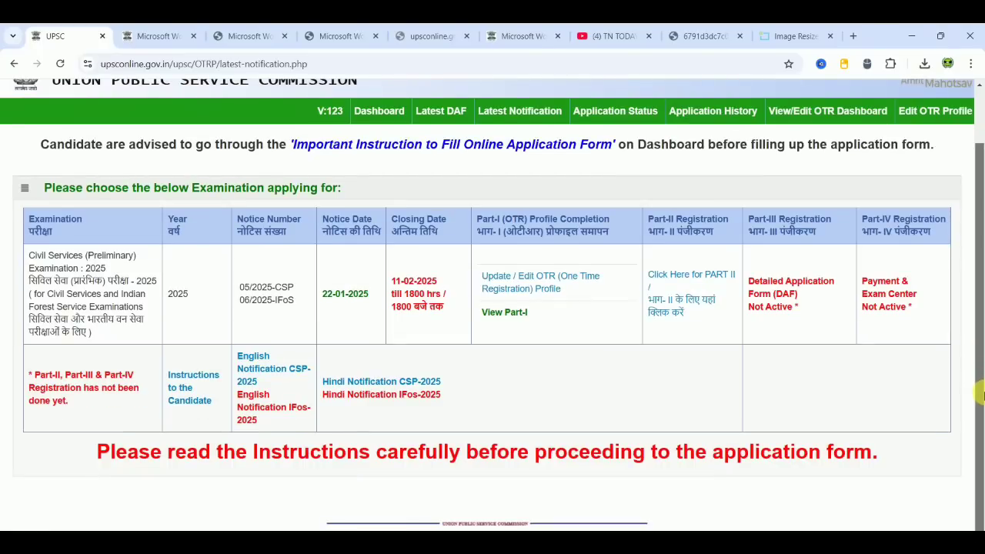
pyautogui.moveTo(983, 393); pyautogui.dragTo(981, 340)
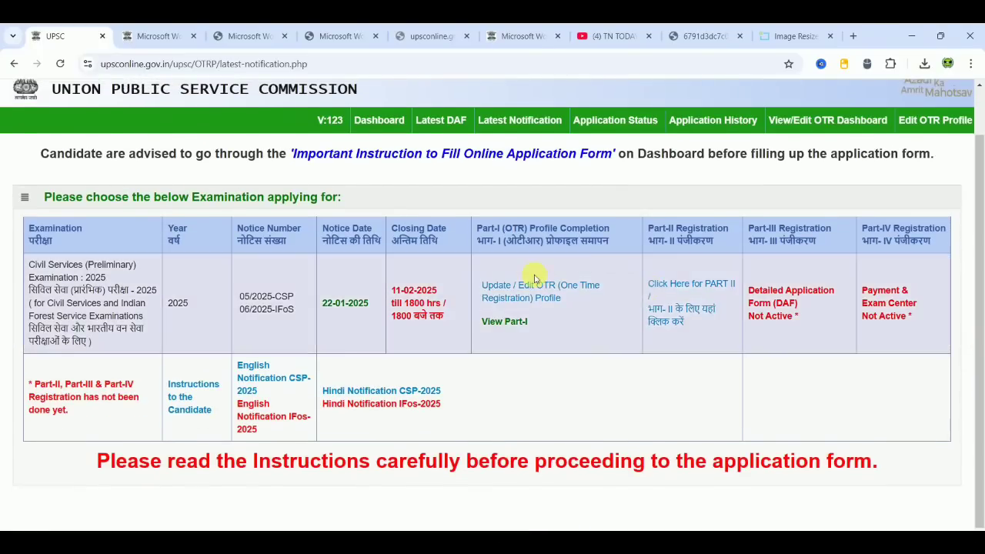
pyautogui.click(511, 324)
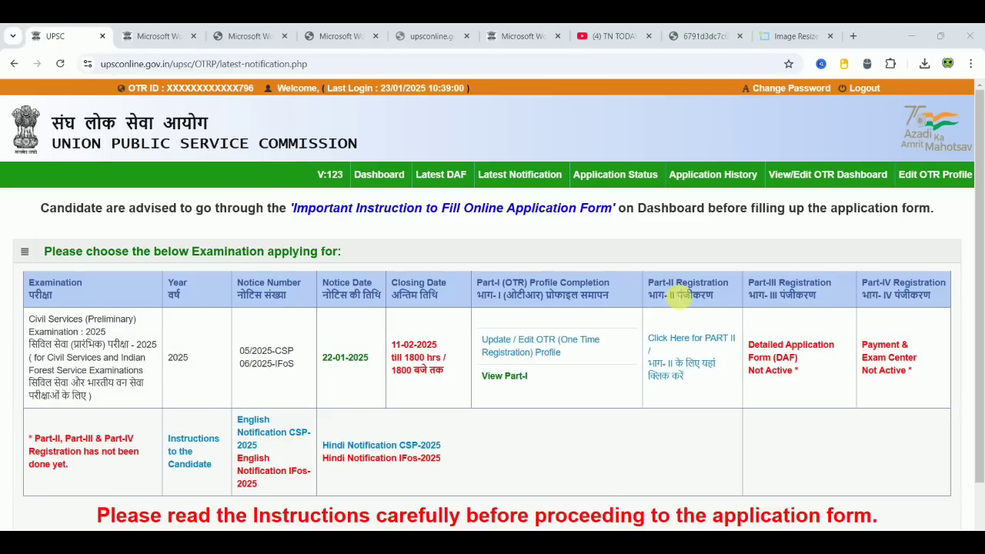
pyautogui.click(672, 346)
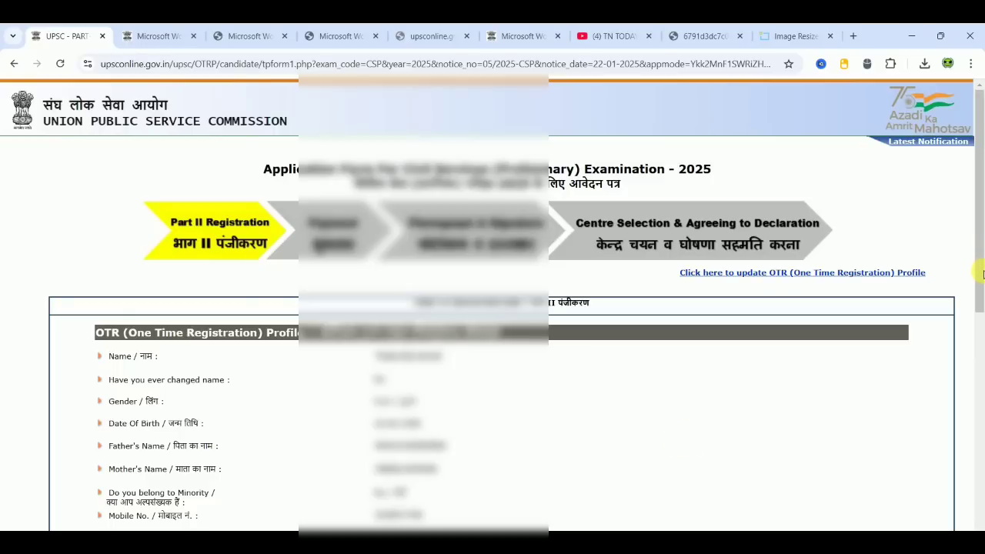
# Step: Record the degree examination as already passed, with a Mathematics graduate stream
pyautogui.moveTo(983, 273); pyautogui.dragTo(983, 509)
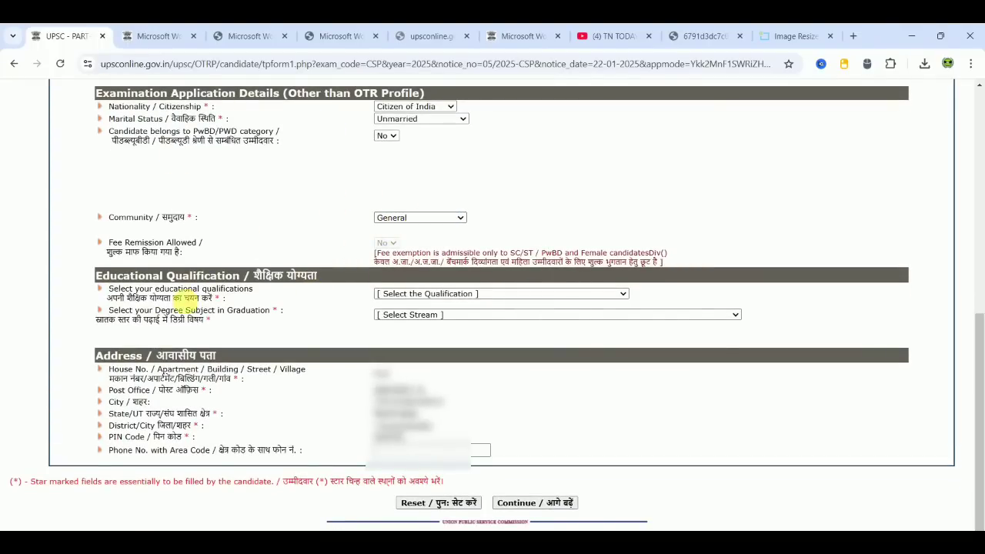
pyautogui.click(441, 298)
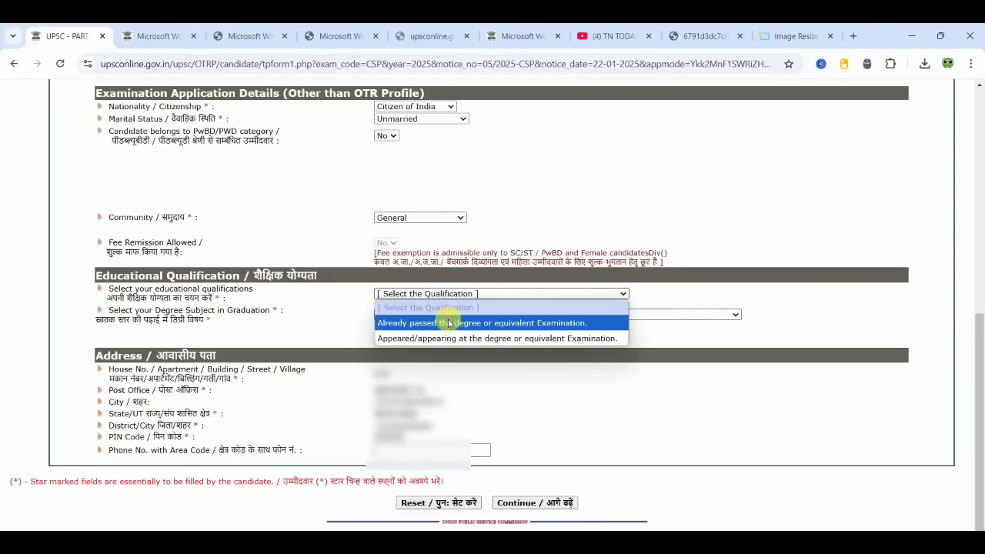
pyautogui.click(450, 323)
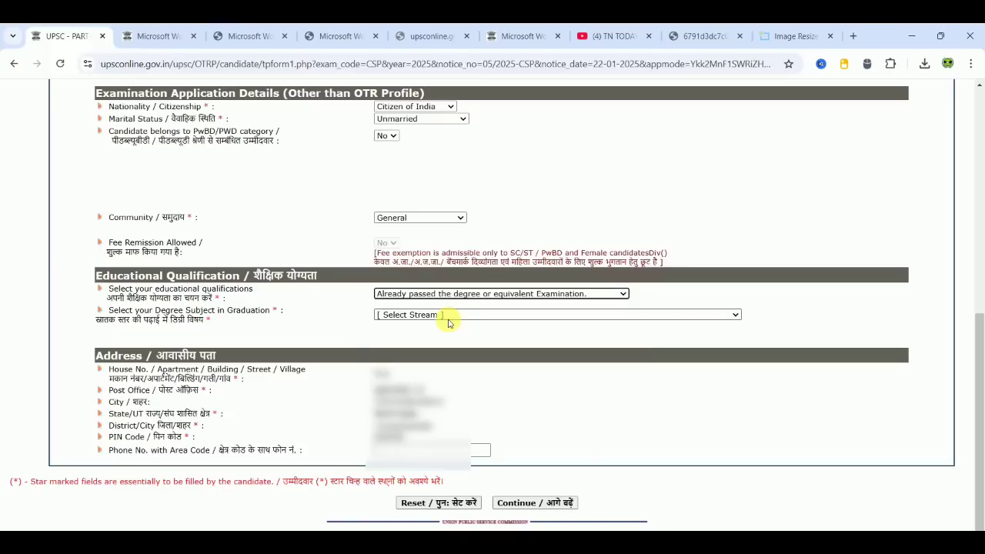
pyautogui.click(413, 315)
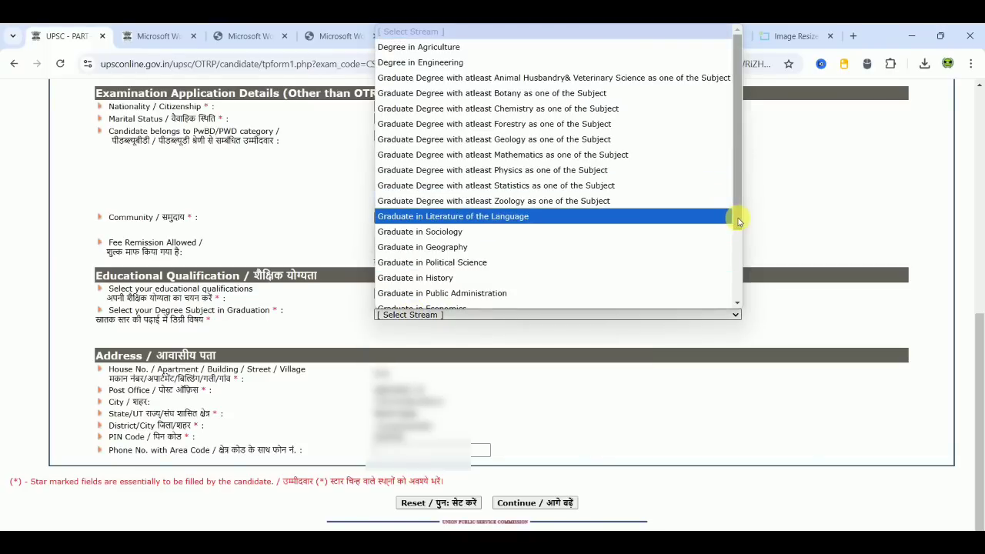
pyautogui.moveTo(739, 219); pyautogui.dragTo(752, 199)
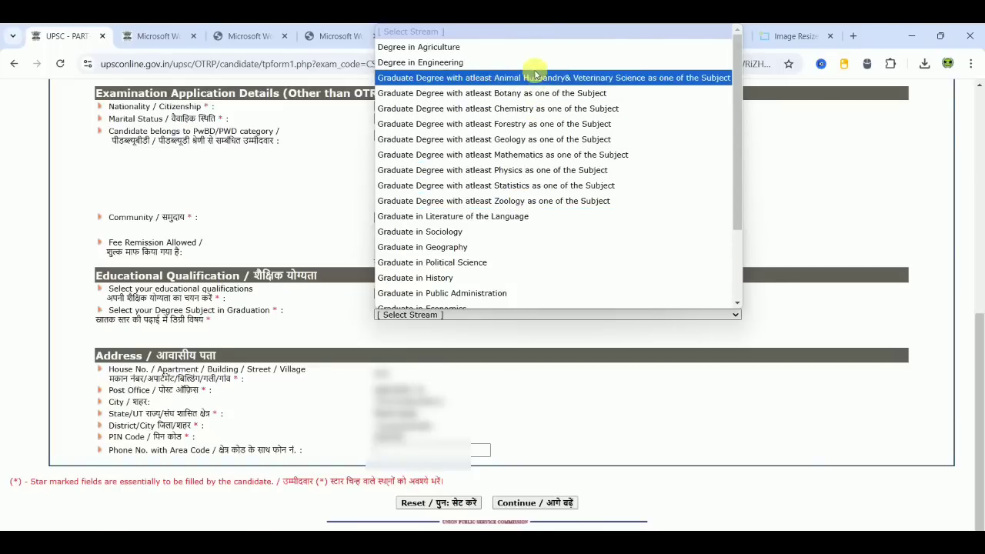
pyautogui.click(529, 157)
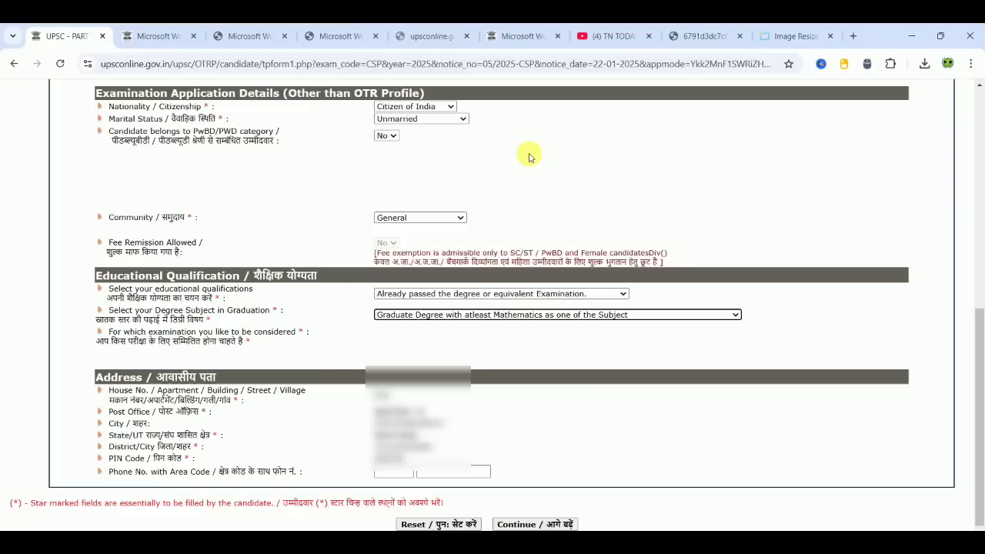
# Step: Set the exam preference to Civil Services & Indian Forest Service, acknowledge the warning, and continue
pyautogui.click(492, 337)
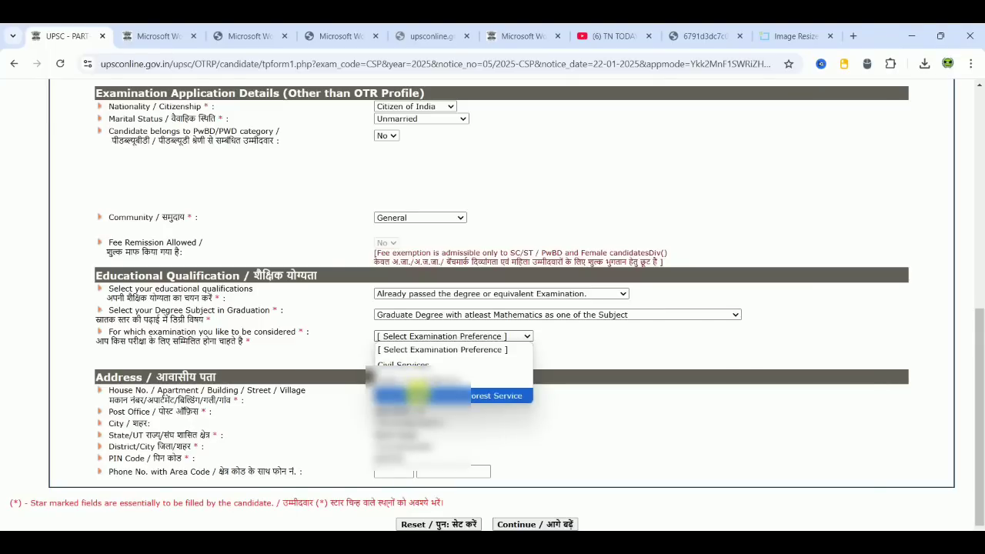
pyautogui.click(419, 395)
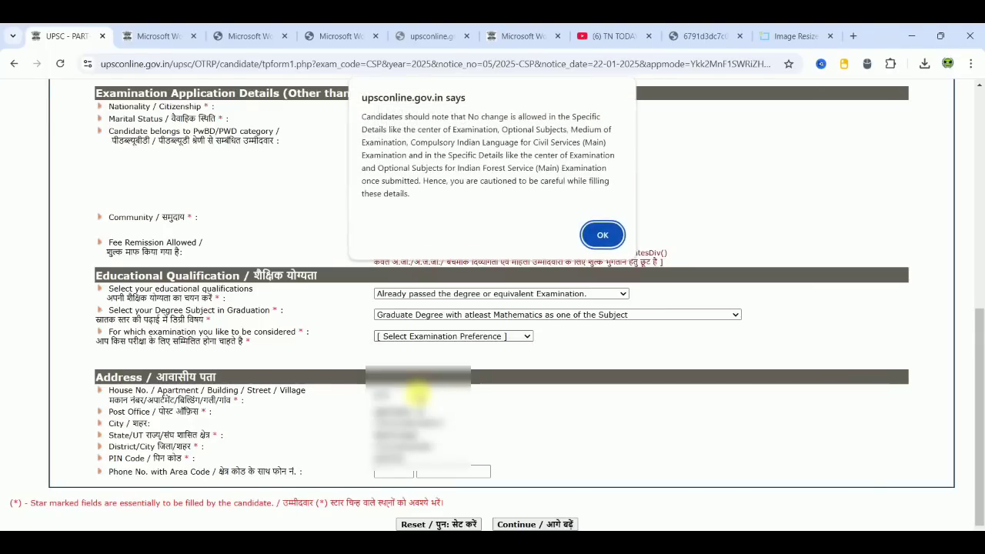
pyautogui.click(604, 235)
pyautogui.click(641, 437)
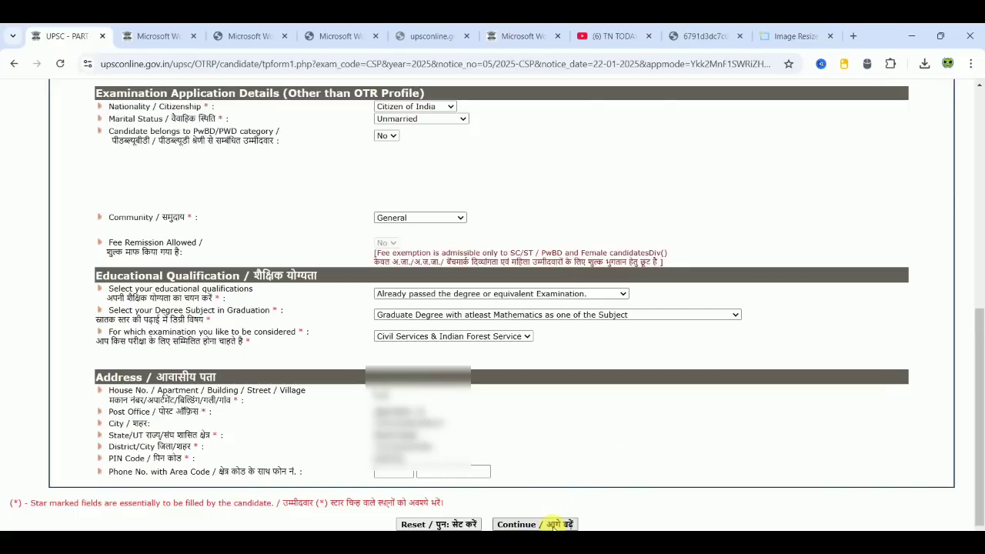
pyautogui.click(553, 525)
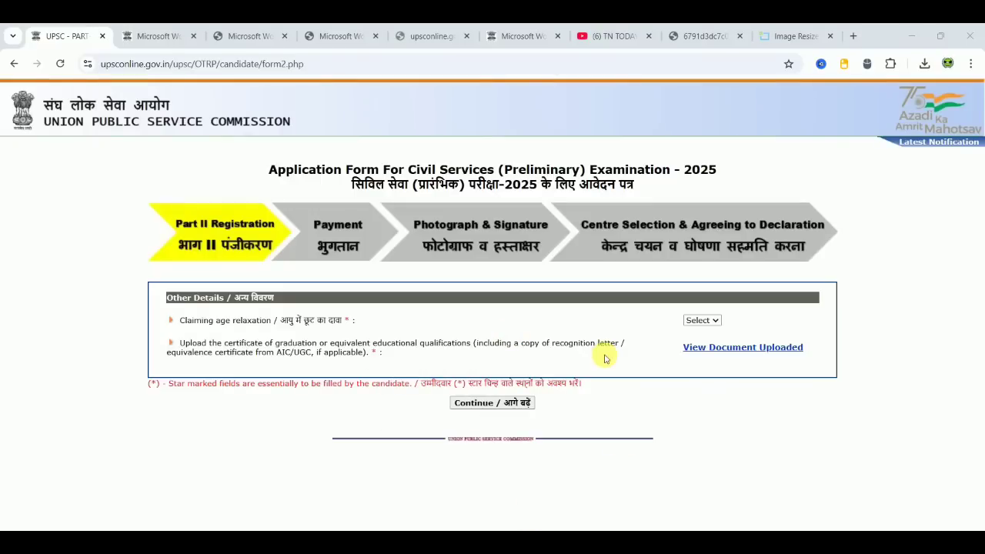
# Step: Answer No to age relaxation, check the uploaded graduation certificate, and continue to the photo ID page
pyautogui.click(714, 320)
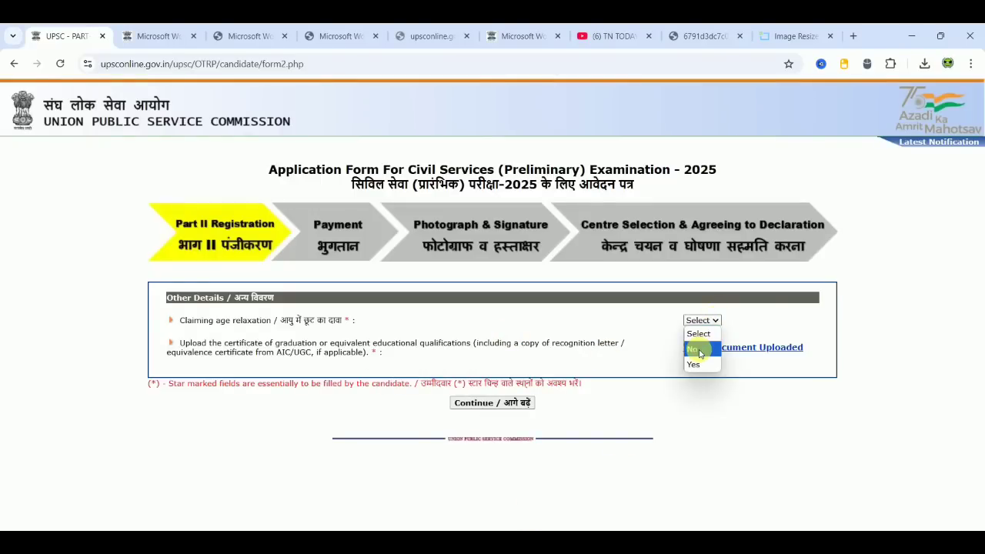
pyautogui.click(700, 350)
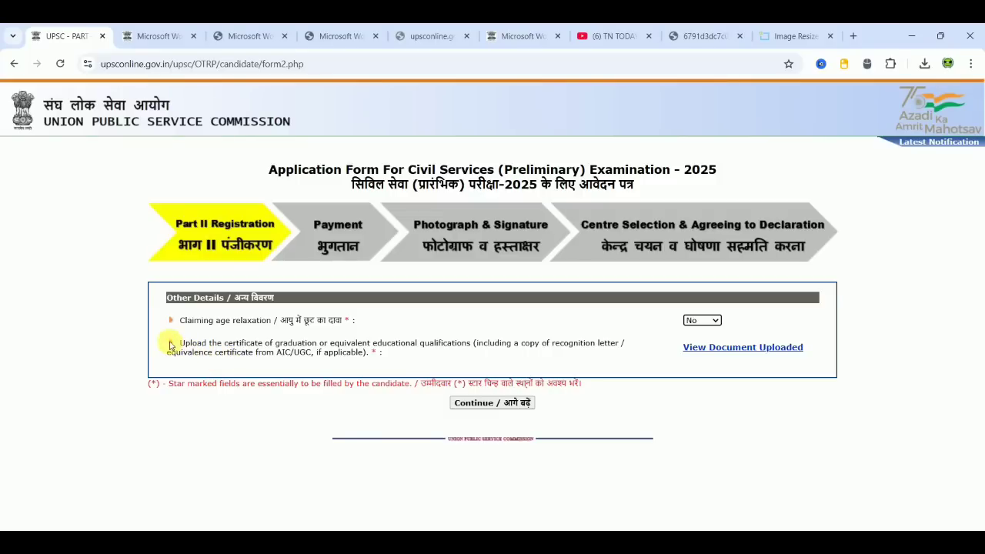
pyautogui.click(729, 352)
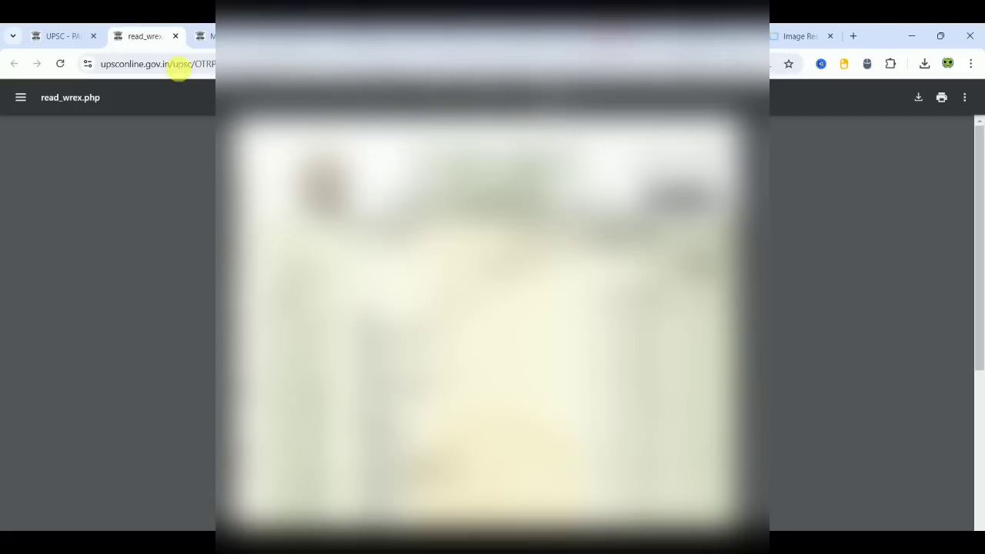
pyautogui.click(66, 38)
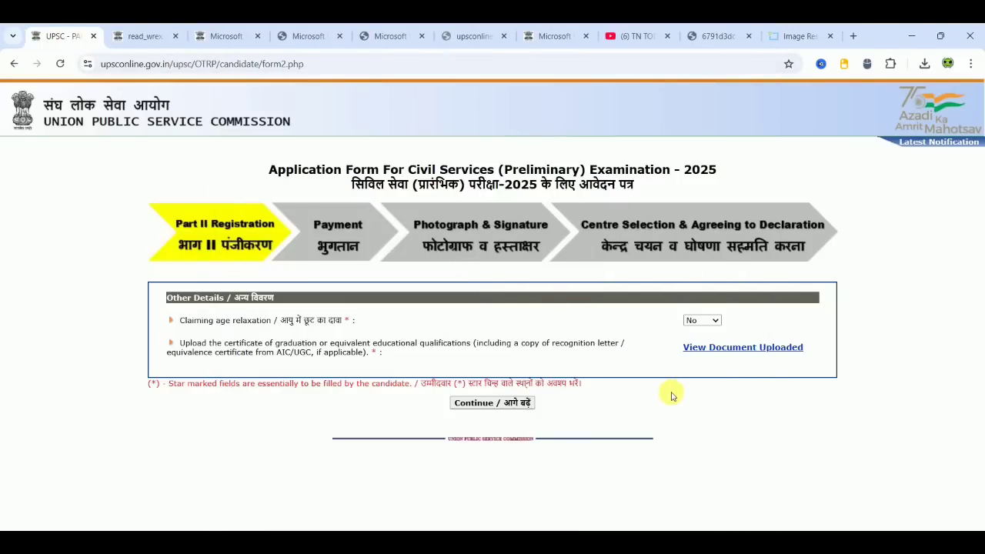
pyautogui.click(478, 403)
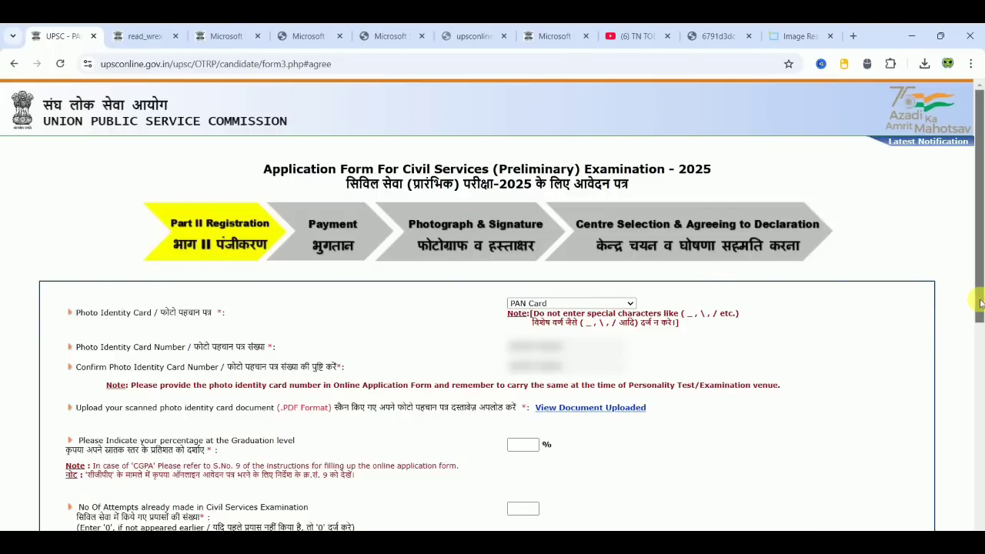
# Step: Enter 75 as the graduation percentage and 0 previous Civil Services attempts
pyautogui.moveTo(979, 302); pyautogui.dragTo(980, 413)
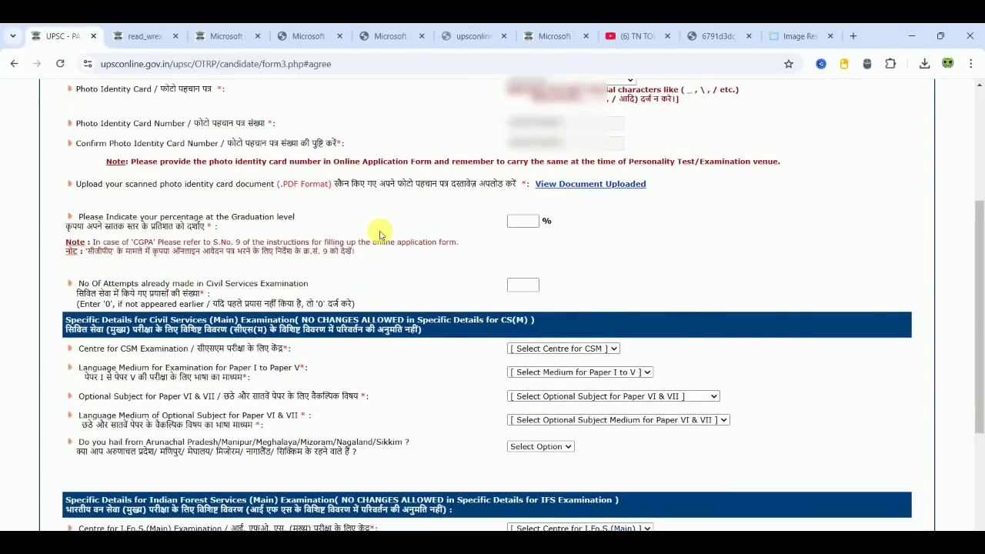
pyautogui.click(526, 223)
pyautogui.write('7')
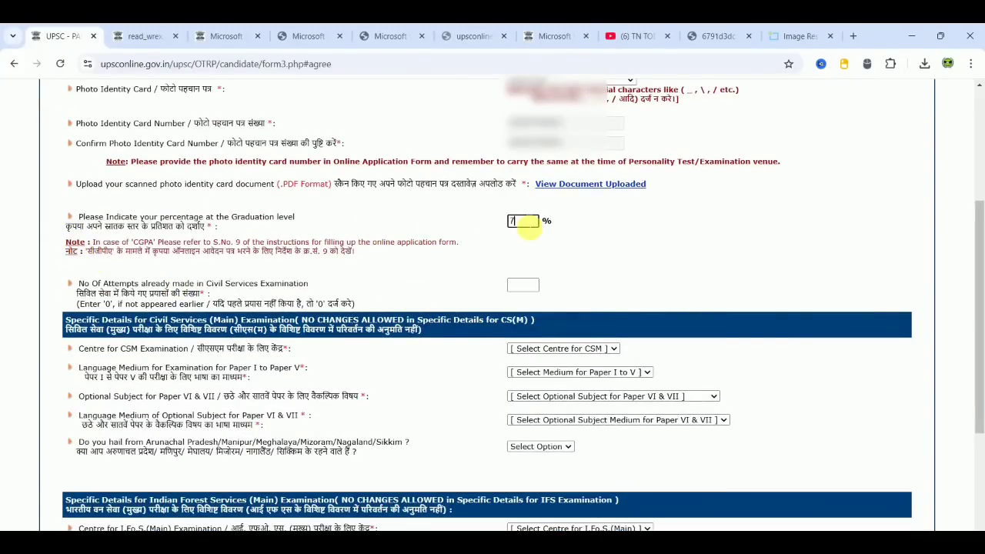
pyautogui.write('5')
pyautogui.click(352, 256)
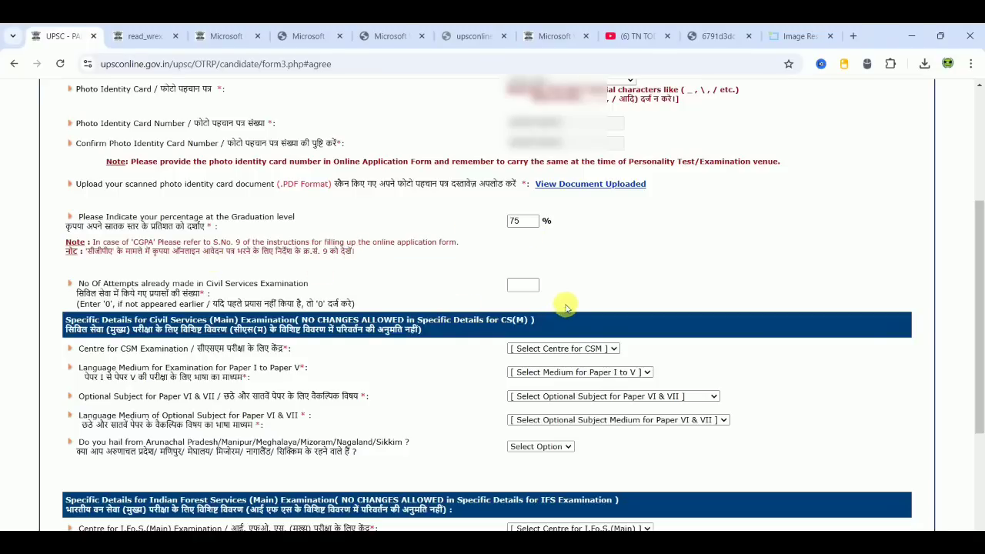
pyautogui.click(523, 286)
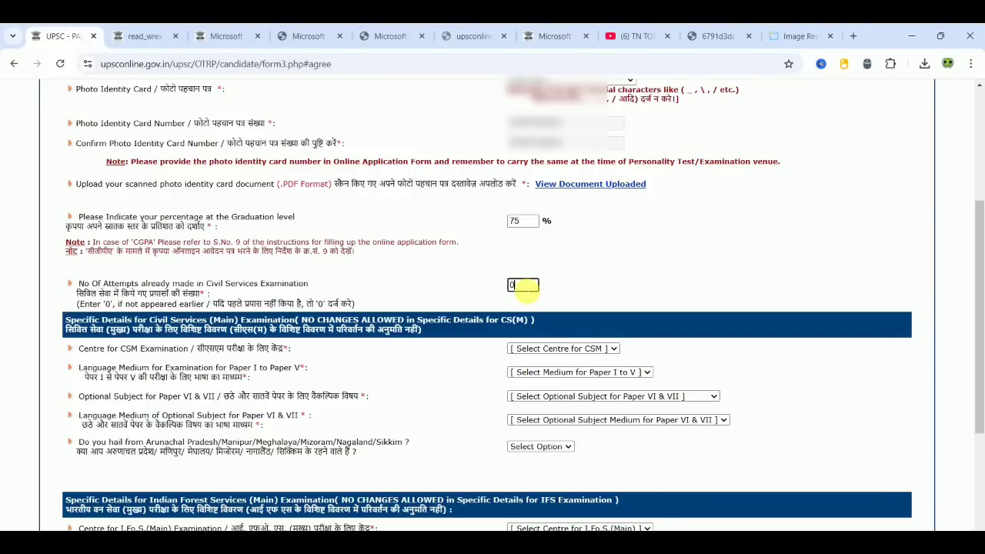
pyautogui.scroll(-3, 638, 279)
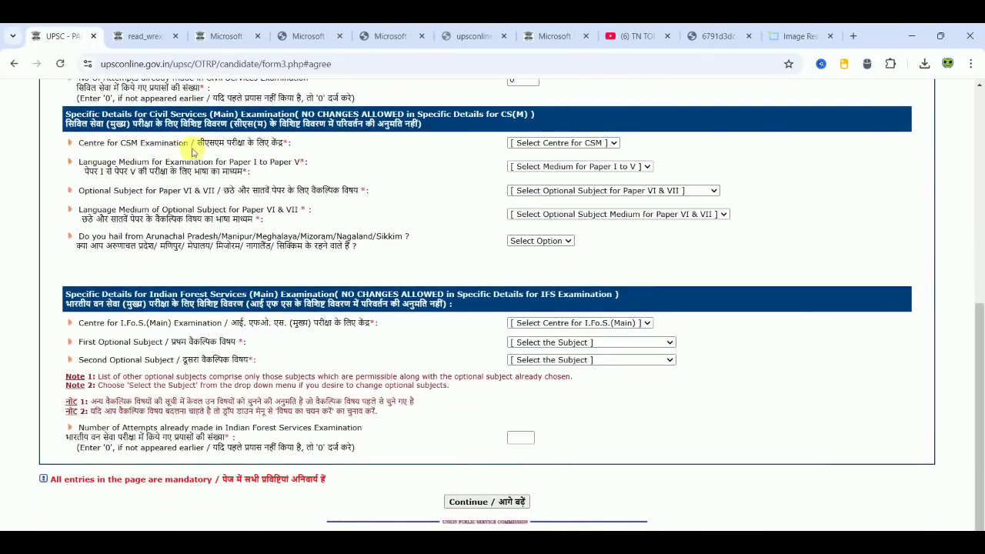
# Step: Choose Chennai as the CS Main centre and TAMIL as the medium for Papers I-V
pyautogui.click(588, 142)
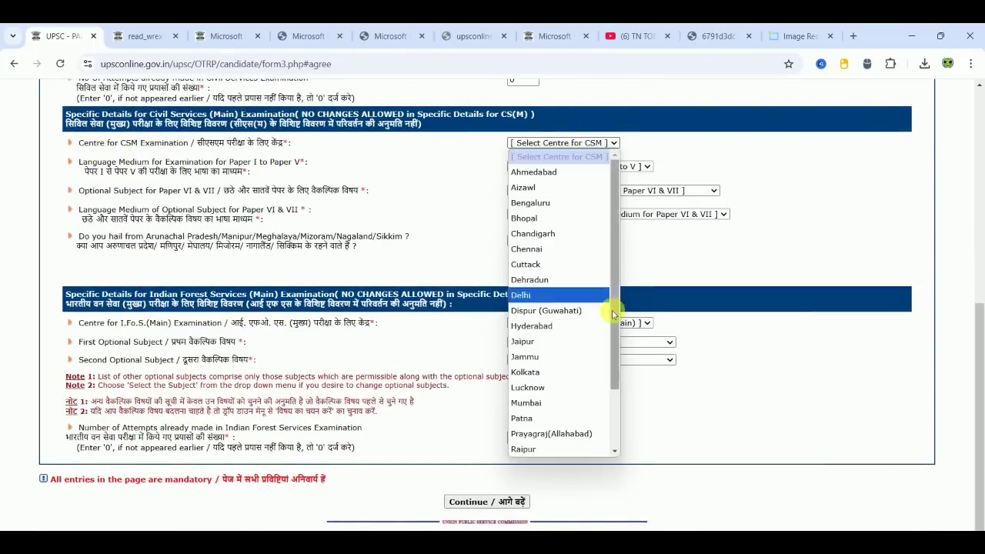
pyautogui.scroll(-2, 613, 420)
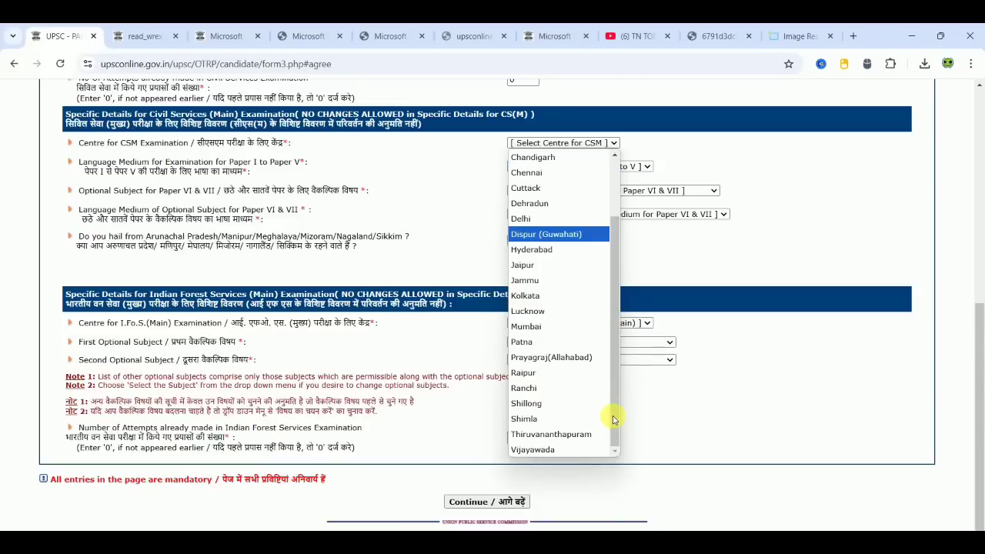
pyautogui.moveTo(614, 420); pyautogui.dragTo(588, 264)
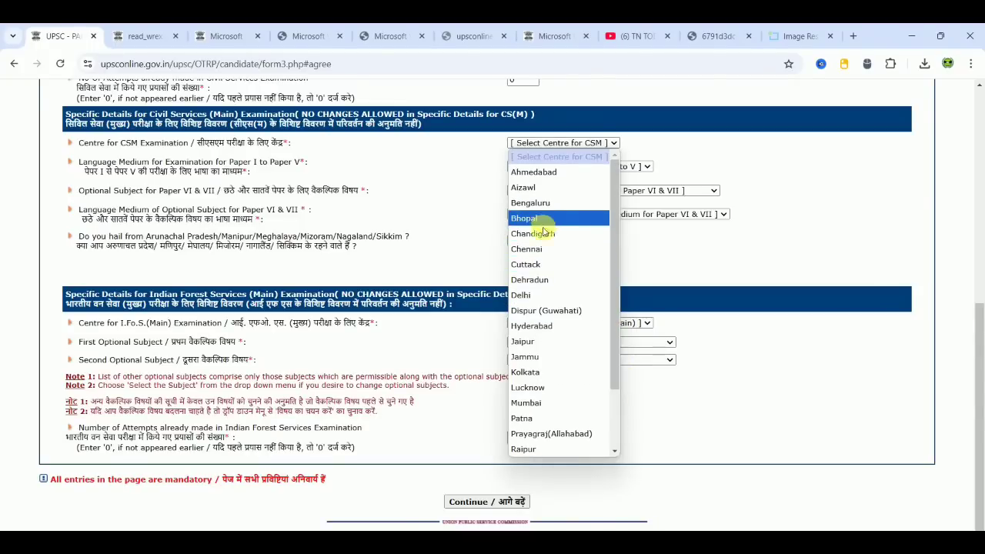
pyautogui.click(541, 250)
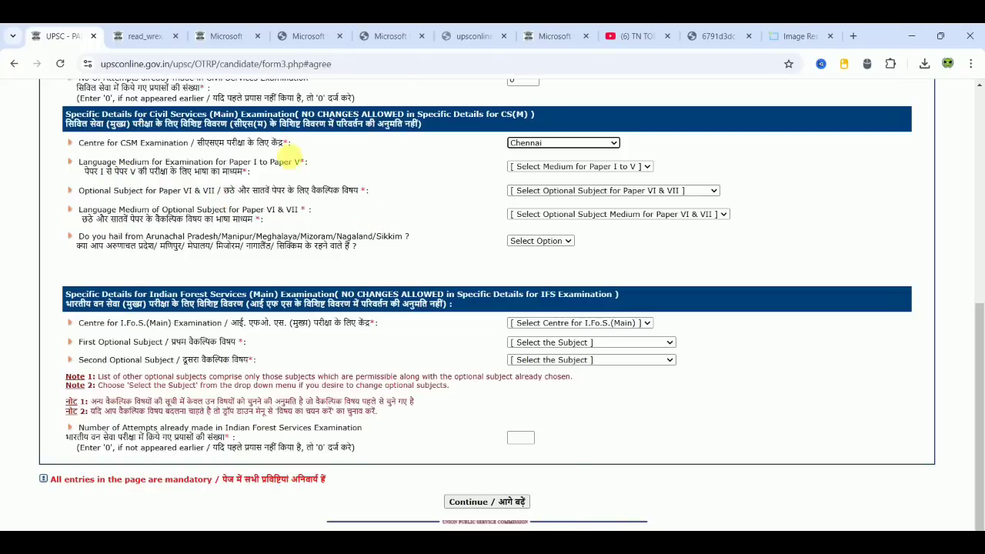
pyautogui.click(539, 166)
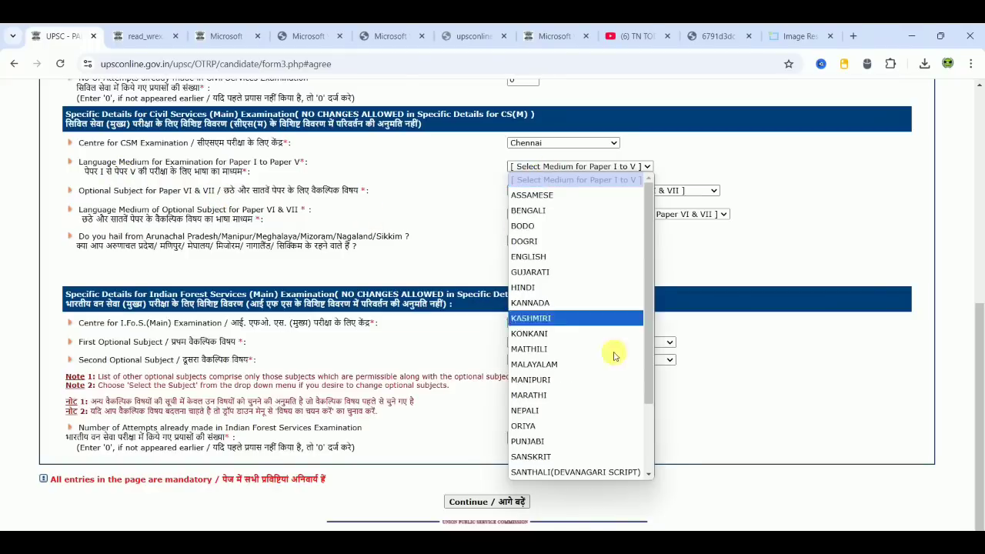
pyautogui.moveTo(650, 385); pyautogui.dragTo(635, 452)
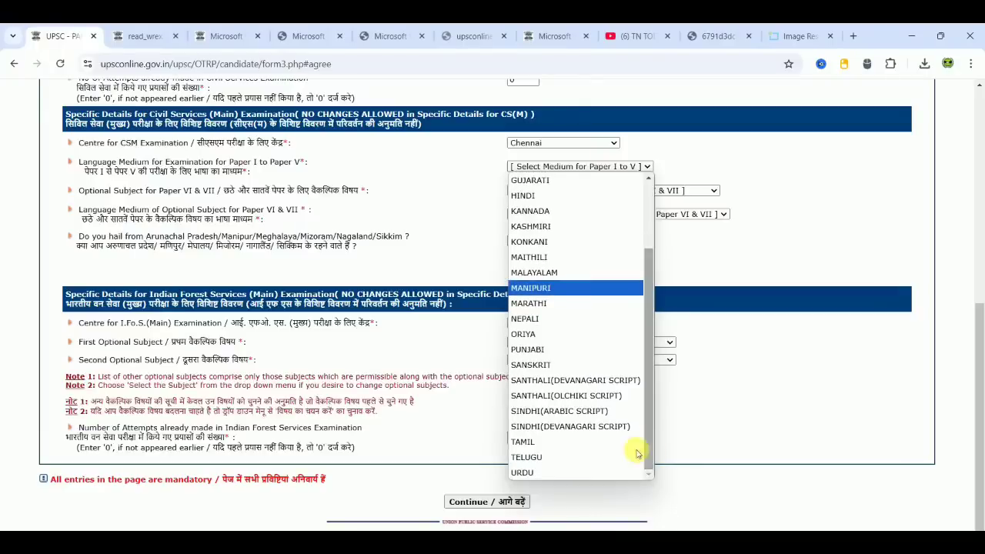
pyautogui.click(581, 442)
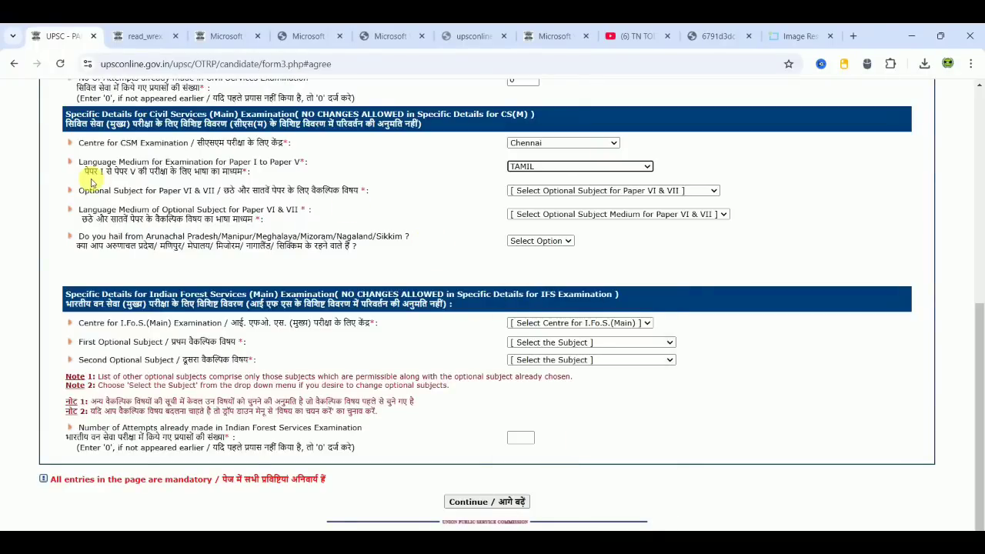
# Step: Select LITERATURE OF TAMIL LANGUAGE as the optional subject, in TAMIL medium
pyautogui.click(631, 192)
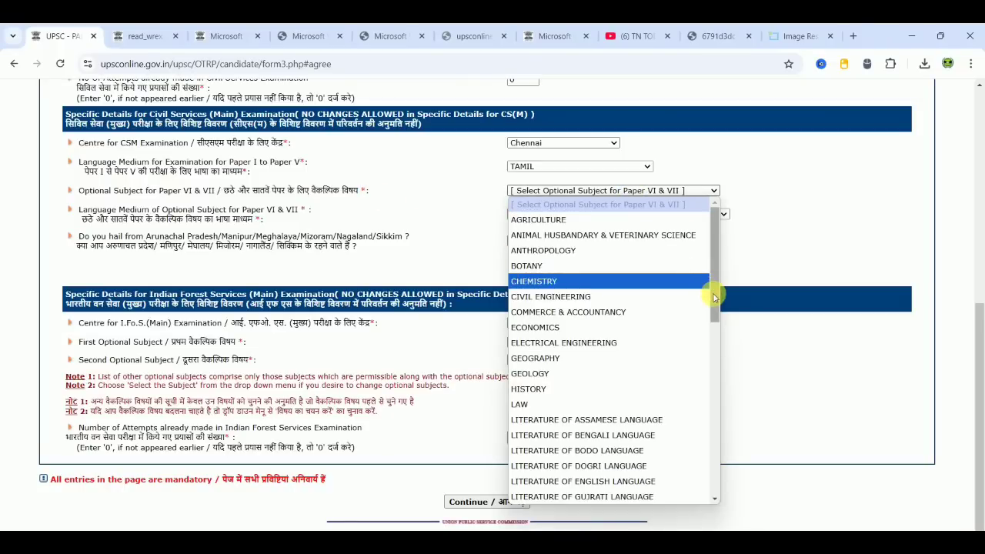
pyautogui.moveTo(709, 282); pyautogui.dragTo(725, 402)
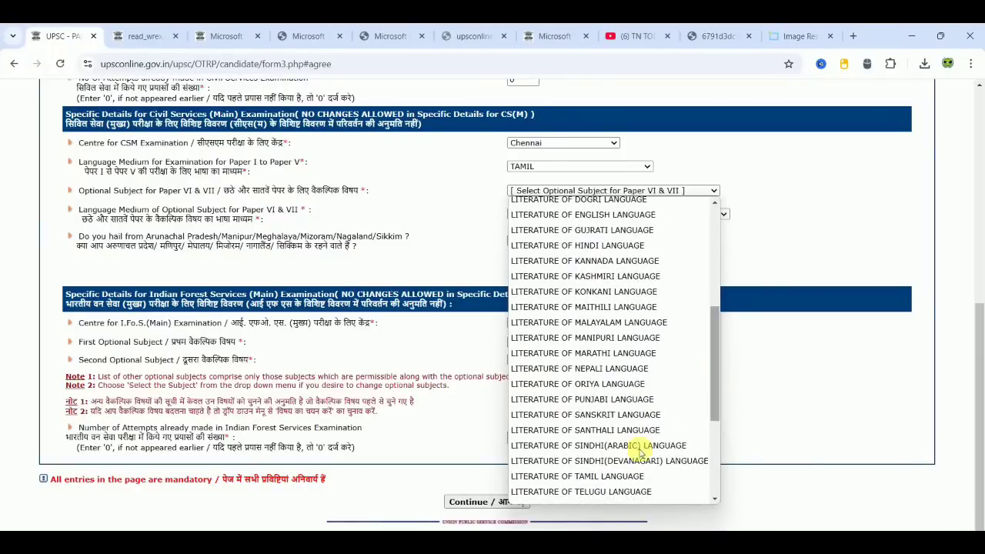
pyautogui.click(607, 476)
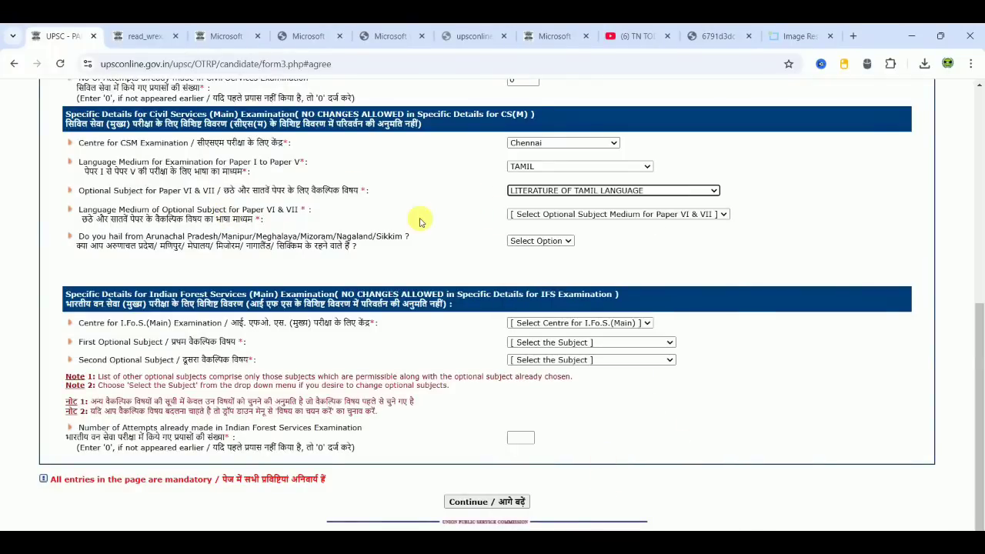
pyautogui.click(556, 214)
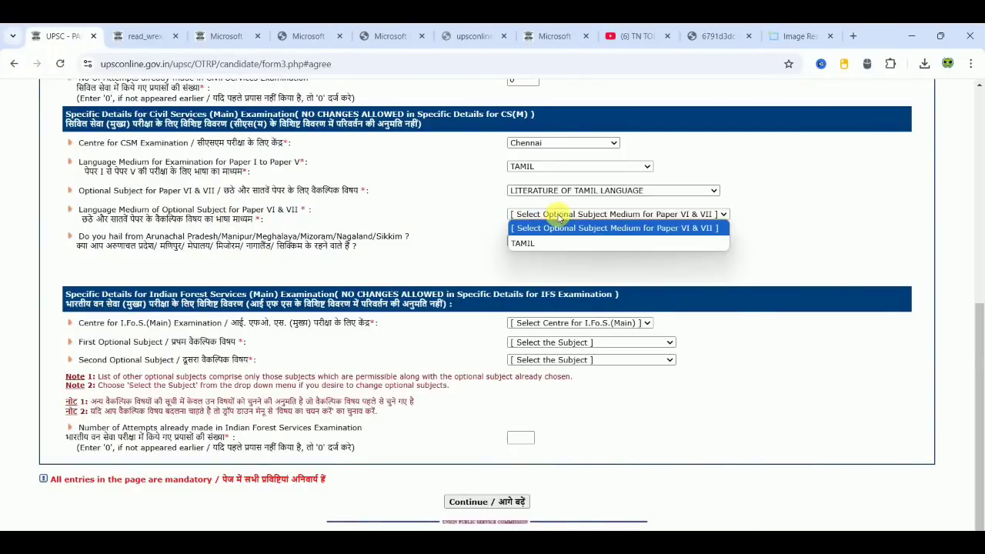
pyautogui.click(557, 243)
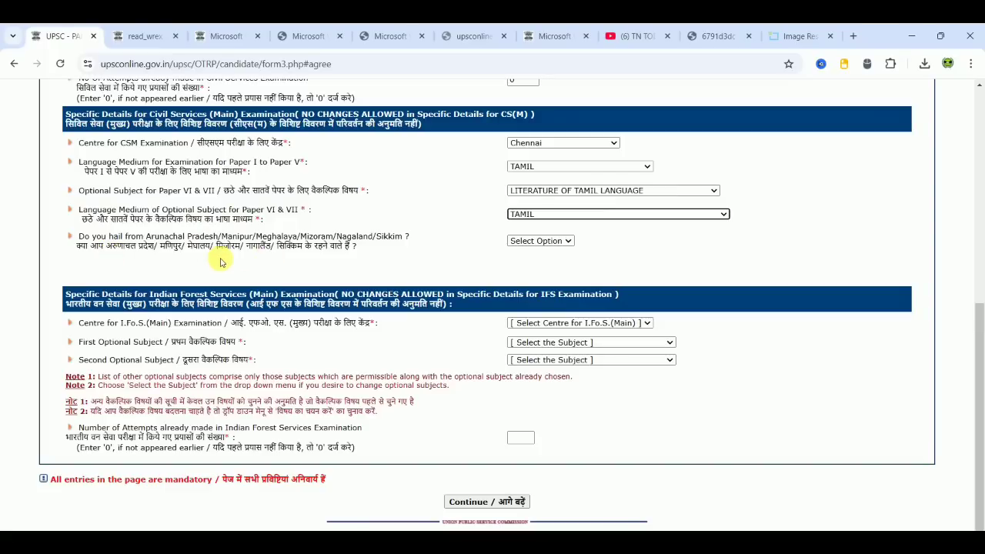
# Step: Answer No to north-east residence and set Paper A language to TAMIL
pyautogui.click(539, 241)
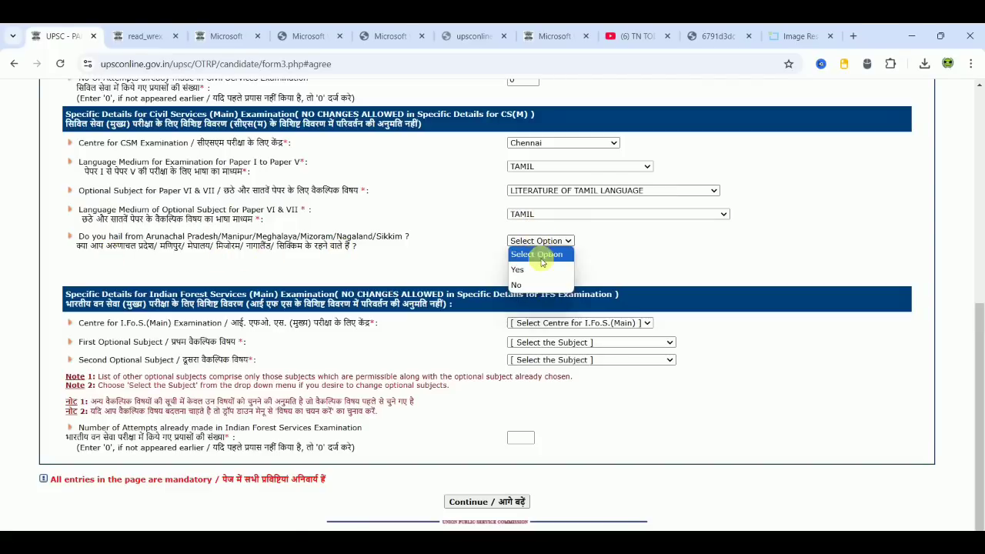
pyautogui.click(517, 285)
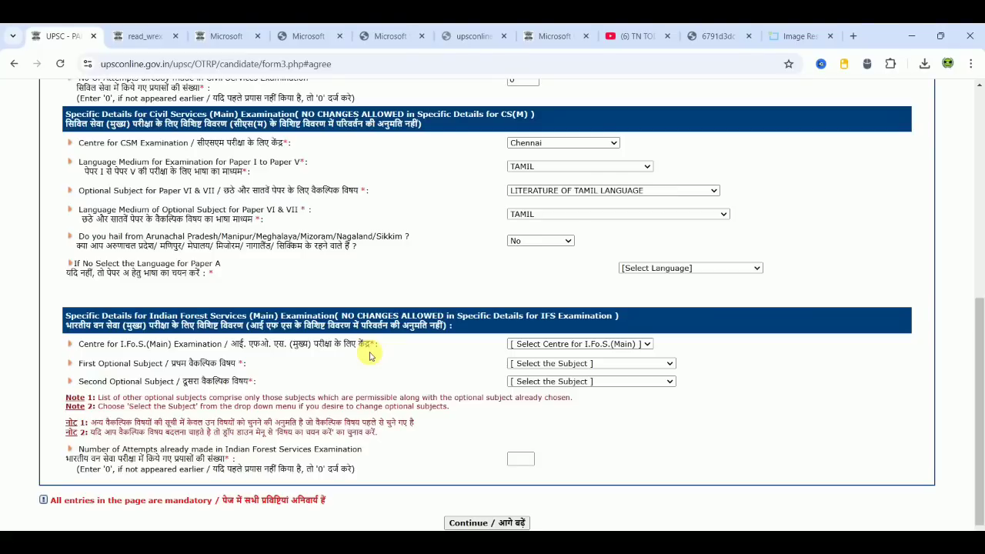
pyautogui.click(683, 269)
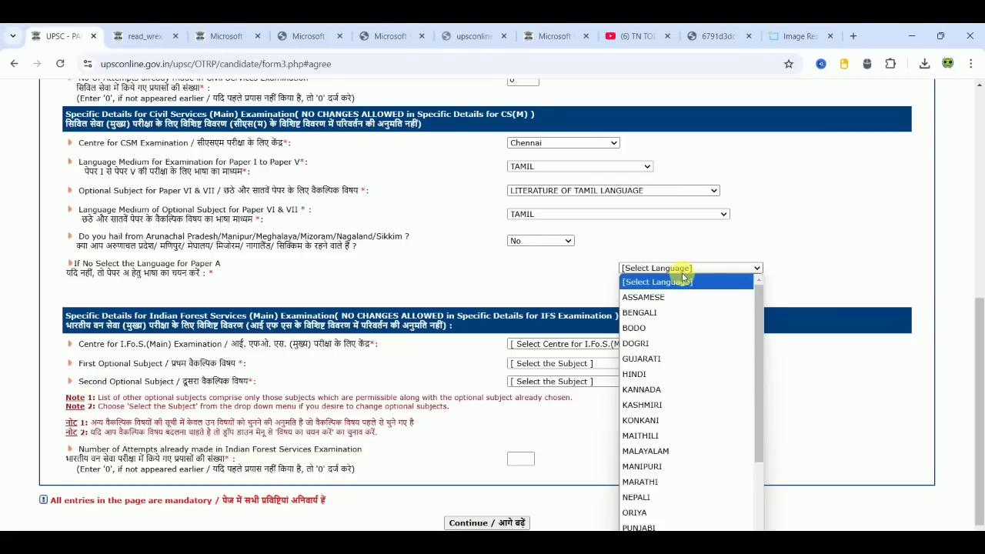
pyautogui.press('t')
pyautogui.click(683, 270)
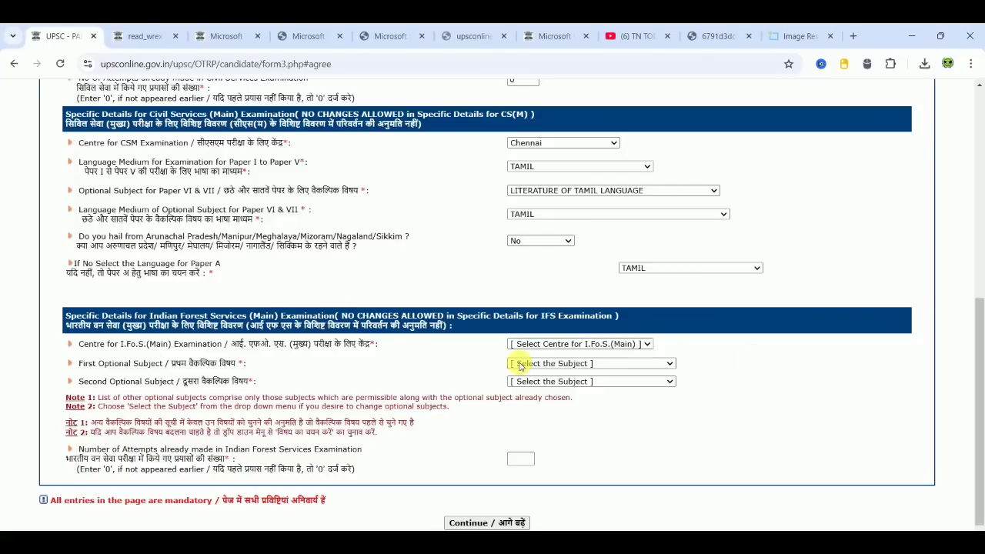
# Step: Choose Chennai as the Forest Service Main centre and Physics as the first optional
pyautogui.click(553, 344)
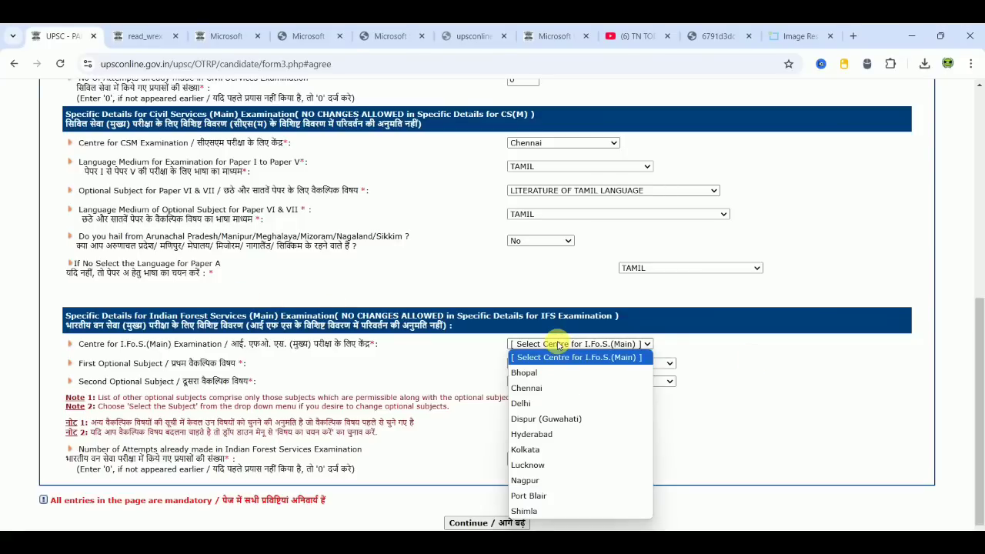
pyautogui.click(557, 387)
pyautogui.click(569, 363)
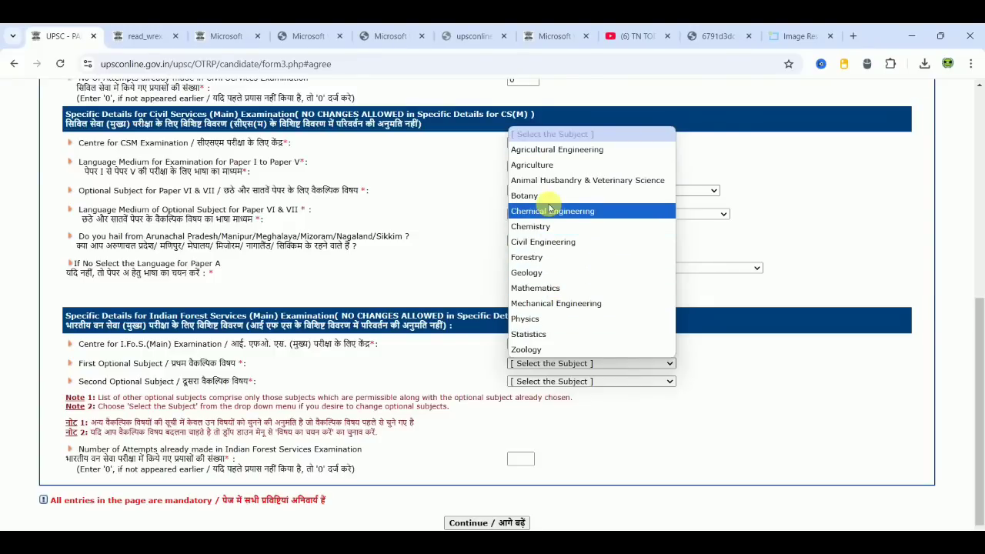
pyautogui.click(529, 319)
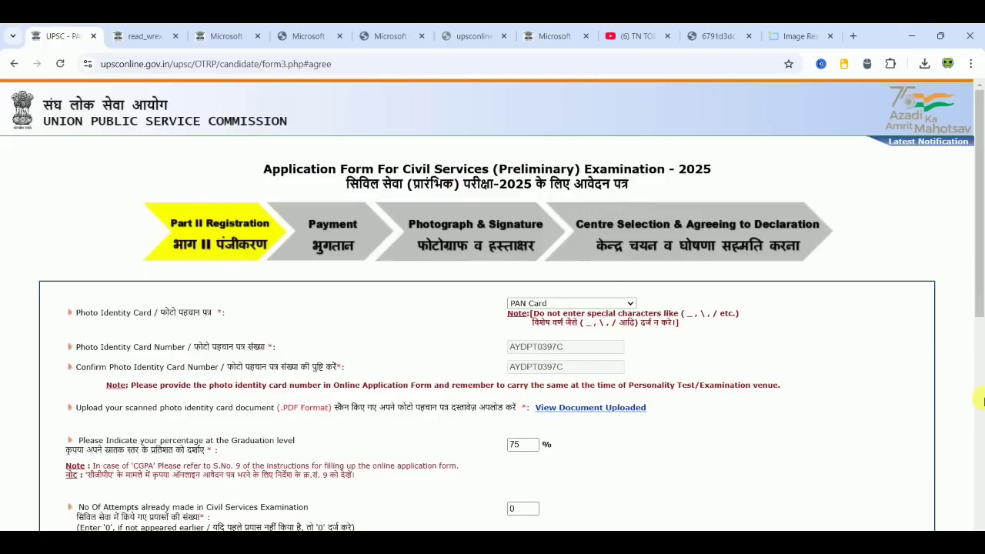
pyautogui.click(980, 400)
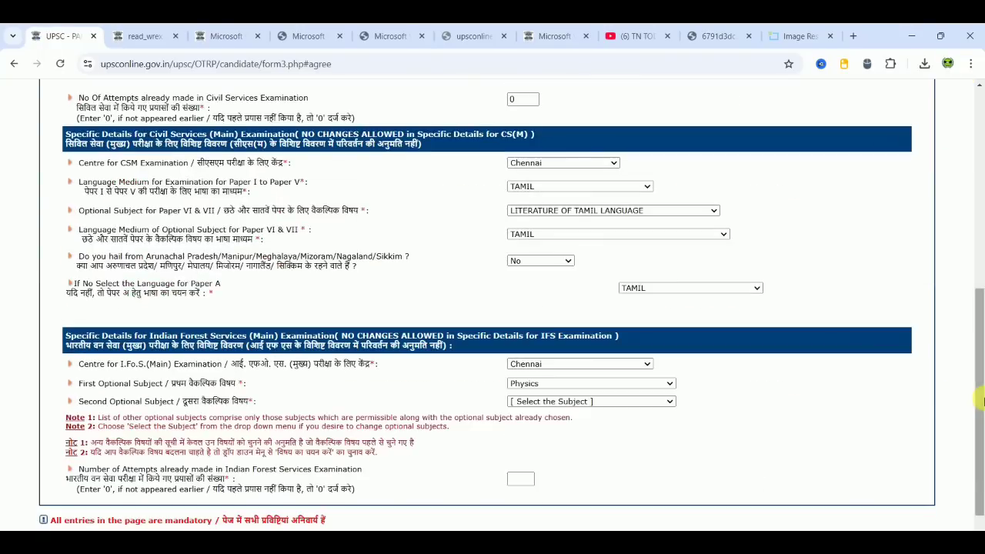
# Step: Pick Zoology as the second optional, enter 0 Forest Service attempts, and submit
pyautogui.click(629, 402)
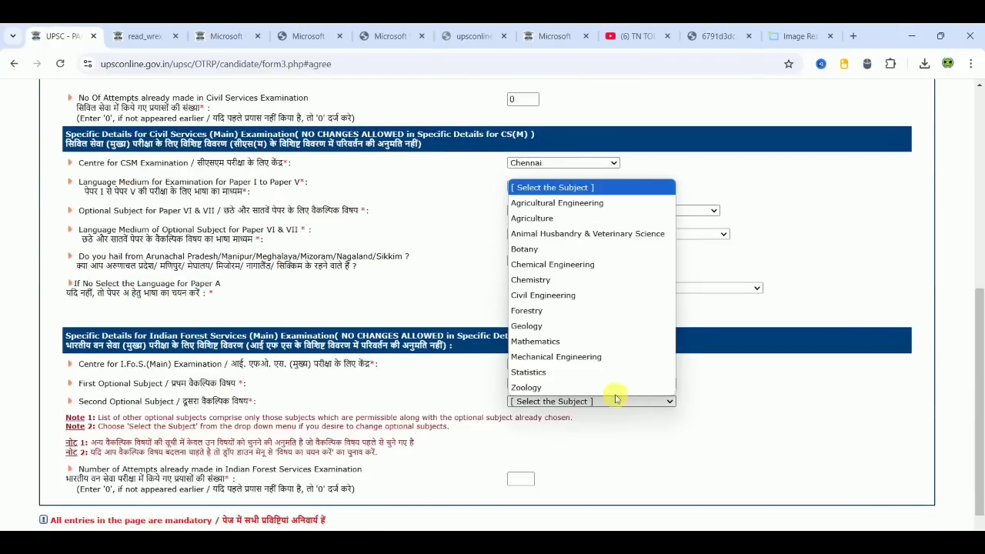
pyautogui.click(562, 388)
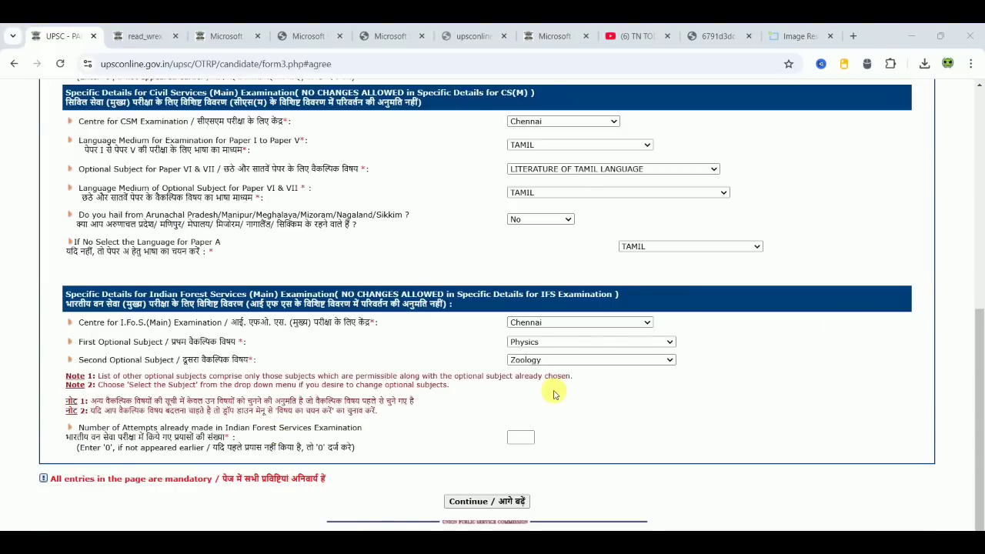
pyautogui.click(517, 443)
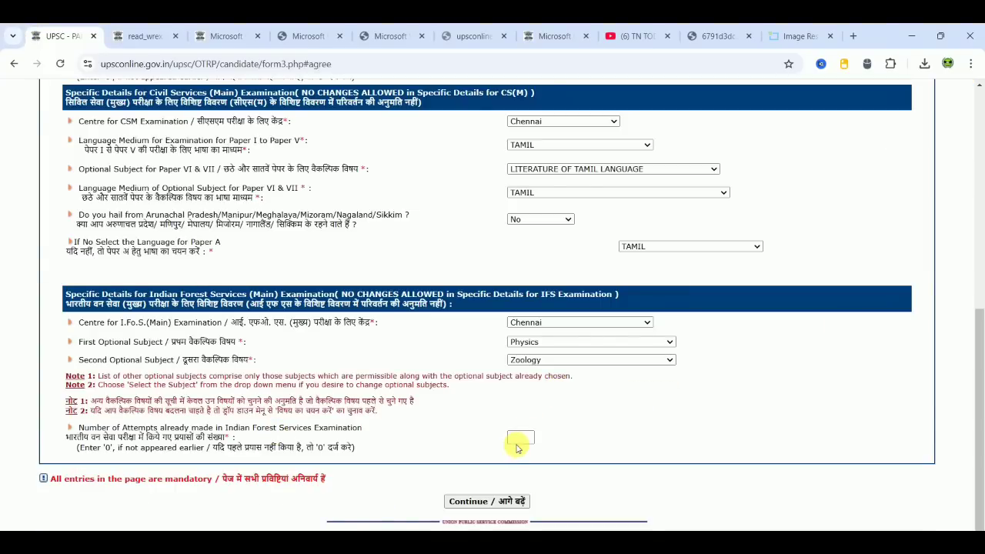
pyautogui.click(520, 437)
pyautogui.click(481, 502)
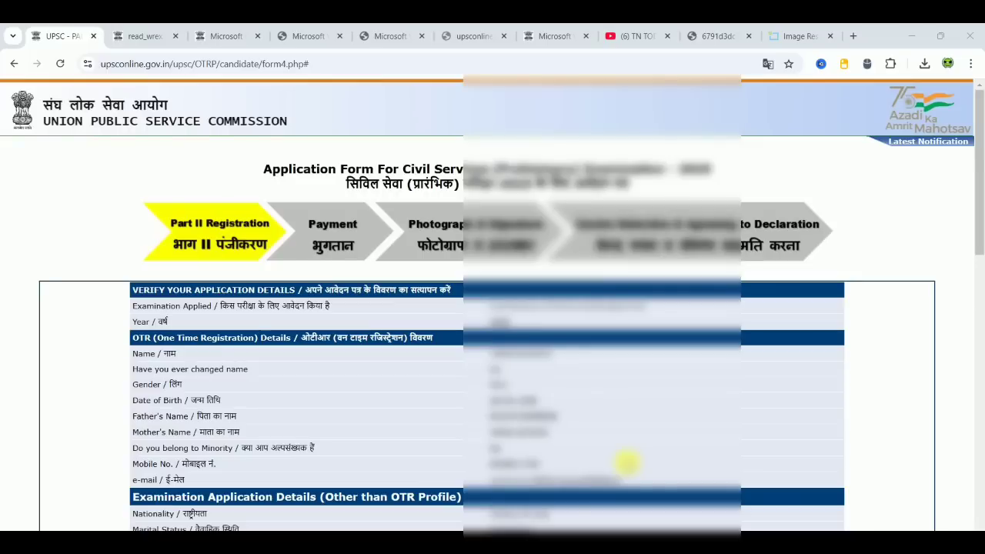
# Step: Agree to the reviewed Part II details and confirm, accepting that no later changes are allowed
pyautogui.moveTo(979, 246); pyautogui.dragTo(979, 527)
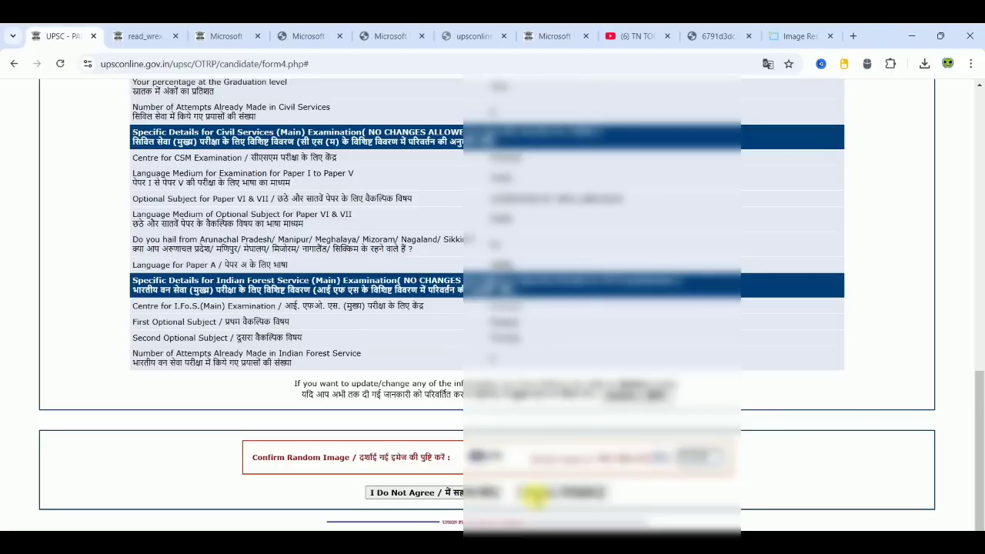
pyautogui.click(541, 493)
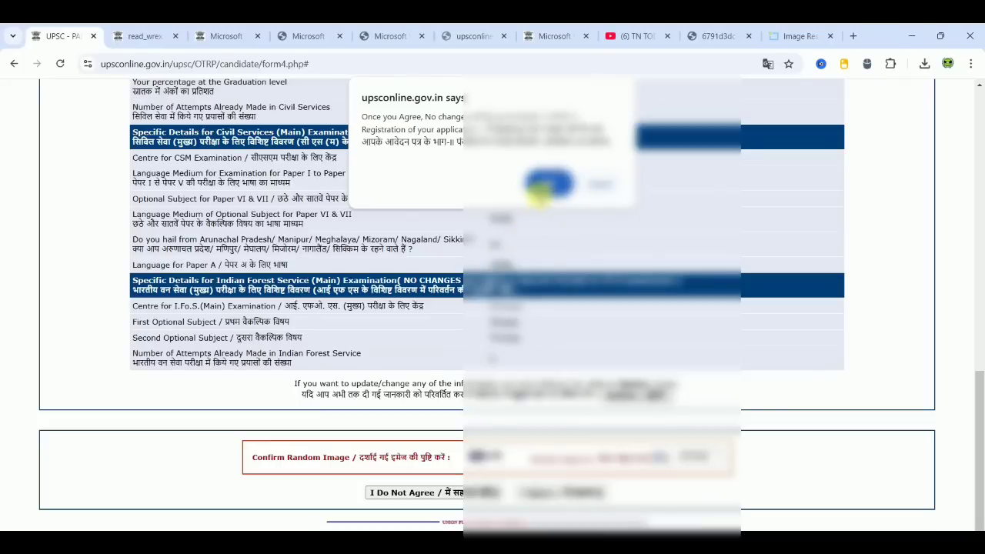
pyautogui.click(543, 183)
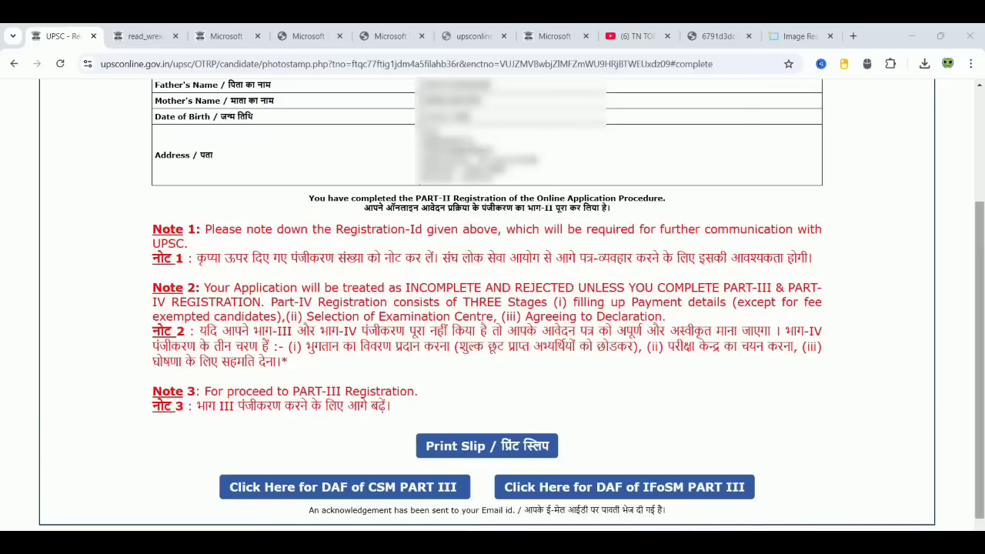
pyautogui.click(482, 446)
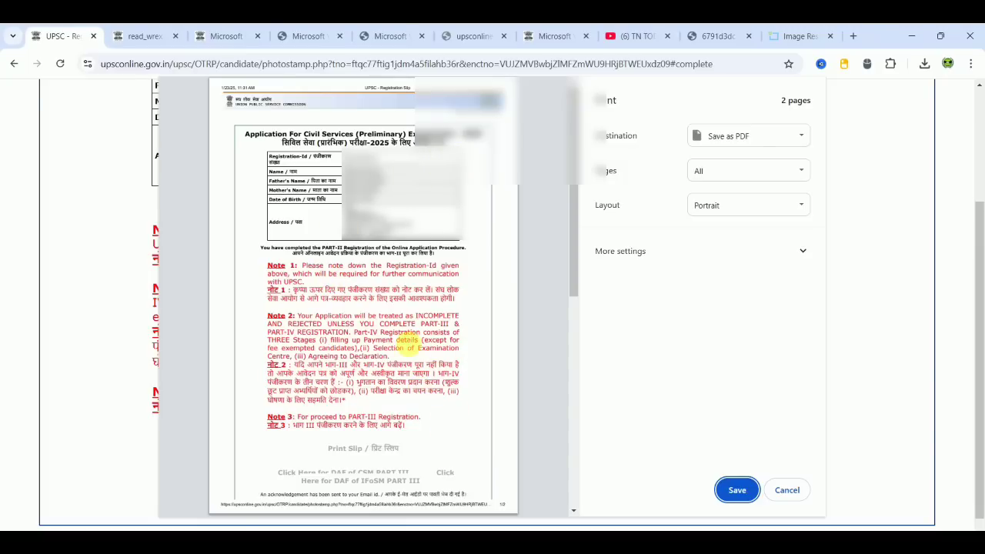
# Step: Cancel printing the slip and open the Civil Services Main DAF Part III
pyautogui.click(786, 490)
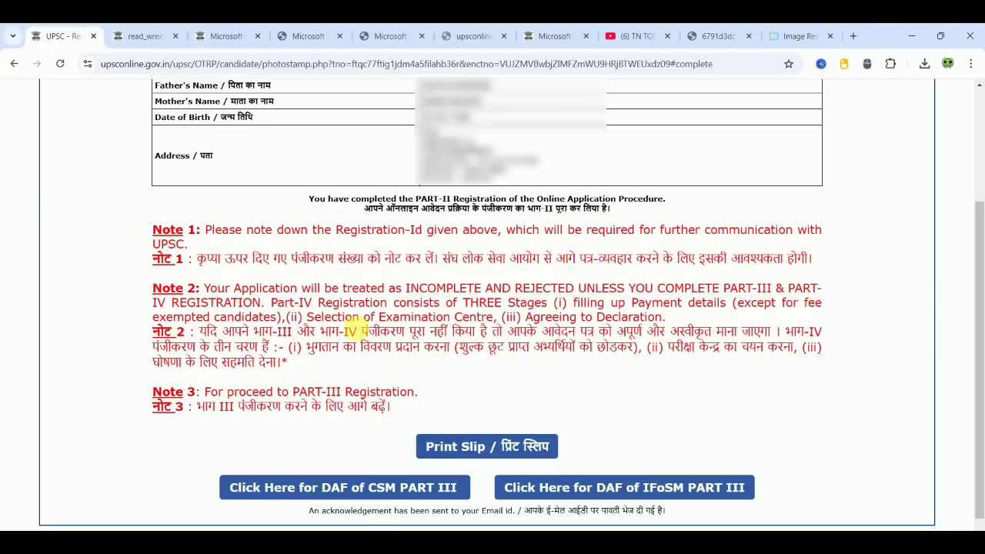
pyautogui.click(372, 488)
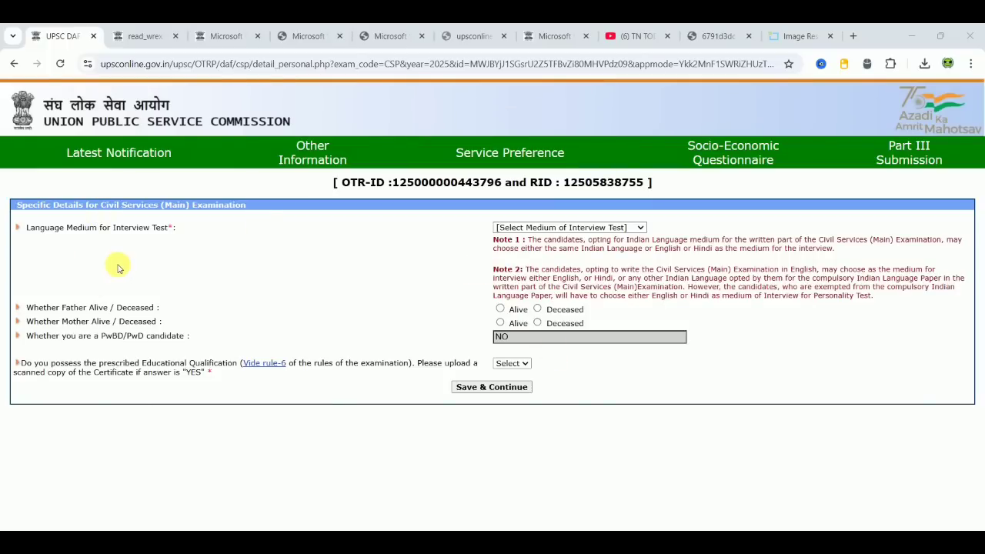
# Step: Set interview medium TAMIL, both parents Alive, qualification Yes, and save
pyautogui.click(577, 228)
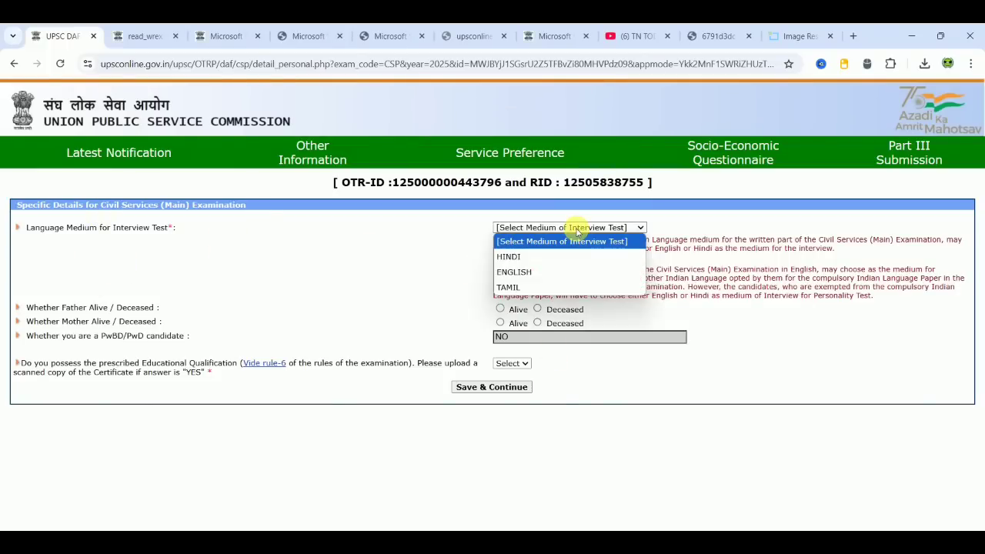
pyautogui.click(511, 287)
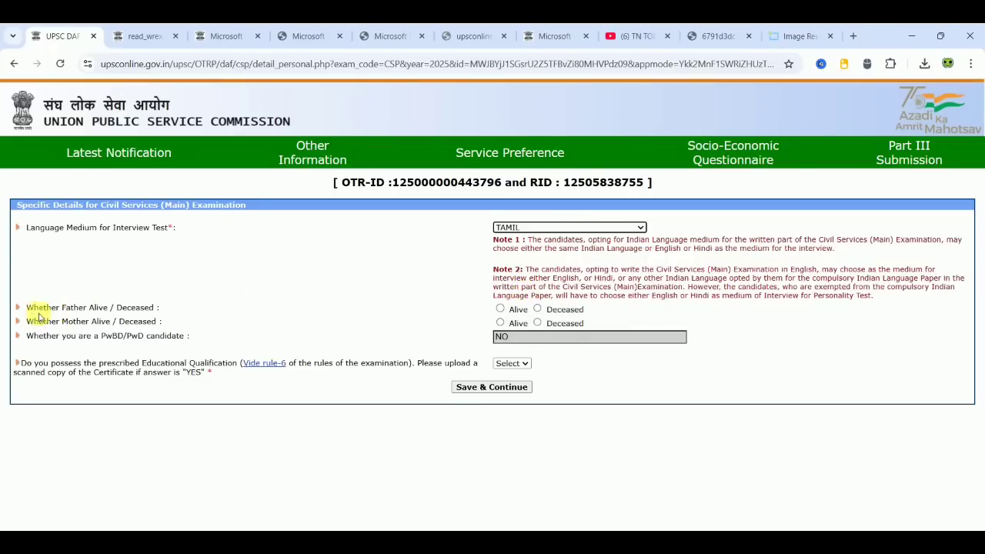
pyautogui.click(504, 310)
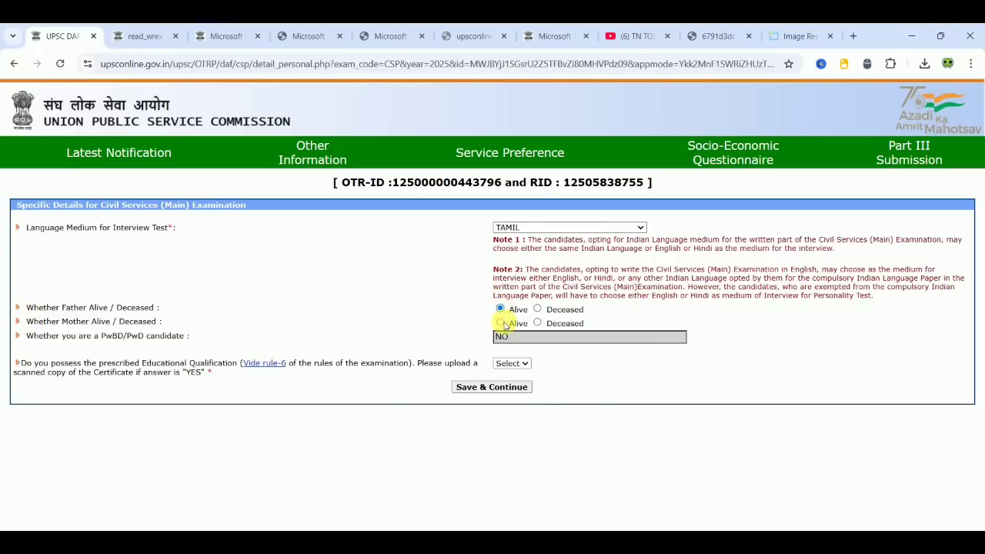
pyautogui.click(500, 323)
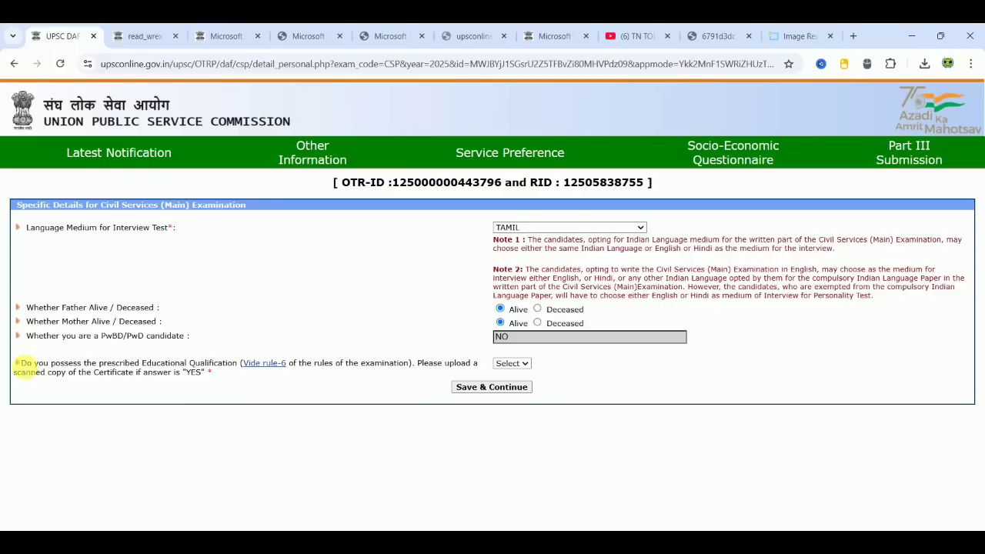
pyautogui.click(505, 363)
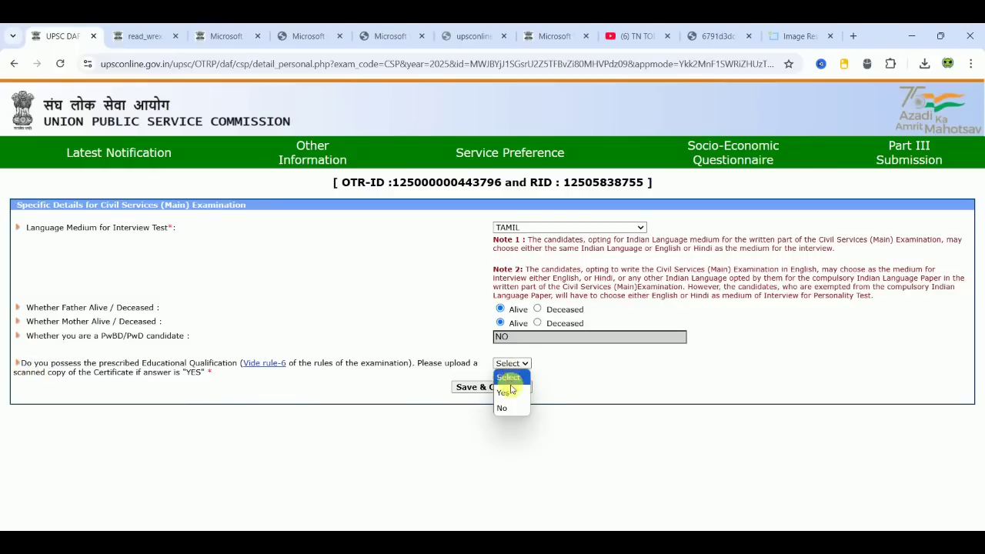
pyautogui.click(509, 392)
pyautogui.click(506, 388)
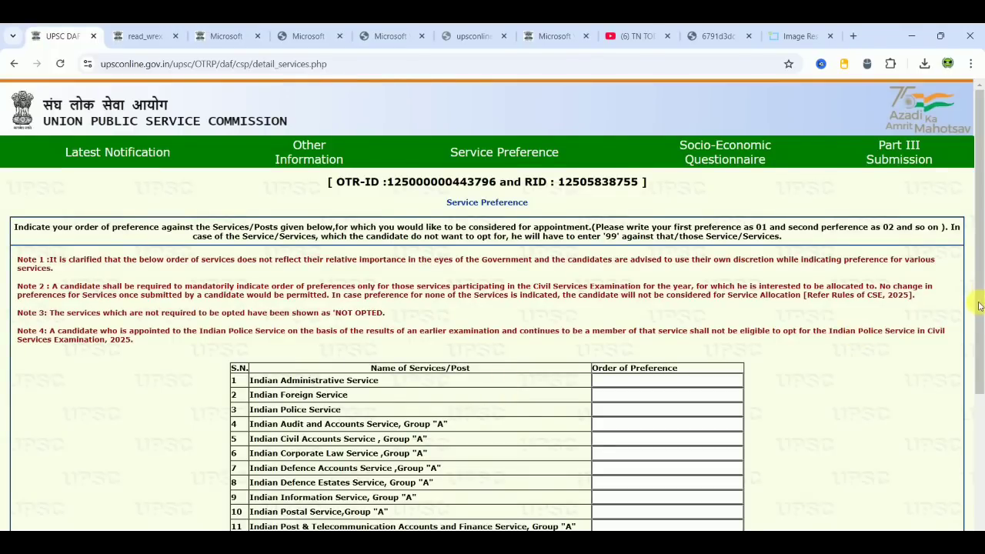
pyautogui.moveTo(979, 306); pyautogui.dragTo(979, 452)
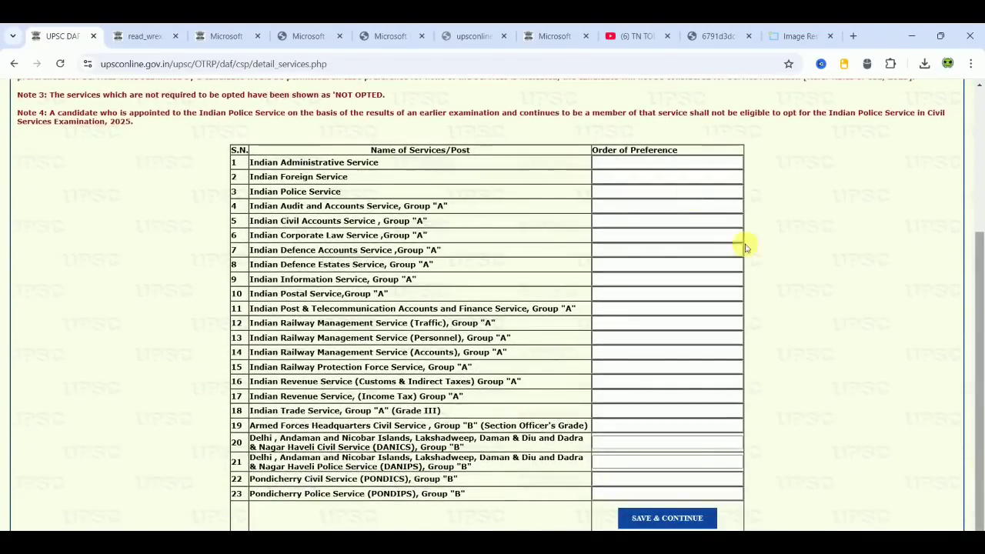
# Step: Rank the service preferences: IAS 1, IPS 2, IFS 3, Audit and Accounts 4, Civil Accounts 5
pyautogui.click(642, 164)
pyautogui.write('1')
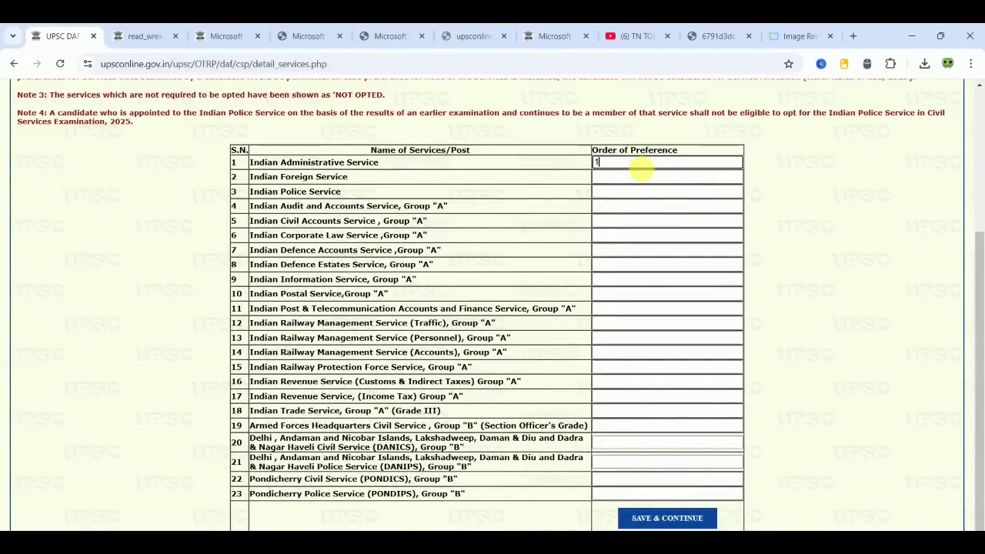
pyautogui.click(634, 193)
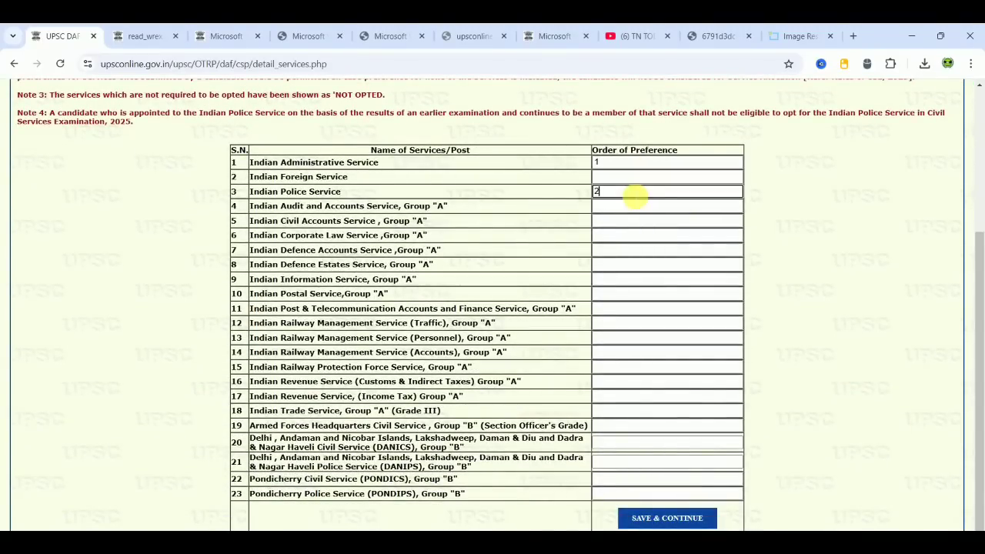
pyautogui.click(623, 176)
pyautogui.write('3')
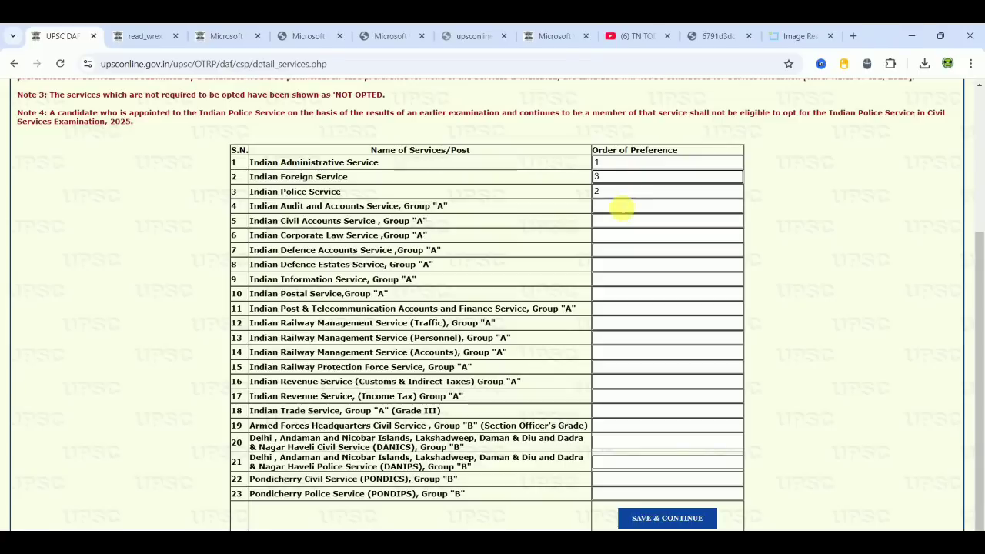
pyautogui.click(622, 206)
pyautogui.write('4')
pyautogui.click(618, 221)
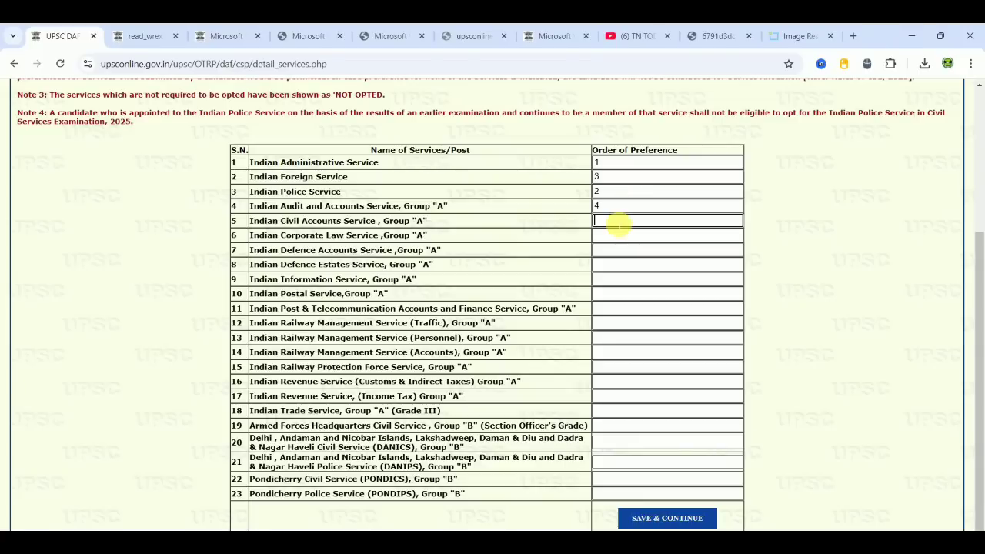
pyautogui.write('5')
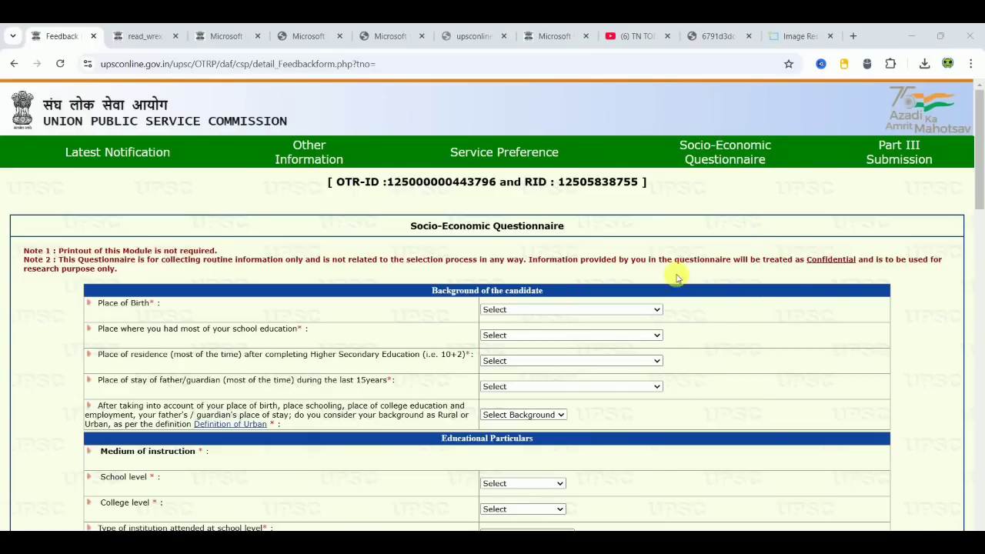
# Step: Open the Socio-Economic Questionnaire and view the school education place options without choosing one
pyautogui.click(931, 319)
pyautogui.scroll(-1, 931, 318)
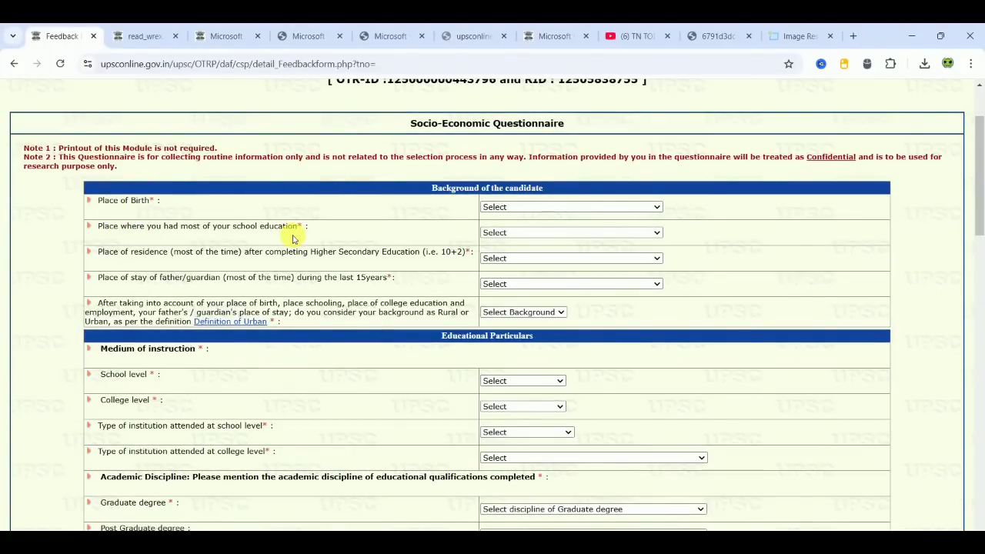
pyautogui.click(527, 232)
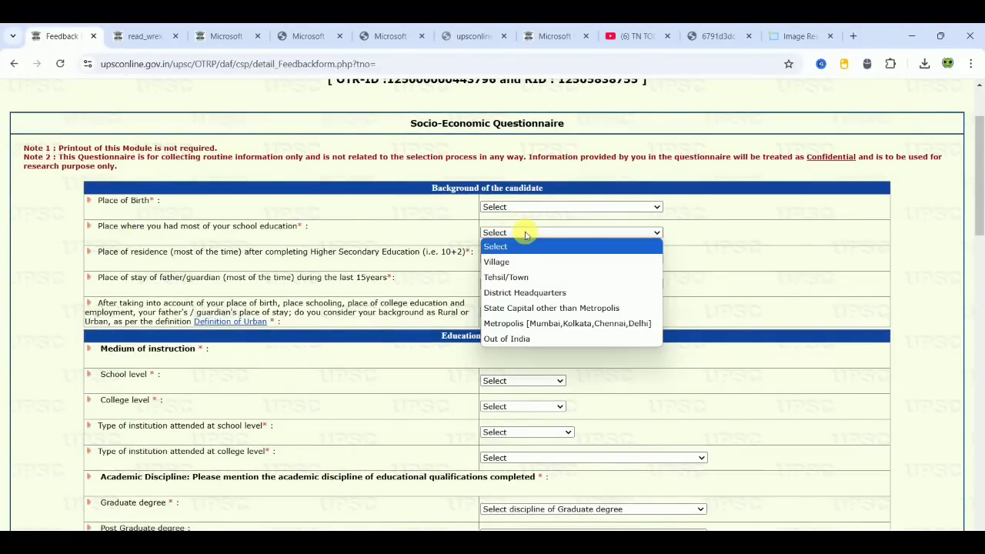
pyautogui.click(753, 238)
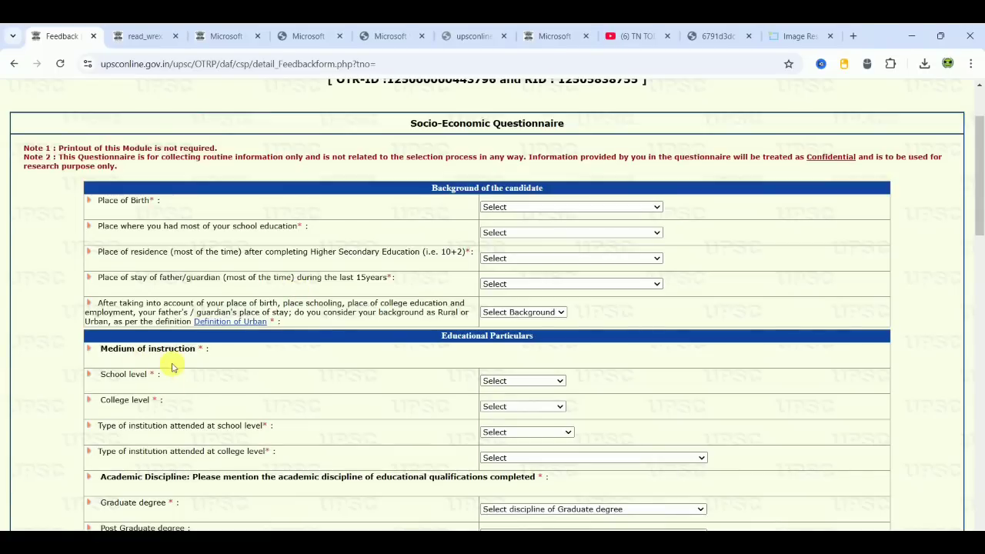
# Step: Review the school institution type and graduate discipline options, leaving both unanswered
pyautogui.scroll(-2, 264, 366)
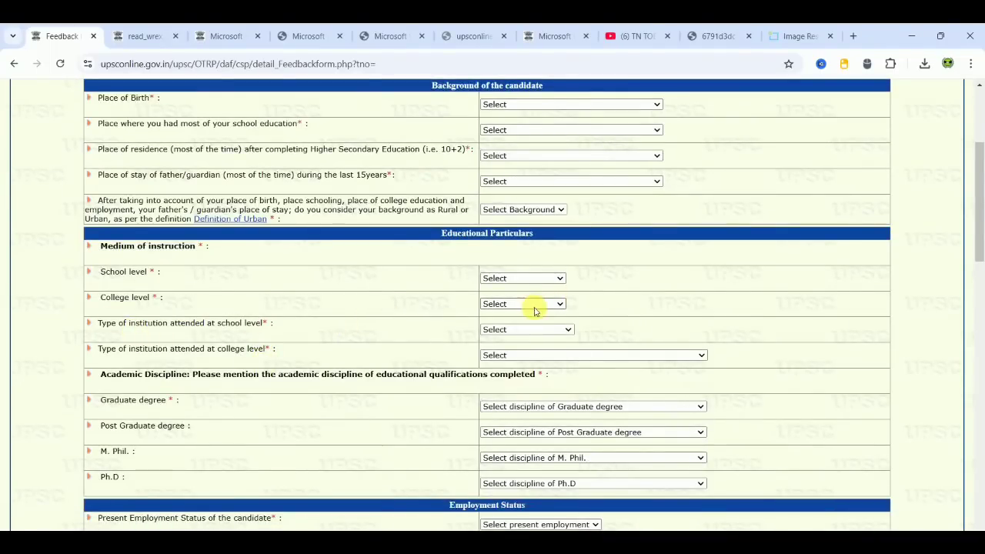
pyautogui.click(528, 334)
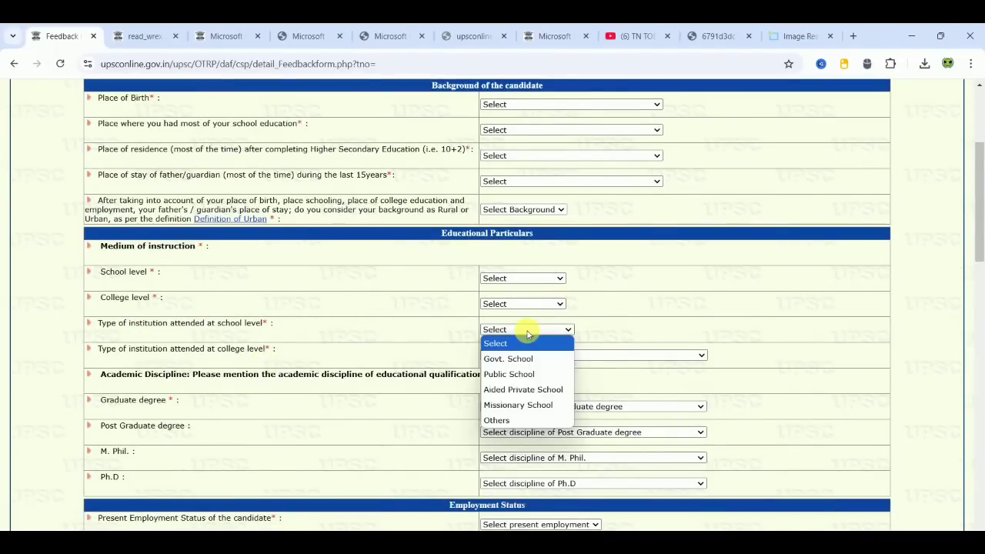
pyautogui.click(666, 314)
pyautogui.scroll(-1, 665, 314)
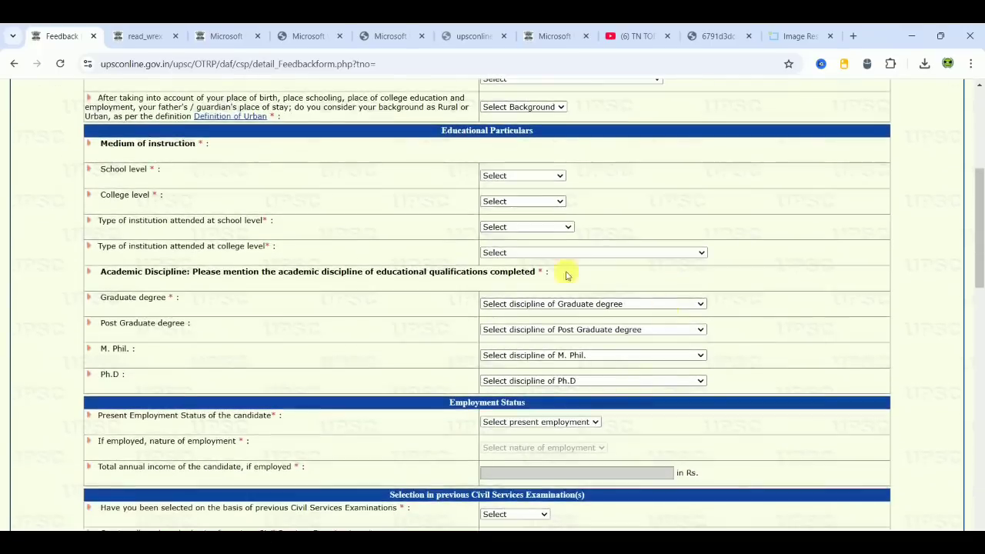
pyautogui.click(516, 304)
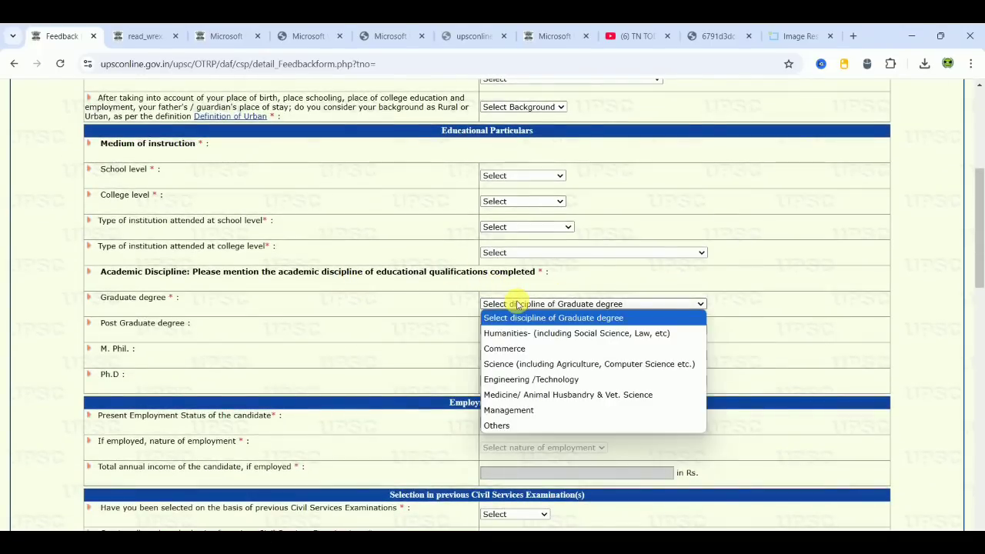
pyautogui.click(752, 248)
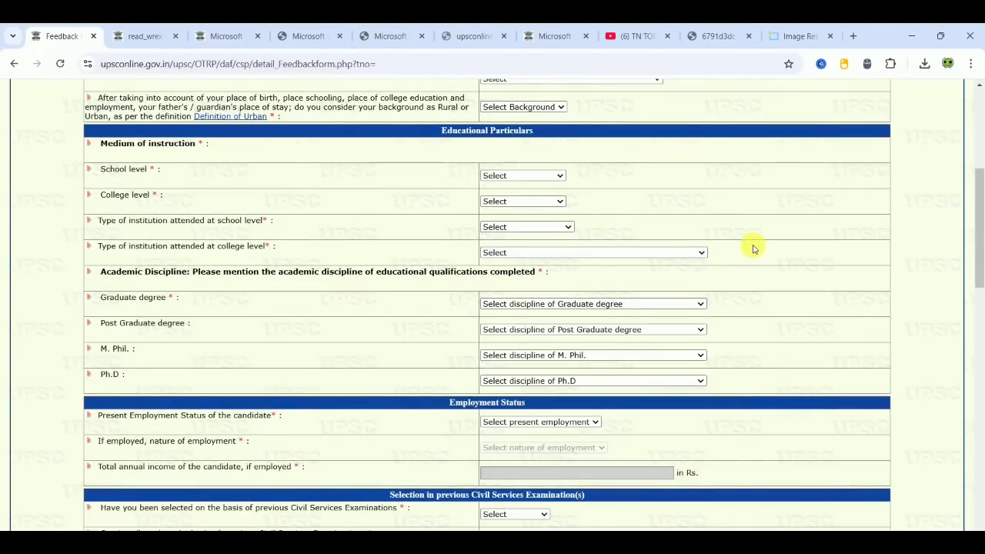
pyautogui.scroll(-3, 752, 248)
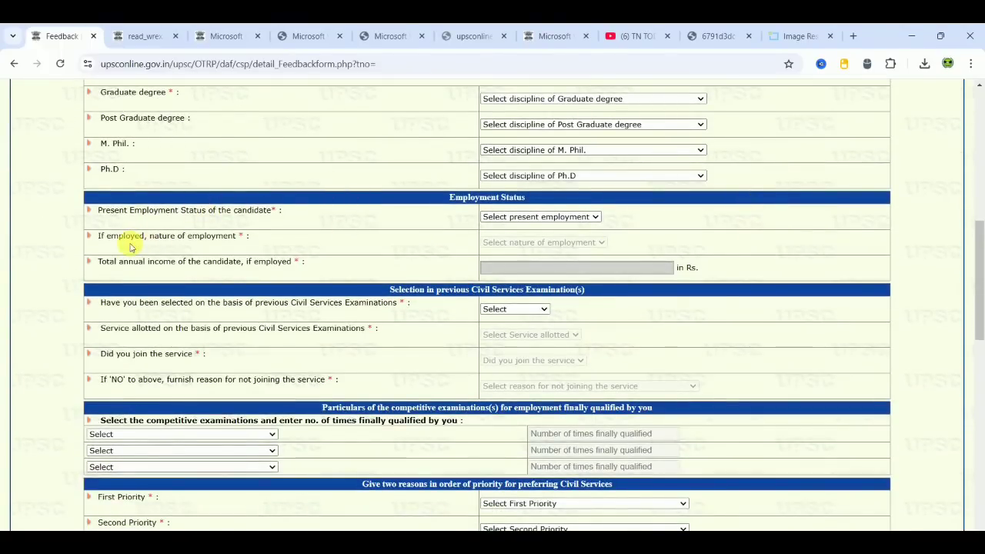
# Step: Answer No to having been selected through previous Civil Services Examinations
pyautogui.click(503, 216)
pyautogui.click(330, 302)
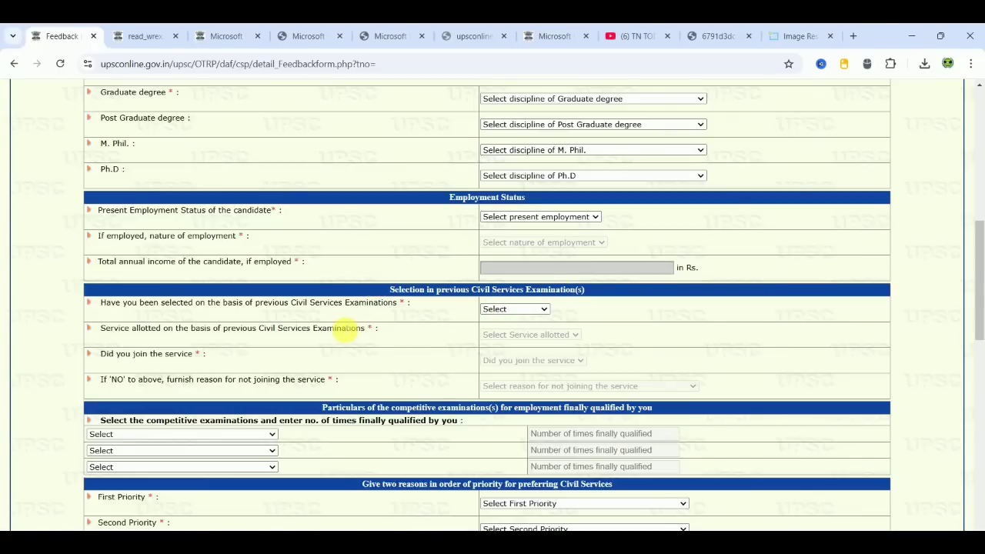
pyautogui.click(538, 308)
pyautogui.click(498, 353)
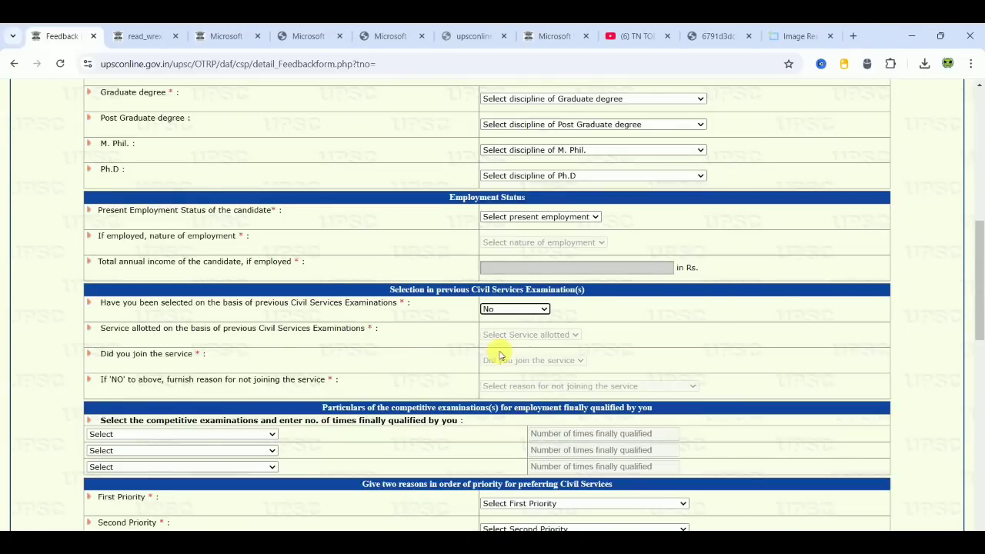
pyautogui.scroll(-3, 673, 356)
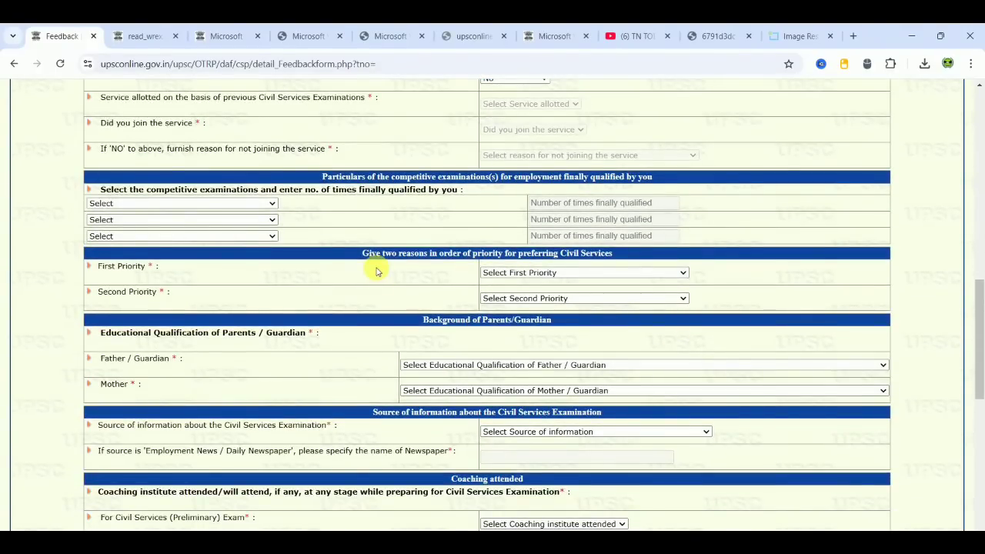
# Step: Review the Civil Services priority reasons and father's education options, leaving both unanswered
pyautogui.click(527, 272)
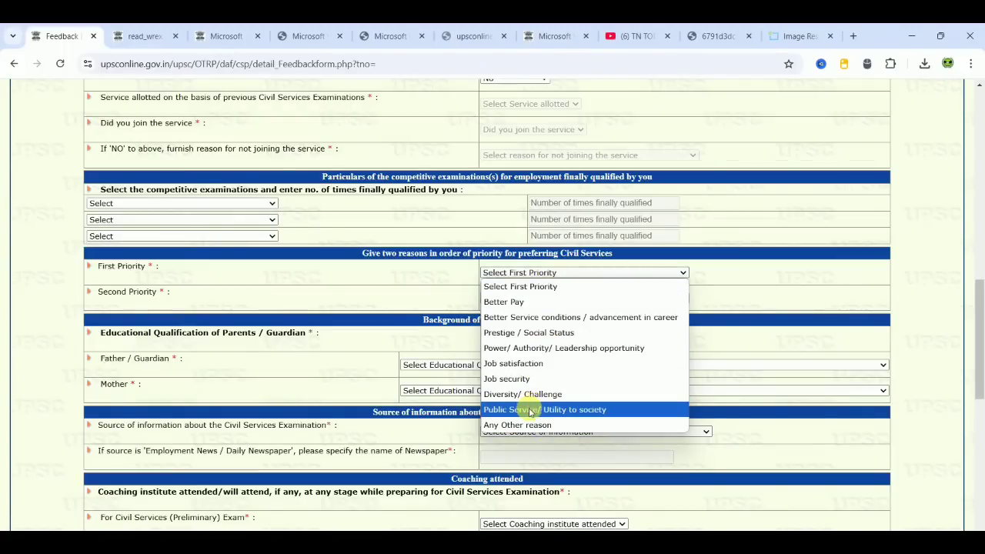
pyautogui.click(419, 322)
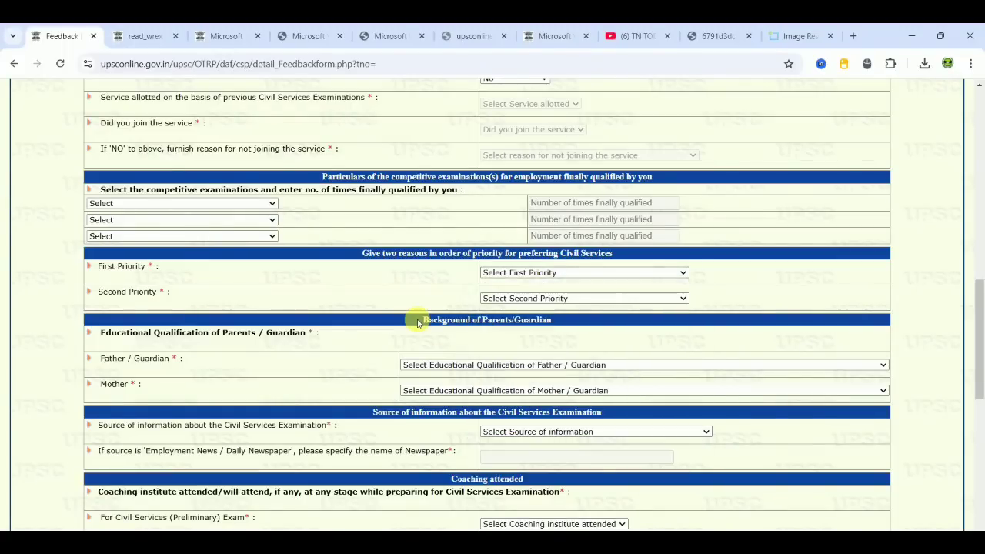
pyautogui.scroll(-2, 753, 299)
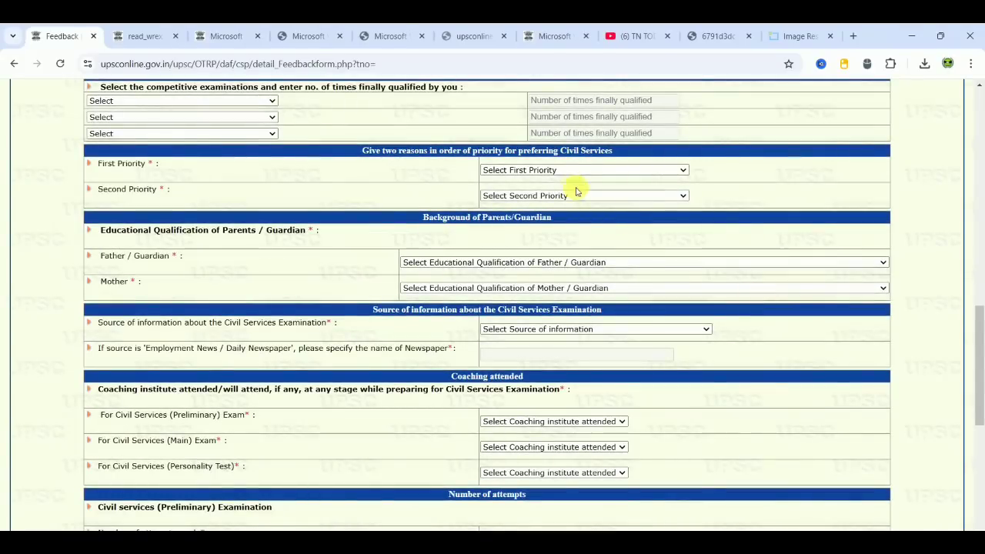
pyautogui.click(450, 262)
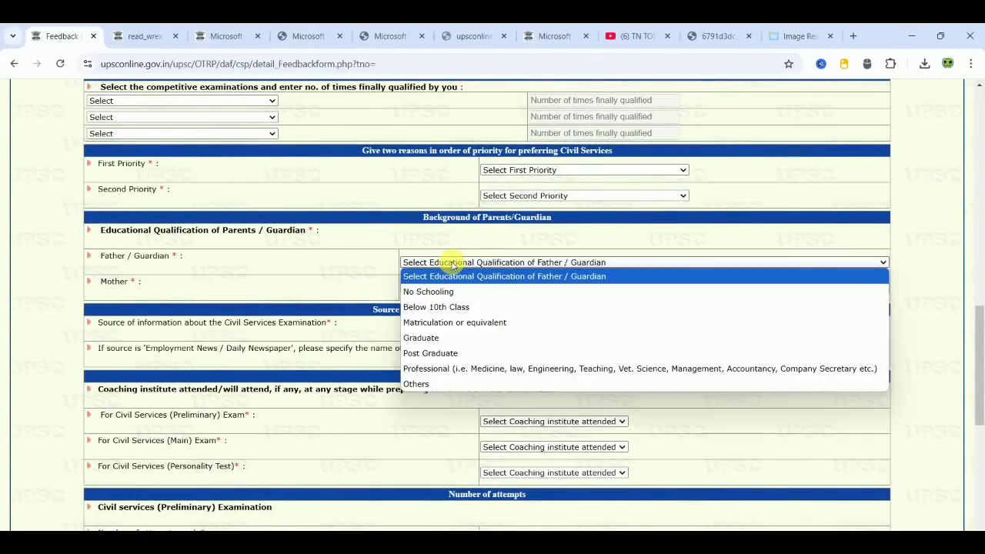
pyautogui.click(331, 270)
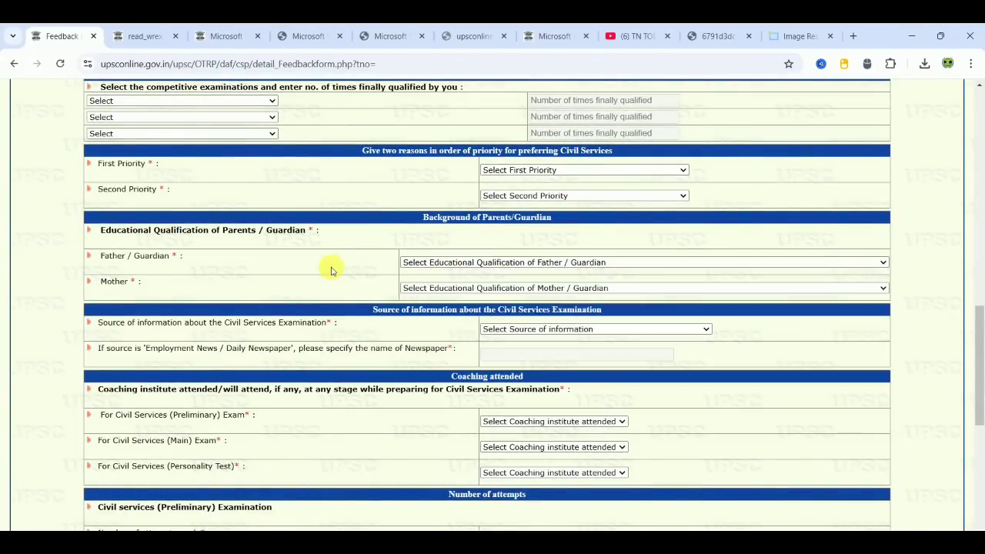
pyautogui.scroll(-3, 330, 269)
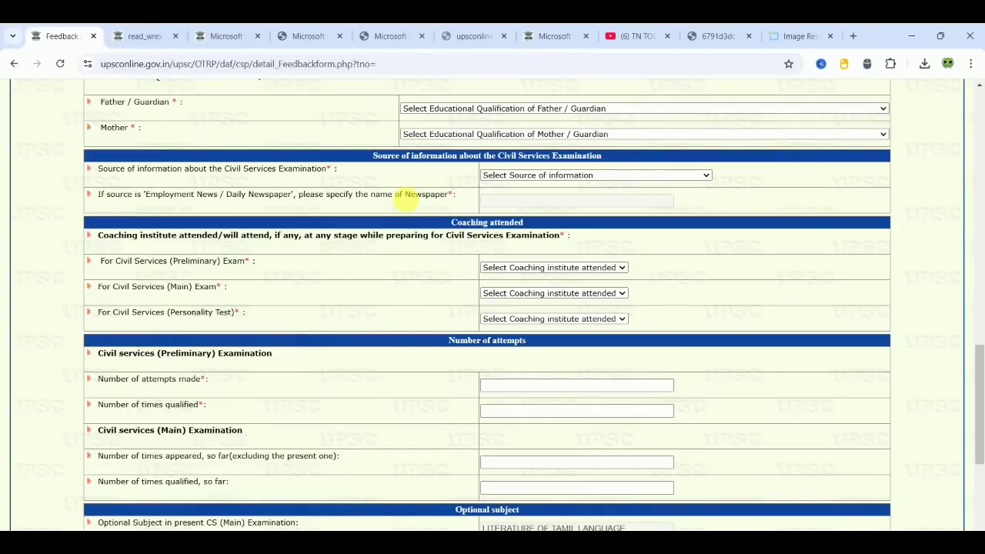
# Step: Mark coaching as Not Attended for the Preliminary, Main and Personality Test stages
pyautogui.click(509, 174)
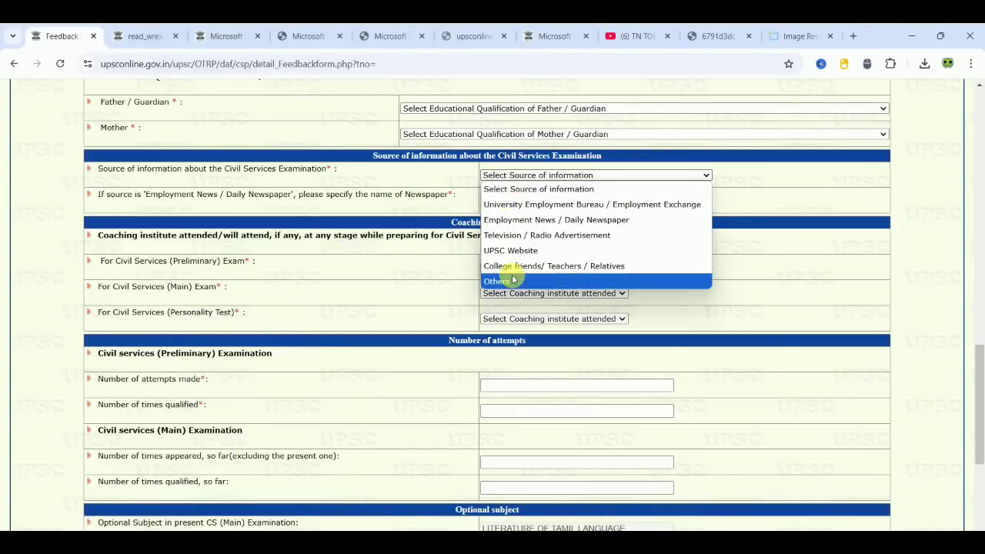
pyautogui.click(800, 289)
pyautogui.scroll(-1, 801, 289)
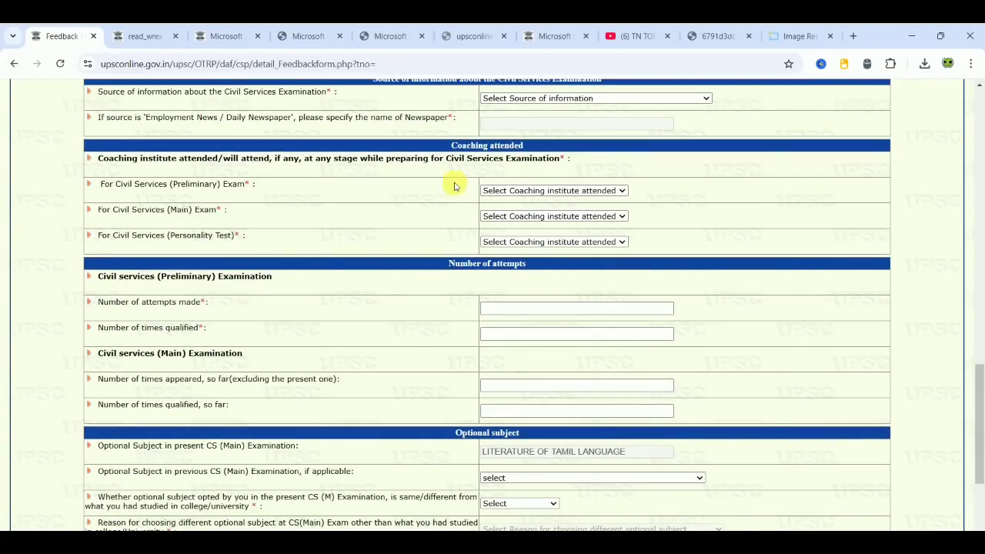
pyautogui.click(523, 192)
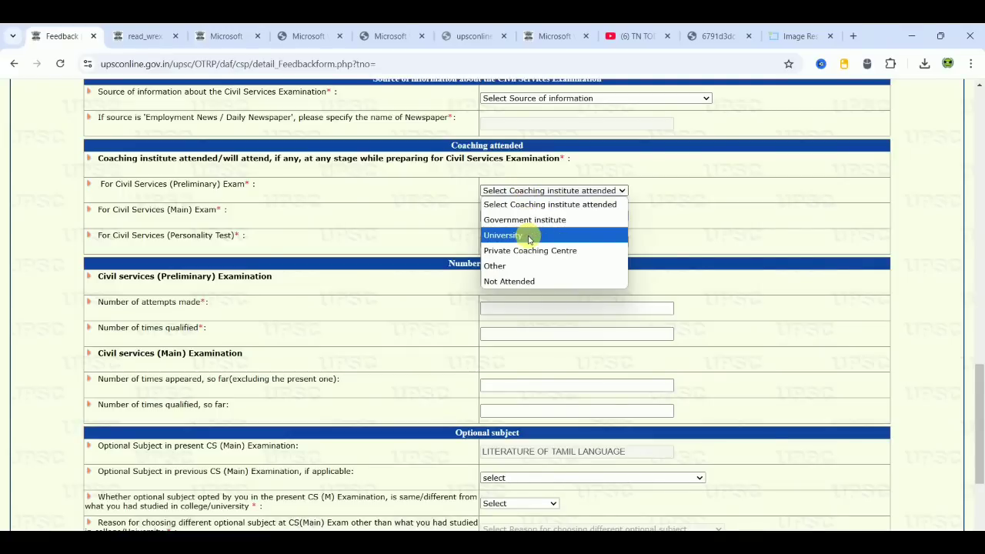
pyautogui.click(514, 281)
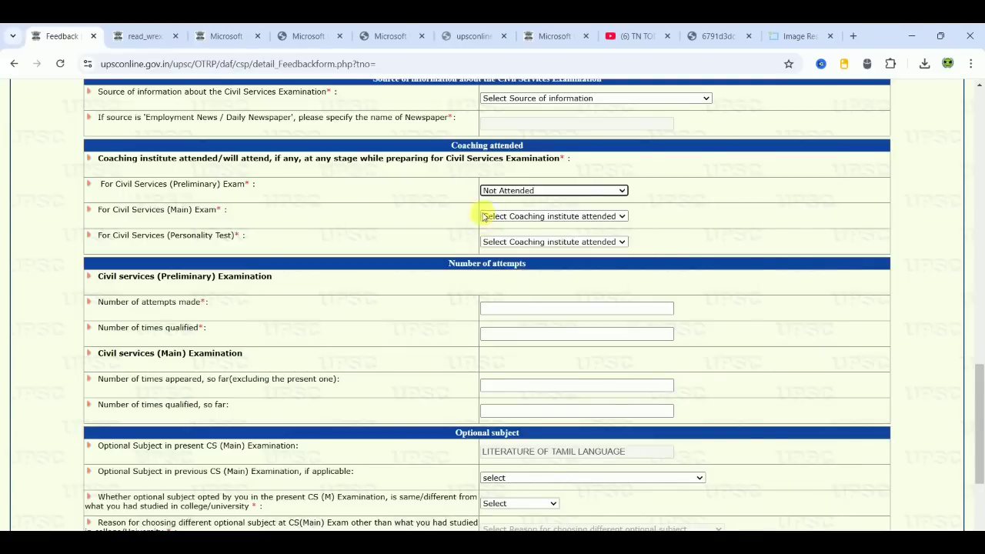
pyautogui.click(521, 215)
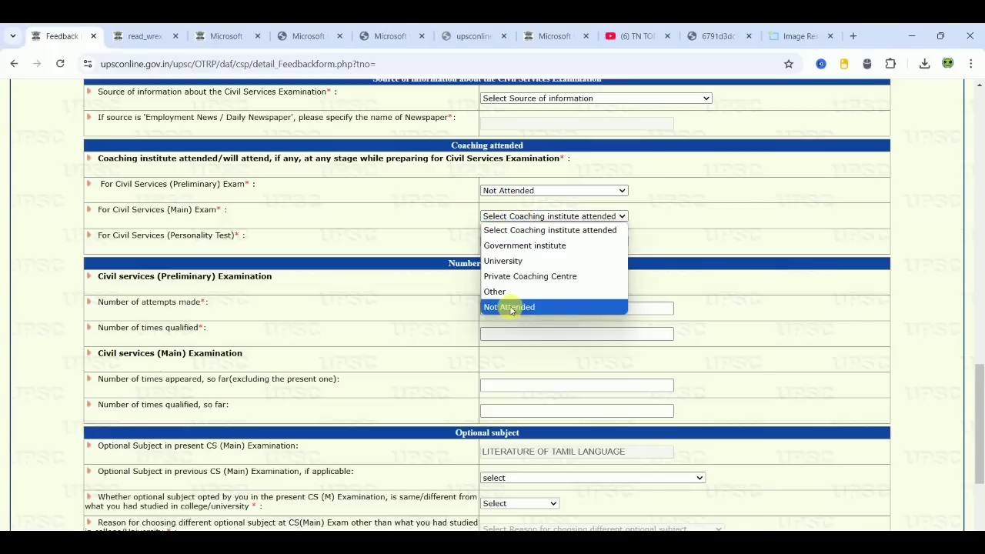
pyautogui.click(510, 307)
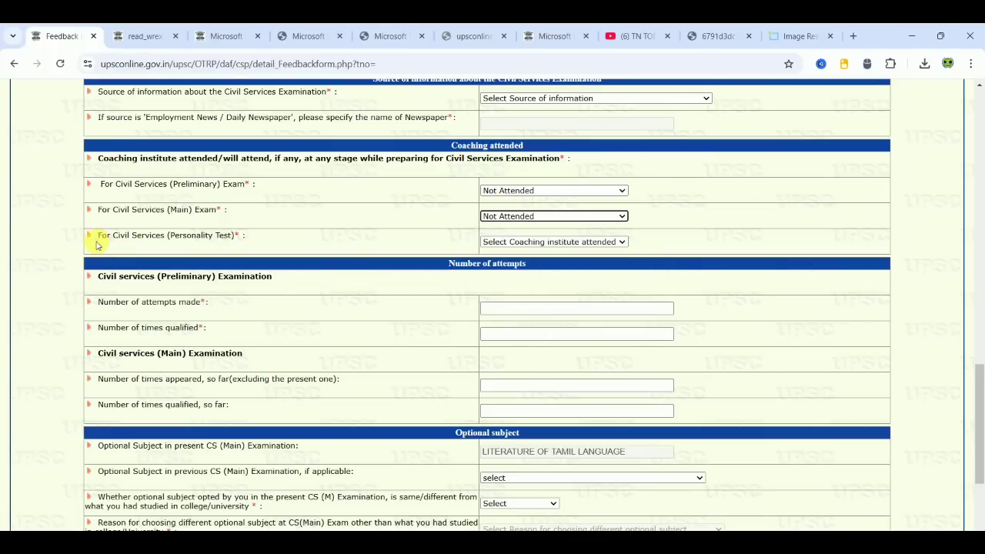
pyautogui.click(541, 245)
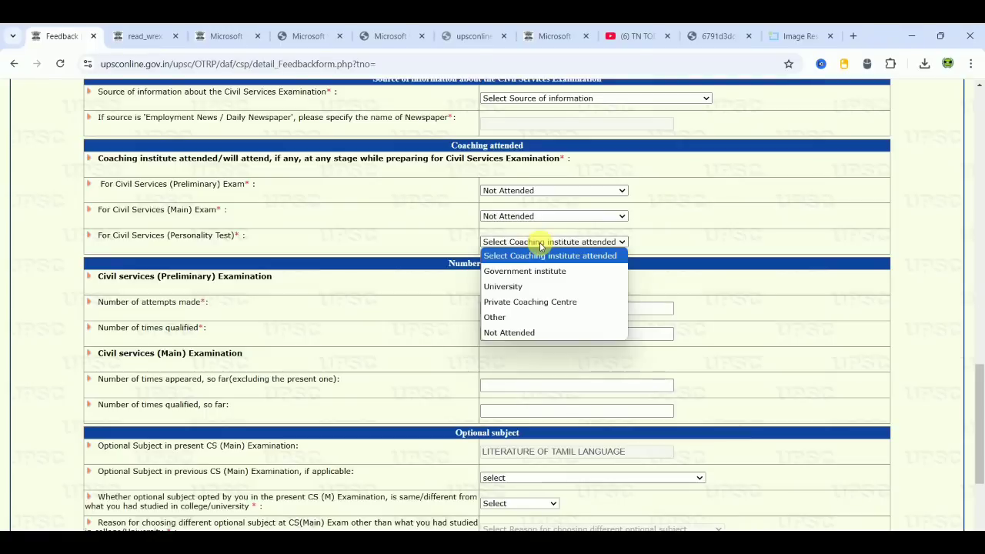
pyautogui.click(533, 333)
# Step: Leave the number of Prelims attempts field blank for now
pyautogui.click(729, 337)
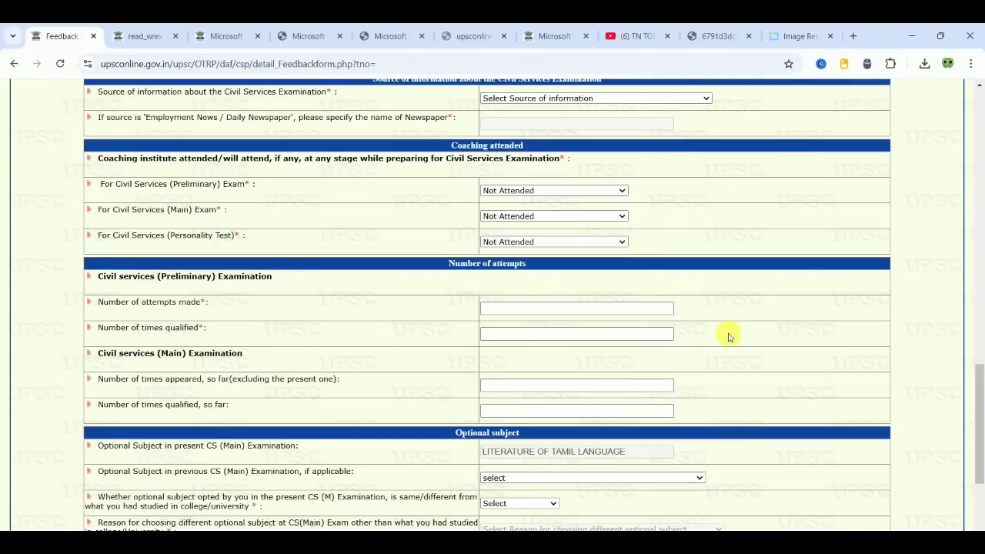
pyautogui.scroll(-1, 730, 337)
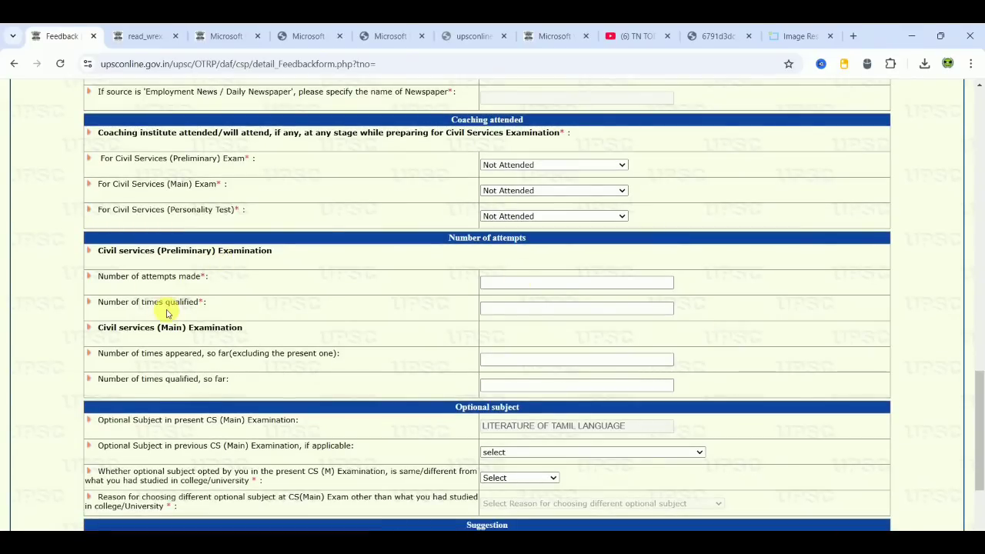
pyautogui.click(482, 283)
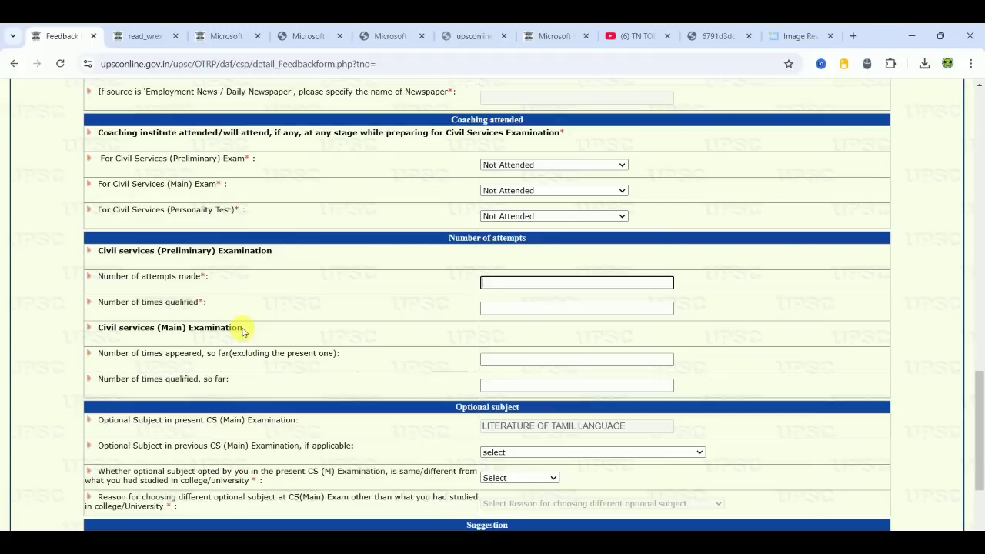
pyautogui.click(896, 308)
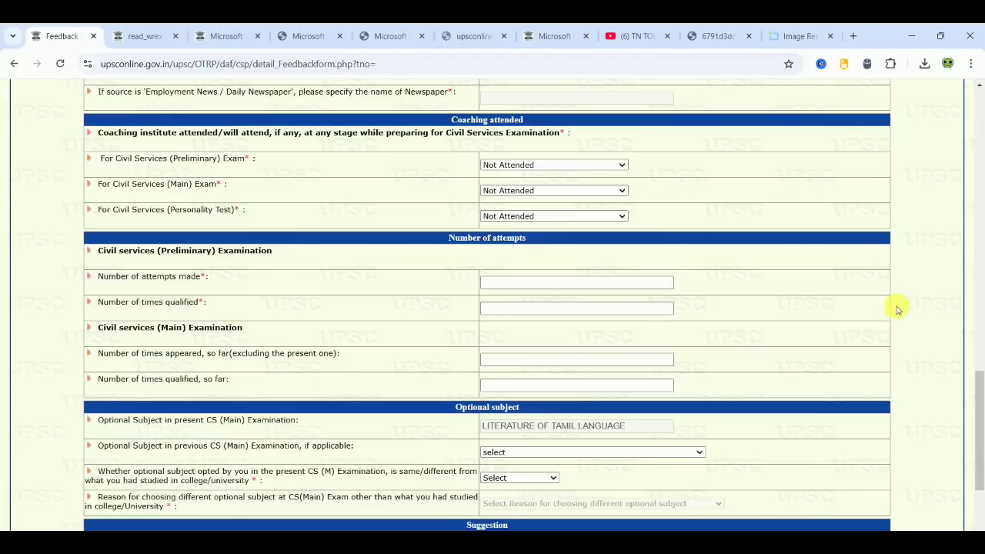
pyautogui.scroll(-3, 896, 308)
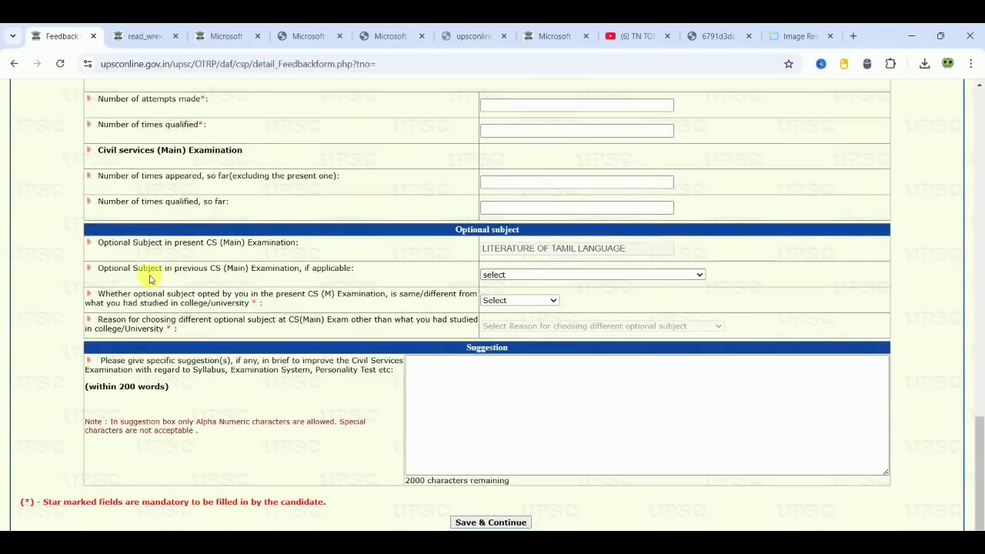
# Step: Leave the previous optional subject unselected after browsing its subject list
pyautogui.click(521, 275)
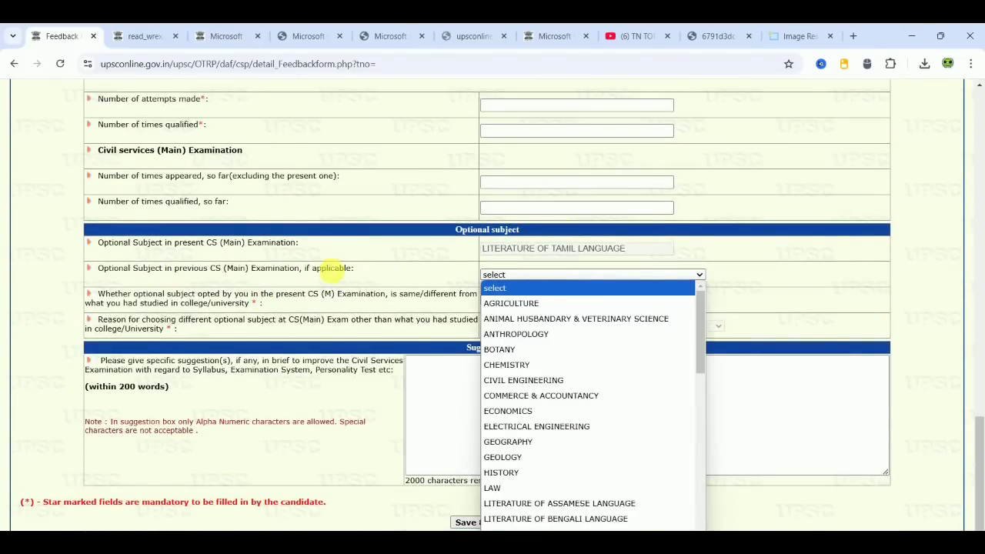
pyautogui.click(332, 267)
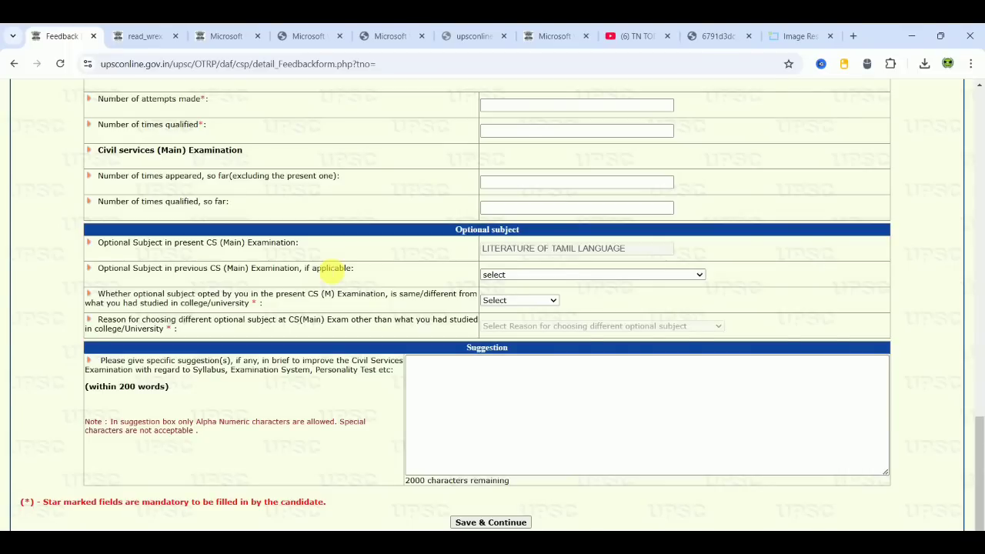
pyautogui.click(496, 276)
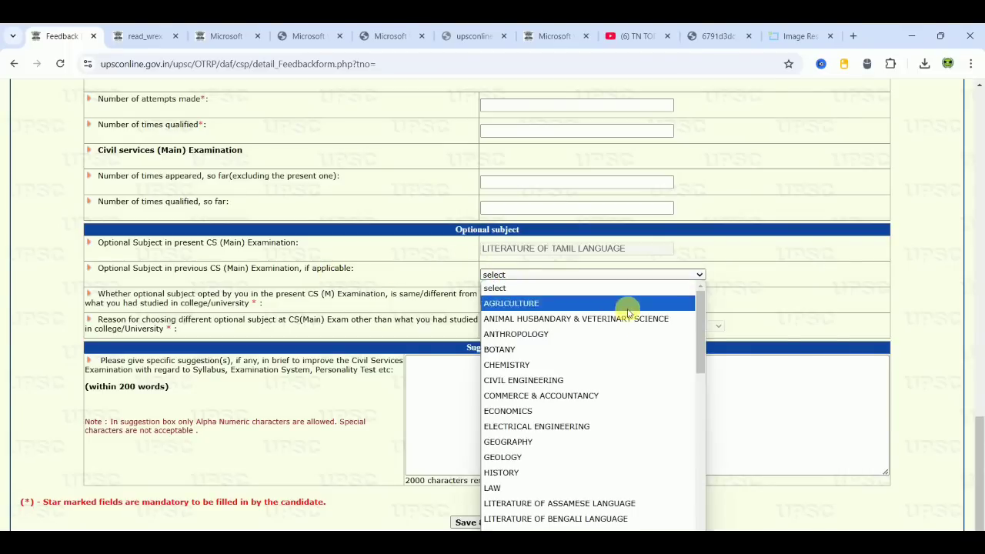
pyautogui.moveTo(699, 345); pyautogui.dragTo(700, 508)
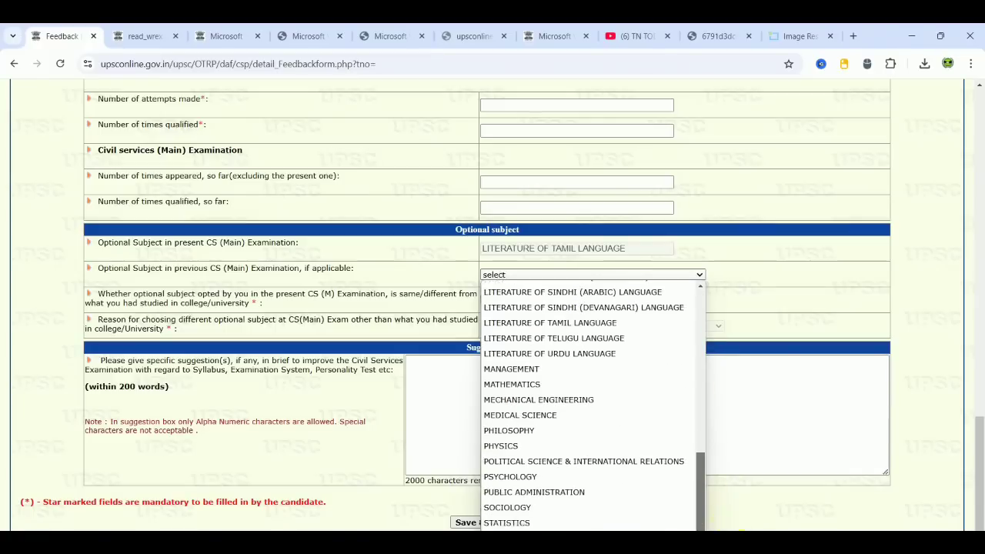
pyautogui.click(31, 387)
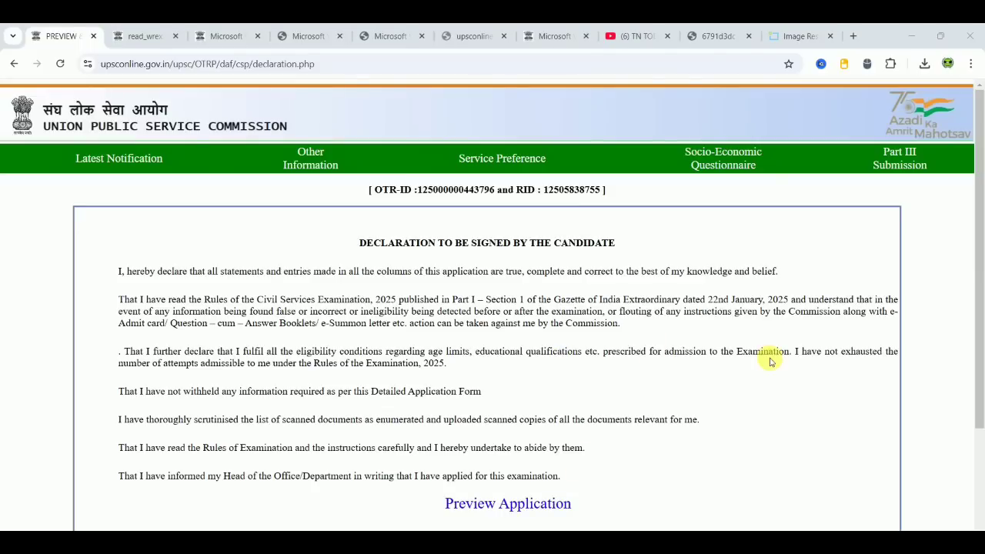
# Step: View the application preview, answer Yes to having seen it, and final-submit CSM Part III
pyautogui.scroll(-2, 771, 360)
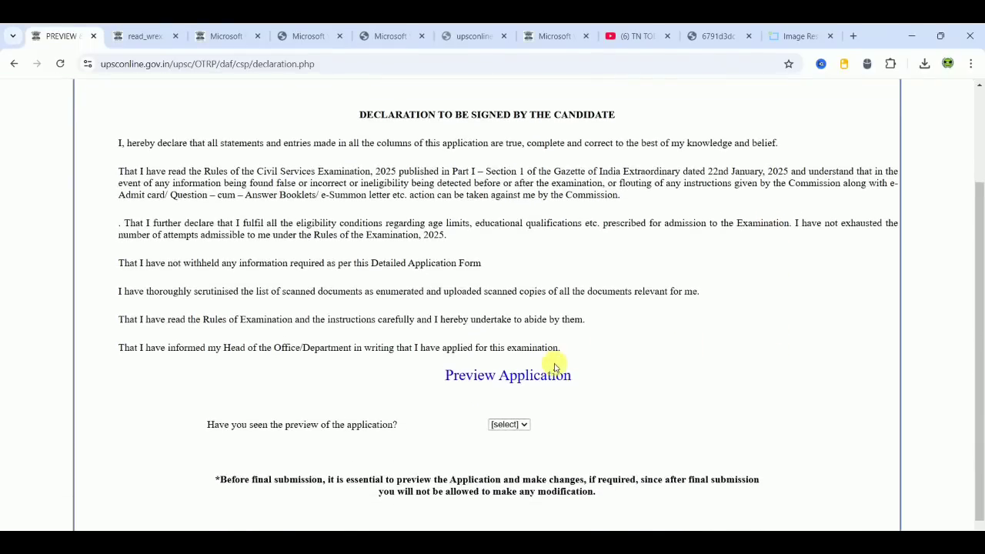
pyautogui.click(553, 373)
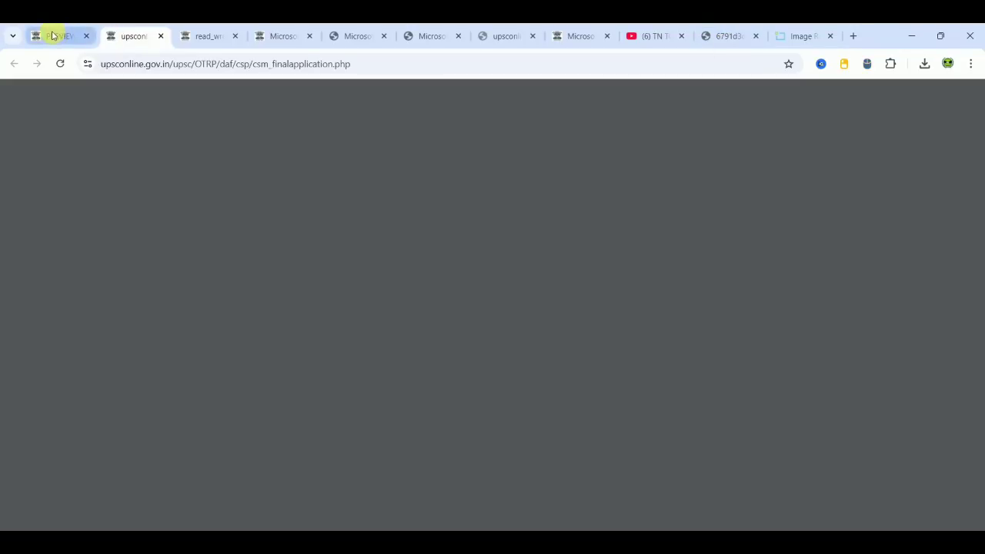
pyautogui.click(54, 36)
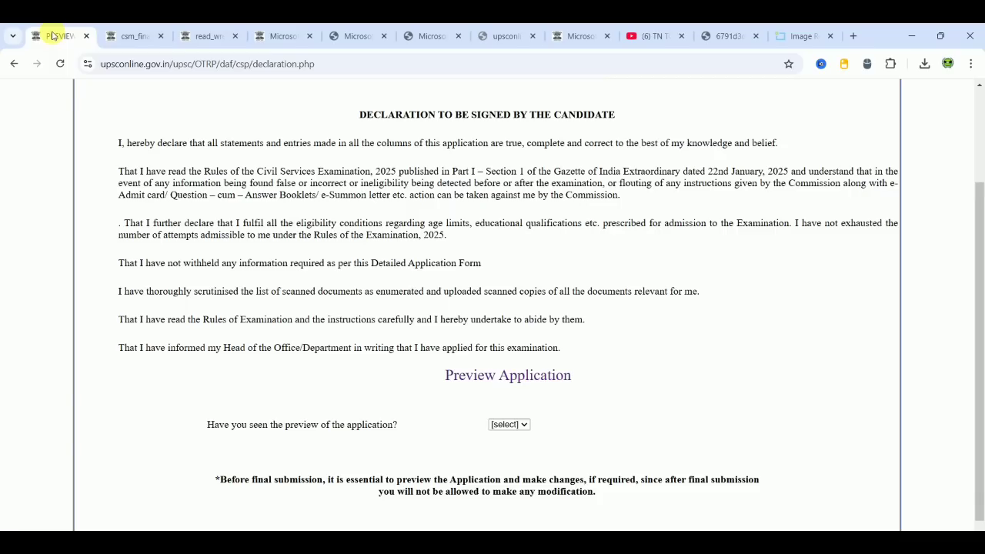
pyautogui.click(521, 422)
pyautogui.click(500, 451)
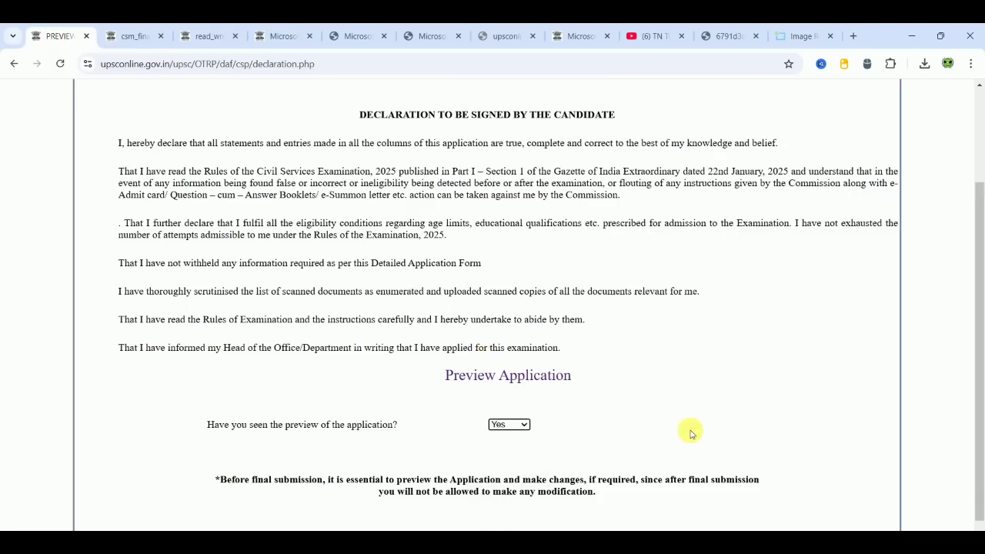
pyautogui.scroll(-1, 690, 433)
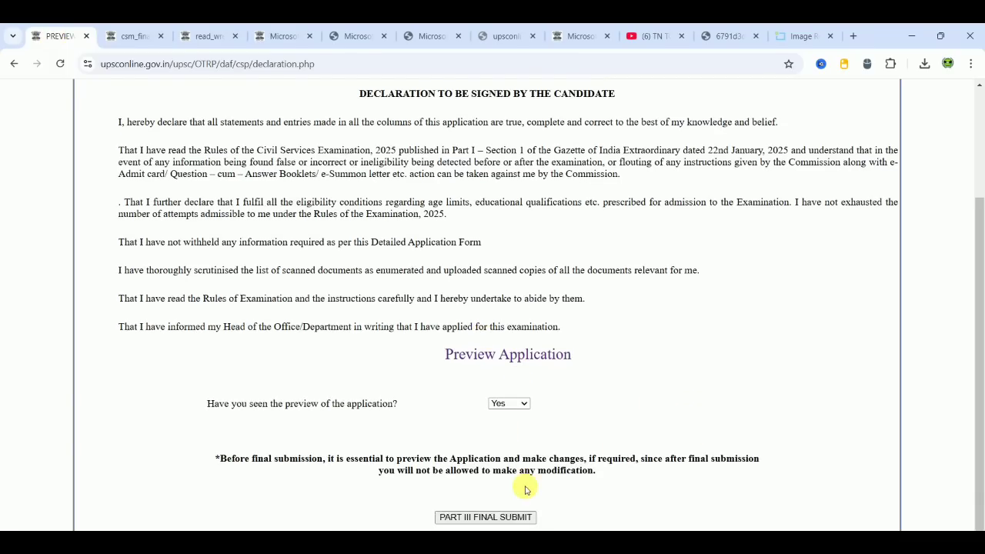
pyautogui.click(493, 517)
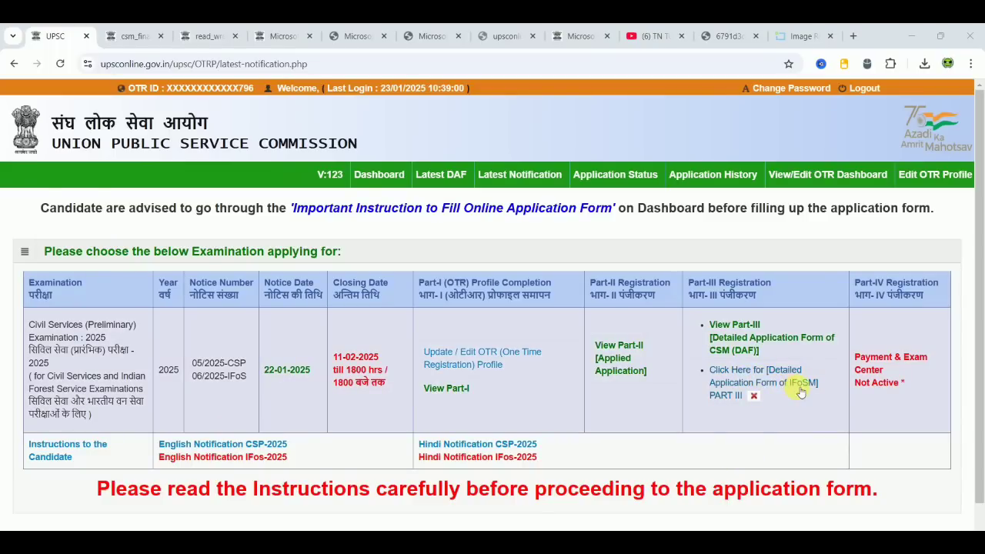
# Step: On the IFoSM form, mark father and mother Alive, answer Yes for qualification, and save
pyautogui.click(760, 378)
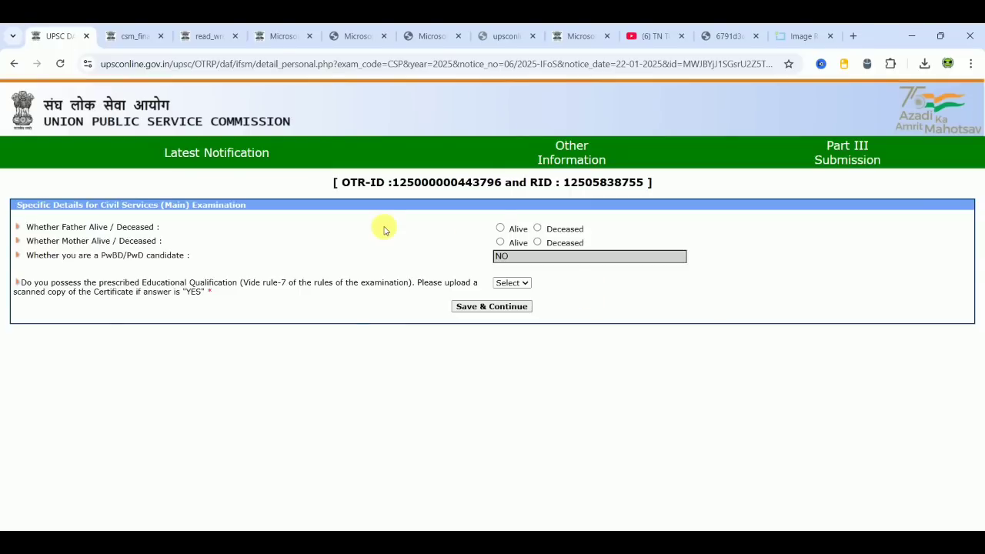
pyautogui.click(500, 229)
pyautogui.click(500, 242)
pyautogui.click(511, 283)
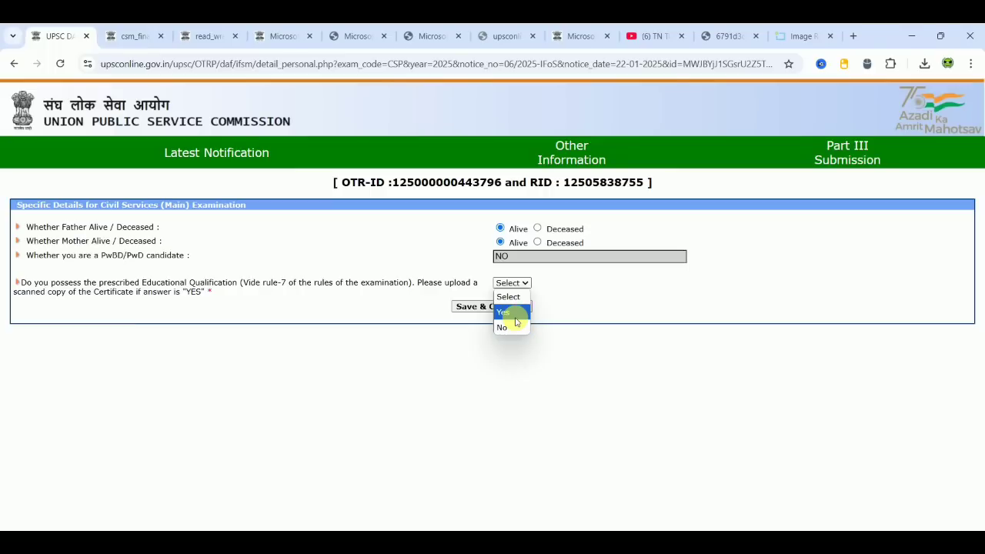
pyautogui.click(515, 317)
pyautogui.click(504, 310)
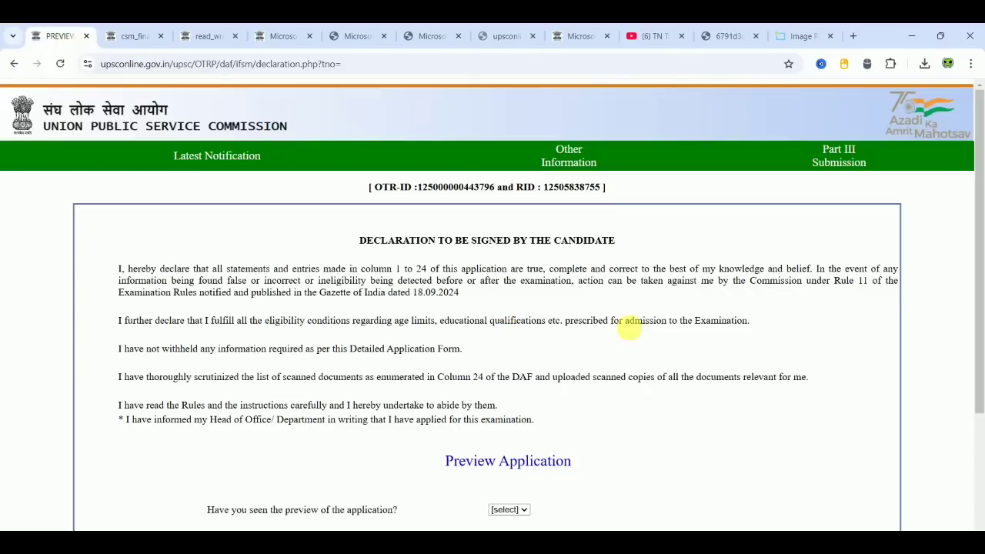
# Step: Answer Yes to having seen the preview and final-submit IFoSM Part III
pyautogui.scroll(-2, 666, 347)
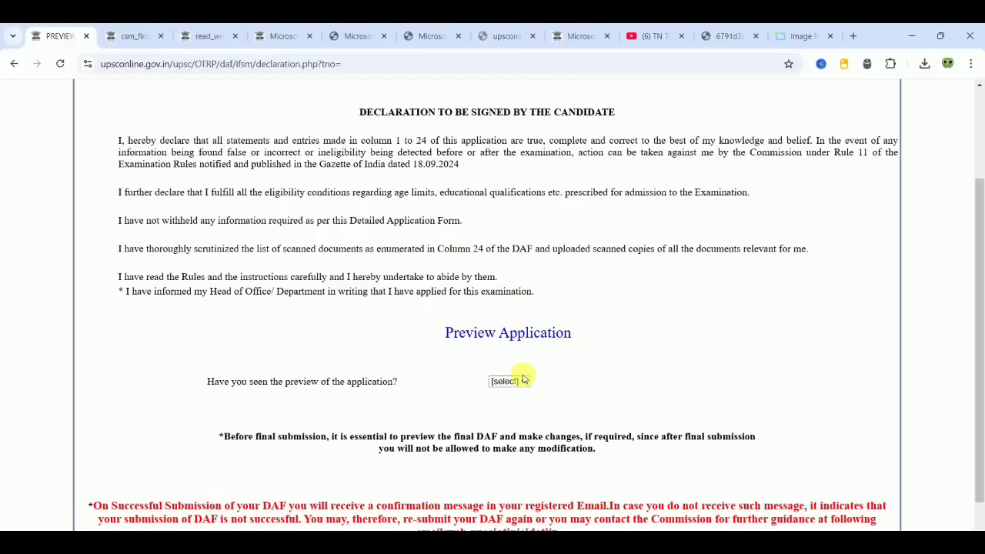
pyautogui.click(520, 379)
pyautogui.click(512, 404)
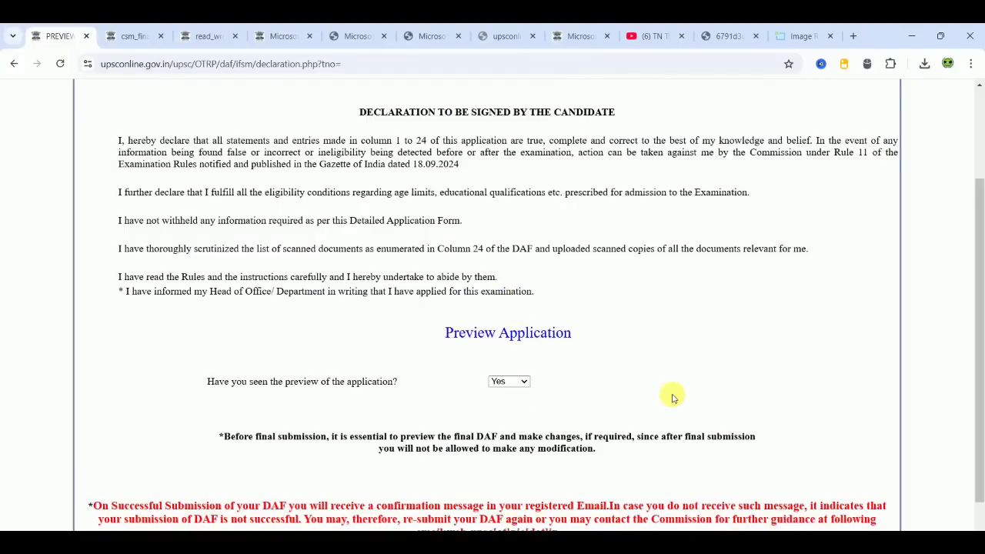
pyautogui.scroll(-1, 670, 395)
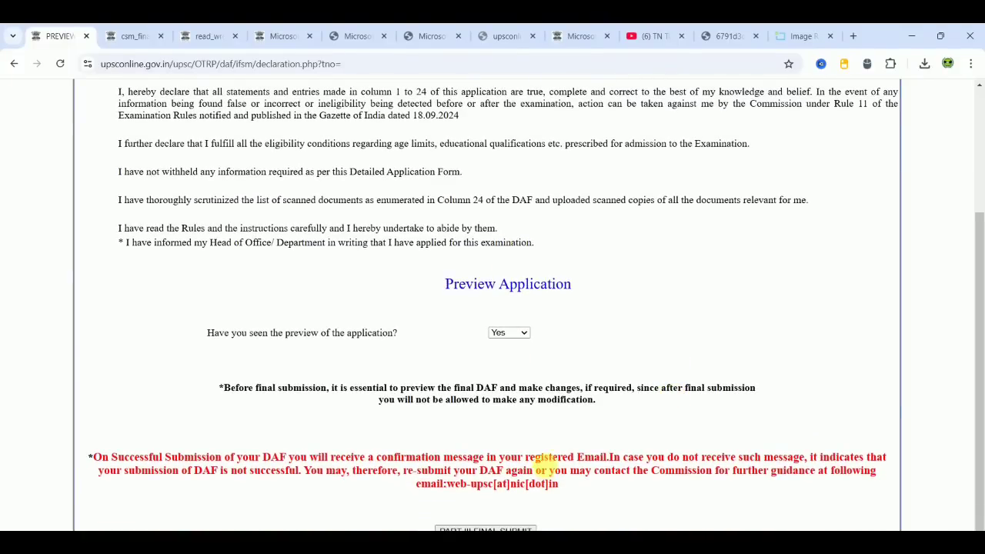
pyautogui.click(492, 528)
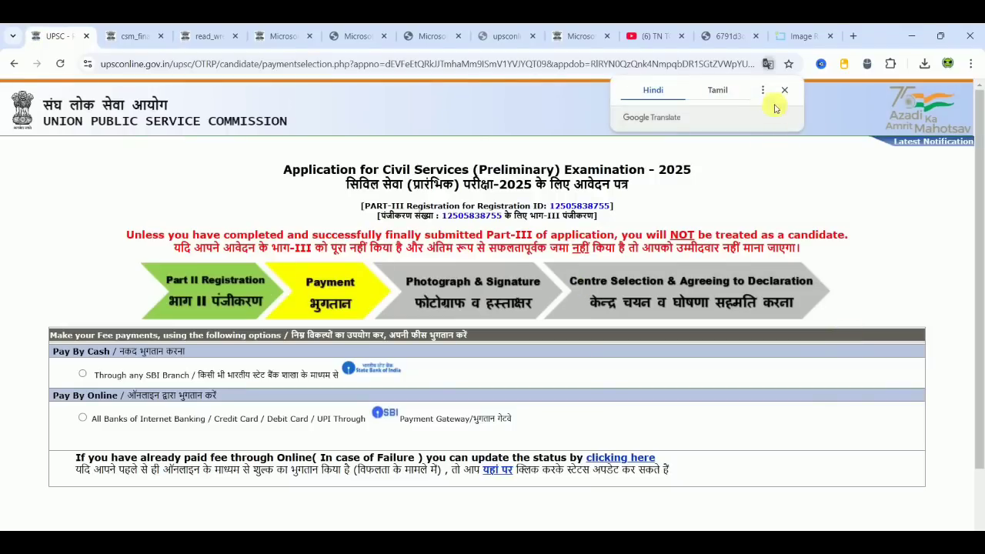
# Step: Pay the ₹100 examination fee online and continue past the payment acknowledgement
pyautogui.click(784, 90)
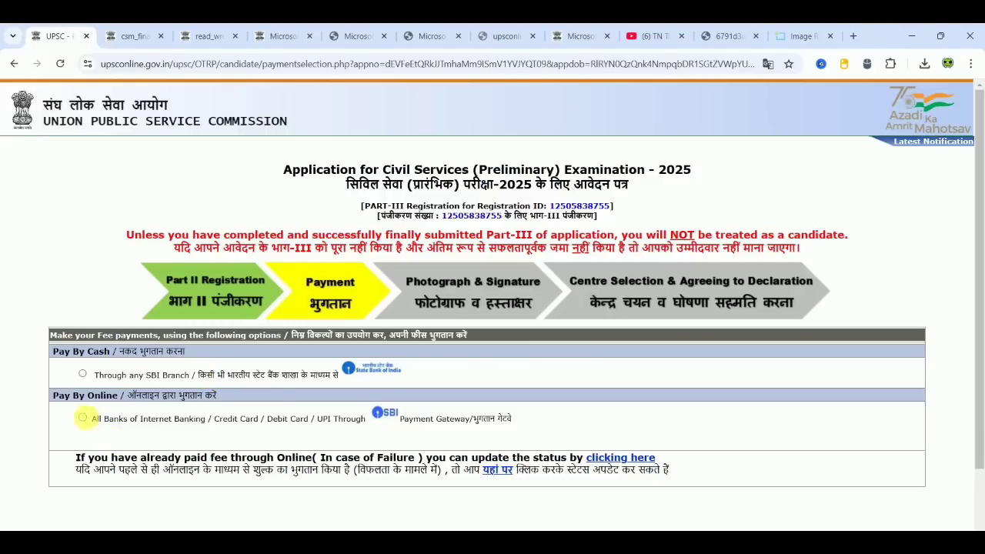
pyautogui.click(83, 417)
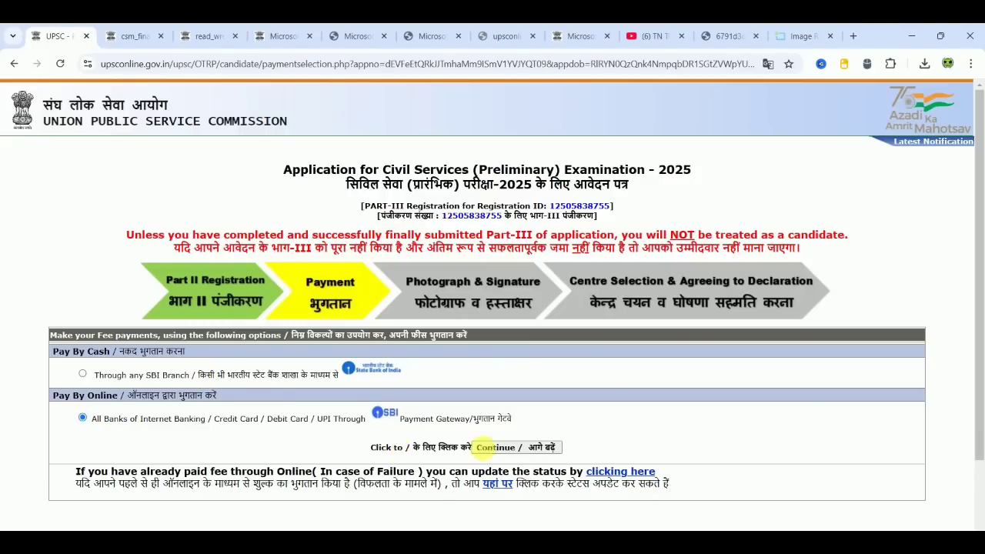
pyautogui.click(514, 447)
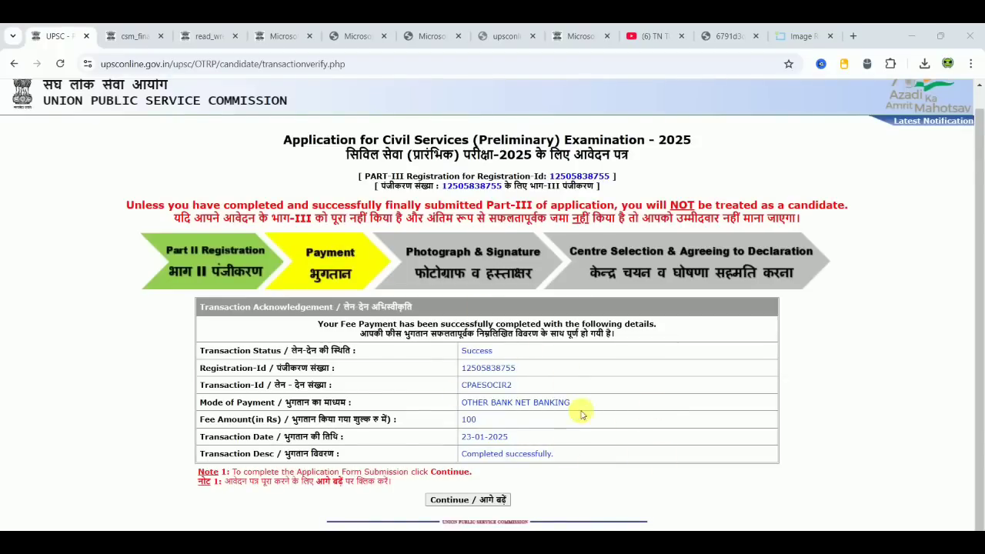
pyautogui.click(474, 500)
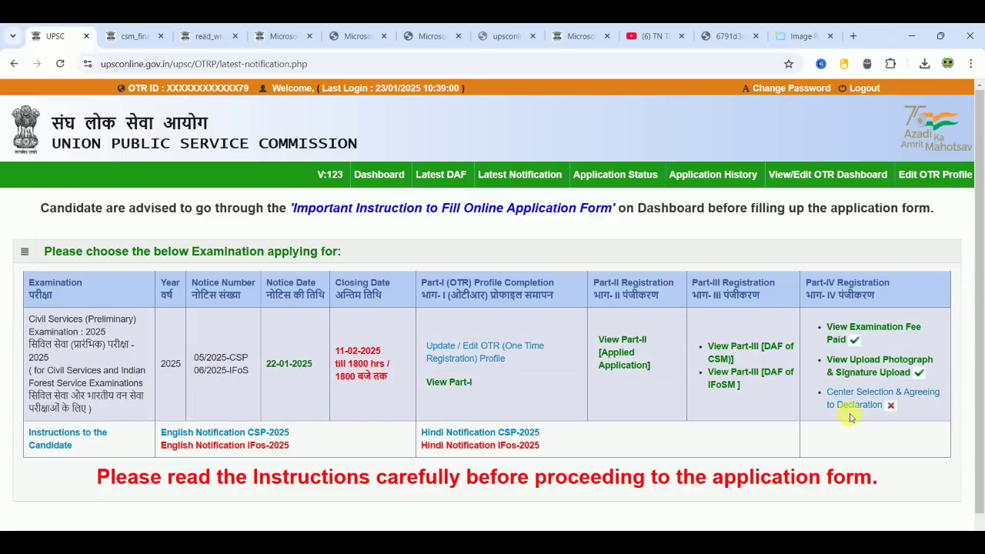
# Step: Select Vellore as the examination centre on the Centre Selection and Declaration page
pyautogui.click(851, 404)
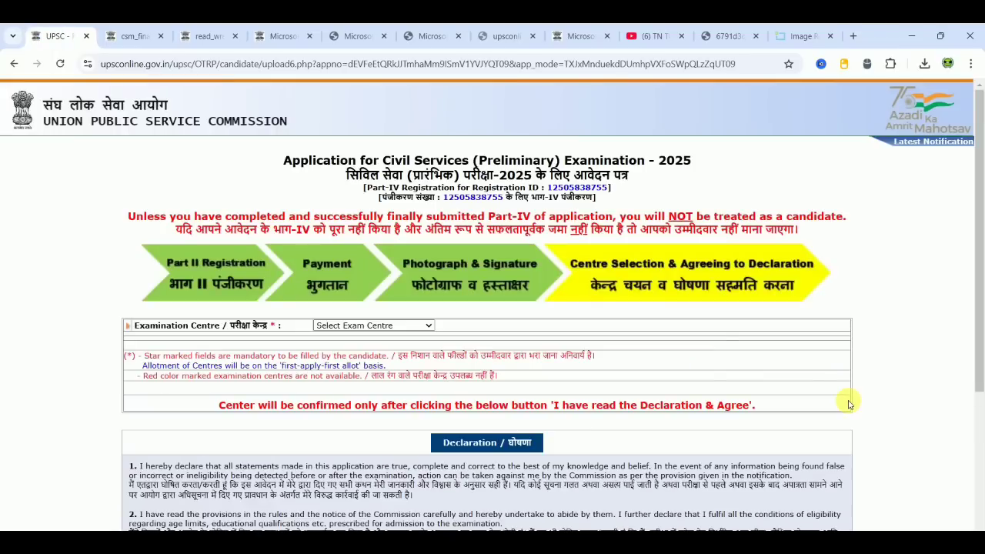
pyautogui.click(373, 326)
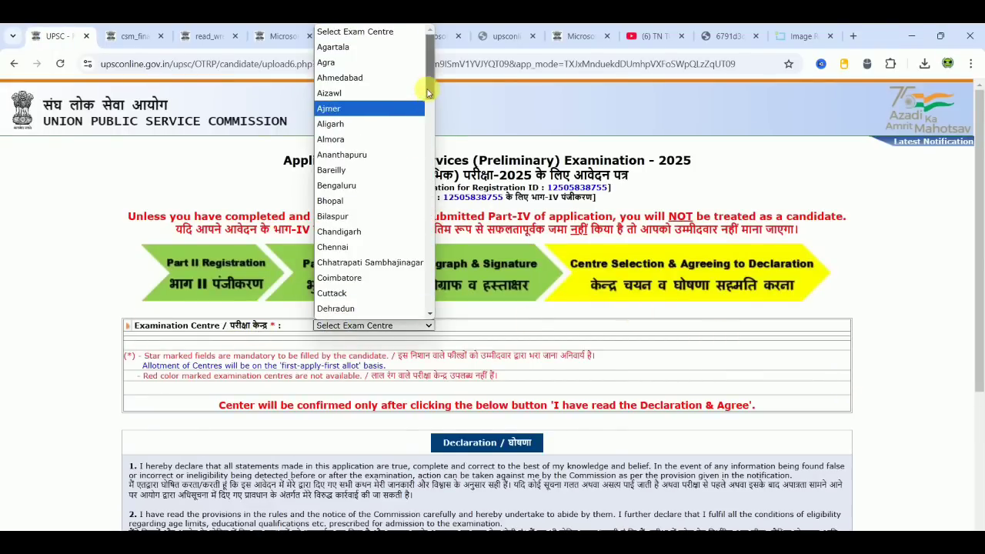
pyautogui.moveTo(427, 91); pyautogui.dragTo(446, 317)
pyautogui.click(374, 281)
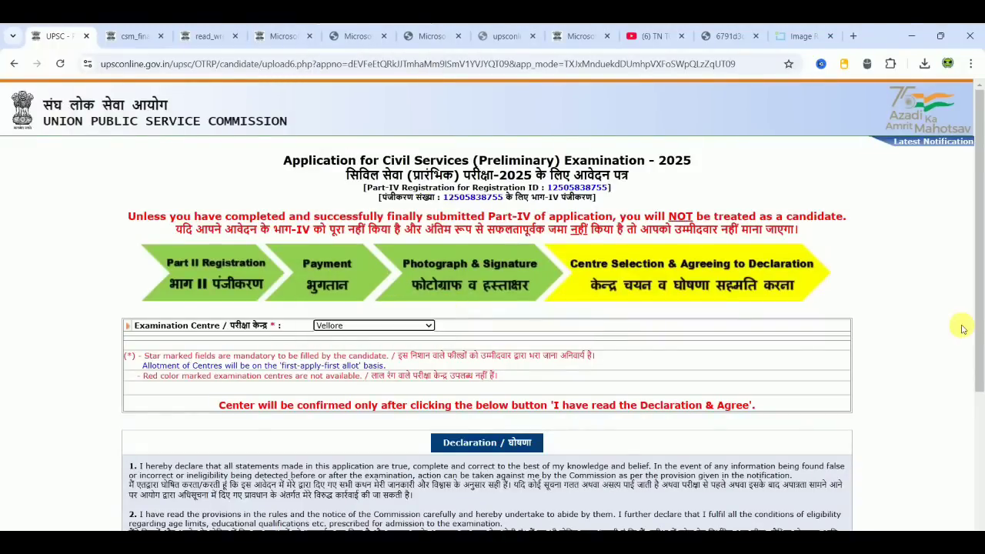
pyautogui.scroll(-2, 975, 359)
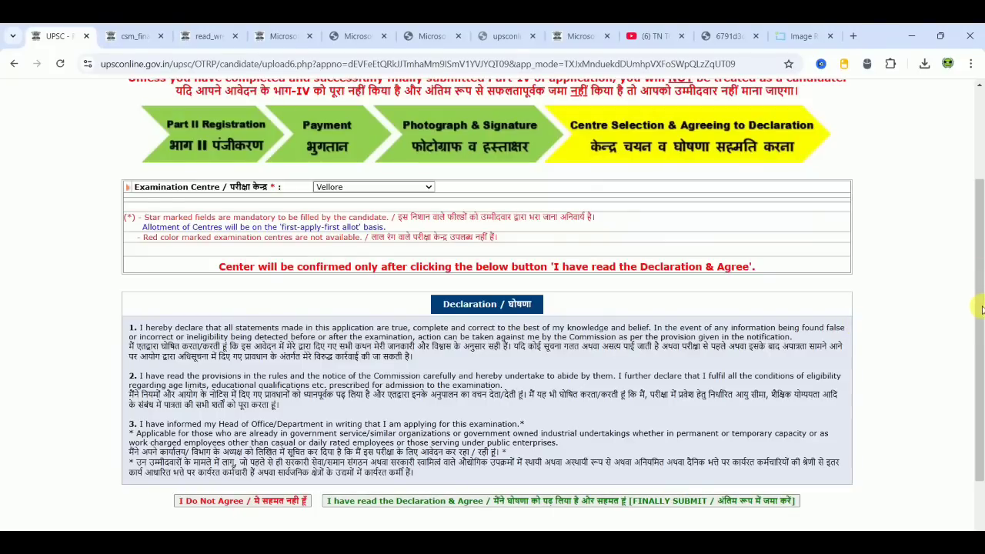
pyautogui.moveTo(981, 309); pyautogui.dragTo(983, 359)
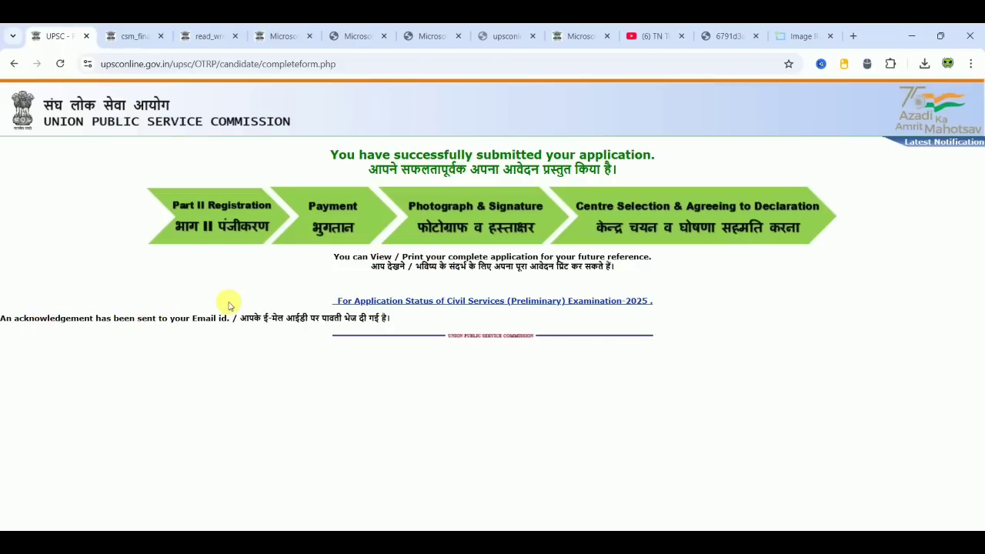
# Step: Check the Application Status and open the final CSM application PDF
pyautogui.click(446, 302)
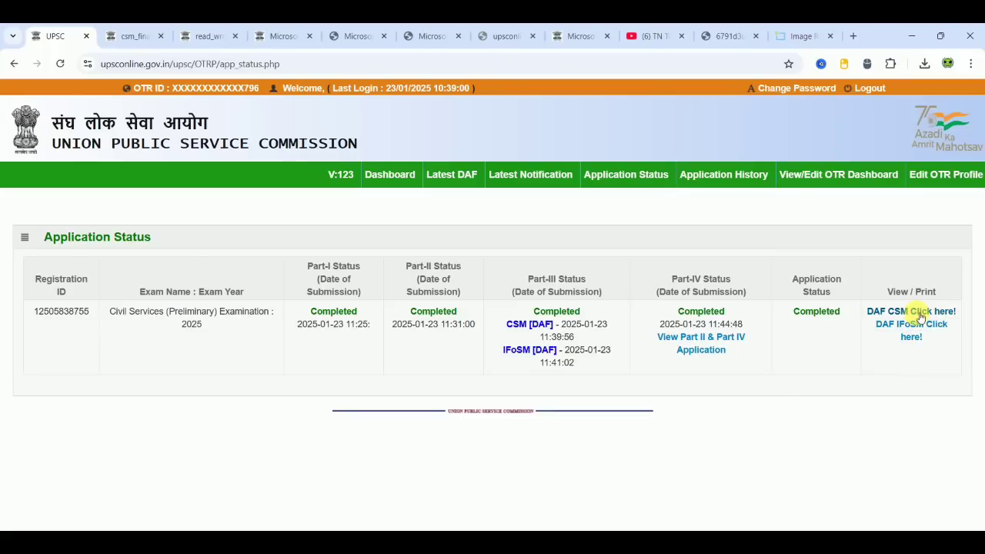
pyautogui.click(920, 312)
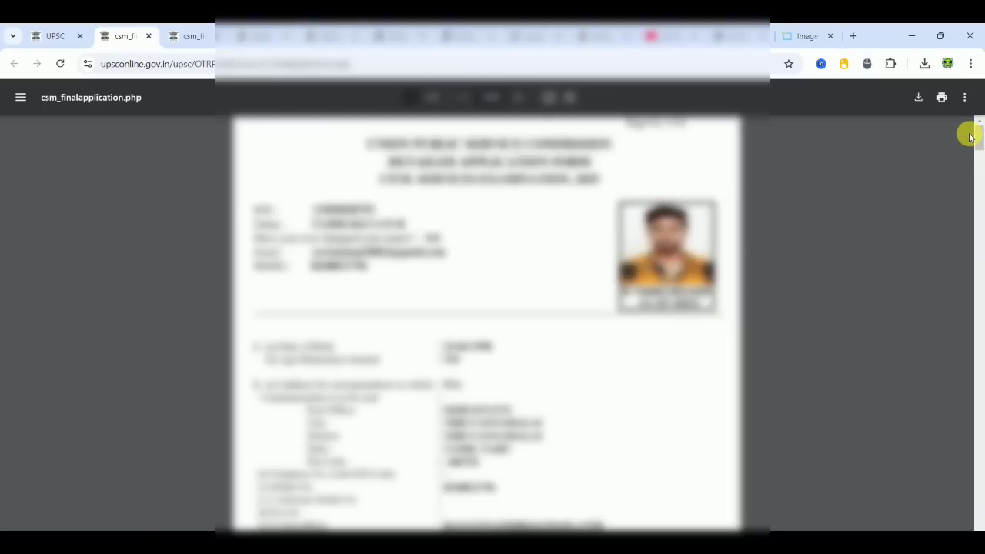
pyautogui.moveTo(979, 140)
pyautogui.mouseDown()
pyautogui.moveTo(977, 457)
pyautogui.moveTo(979, 140)
pyautogui.mouseUp()
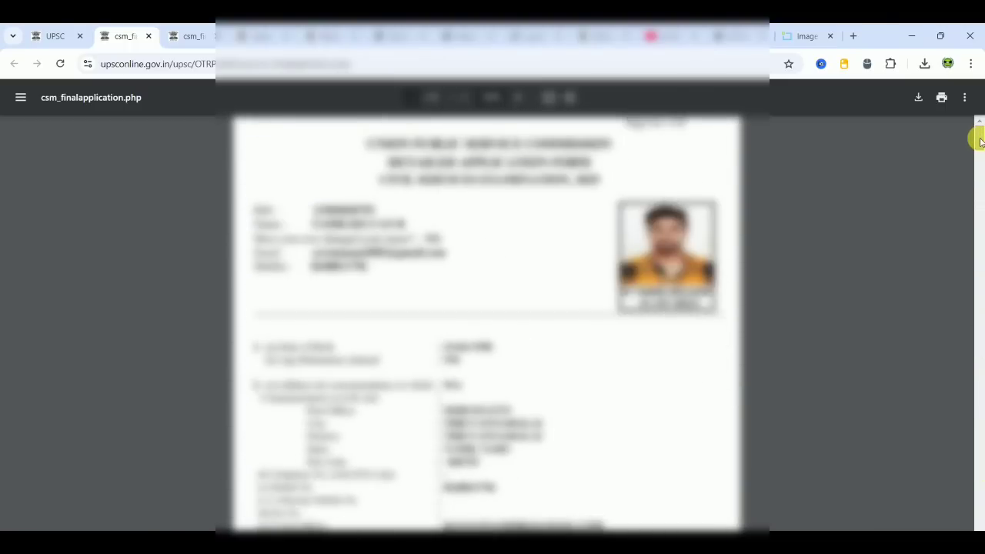